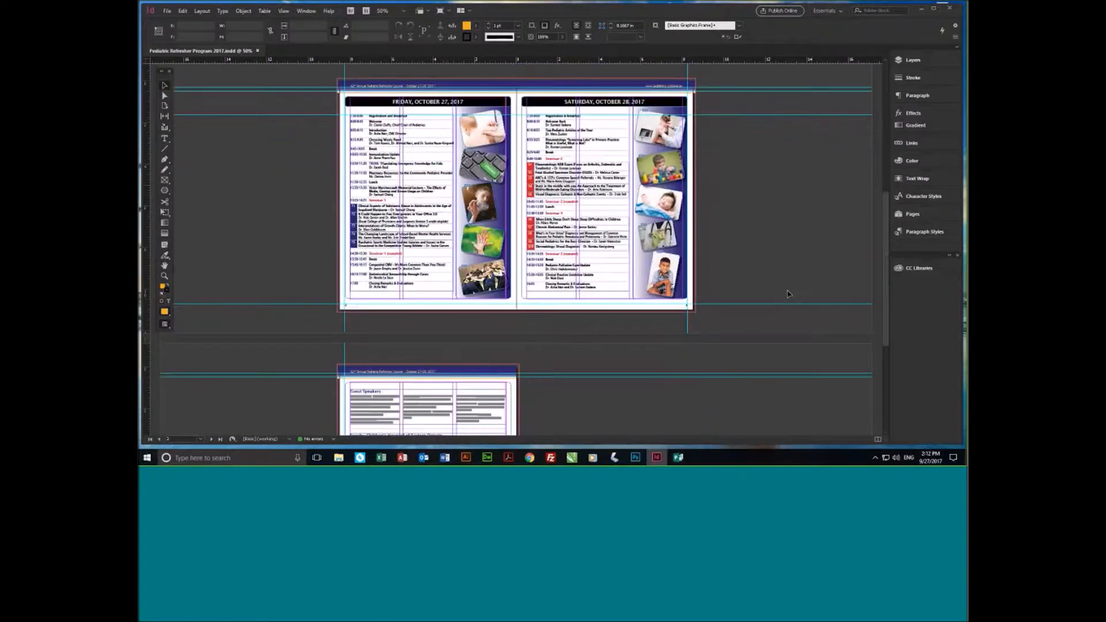
{"action": "scroll", "coordinate": [788, 294], "scroll_direction": "up", "scroll_amount": 2}
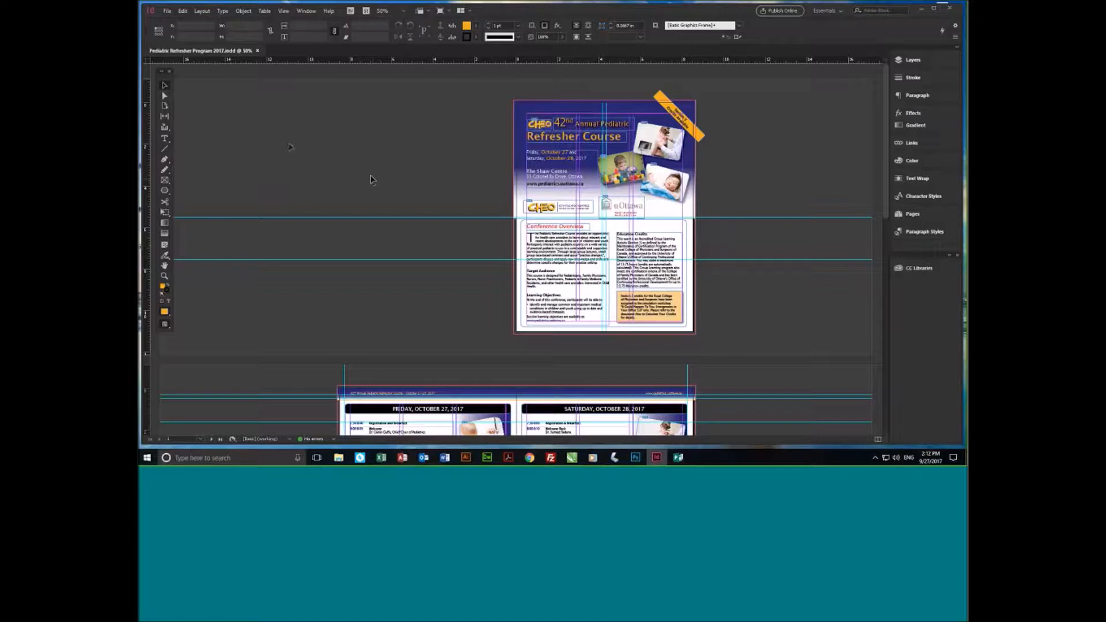
- Open the Interface preferences and move the dialog aside so the cover page's photos stay visible
{"action": "left_click", "coordinate": [183, 11]}
{"action": "mouse_move", "coordinate": [209, 348]}
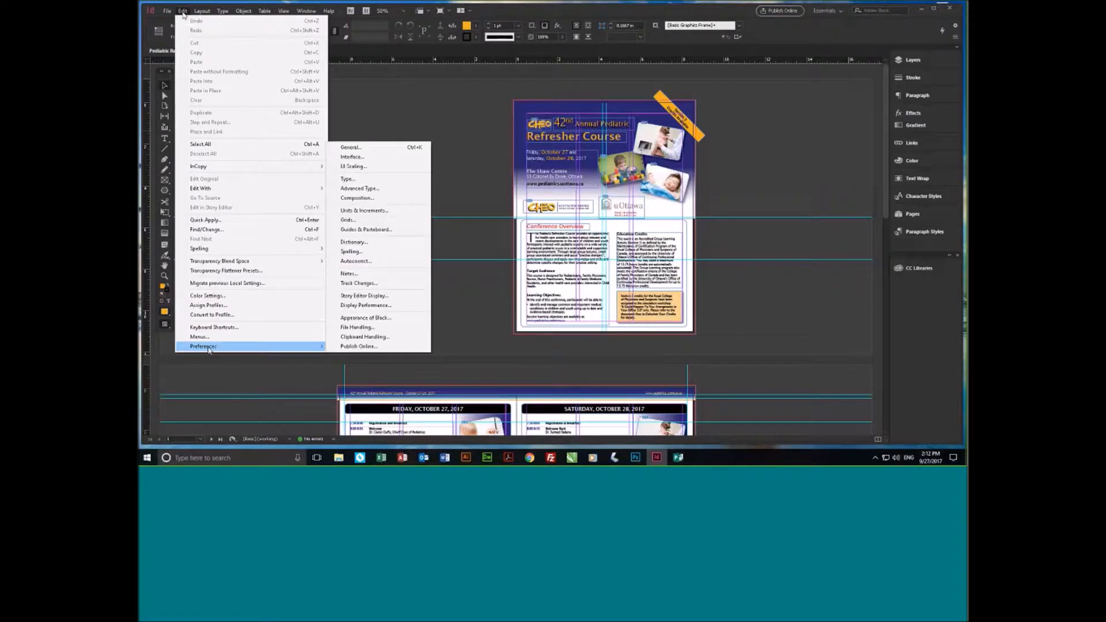
{"action": "left_click", "coordinate": [352, 157]}
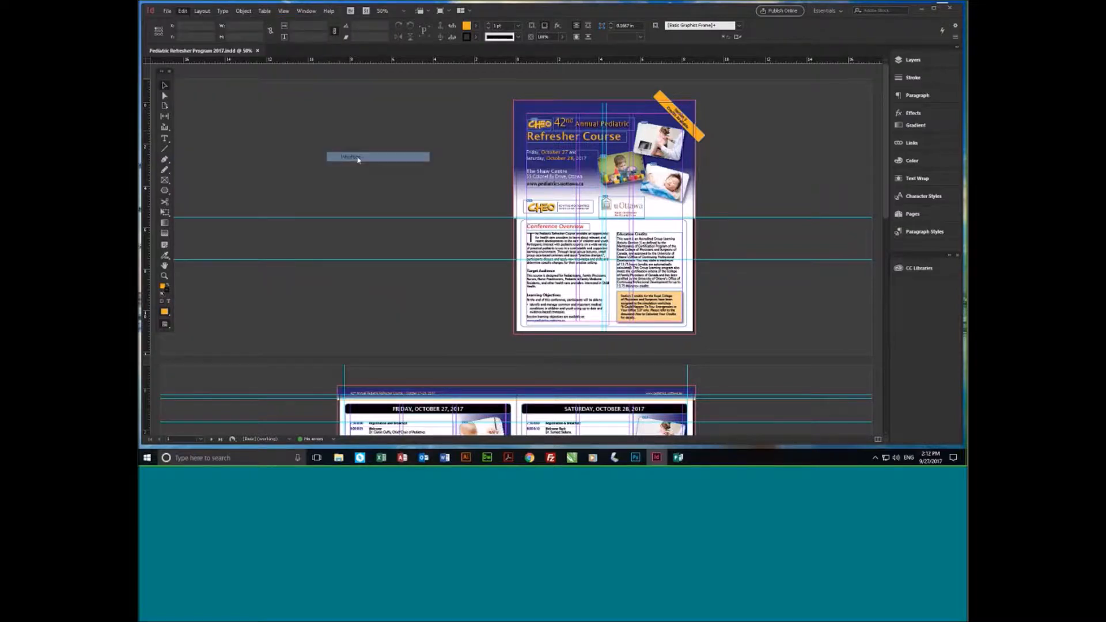
{"action": "left_click_drag", "start_coordinate": [655, 84], "coordinate": [346, 81]}
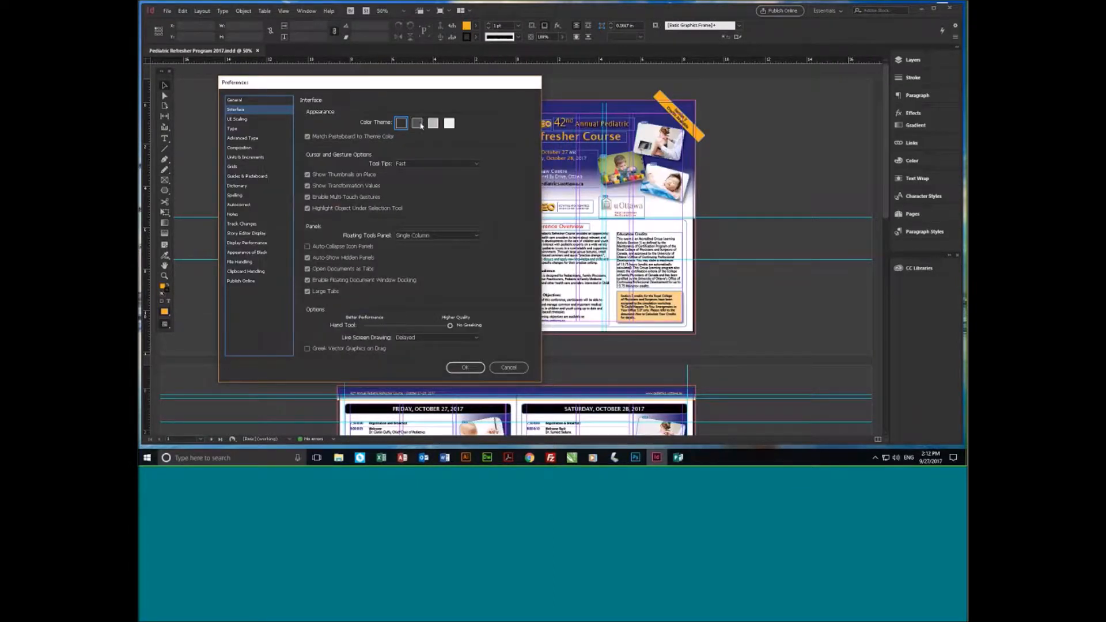
- Preview the medium dark, Medium Light and light color themes, and return to Medium Light
{"action": "left_click", "coordinate": [419, 124]}
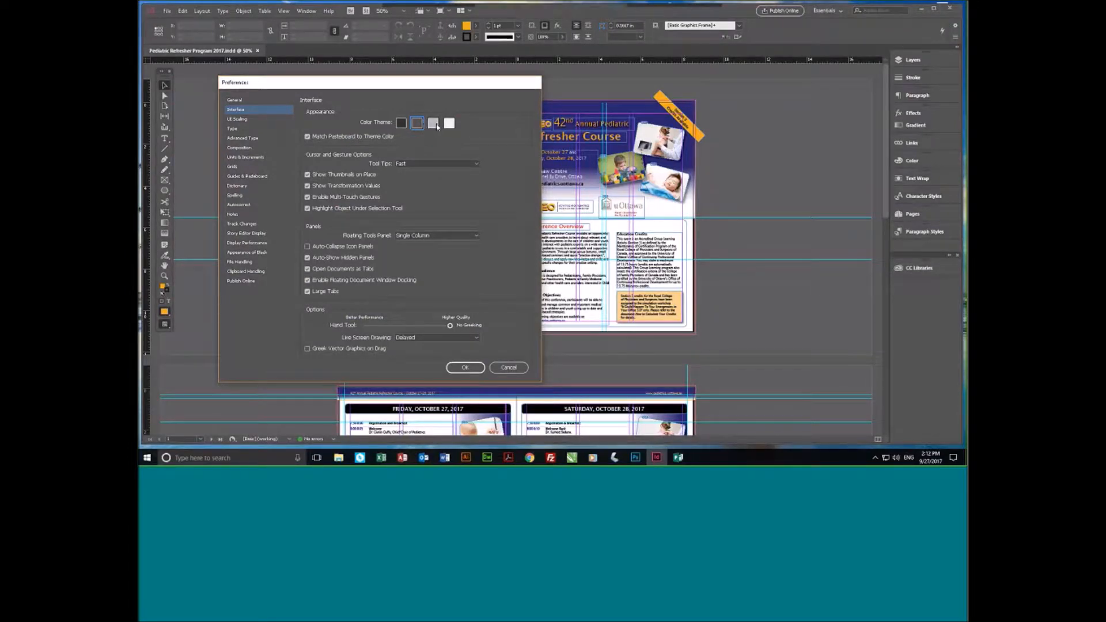
{"action": "left_click", "coordinate": [436, 126]}
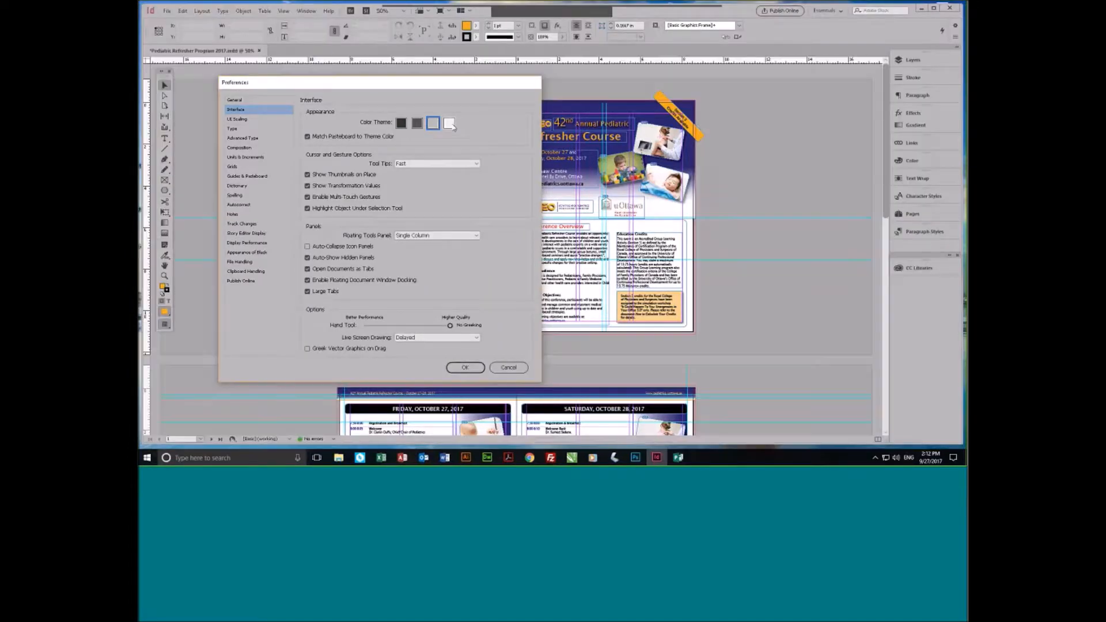
{"action": "left_click", "coordinate": [453, 126]}
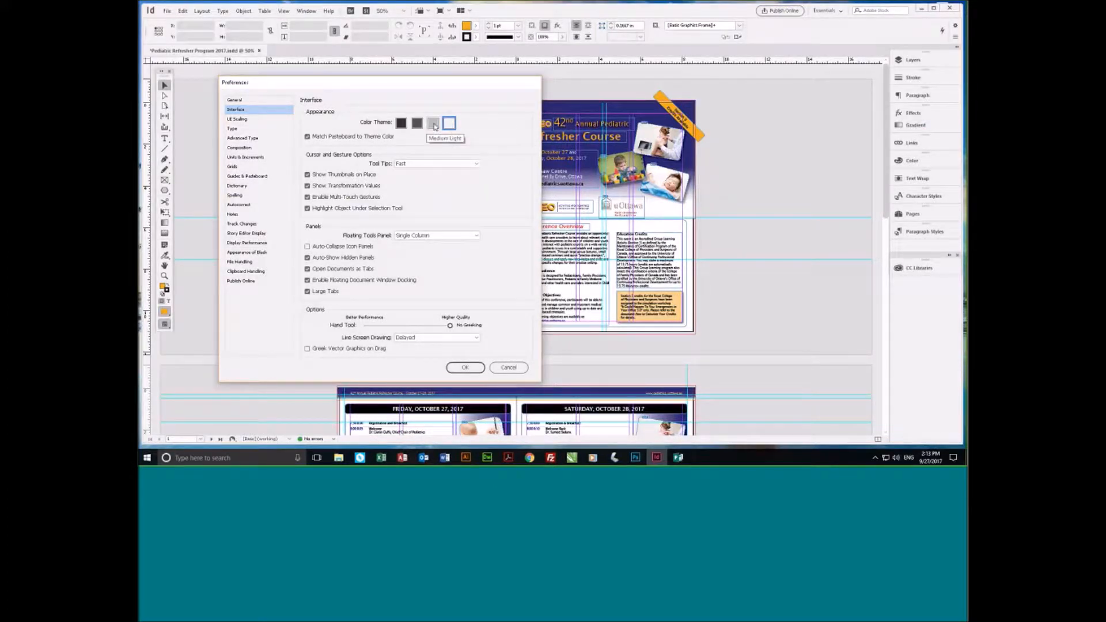
{"action": "left_click", "coordinate": [434, 123]}
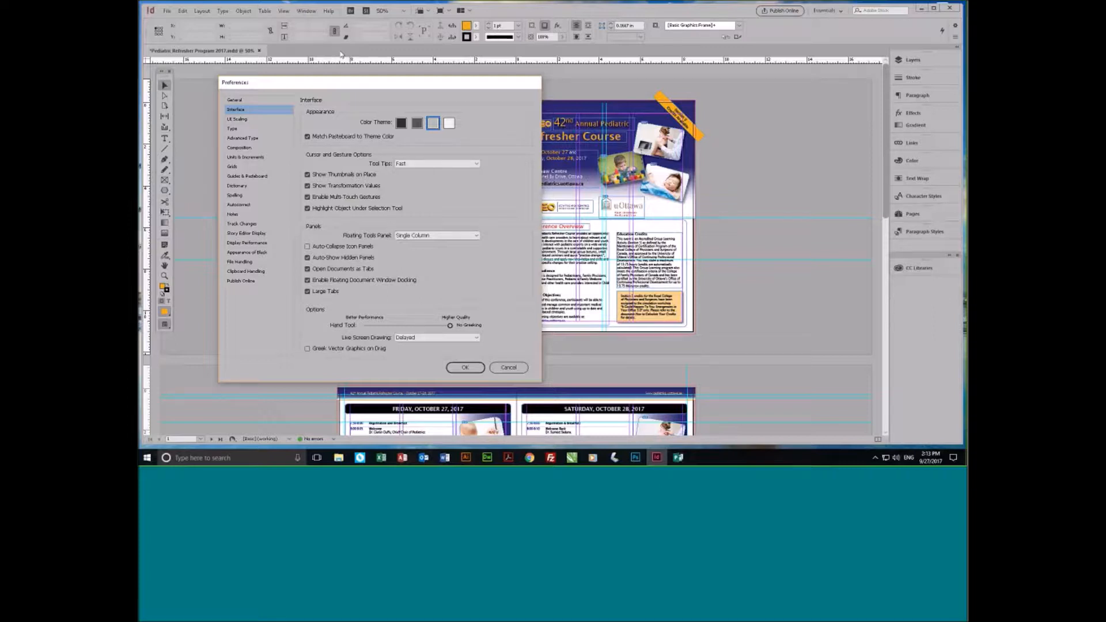
- Turn off Match Pasteboard to Theme Color, compare the color themes again, and apply the medium dark one
{"action": "left_click", "coordinate": [308, 137]}
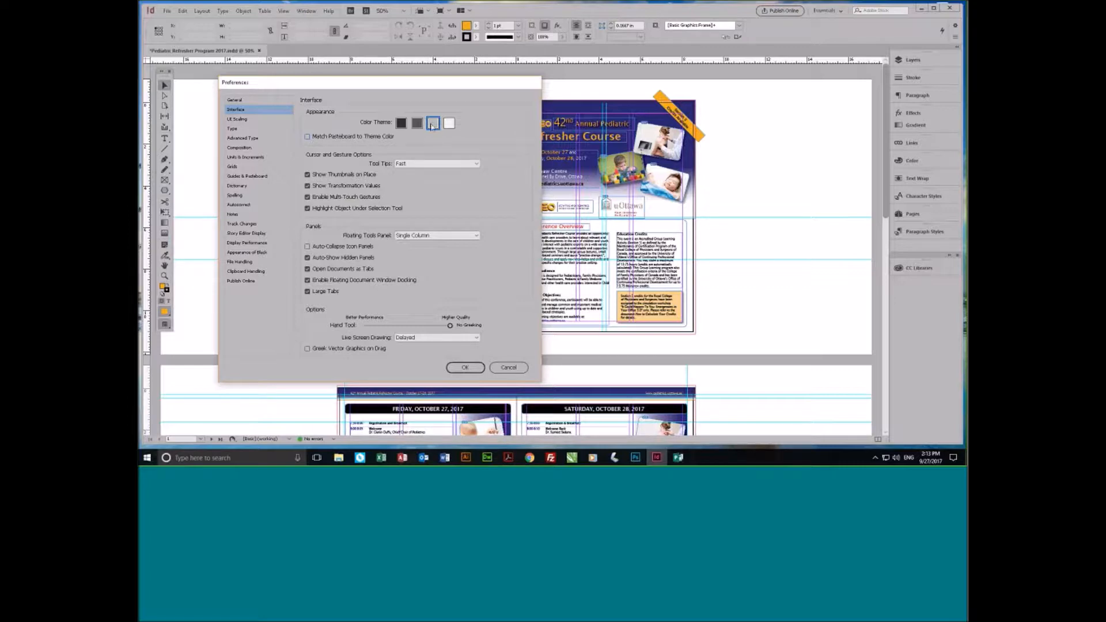
{"action": "left_click", "coordinate": [417, 124]}
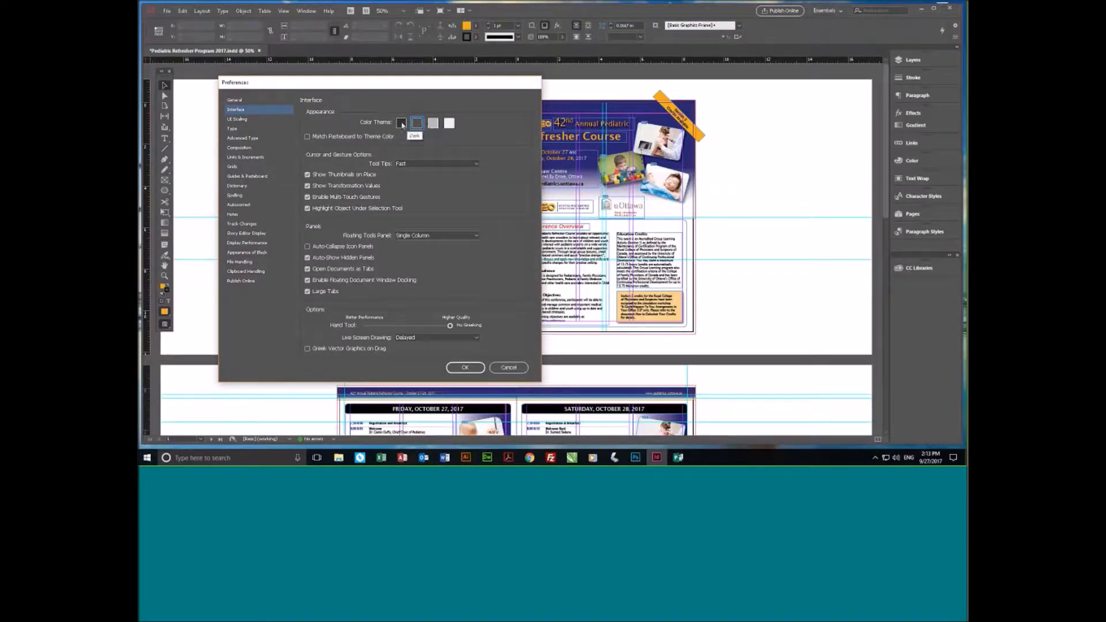
{"action": "left_click", "coordinate": [401, 123]}
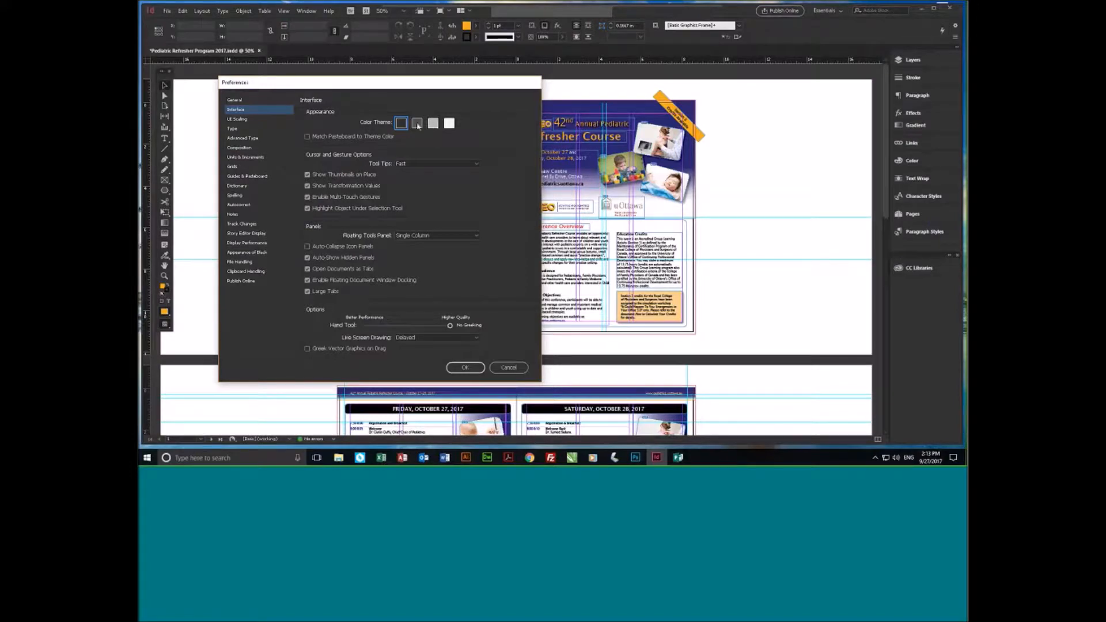
{"action": "left_click", "coordinate": [433, 124]}
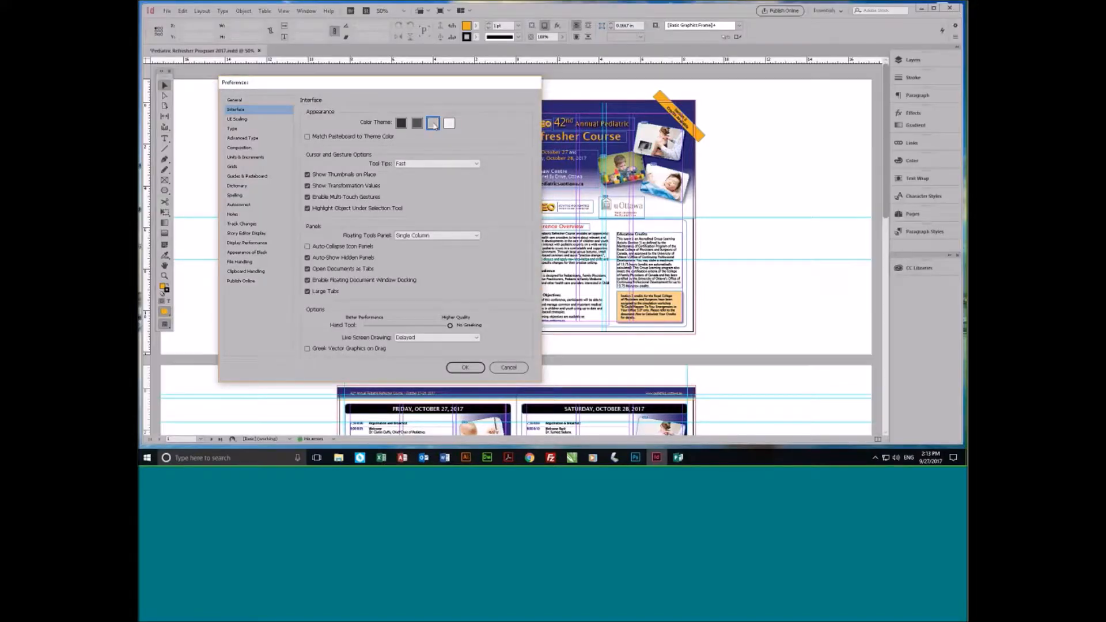
{"action": "left_click", "coordinate": [418, 124]}
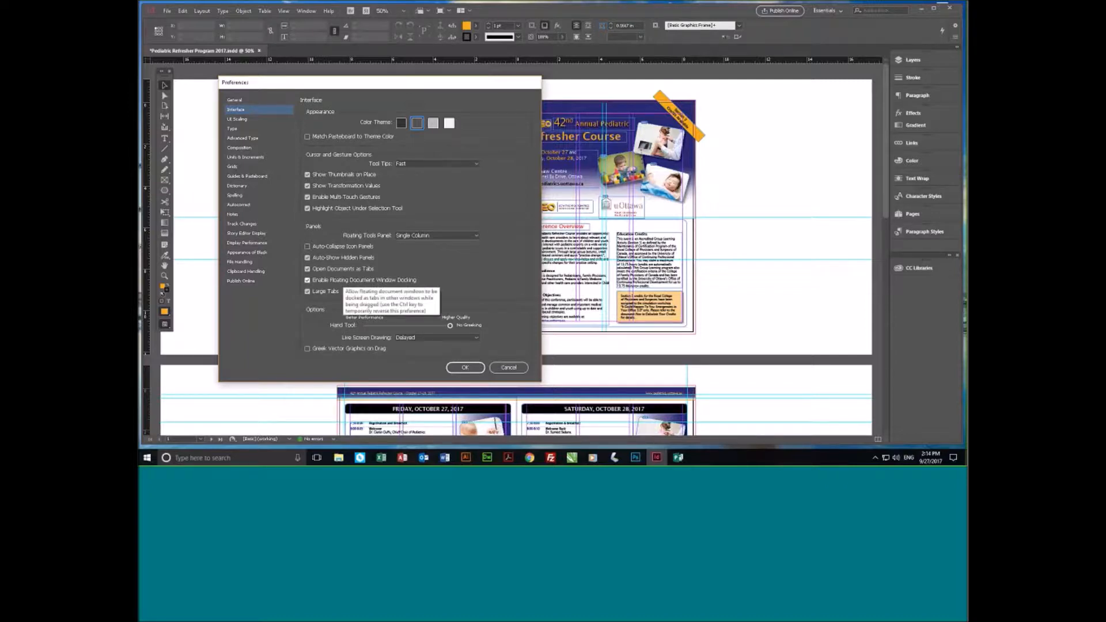
{"action": "left_click", "coordinate": [235, 100]}
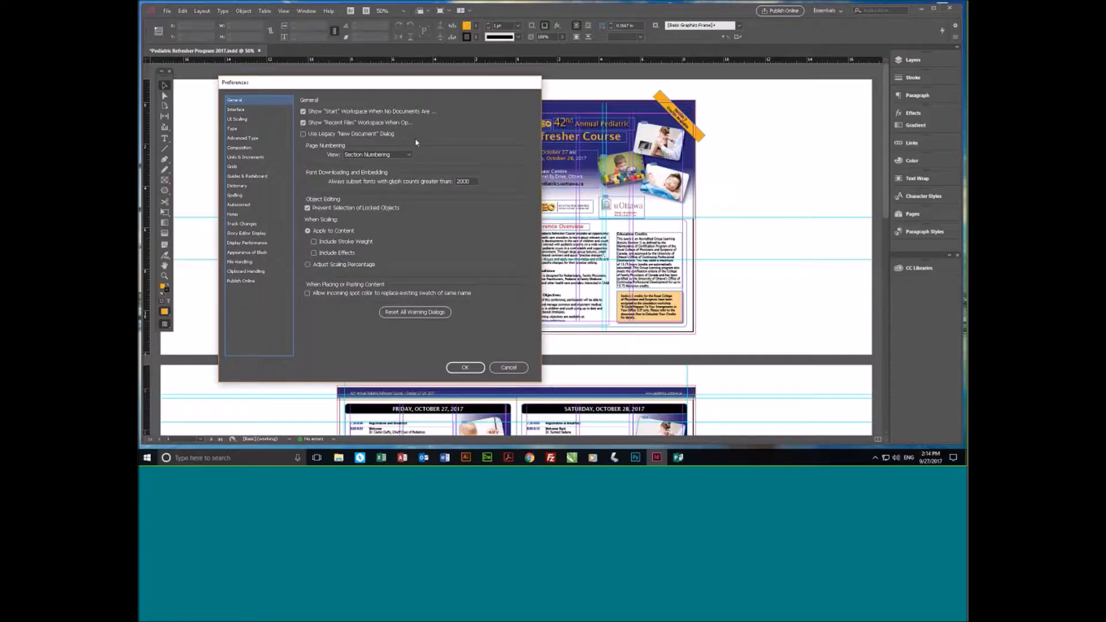
{"action": "left_click", "coordinate": [470, 366]}
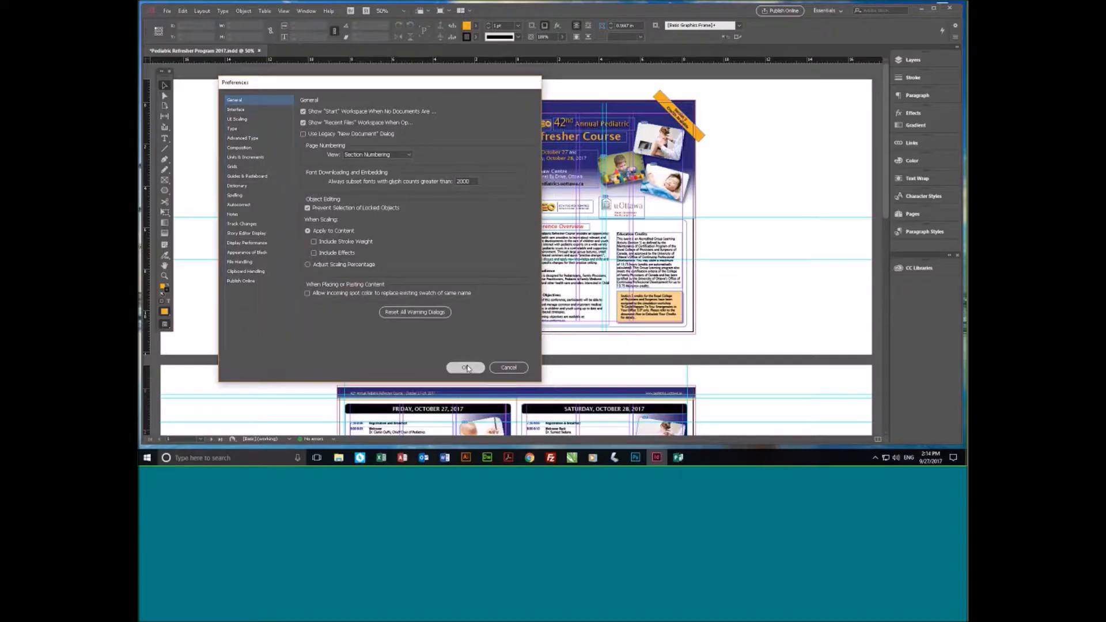
- Start a new document, look through the Saved, Print, Web, Mobile and Recent presets, and close without creating one
{"action": "left_click", "coordinate": [166, 11]}
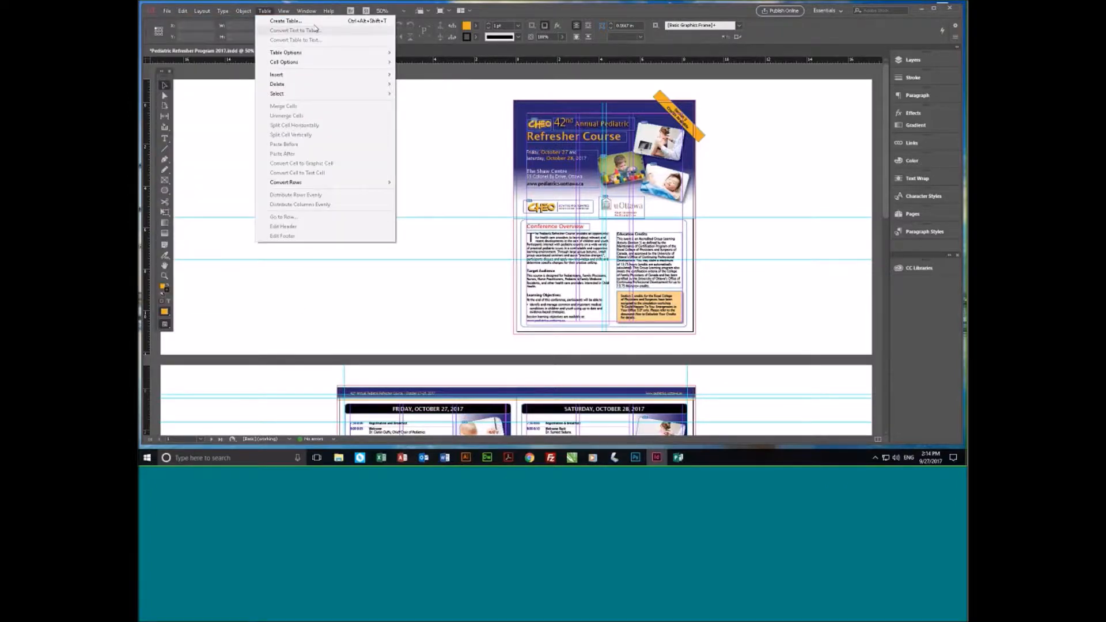
{"action": "mouse_move", "coordinate": [194, 25]}
{"action": "left_click", "coordinate": [325, 21]}
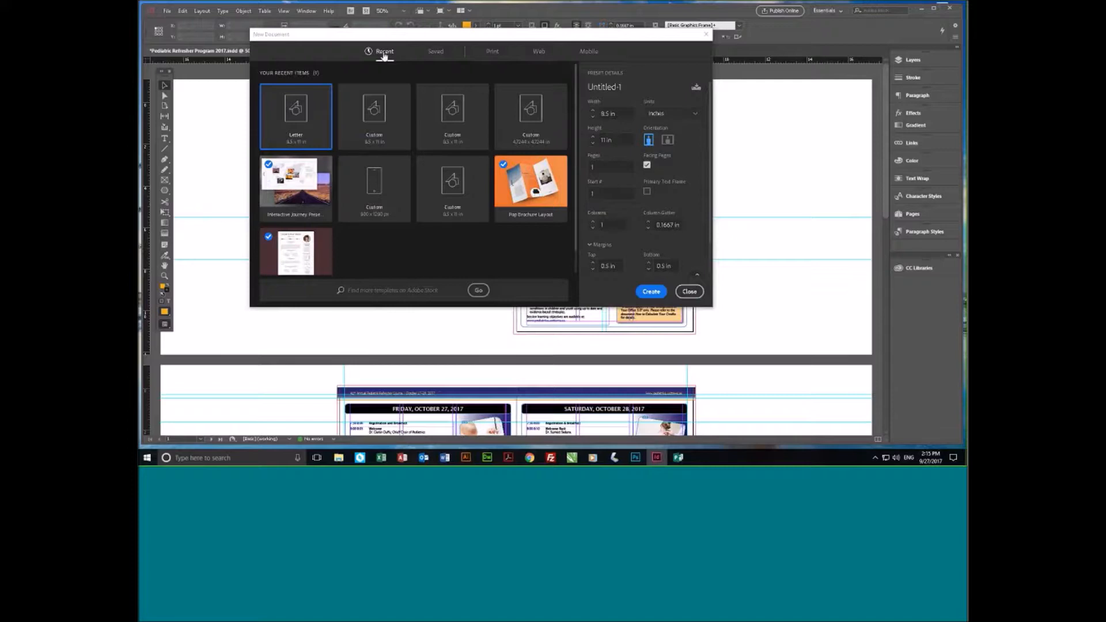
{"action": "left_click", "coordinate": [436, 52]}
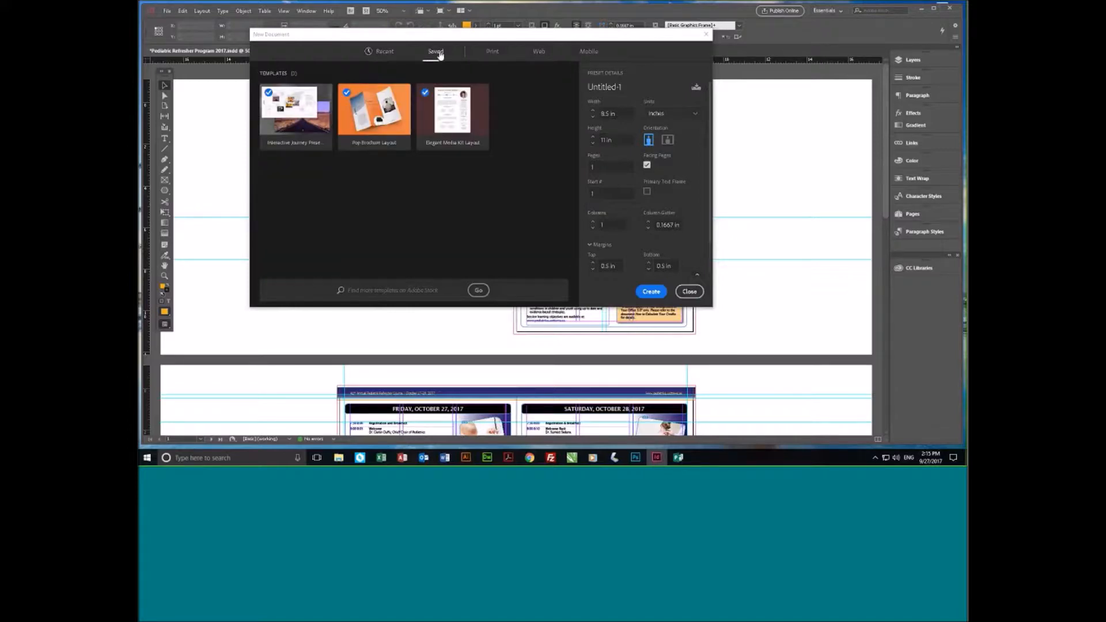
{"action": "left_click", "coordinate": [492, 52]}
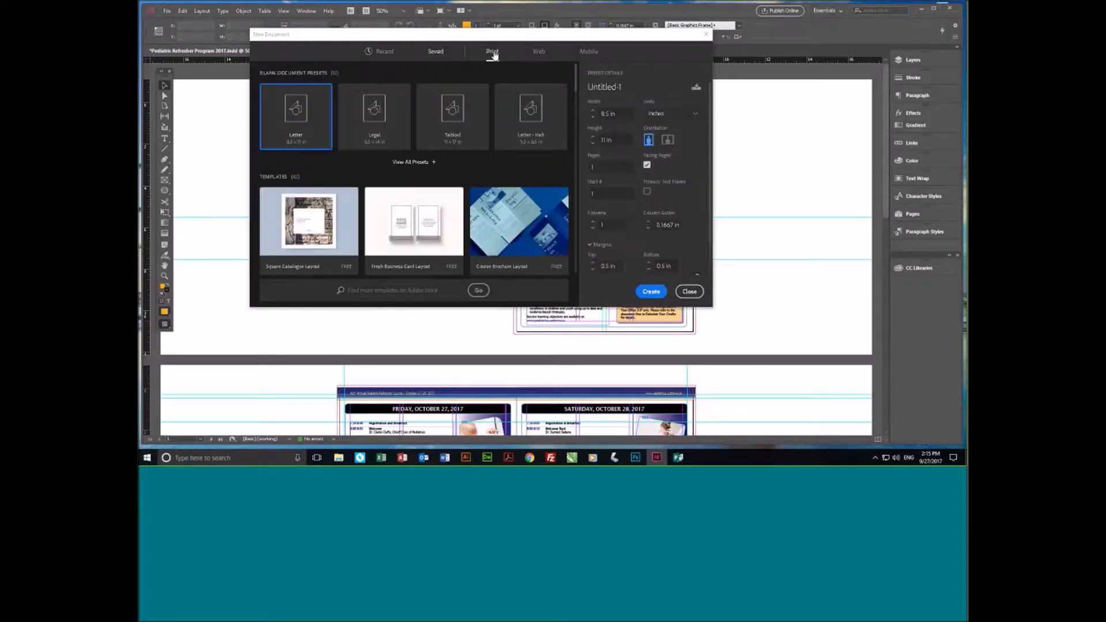
{"action": "left_click", "coordinate": [533, 54]}
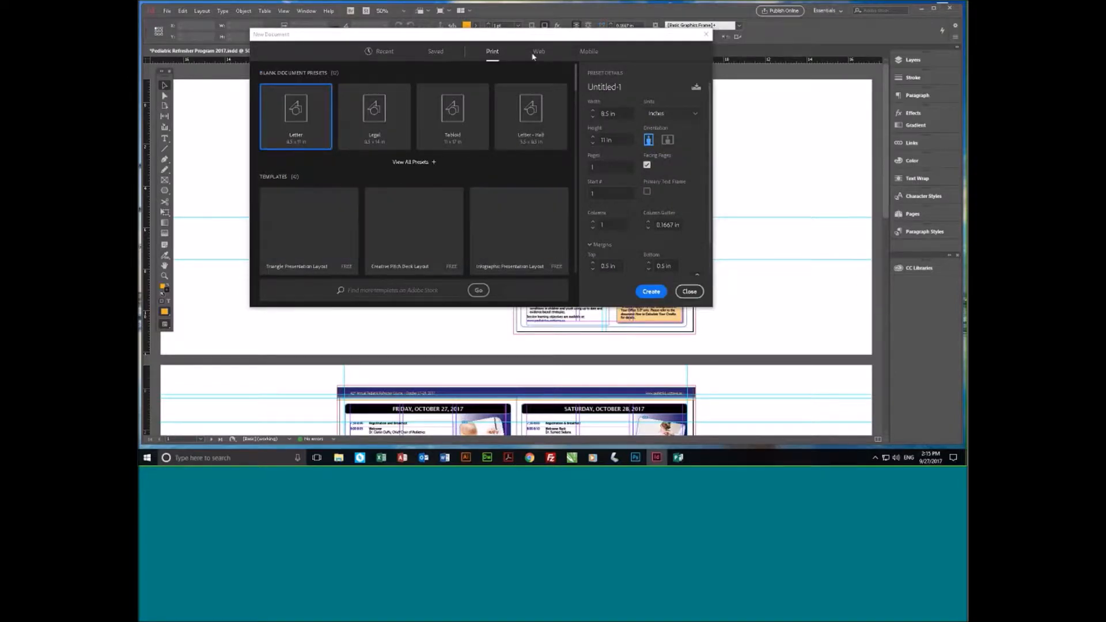
{"action": "left_click", "coordinate": [588, 51]}
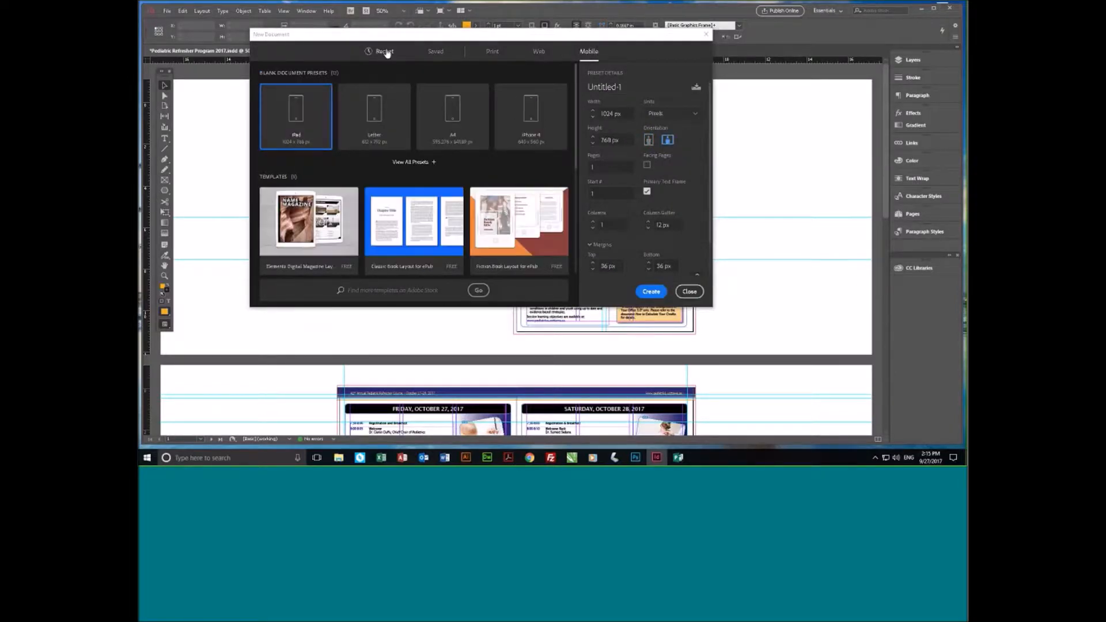
{"action": "left_click", "coordinate": [385, 52]}
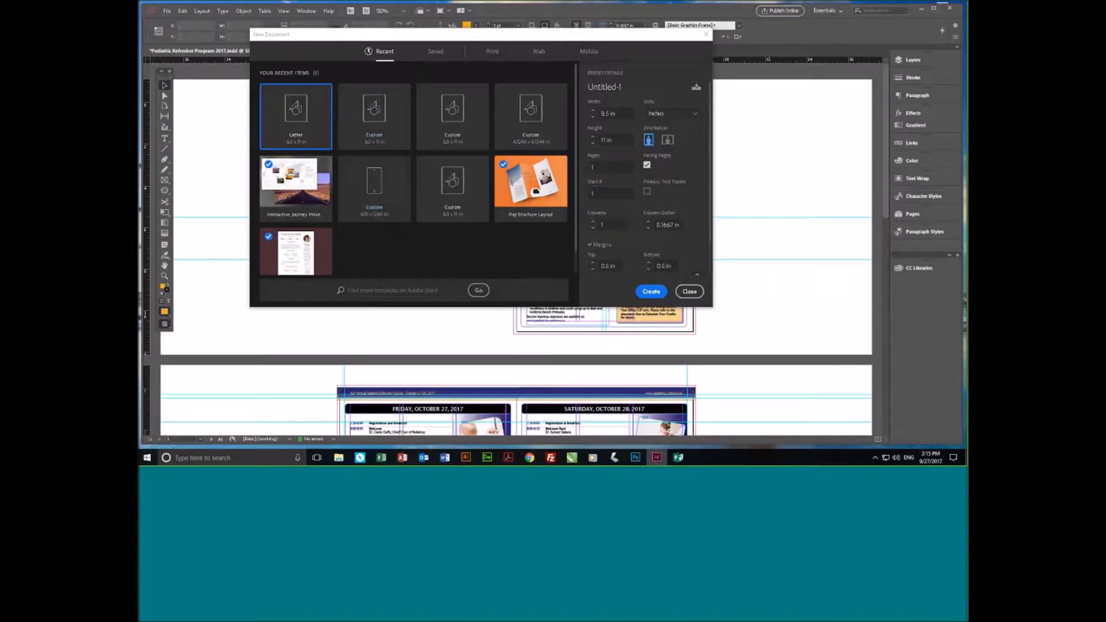
{"action": "left_click", "coordinate": [690, 292]}
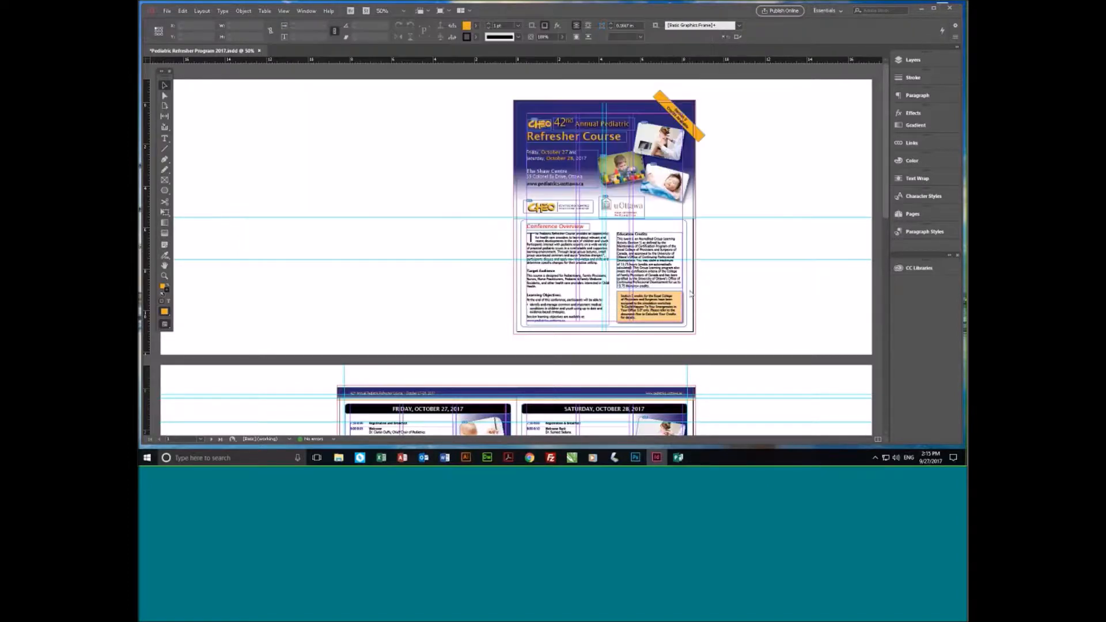
- In the General preferences, enable the legacy New Document dialog and disable the "Start" and "Recent Files" workspaces
{"action": "left_click", "coordinate": [182, 10]}
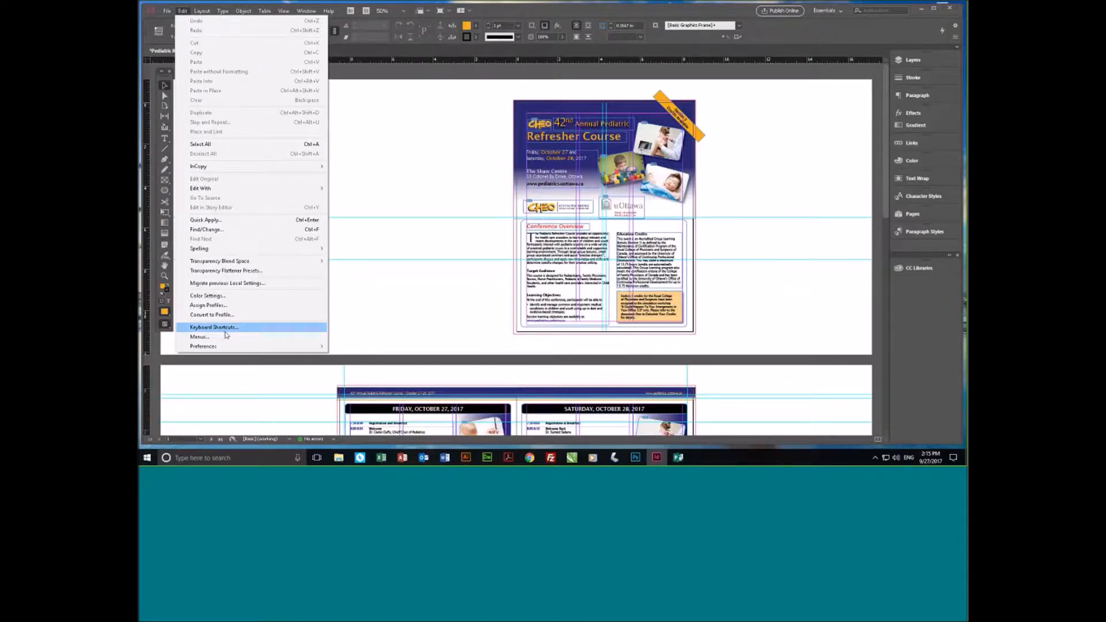
{"action": "mouse_move", "coordinate": [228, 347]}
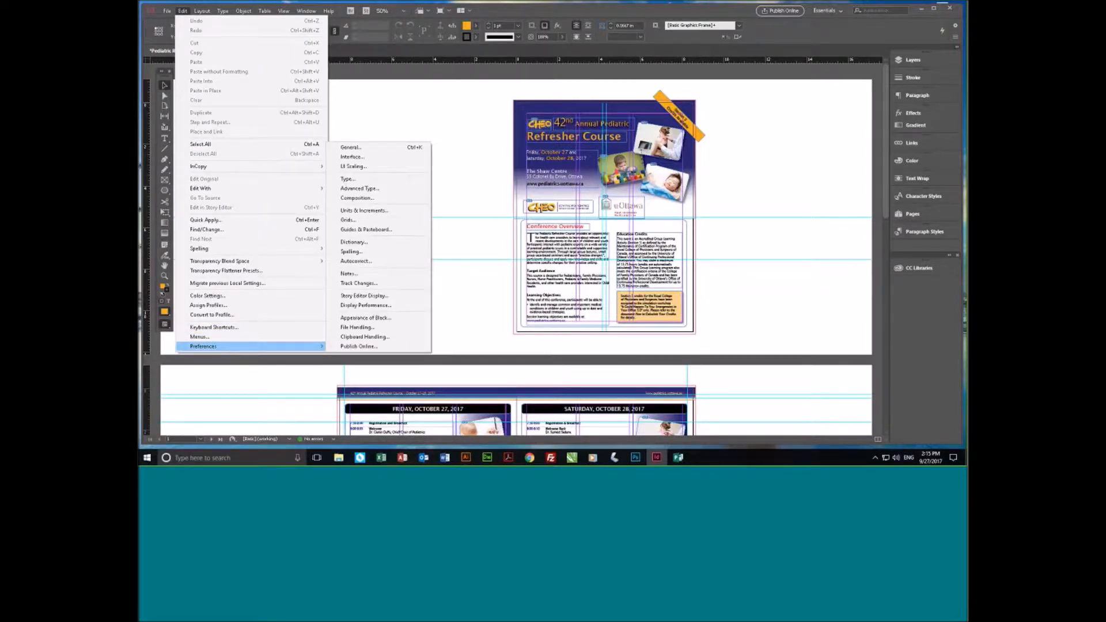
{"action": "left_click", "coordinate": [352, 148]}
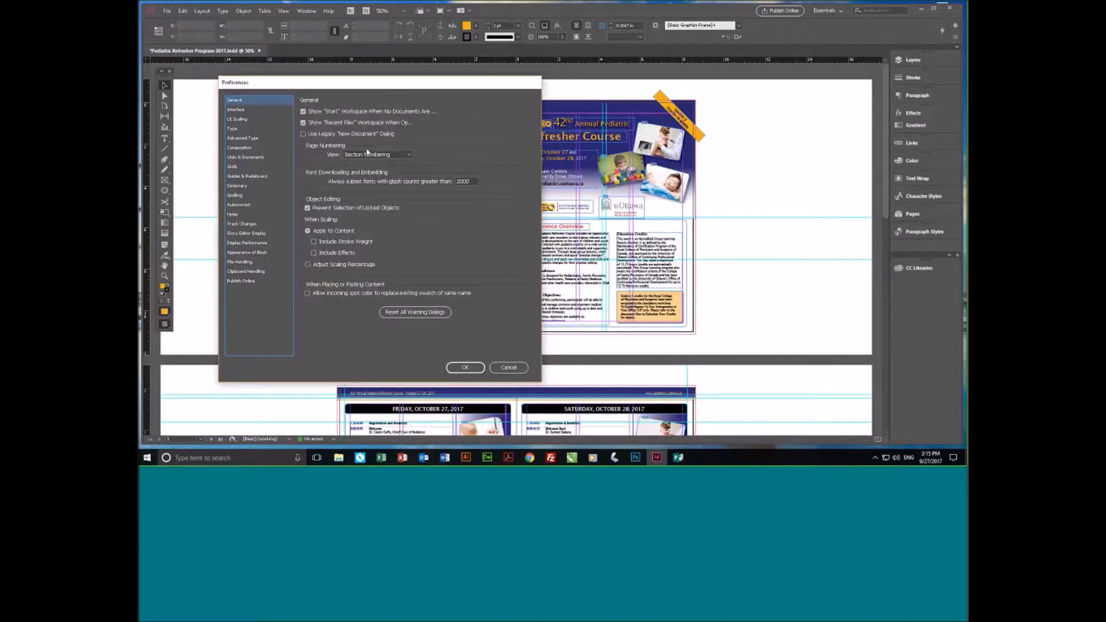
{"action": "left_click", "coordinate": [303, 133]}
{"action": "left_click", "coordinate": [303, 123]}
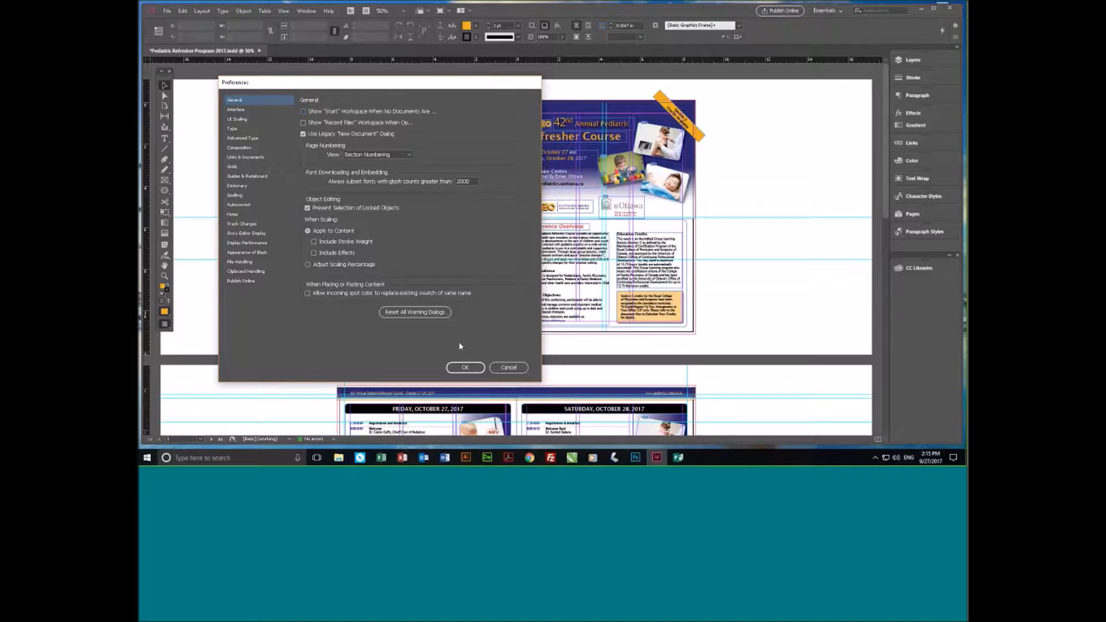
{"action": "left_click", "coordinate": [465, 367]}
- Start a new document to examine the legacy New Document dialog, and cancel it without creating a document
{"action": "left_click", "coordinate": [167, 11]}
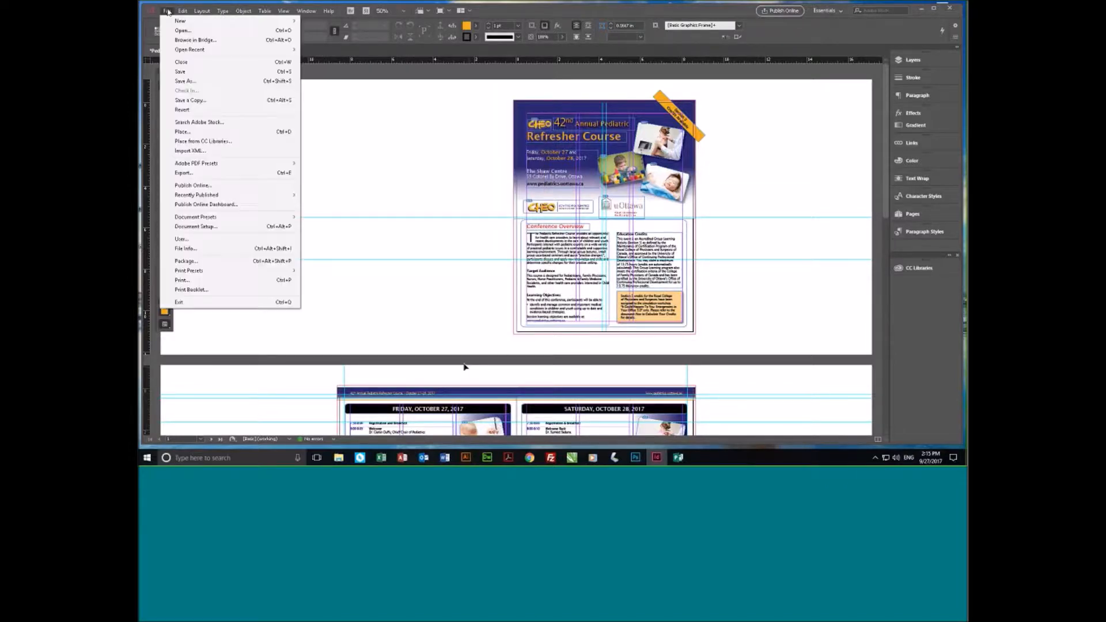
{"action": "mouse_move", "coordinate": [182, 22]}
{"action": "left_click", "coordinate": [326, 22]}
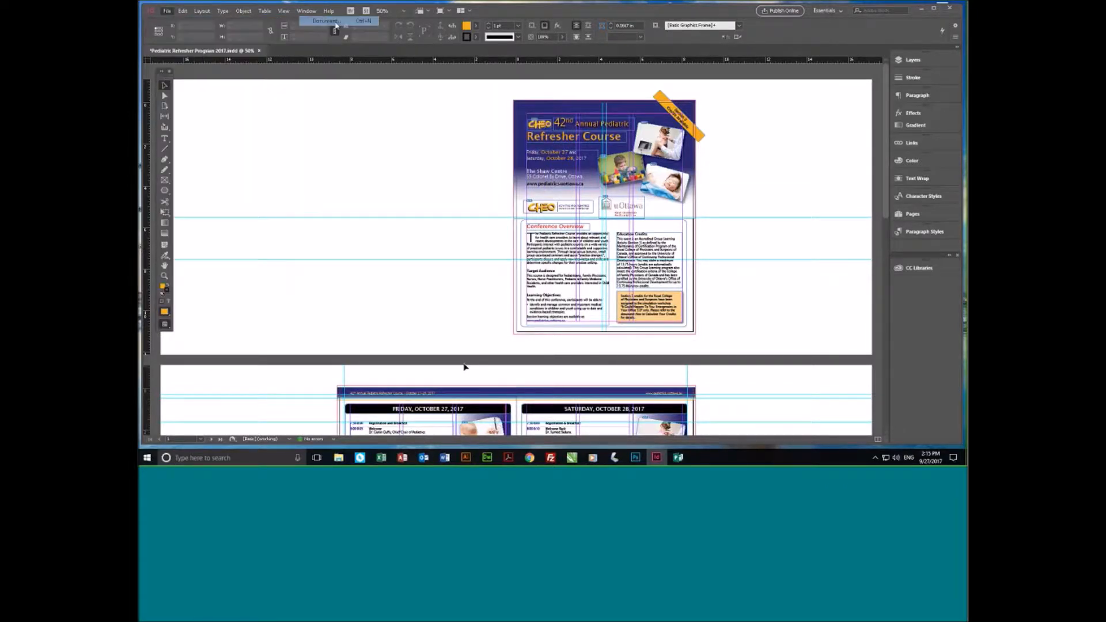
{"action": "left_click_drag", "start_coordinate": [530, 121], "coordinate": [350, 104]}
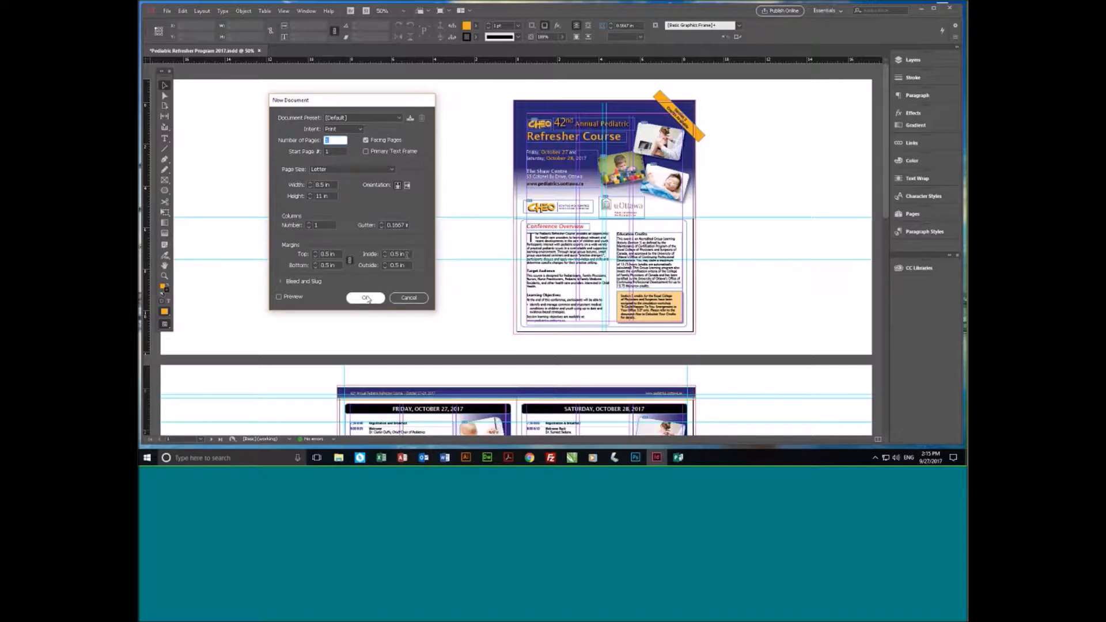
{"action": "left_click_drag", "start_coordinate": [373, 105], "coordinate": [385, 103]}
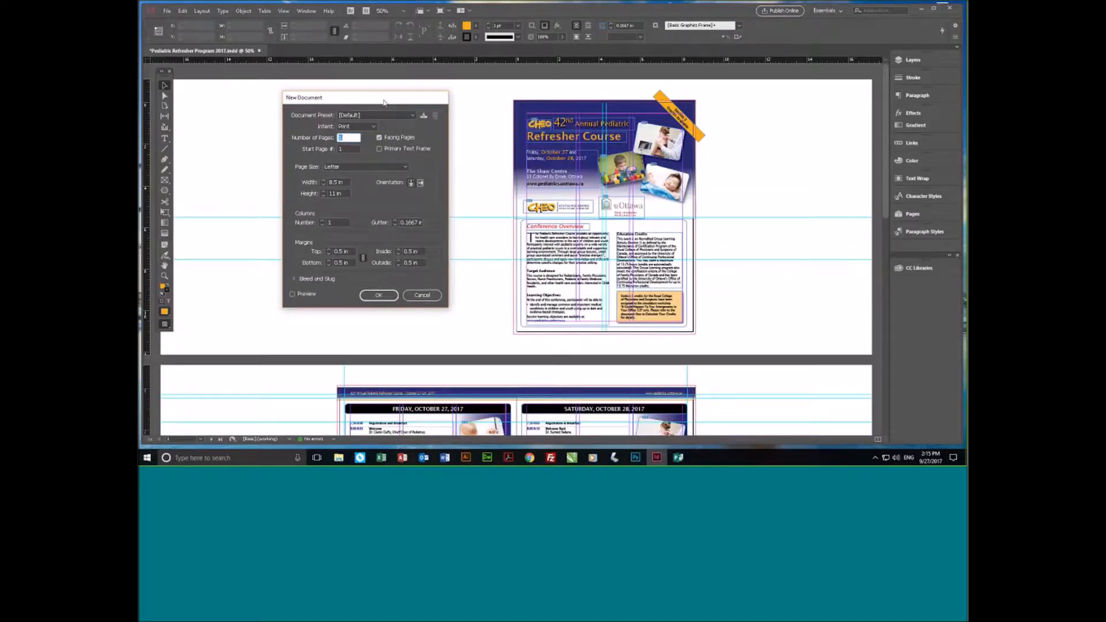
{"action": "left_click", "coordinate": [427, 296]}
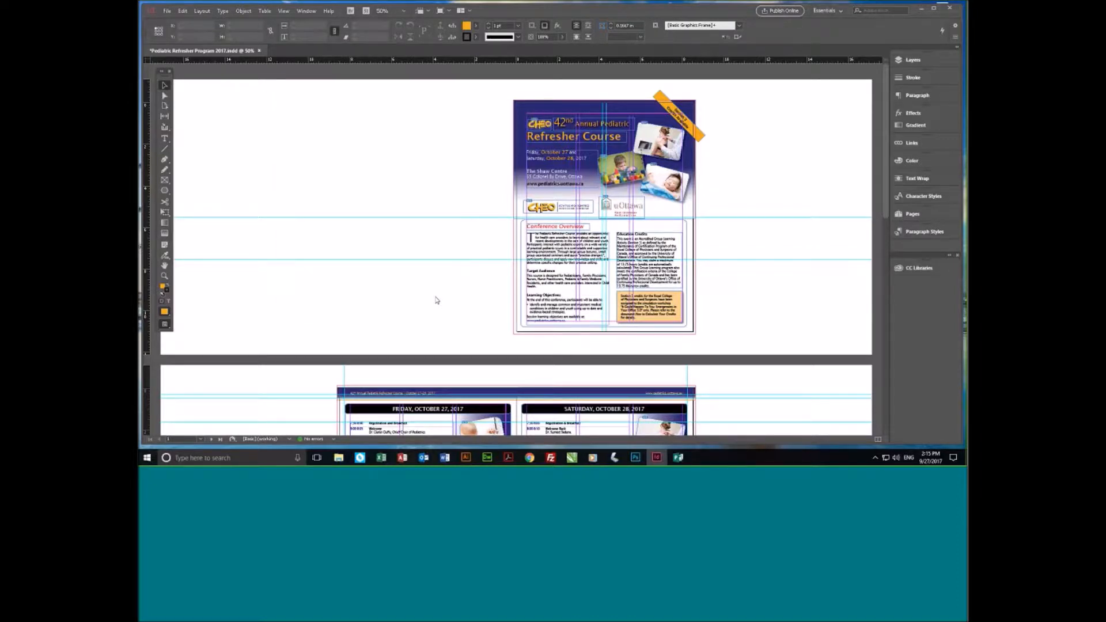
- In the General preferences, disable the legacy New Document dialog and re-enable the "Start" and "Recent Files" workspaces
{"action": "left_click", "coordinate": [182, 10]}
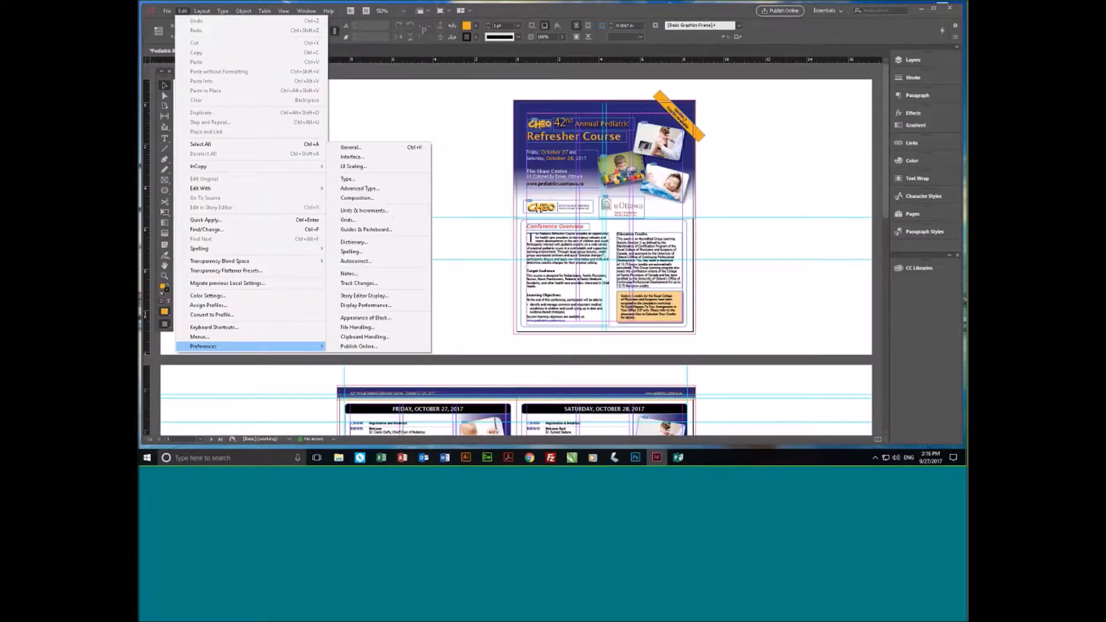
{"action": "left_click", "coordinate": [350, 147]}
{"action": "left_click", "coordinate": [304, 134]}
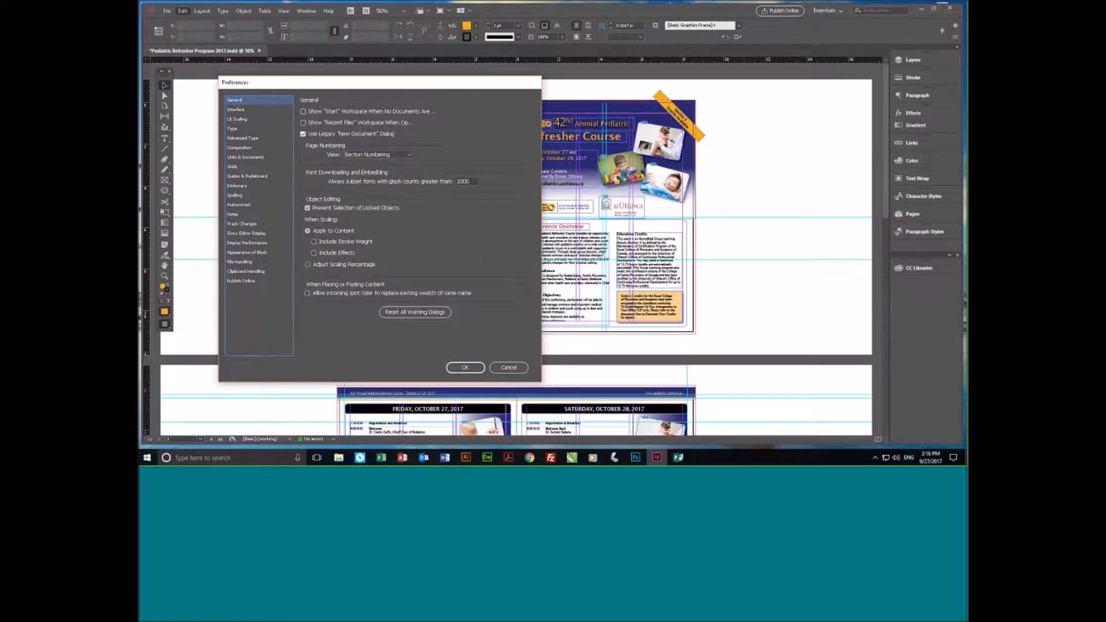
{"action": "left_click", "coordinate": [304, 134]}
{"action": "left_click", "coordinate": [303, 123]}
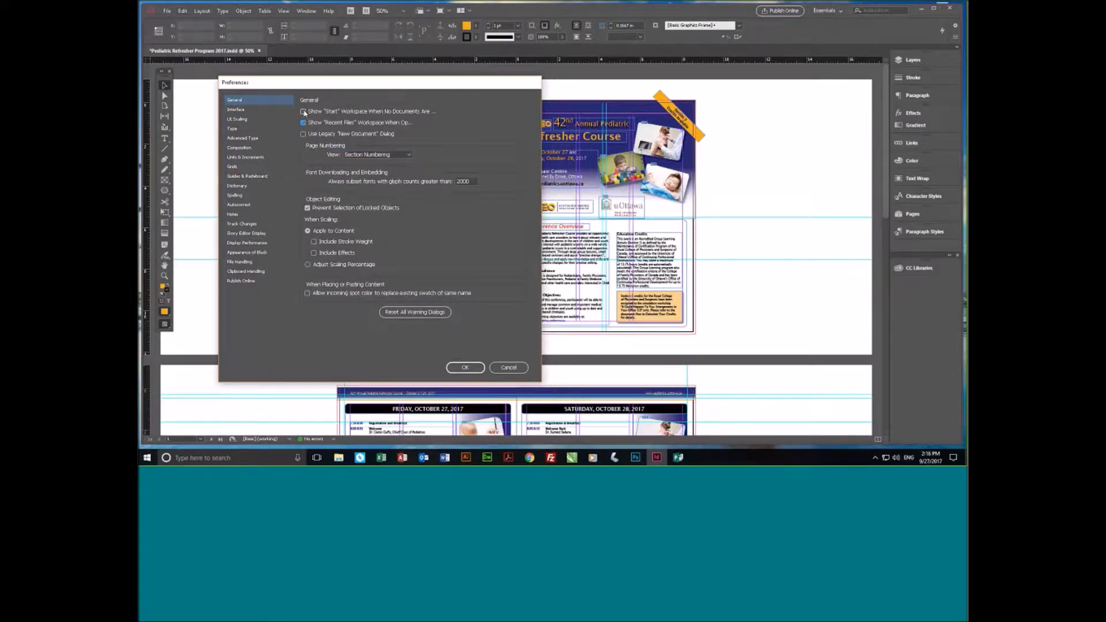
{"action": "left_click", "coordinate": [304, 112]}
{"action": "left_click", "coordinate": [468, 371]}
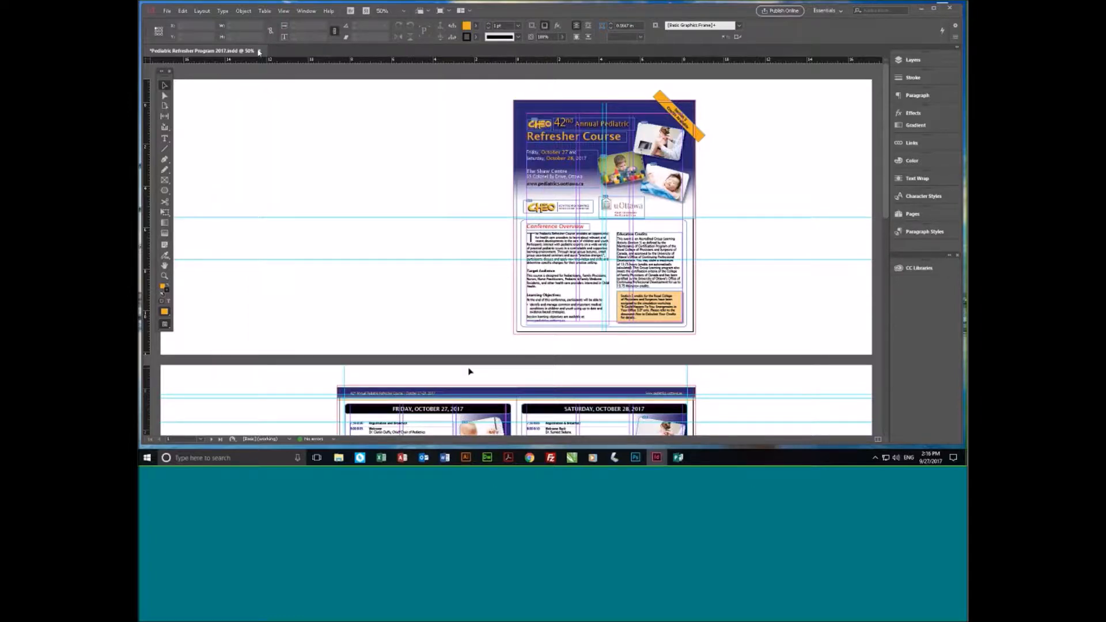
- Close the Pediatric Refresher Program document, then start a new document from the start workspace and enlarge the New Document dialog
{"action": "left_click", "coordinate": [260, 51]}
{"action": "left_click", "coordinate": [596, 239]}
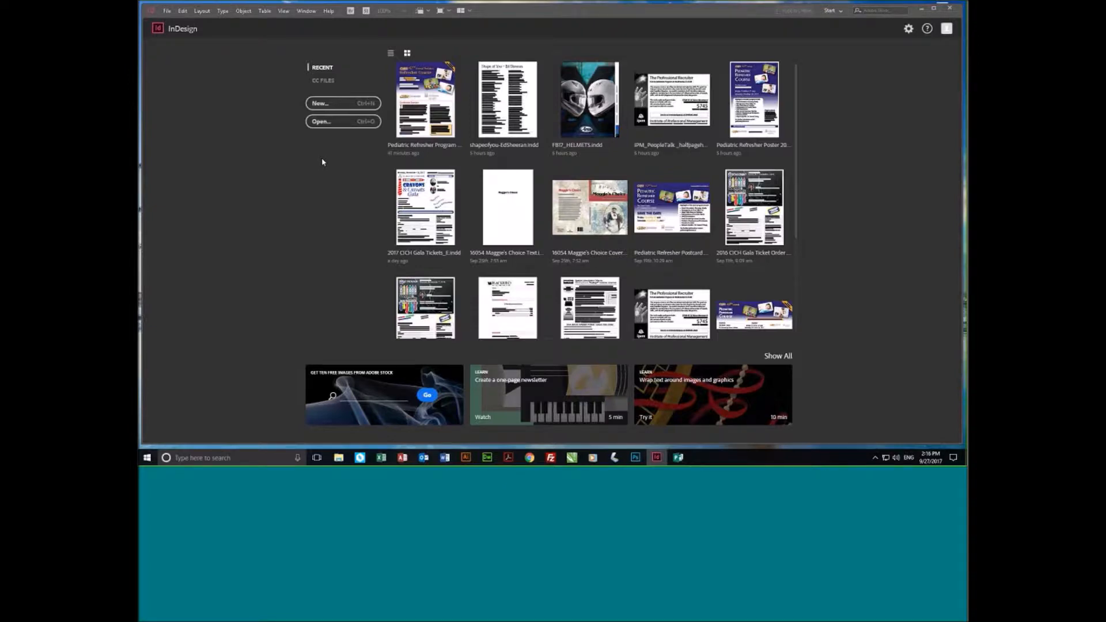
{"action": "left_click", "coordinate": [338, 105]}
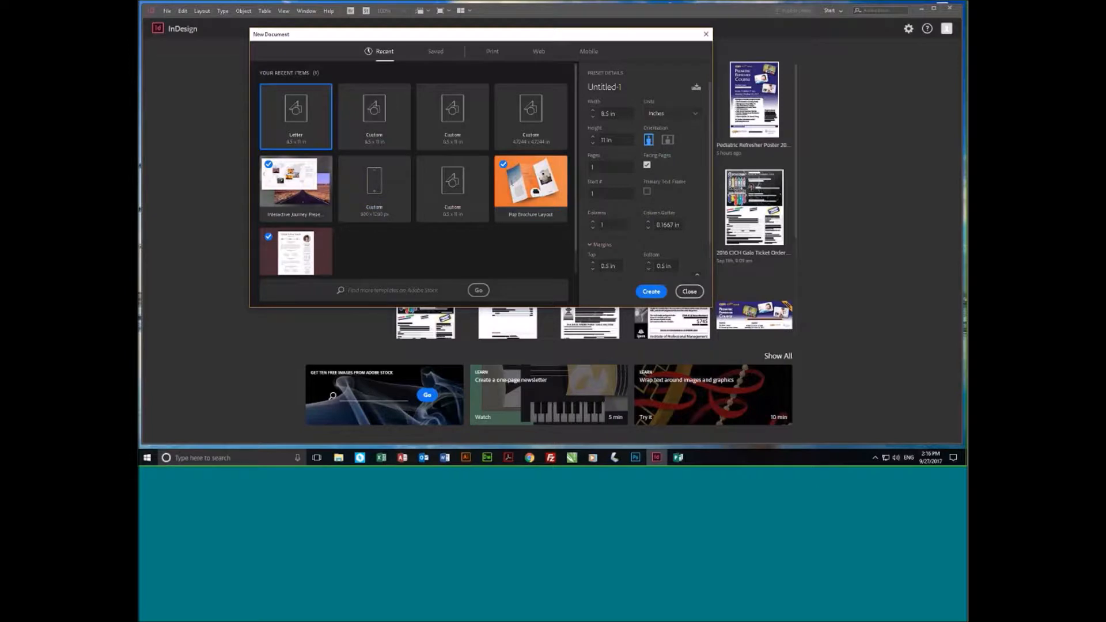
{"action": "left_click_drag", "start_coordinate": [713, 307], "coordinate": [861, 396]}
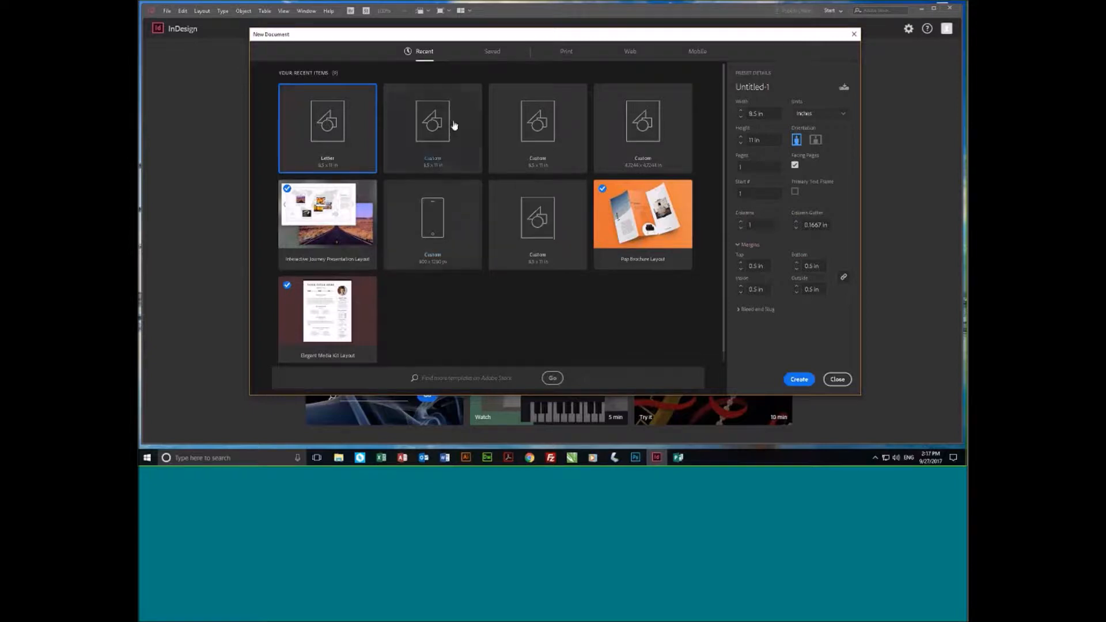
- Look through the Saved templates, the full list of Print blank document presets, and the Print templates
{"action": "left_click", "coordinate": [493, 52]}
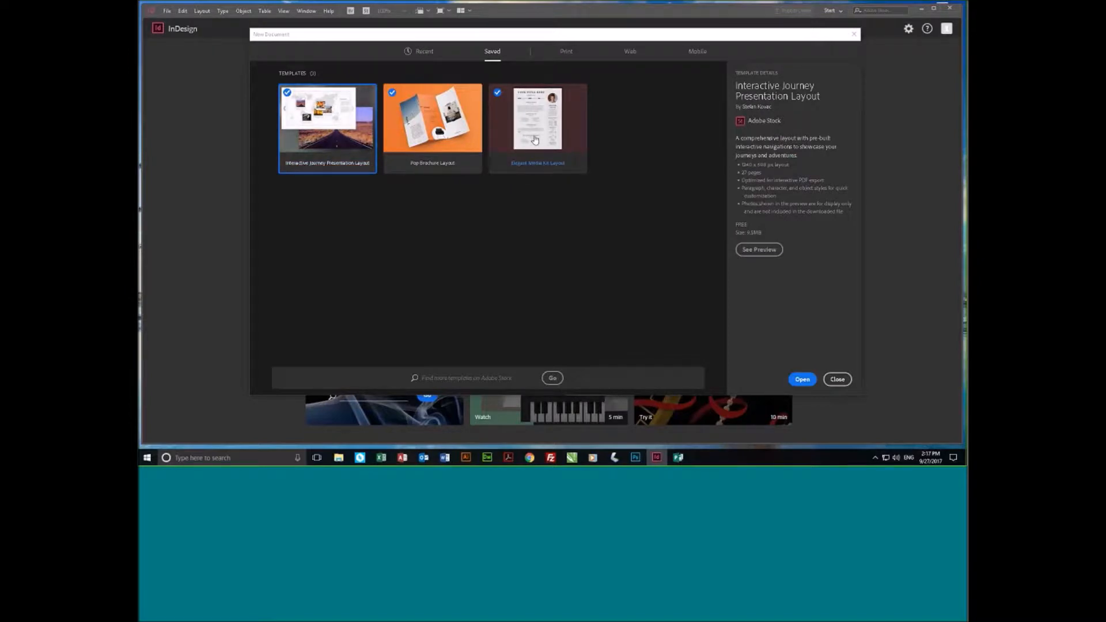
{"action": "left_click", "coordinate": [568, 51]}
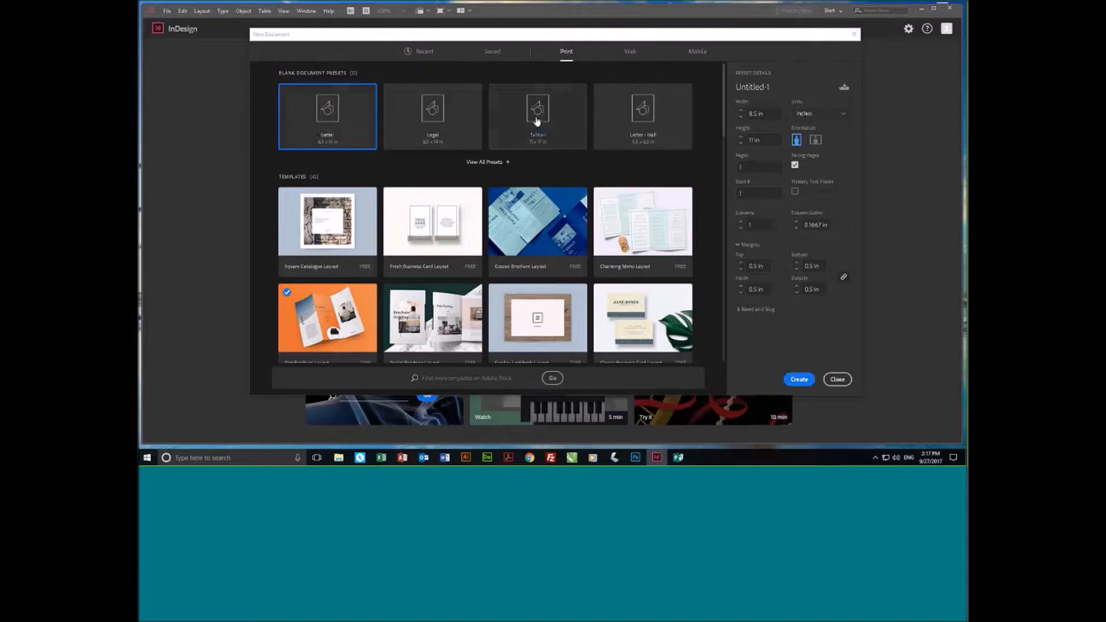
{"action": "left_click", "coordinate": [487, 164]}
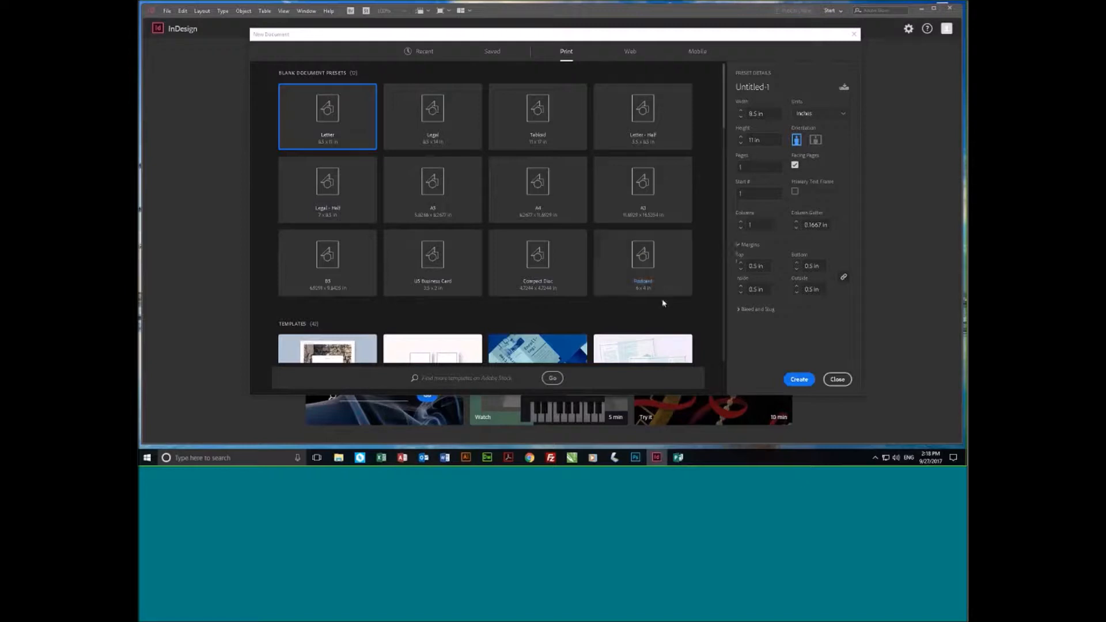
{"action": "scroll", "coordinate": [664, 303], "scroll_direction": "down", "scroll_amount": 4}
{"action": "scroll", "coordinate": [663, 303], "scroll_direction": "down", "scroll_amount": 3}
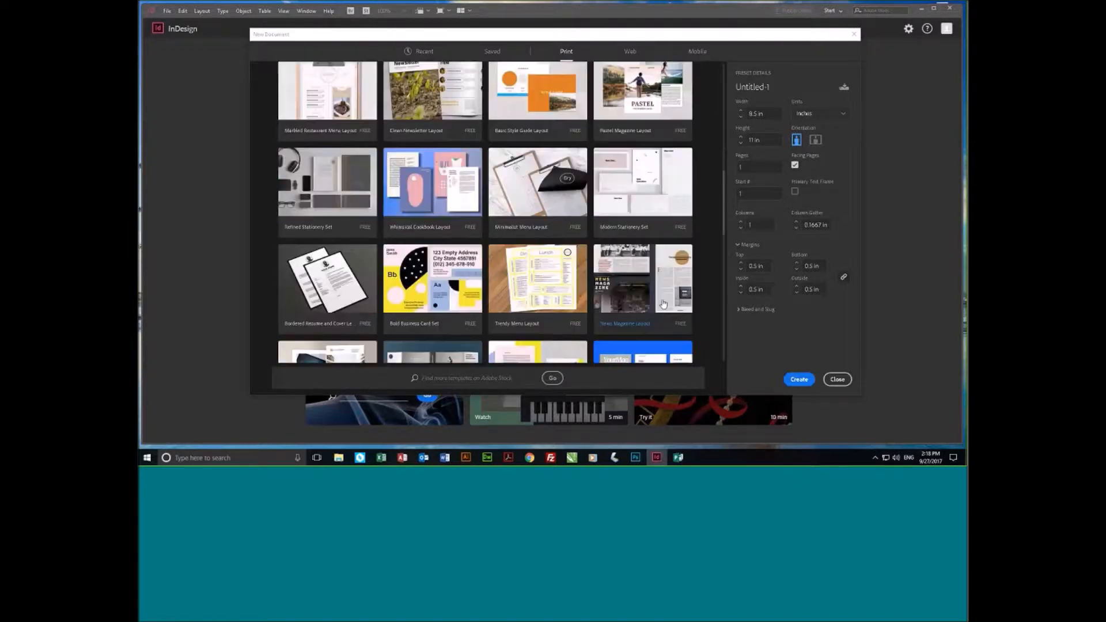
{"action": "scroll", "coordinate": [664, 303], "scroll_direction": "up", "scroll_amount": 3}
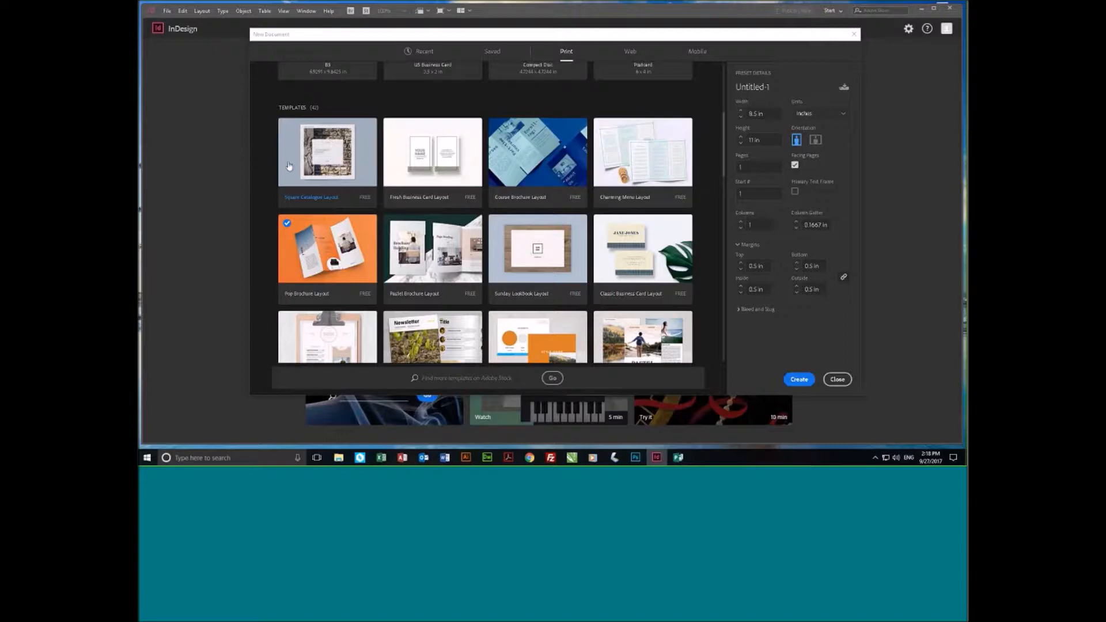
- Select the Charming Menu Layout template and examine its details and full preview
{"action": "left_click", "coordinate": [653, 159]}
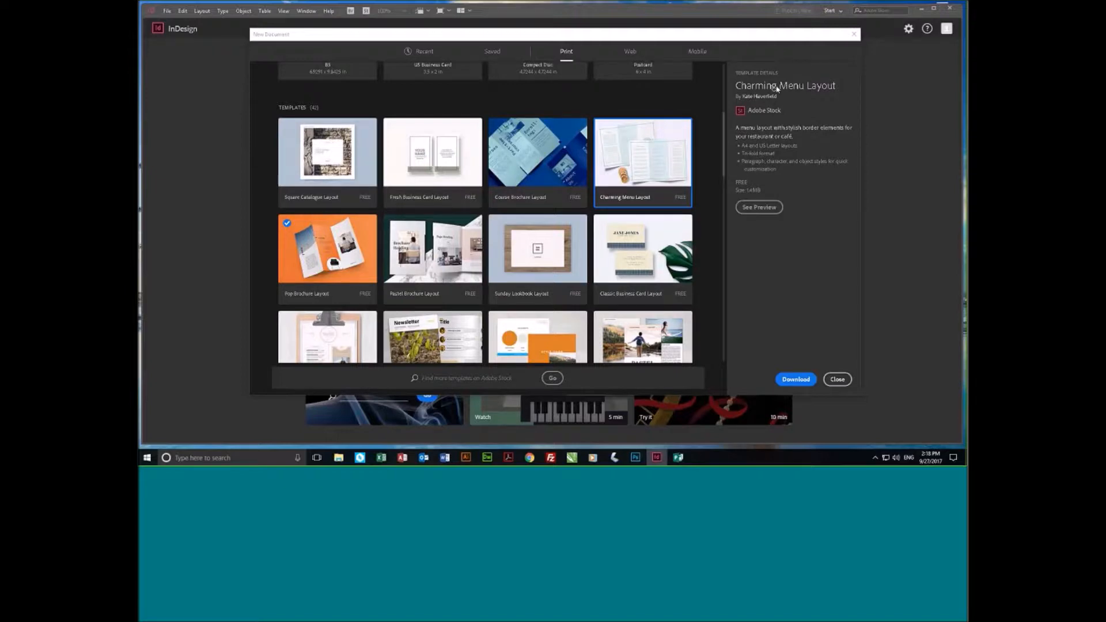
{"action": "left_click", "coordinate": [759, 207]}
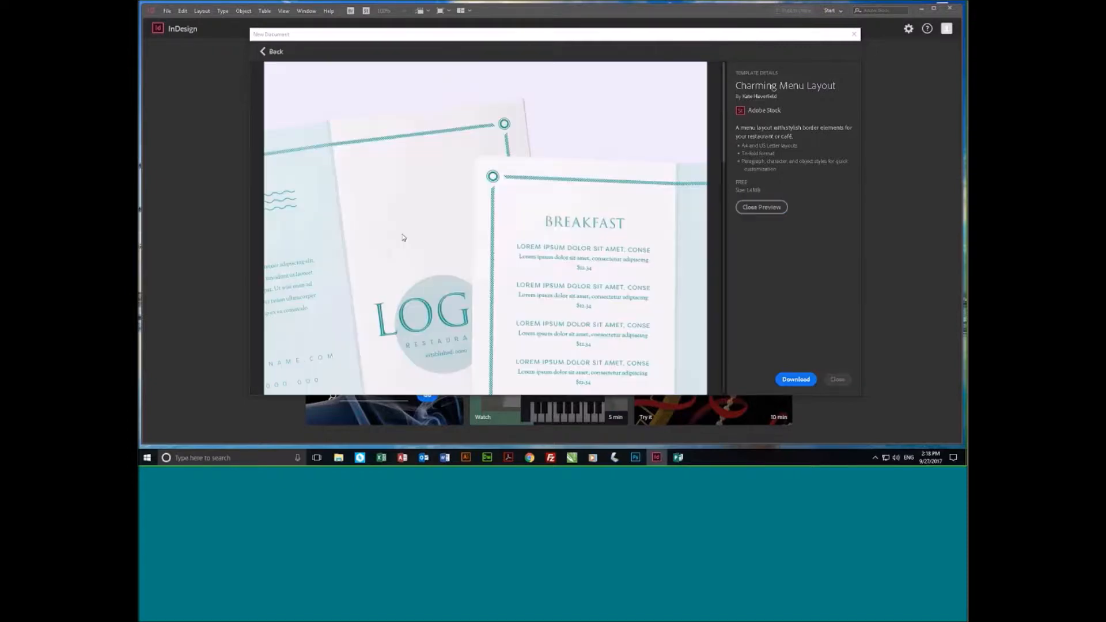
{"action": "scroll", "coordinate": [404, 236], "scroll_direction": "down", "scroll_amount": 4}
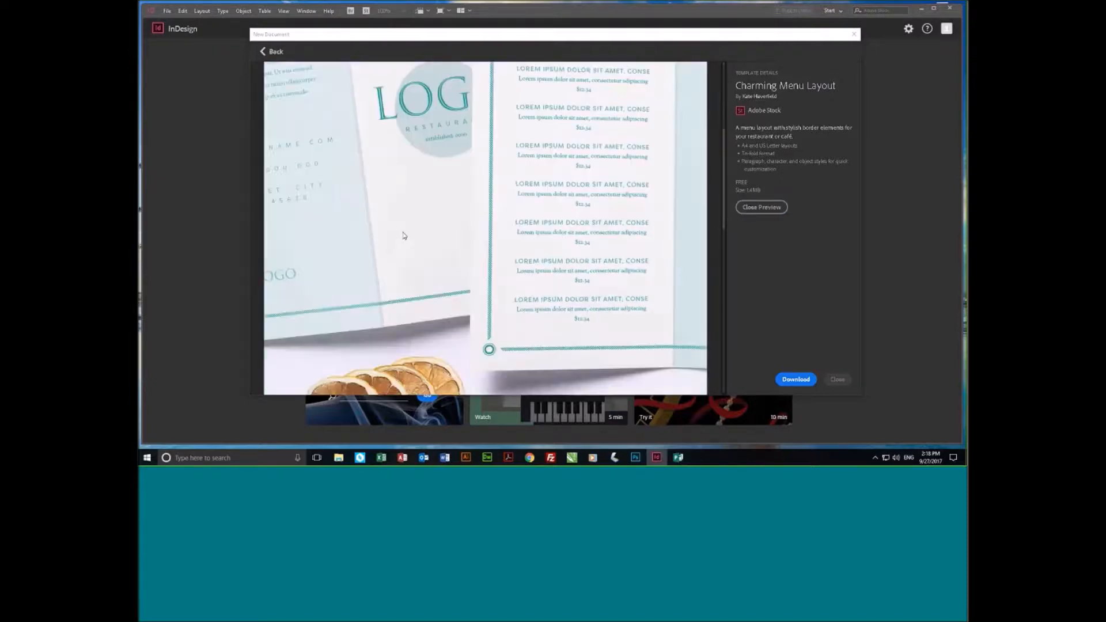
{"action": "scroll", "coordinate": [404, 236], "scroll_direction": "up", "scroll_amount": 4}
{"action": "scroll", "coordinate": [405, 237], "scroll_direction": "down", "scroll_amount": 4}
{"action": "scroll", "coordinate": [613, 242], "scroll_direction": "up", "scroll_amount": 4}
{"action": "scroll", "coordinate": [612, 242], "scroll_direction": "down", "scroll_amount": 4}
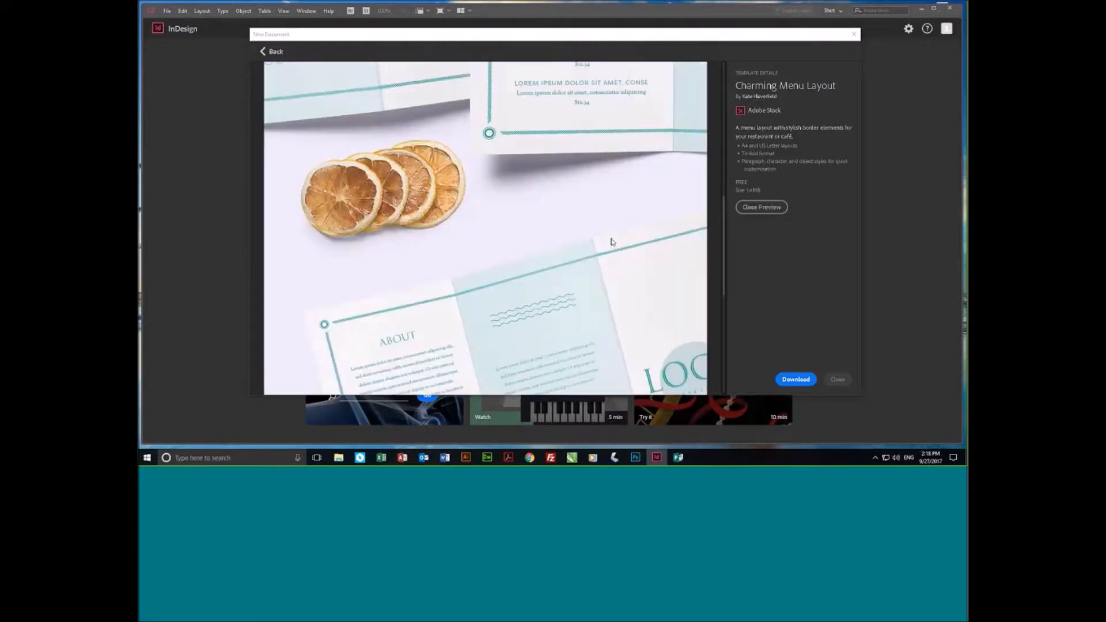
{"action": "scroll", "coordinate": [612, 242], "scroll_direction": "down", "scroll_amount": 4}
{"action": "scroll", "coordinate": [588, 228], "scroll_direction": "down", "scroll_amount": 2}
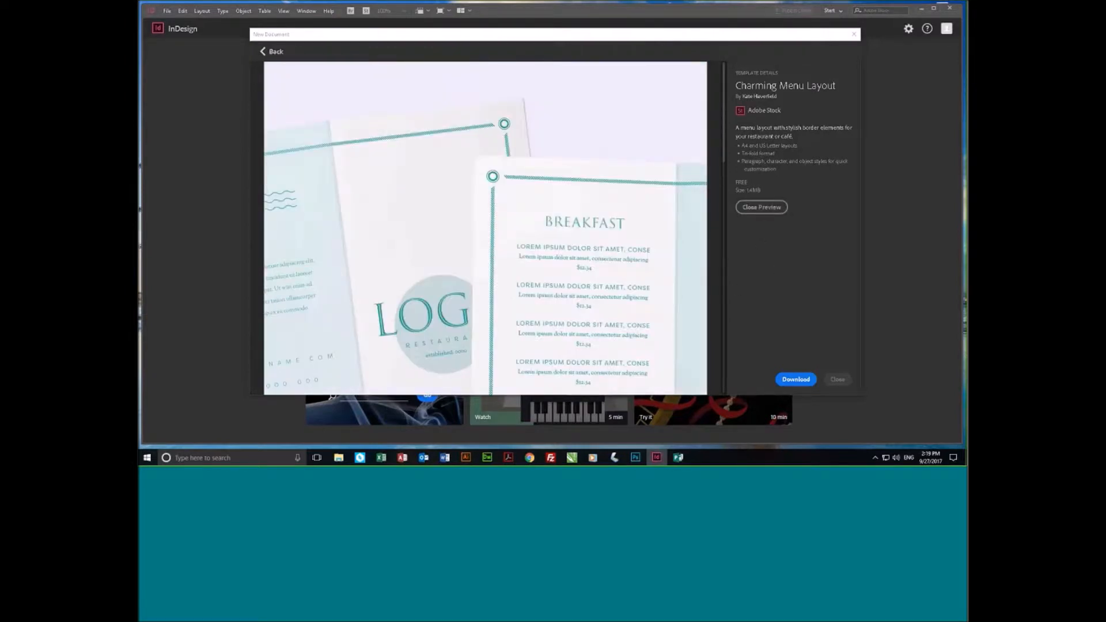
- Download the Charming Menu Layout template, open it as a document, and review its list of missing fonts
{"action": "left_click", "coordinate": [806, 382]}
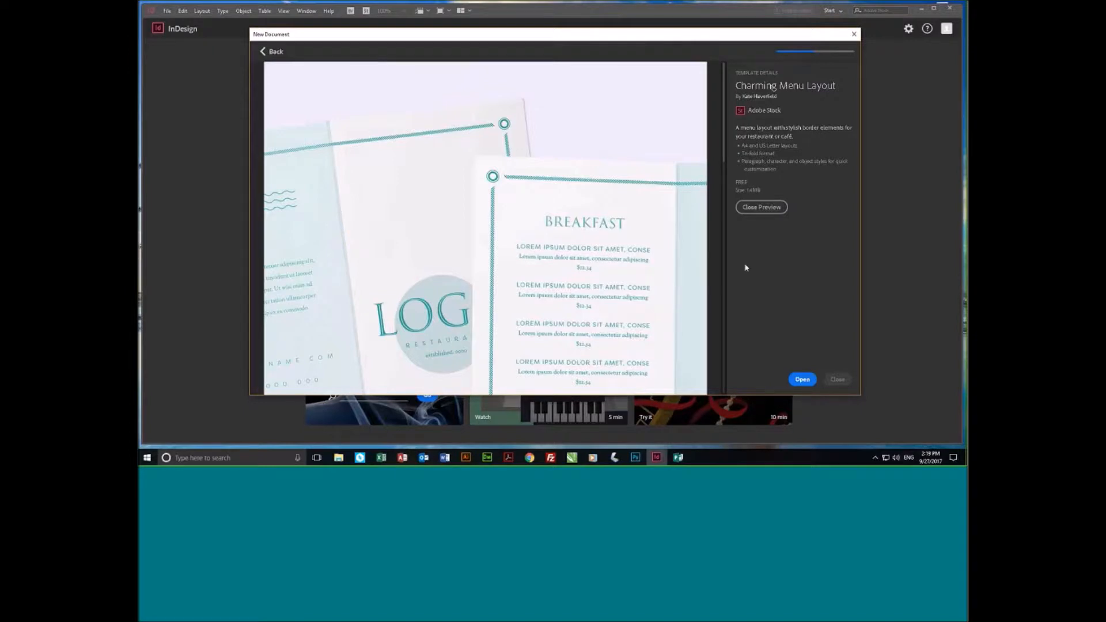
{"action": "left_click", "coordinate": [803, 381]}
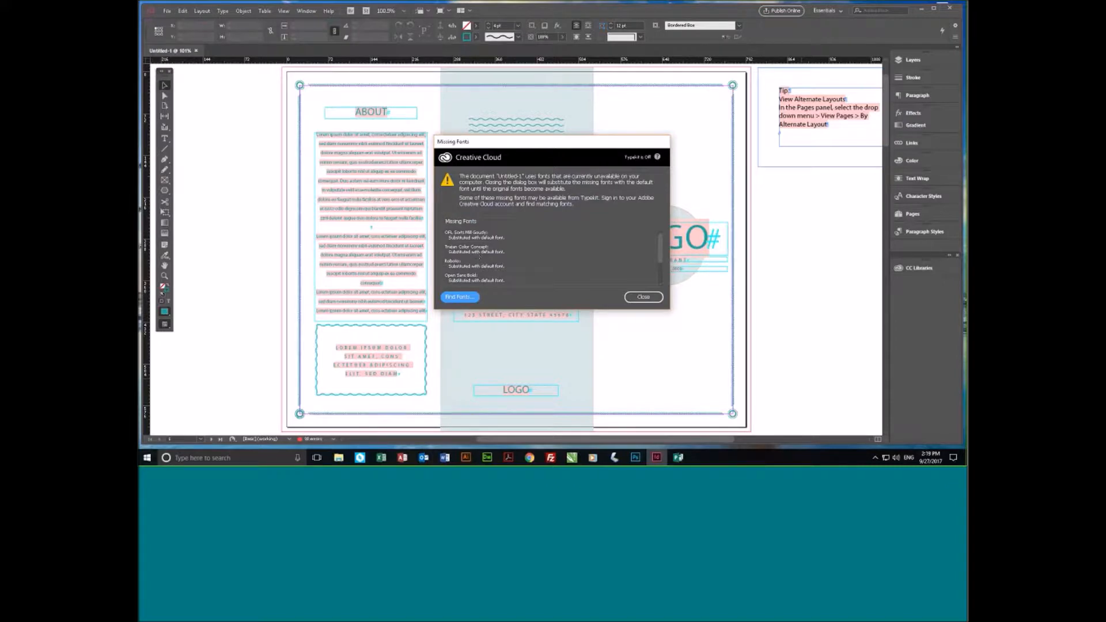
{"action": "left_click", "coordinate": [482, 241]}
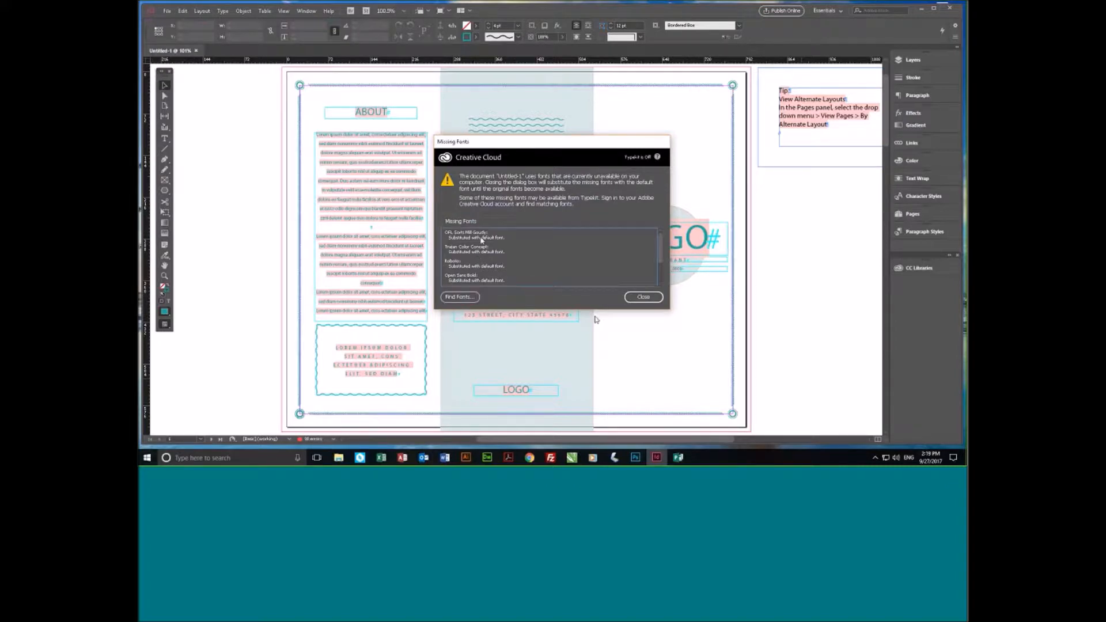
- Use Find Font to replace all uses of the missing OFL Sorts Mill Goudy font with Goudy Old Style Regular
{"action": "left_click", "coordinate": [472, 298]}
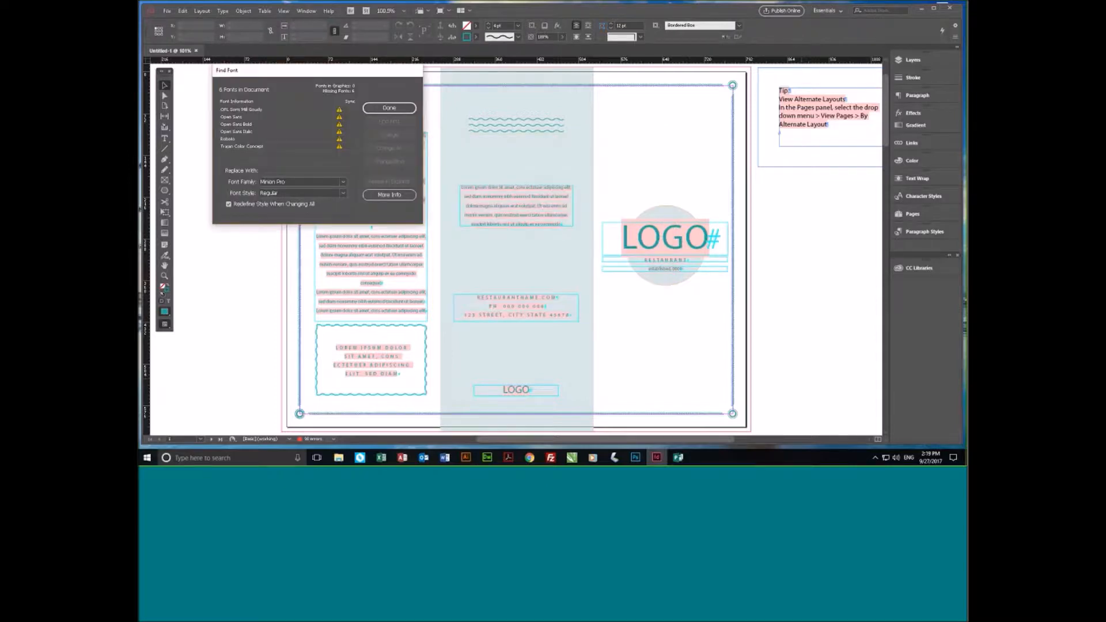
{"action": "left_click", "coordinate": [246, 110]}
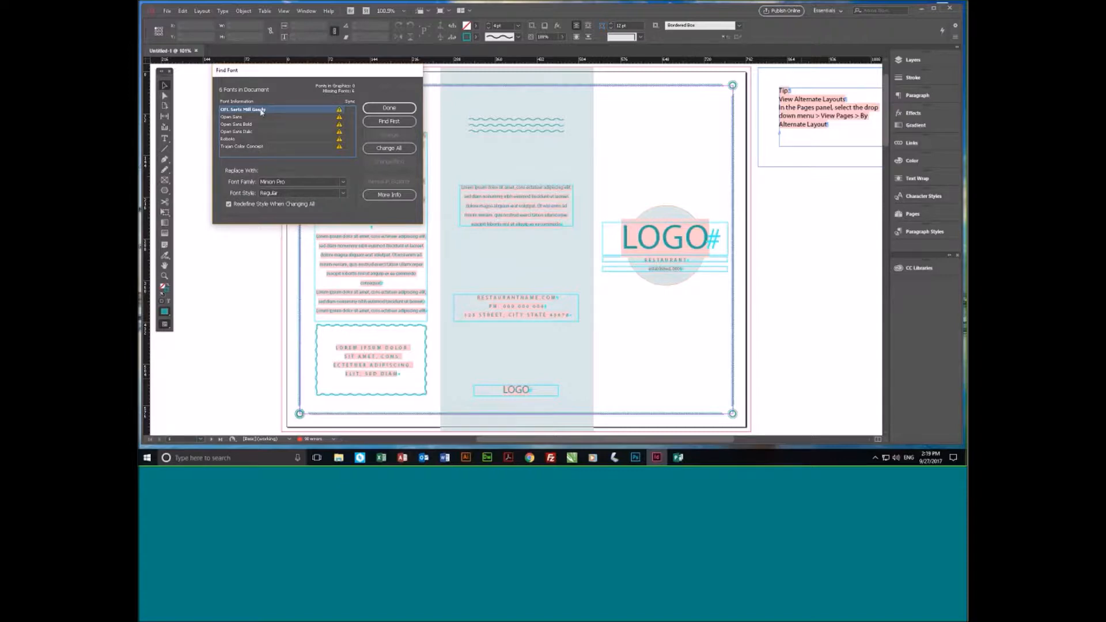
{"action": "left_click", "coordinate": [344, 182]}
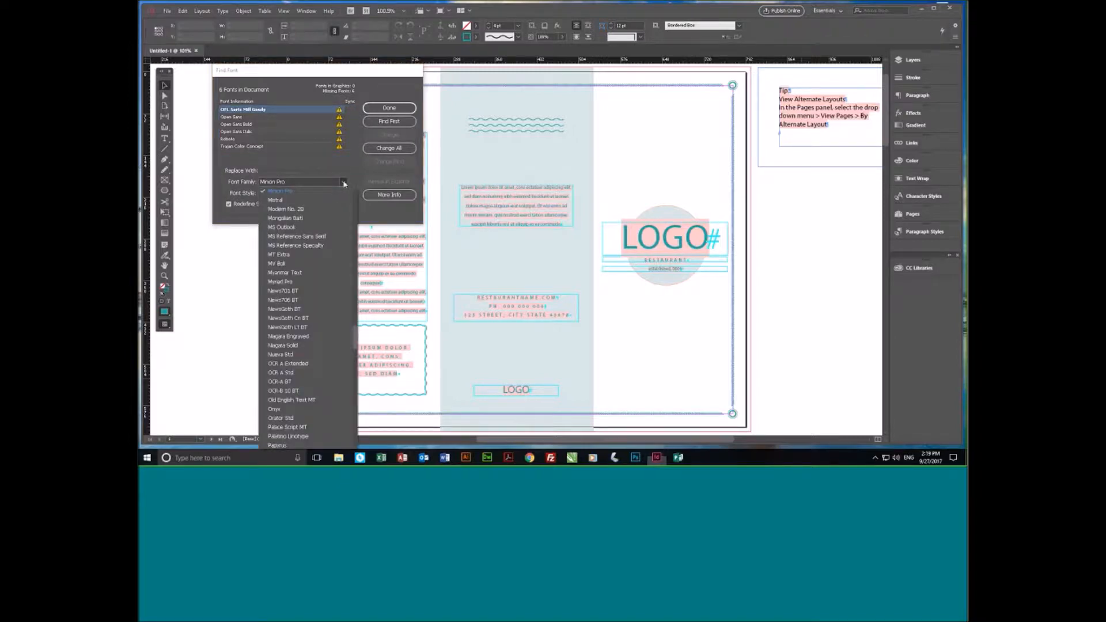
{"action": "scroll", "coordinate": [331, 257], "scroll_direction": "up", "scroll_amount": 15}
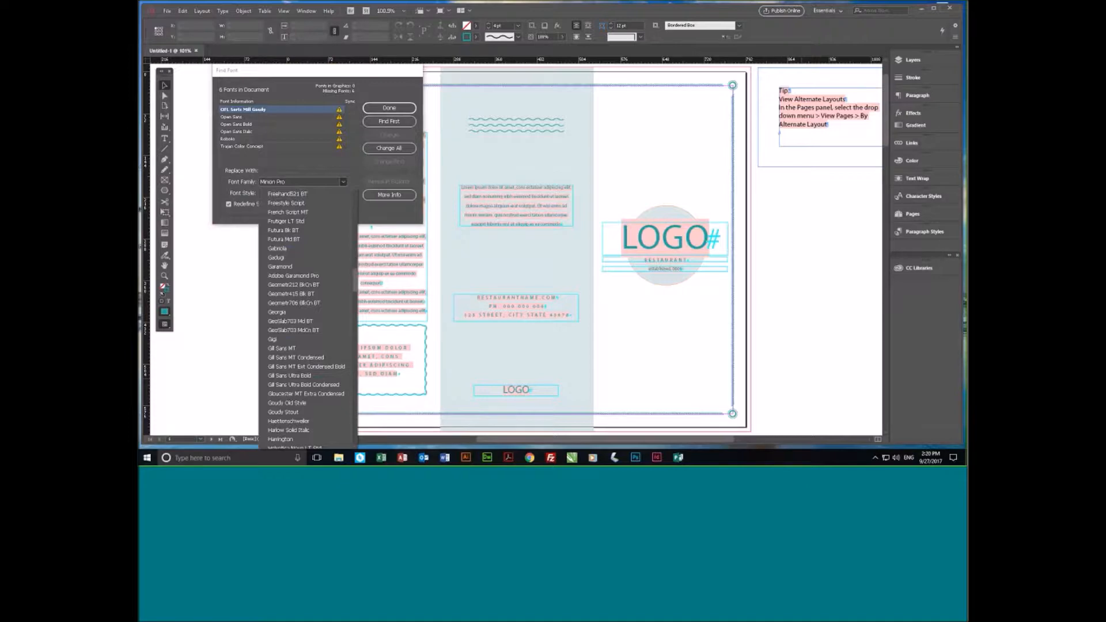
{"action": "left_click", "coordinate": [295, 403]}
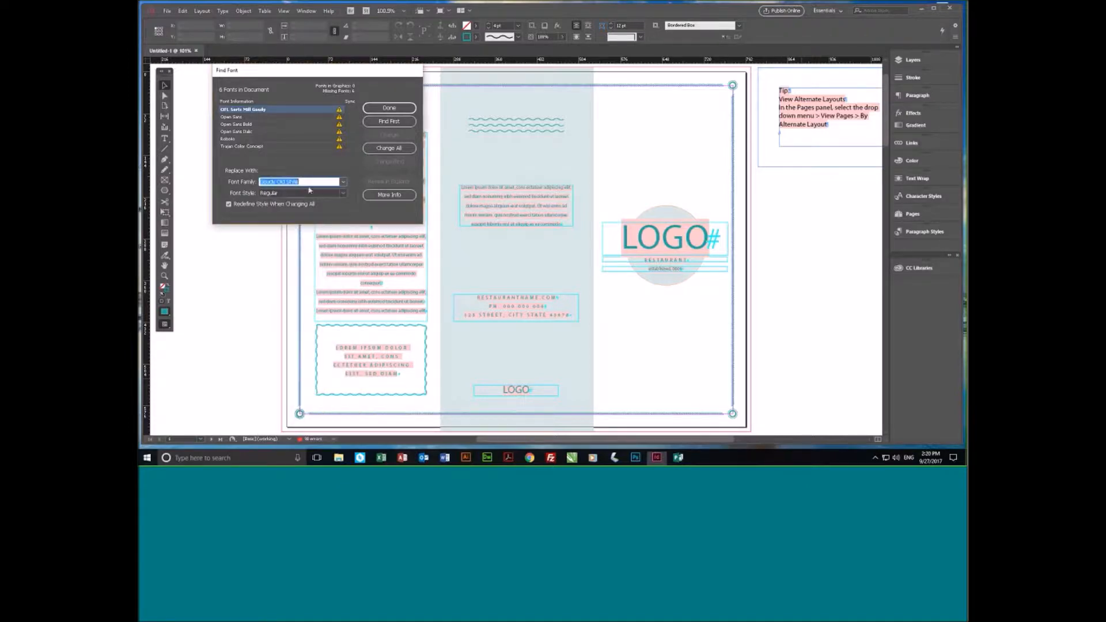
{"action": "left_click", "coordinate": [387, 149]}
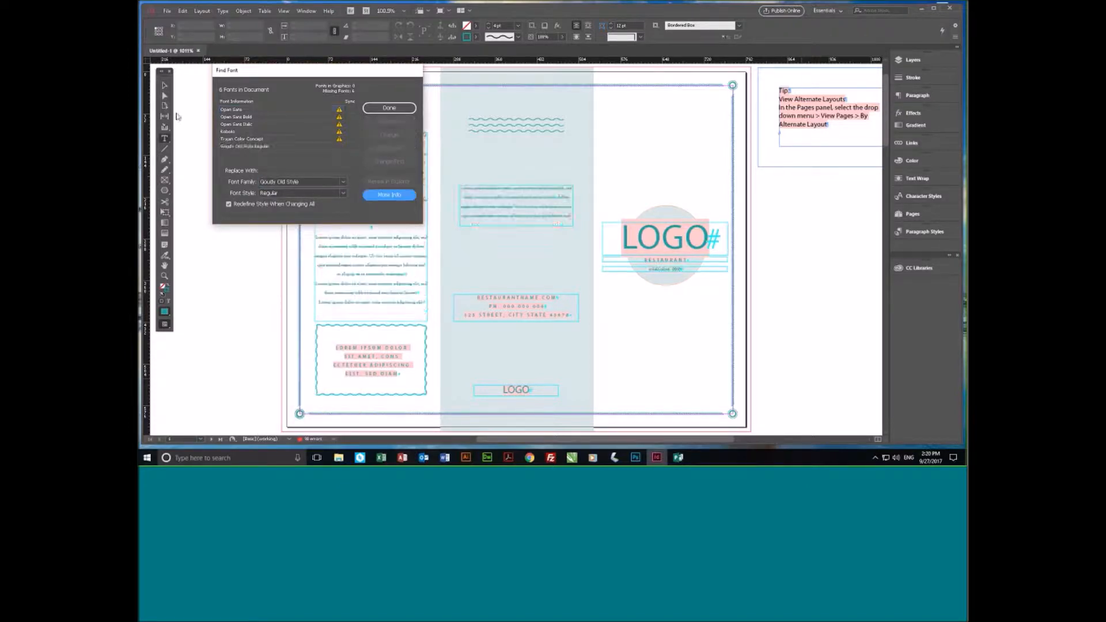
- Replace all uses of the missing Open Sans font with Arial Regular
{"action": "left_click", "coordinate": [265, 109]}
{"action": "left_click", "coordinate": [344, 182]}
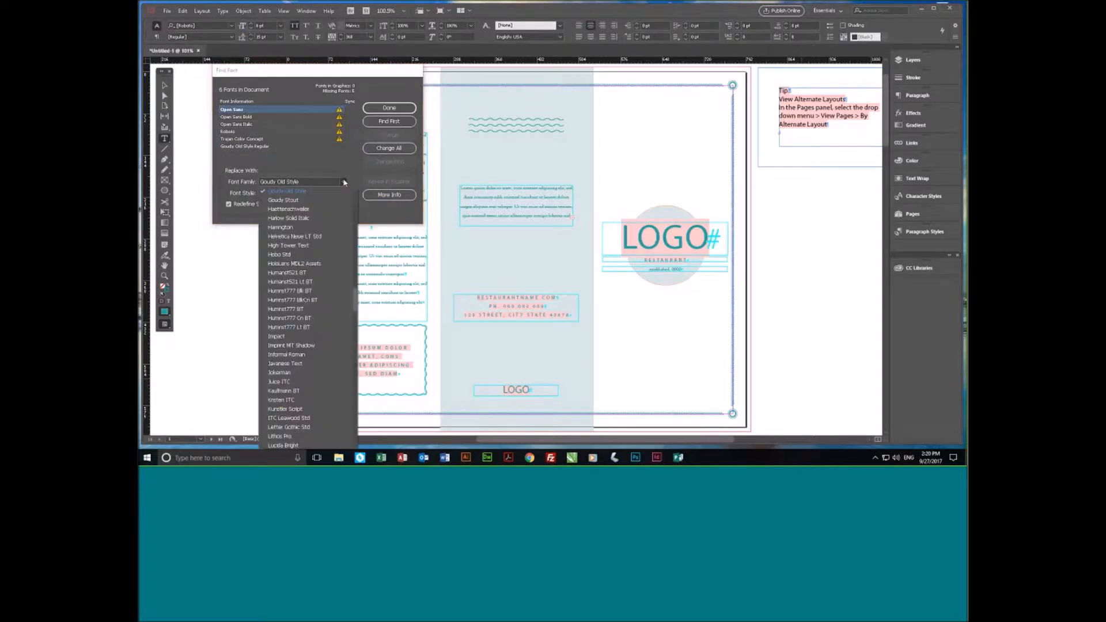
{"action": "scroll", "coordinate": [316, 317], "scroll_direction": "down", "scroll_amount": 20}
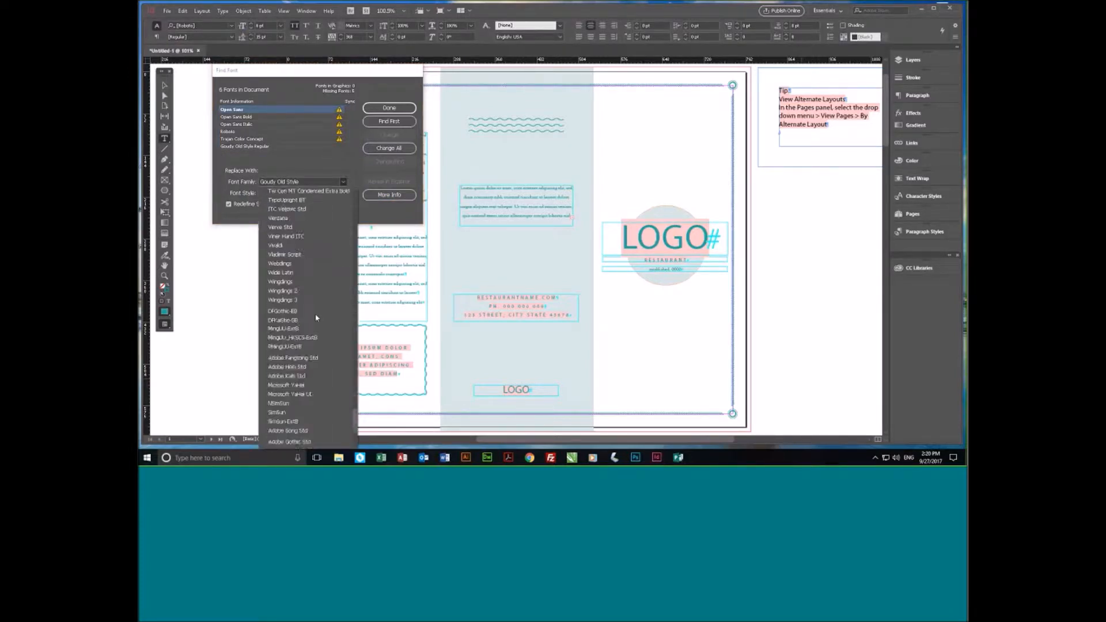
{"action": "scroll", "coordinate": [316, 317], "scroll_direction": "up", "scroll_amount": 20}
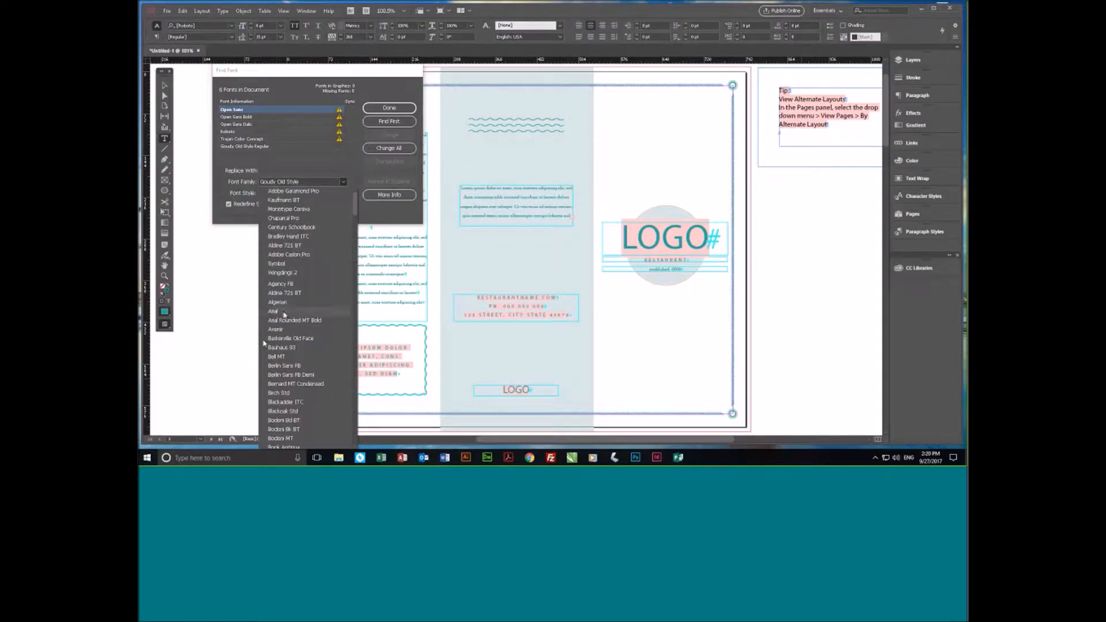
{"action": "left_click", "coordinate": [286, 313]}
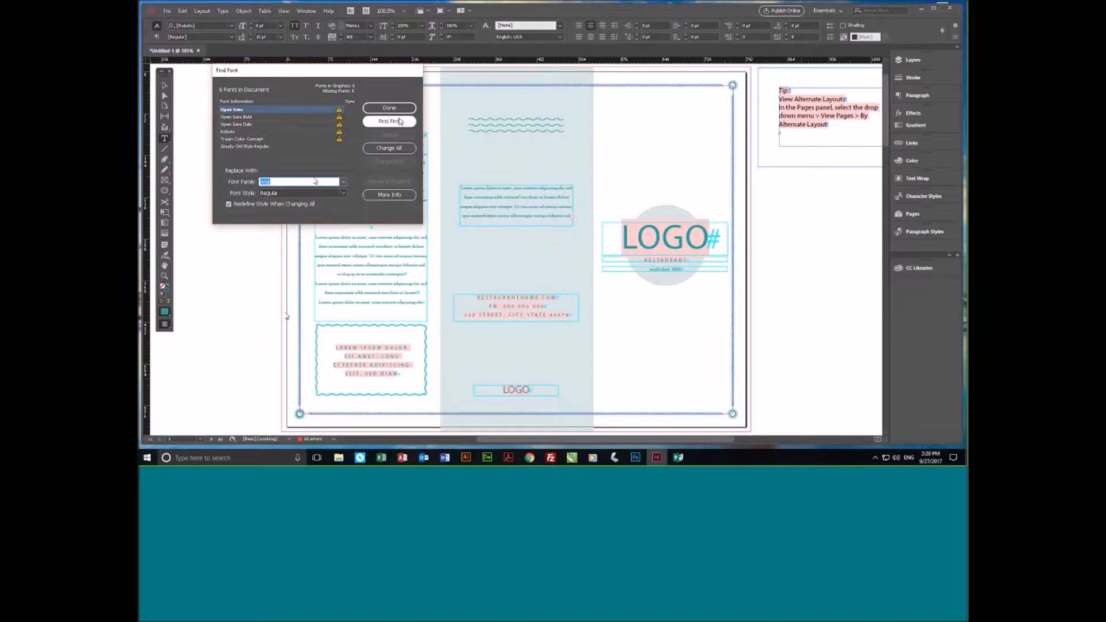
{"action": "left_click", "coordinate": [390, 148]}
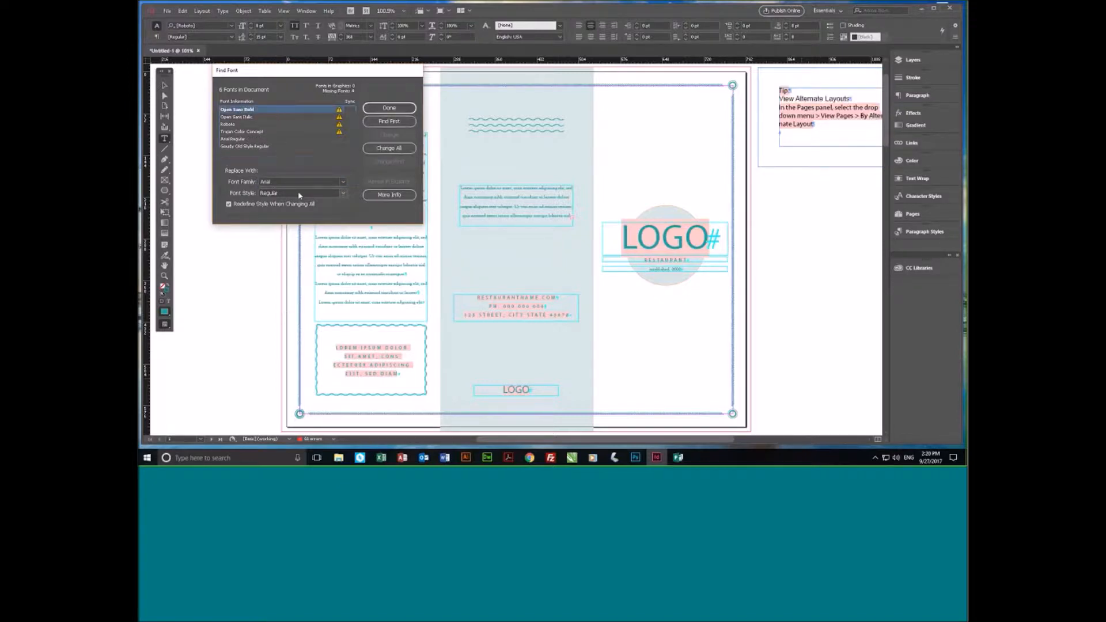
- Replace all uses of the missing Open Sans Bold font with Arial Bold
{"action": "left_click", "coordinate": [344, 196]}
{"action": "left_click", "coordinate": [345, 195]}
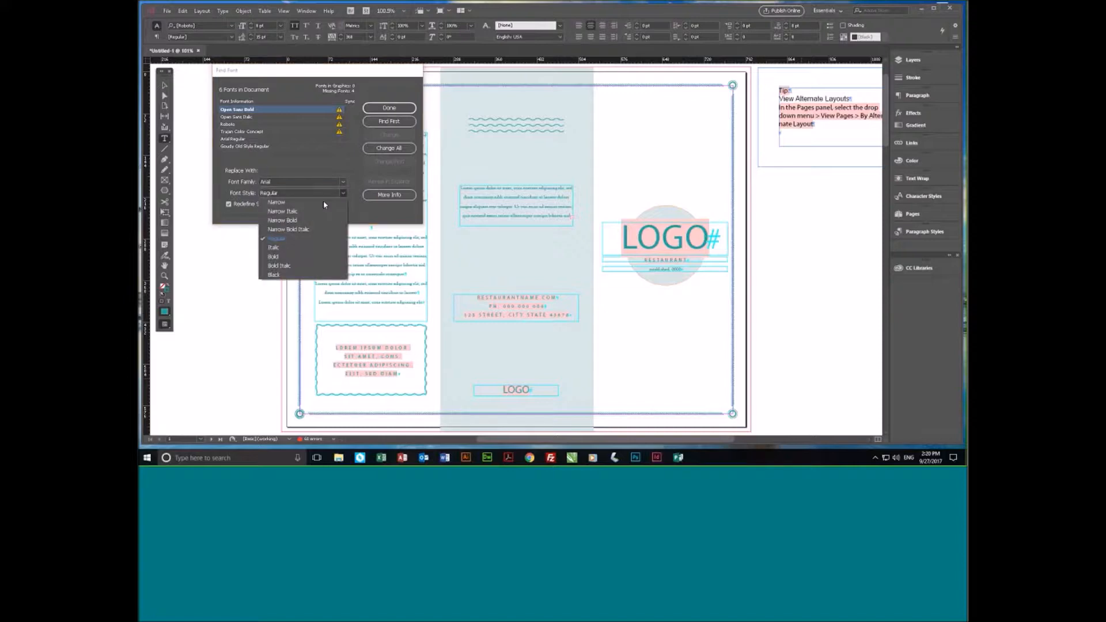
{"action": "left_click", "coordinate": [323, 201]}
{"action": "left_click", "coordinate": [389, 148]}
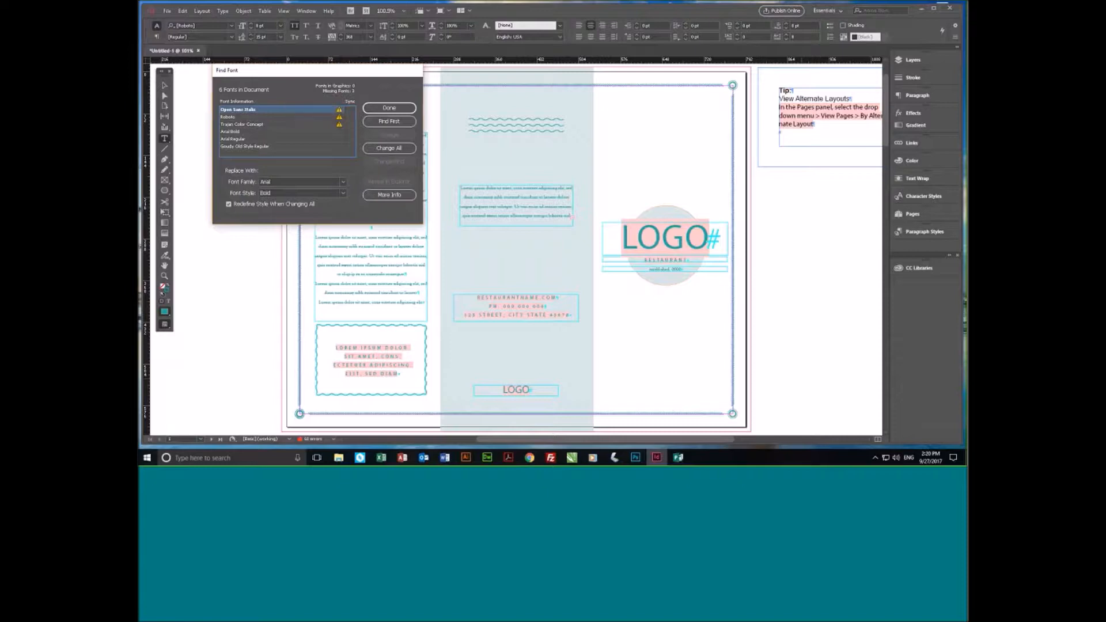
- Replace all uses of the missing Open Sans Italic font with Arial Italic
{"action": "left_click", "coordinate": [344, 195]}
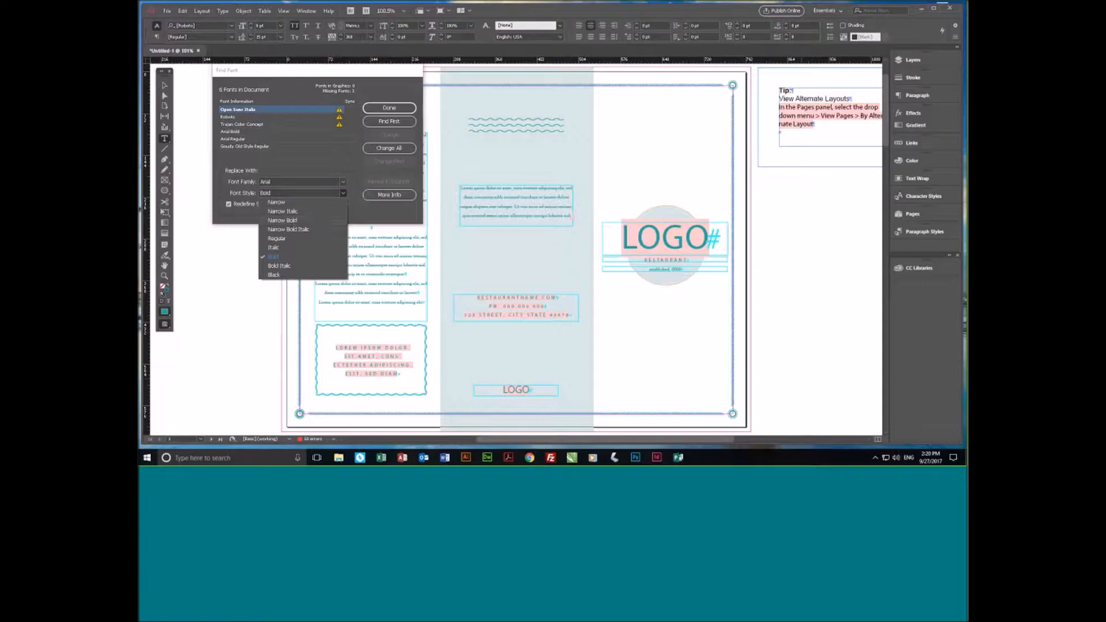
{"action": "left_click", "coordinate": [294, 250]}
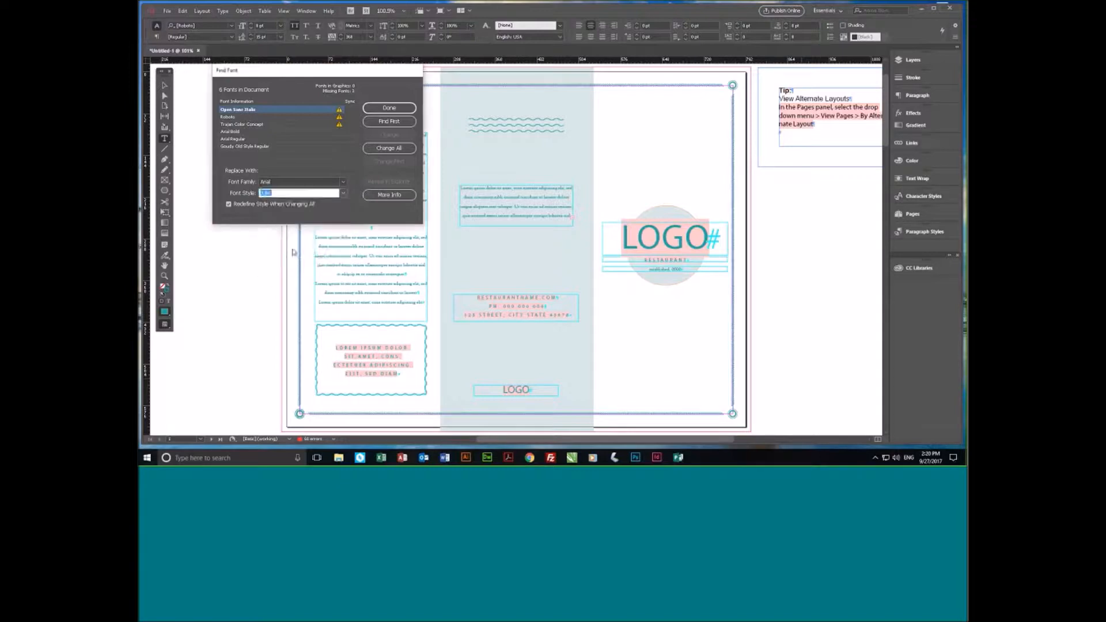
{"action": "left_click", "coordinate": [391, 149]}
- Replace all uses of the missing Roboto font with Berlin Sans FB Regular
{"action": "left_click", "coordinate": [274, 113]}
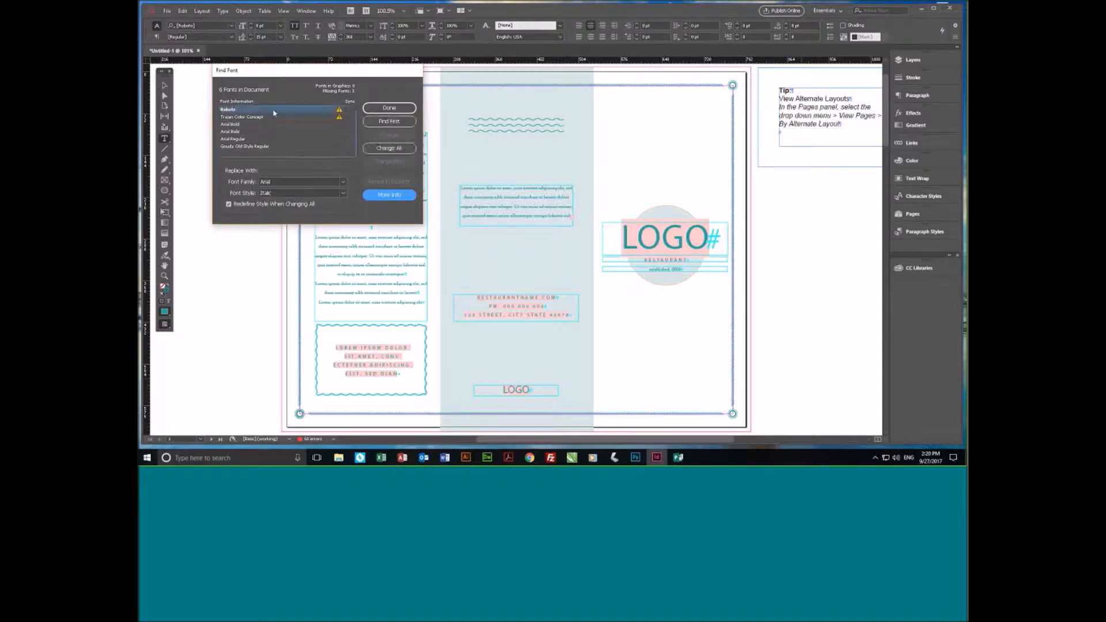
{"action": "left_click", "coordinate": [343, 182]}
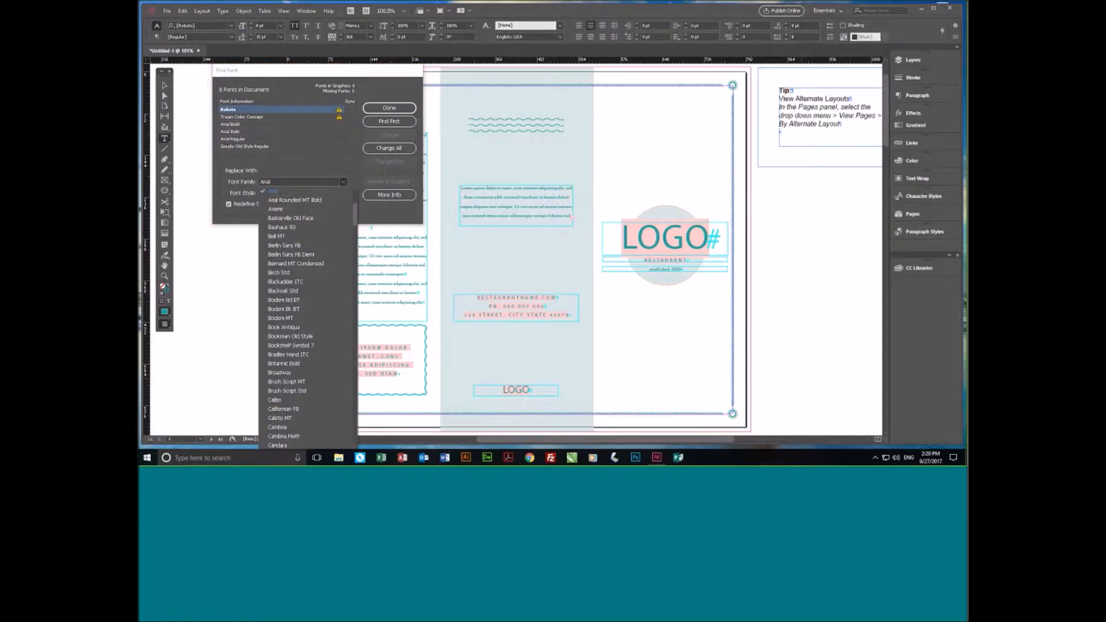
{"action": "left_click", "coordinate": [287, 246]}
{"action": "left_click", "coordinate": [390, 148]}
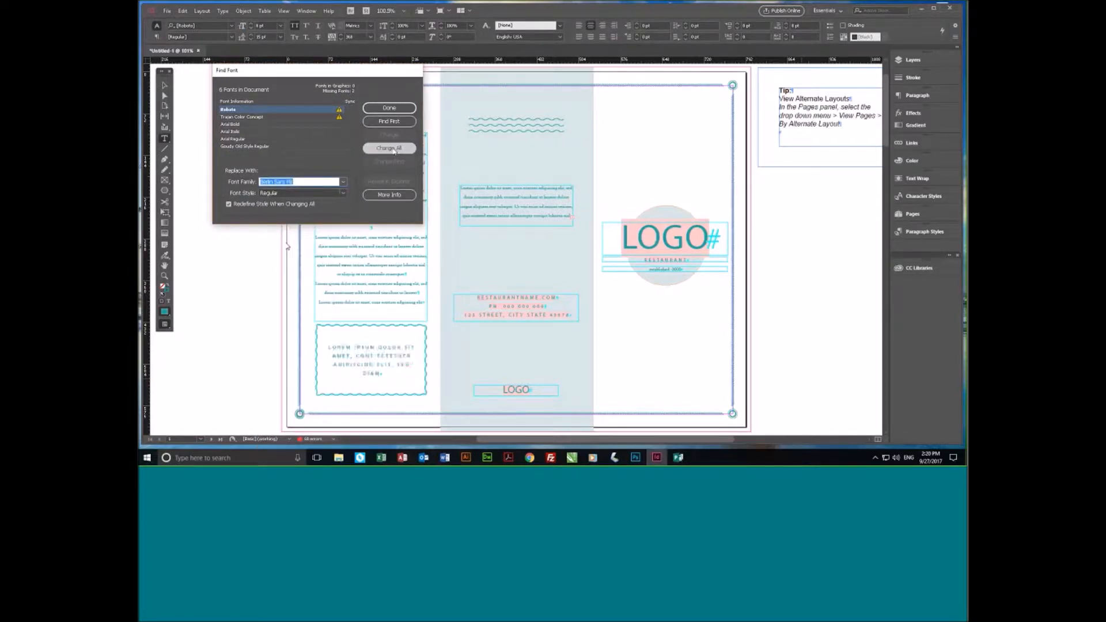
- Replace all uses of the missing Trajan Color Concept font with Trajan Pro 3 Regular, and close Find Font
{"action": "left_click", "coordinate": [282, 110]}
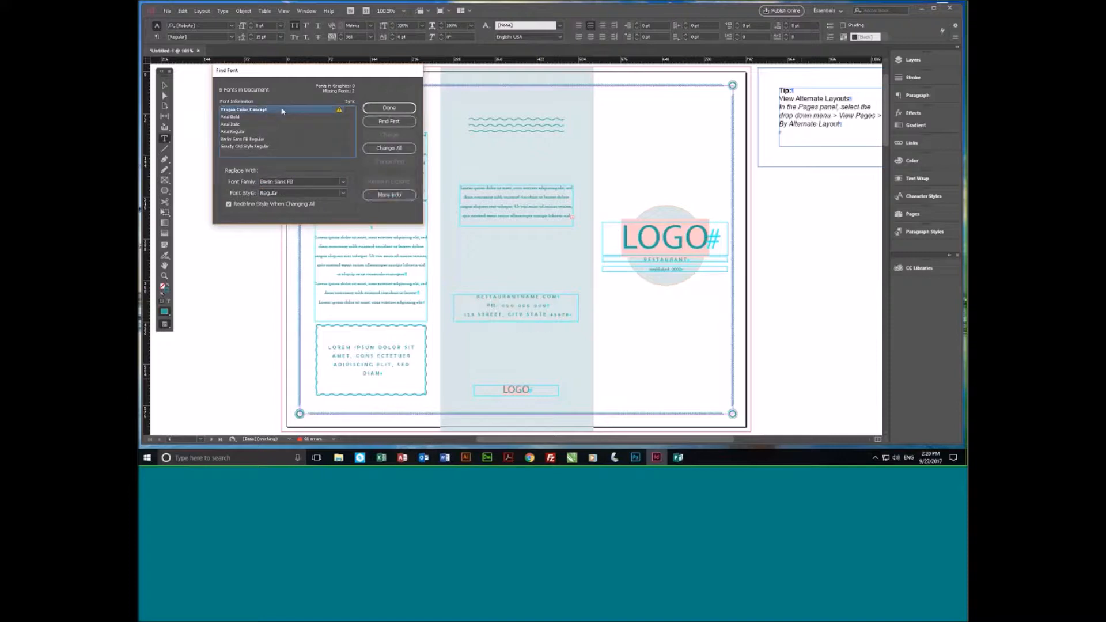
{"action": "left_click", "coordinate": [390, 149]}
{"action": "left_click", "coordinate": [343, 182]}
{"action": "left_click_drag", "start_coordinate": [358, 219], "coordinate": [343, 394]}
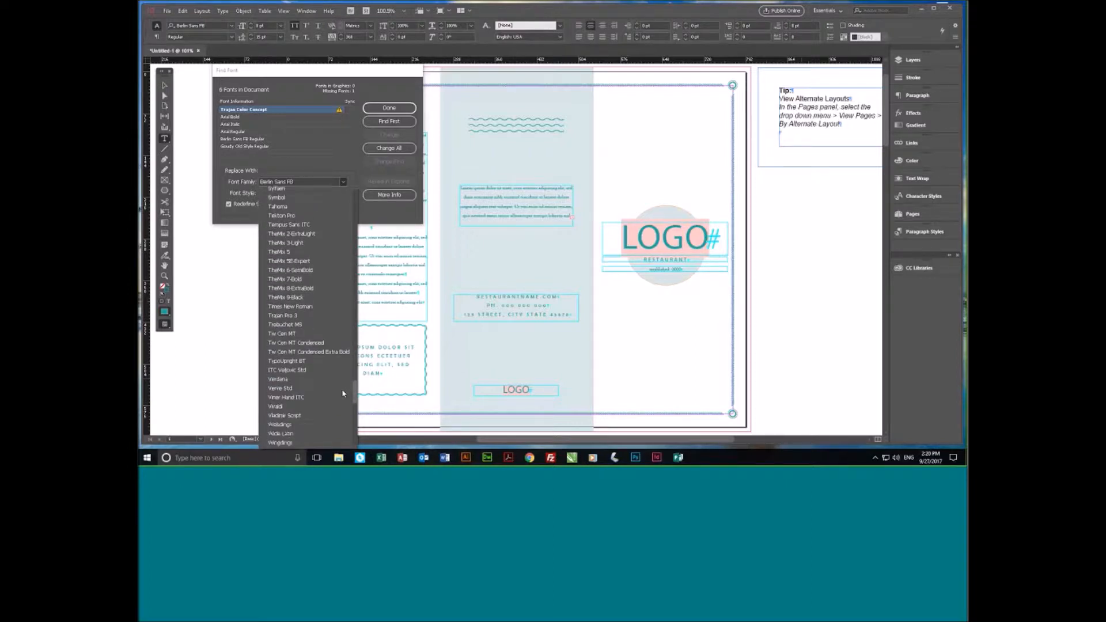
{"action": "left_click", "coordinate": [289, 317]}
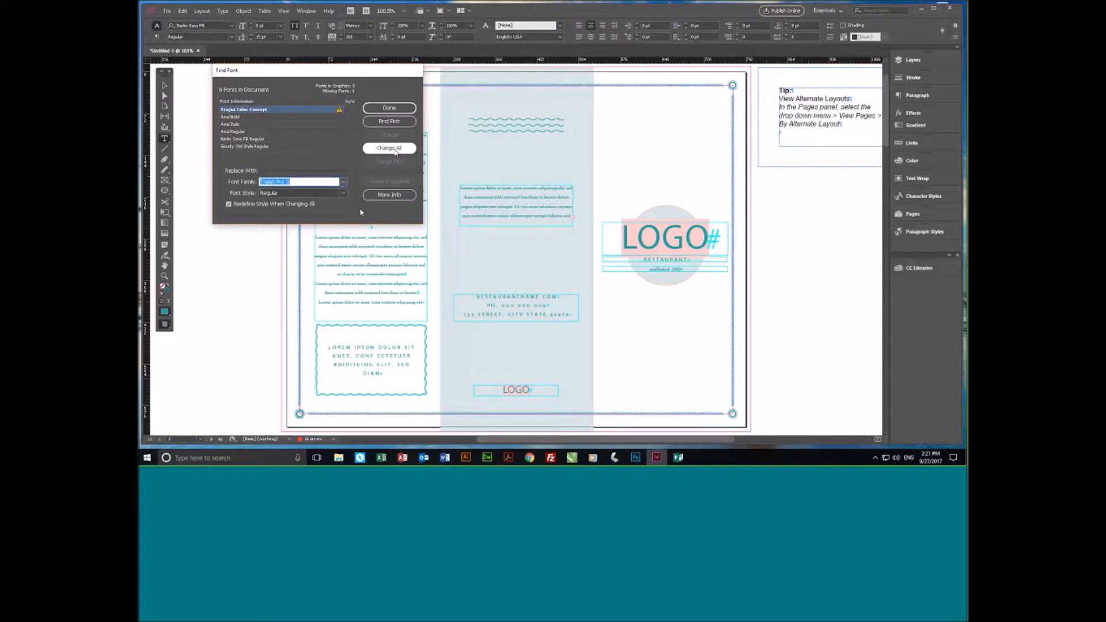
{"action": "left_click", "coordinate": [390, 149]}
{"action": "key", "text": "Return"}
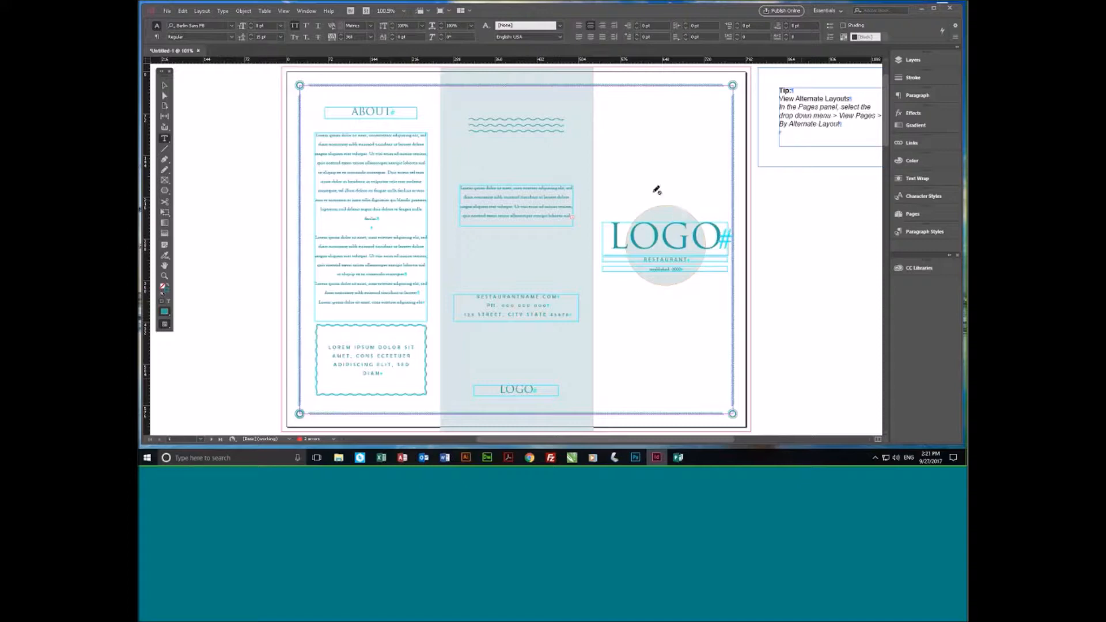
- Review every page of the menu layout with its replaced fonts, from the logo cover to the breakfast, lunch, sides and beverages lists
{"action": "left_click", "coordinate": [165, 85]}
{"action": "left_click", "coordinate": [669, 216]}
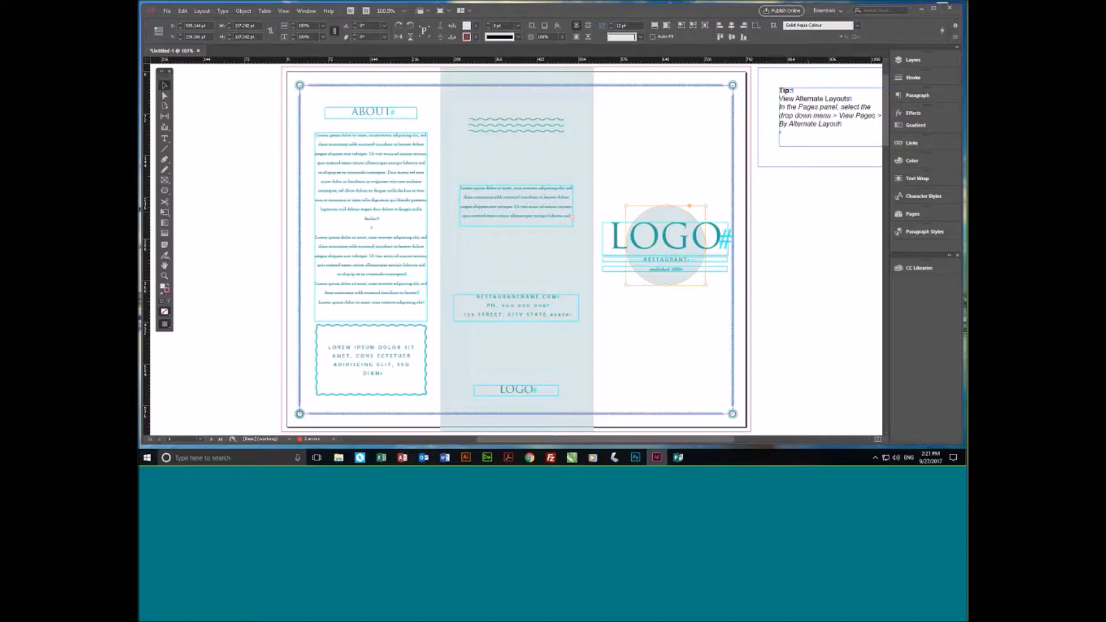
{"action": "scroll", "coordinate": [808, 302], "scroll_direction": "down", "scroll_amount": 3}
{"action": "scroll", "coordinate": [808, 302], "scroll_direction": "down", "scroll_amount": 15}
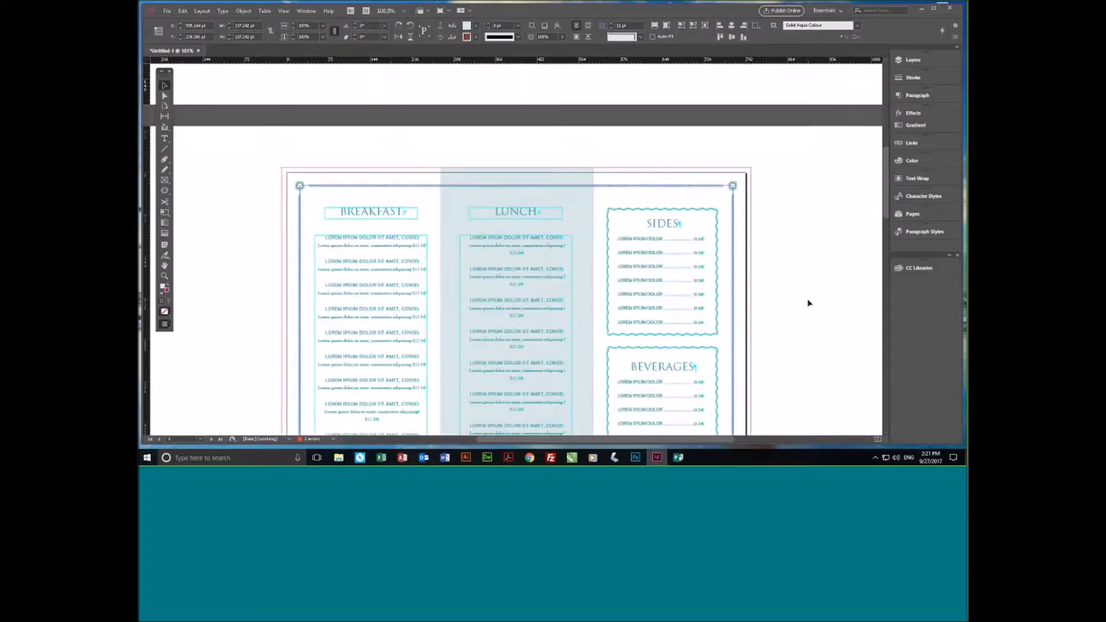
{"action": "scroll", "coordinate": [808, 302], "scroll_direction": "down", "scroll_amount": 2}
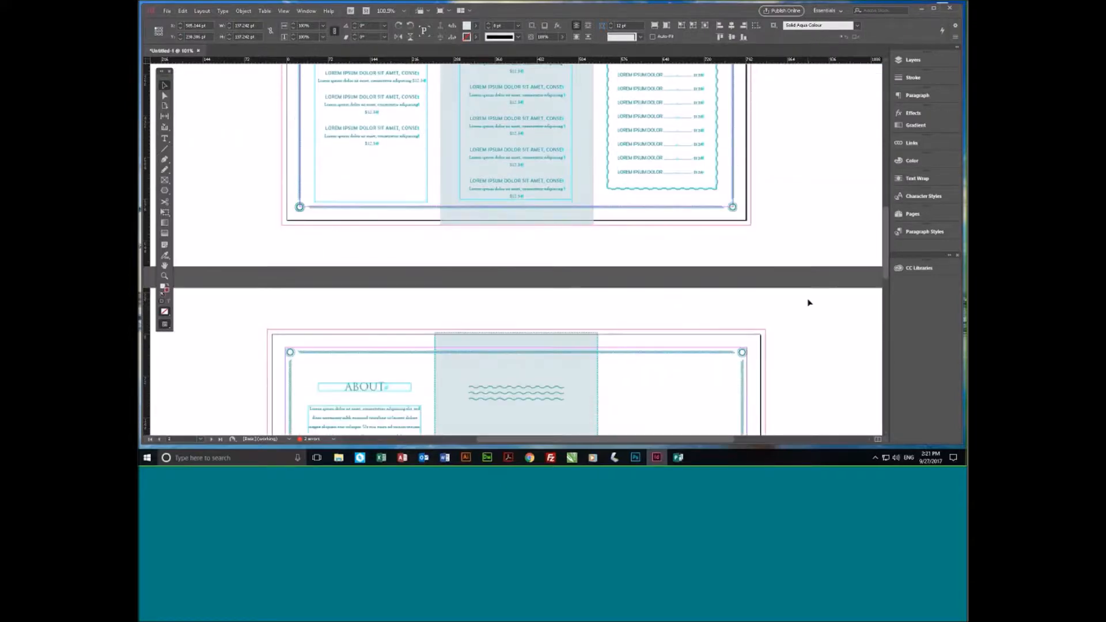
{"action": "scroll", "coordinate": [808, 302], "scroll_direction": "down", "scroll_amount": 20}
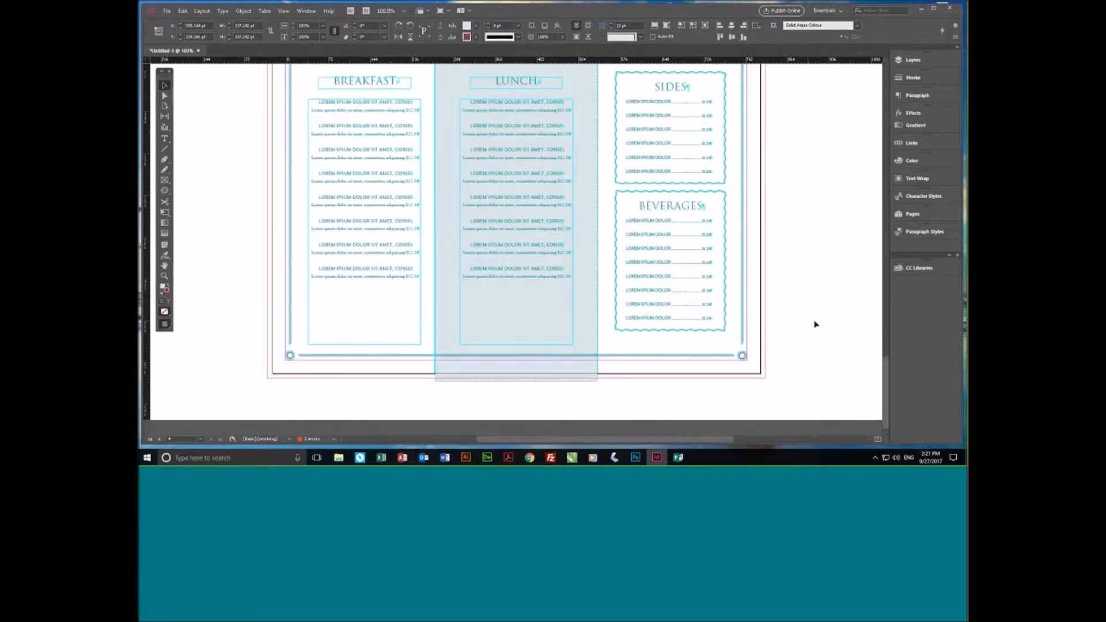
{"action": "scroll", "coordinate": [815, 325], "scroll_direction": "up", "scroll_amount": 2}
{"action": "scroll", "coordinate": [815, 325], "scroll_direction": "up", "scroll_amount": 3}
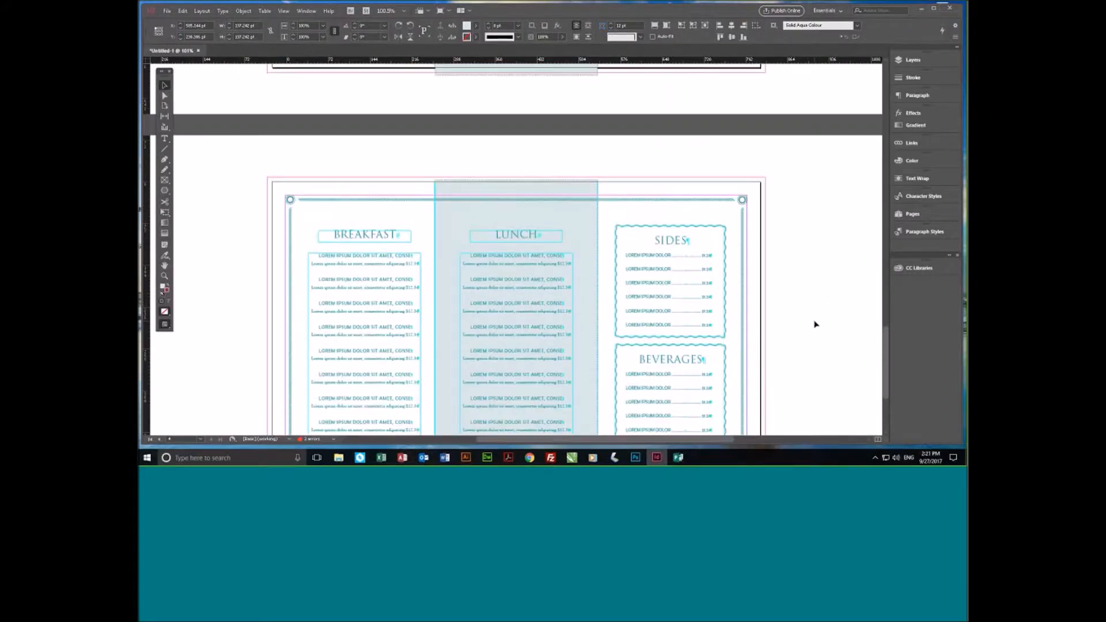
{"action": "scroll", "coordinate": [816, 325], "scroll_direction": "up", "scroll_amount": 20}
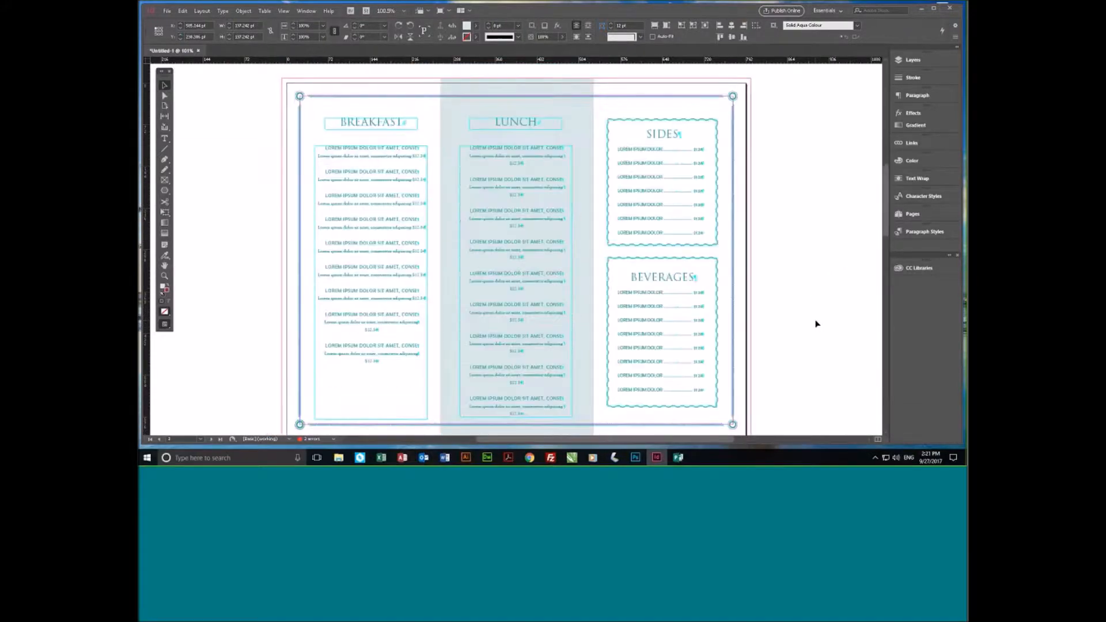
{"action": "scroll", "coordinate": [816, 325], "scroll_direction": "up", "scroll_amount": 10}
{"action": "scroll", "coordinate": [816, 324], "scroll_direction": "up", "scroll_amount": 5}
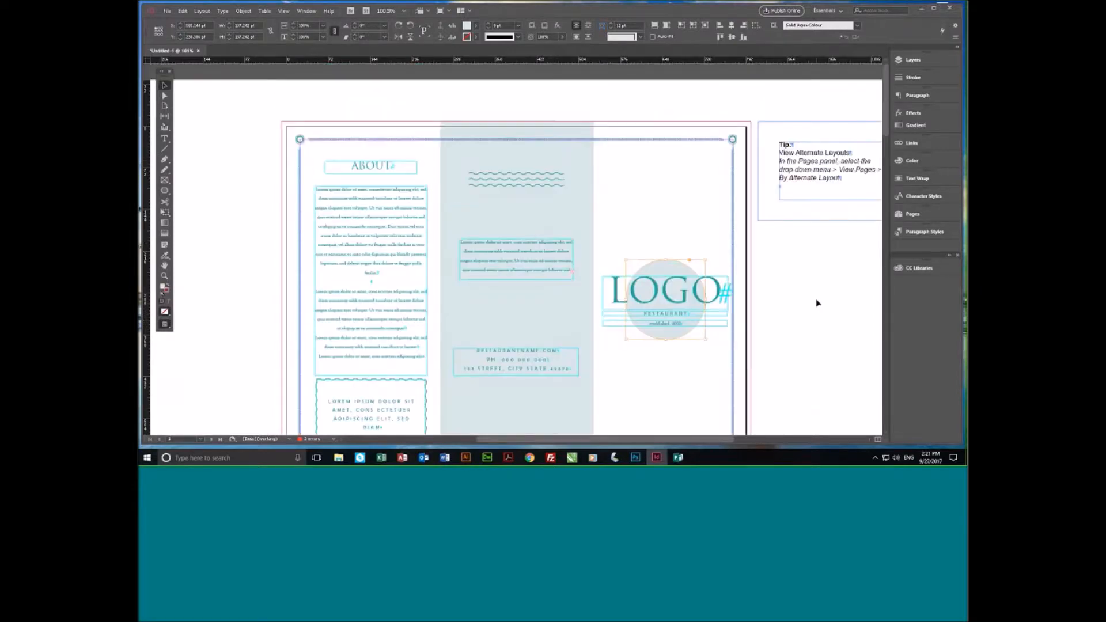
{"action": "left_click", "coordinate": [244, 305]}
{"action": "scroll", "coordinate": [244, 306], "scroll_direction": "down", "scroll_amount": 1}
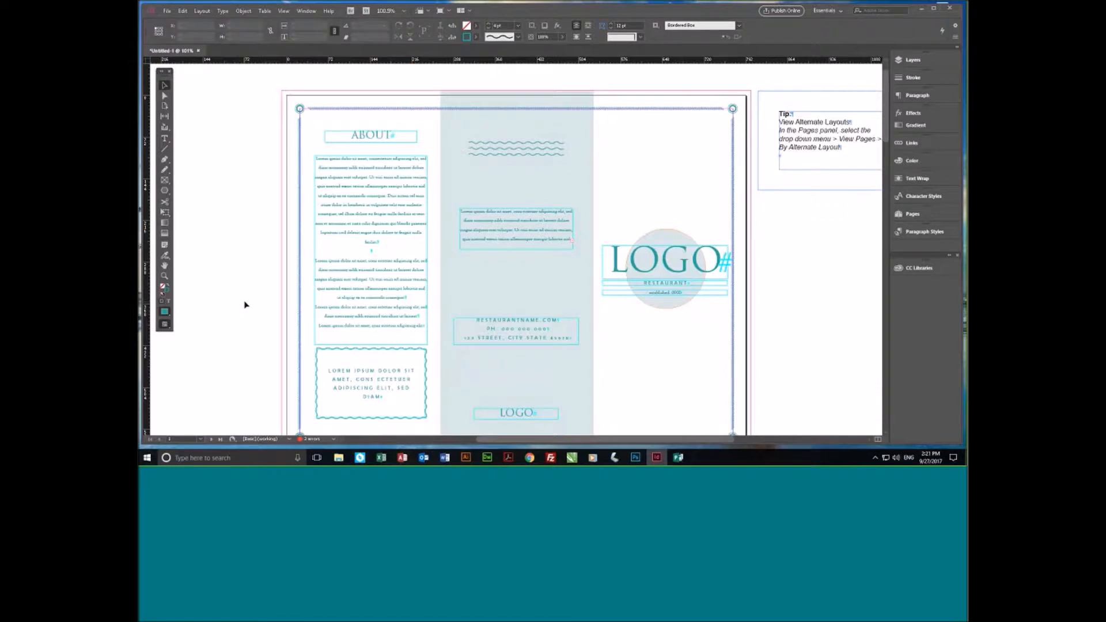
{"action": "scroll", "coordinate": [455, 311], "scroll_direction": "down", "scroll_amount": 1}
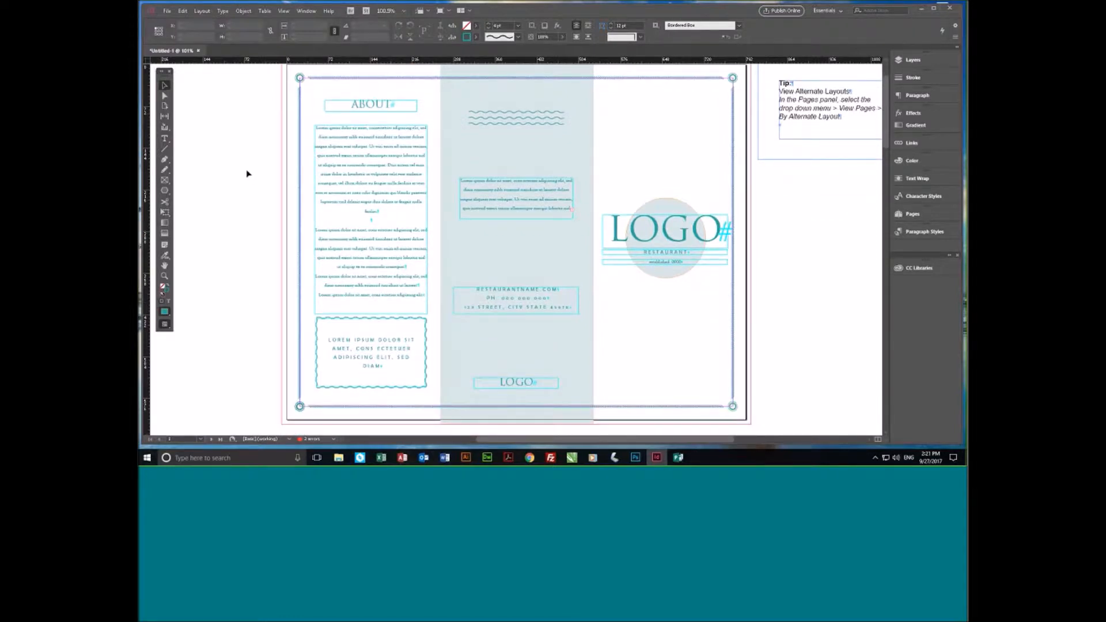
{"action": "scroll", "coordinate": [246, 174], "scroll_direction": "up", "scroll_amount": 2}
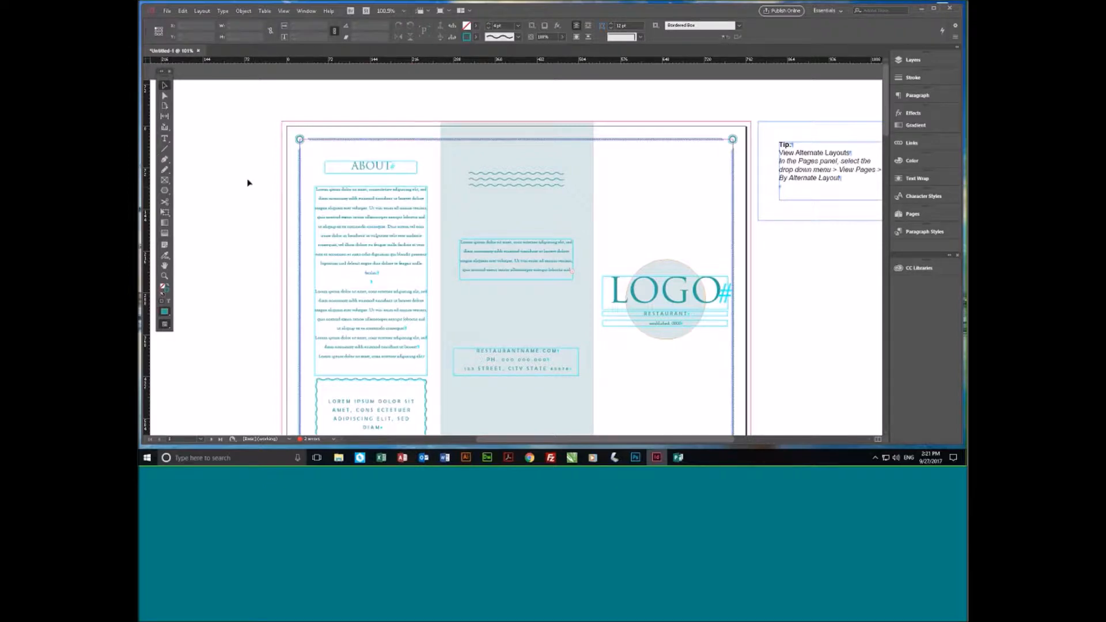
- Save the document as menu.indd in the Documents folder and close it
{"action": "left_click", "coordinate": [167, 10]}
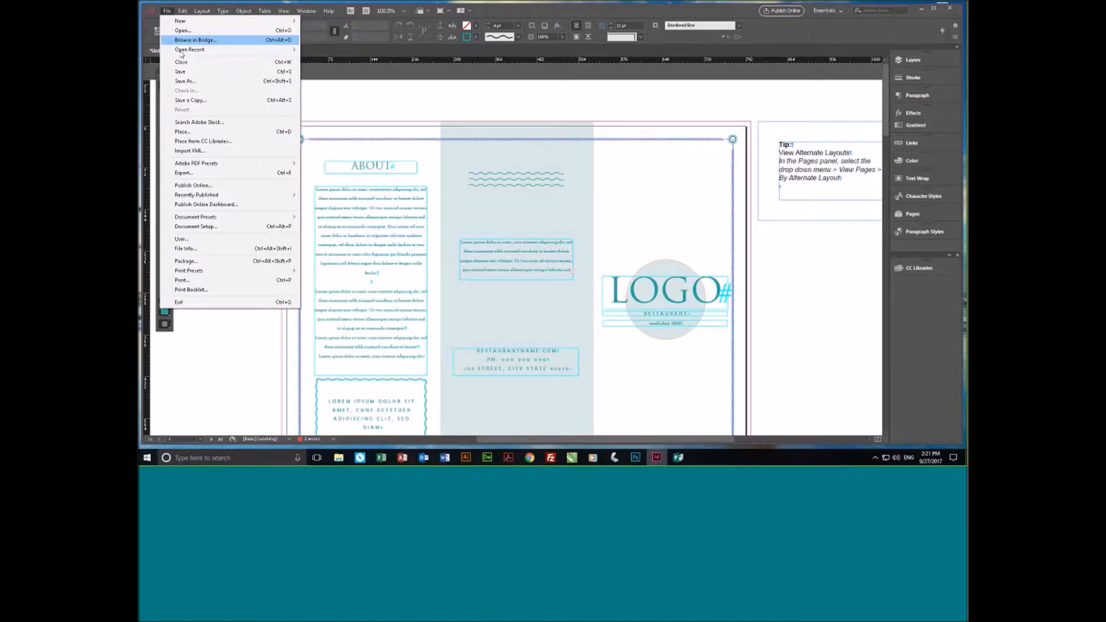
{"action": "left_click", "coordinate": [191, 81]}
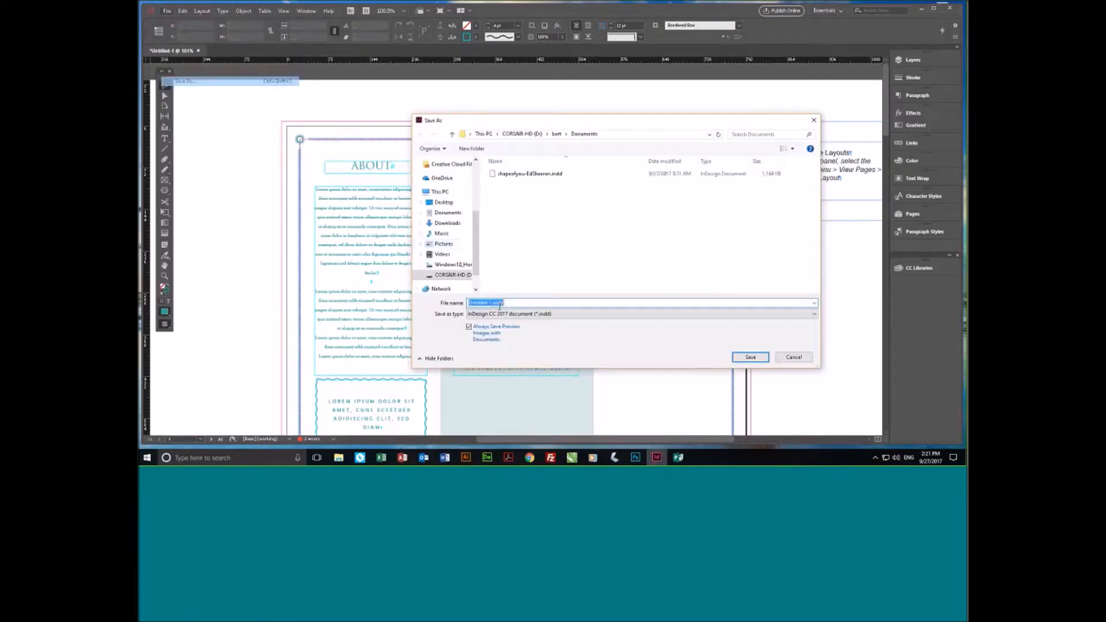
{"action": "left_click_drag", "start_coordinate": [492, 302], "coordinate": [453, 306]}
{"action": "type", "text": "menu"}
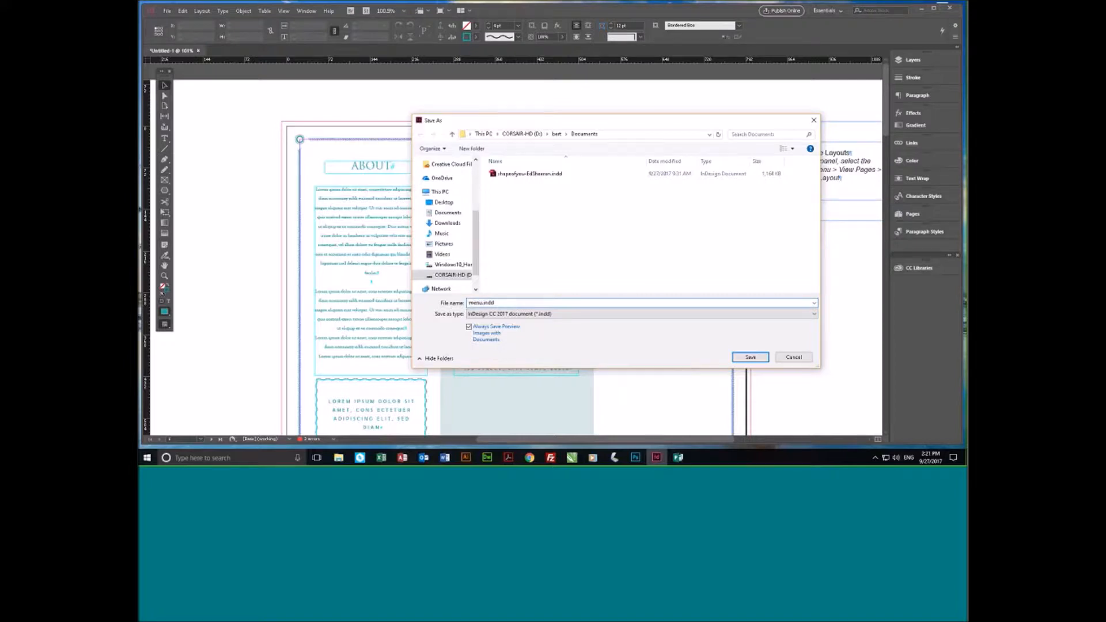
{"action": "left_click", "coordinate": [750, 358]}
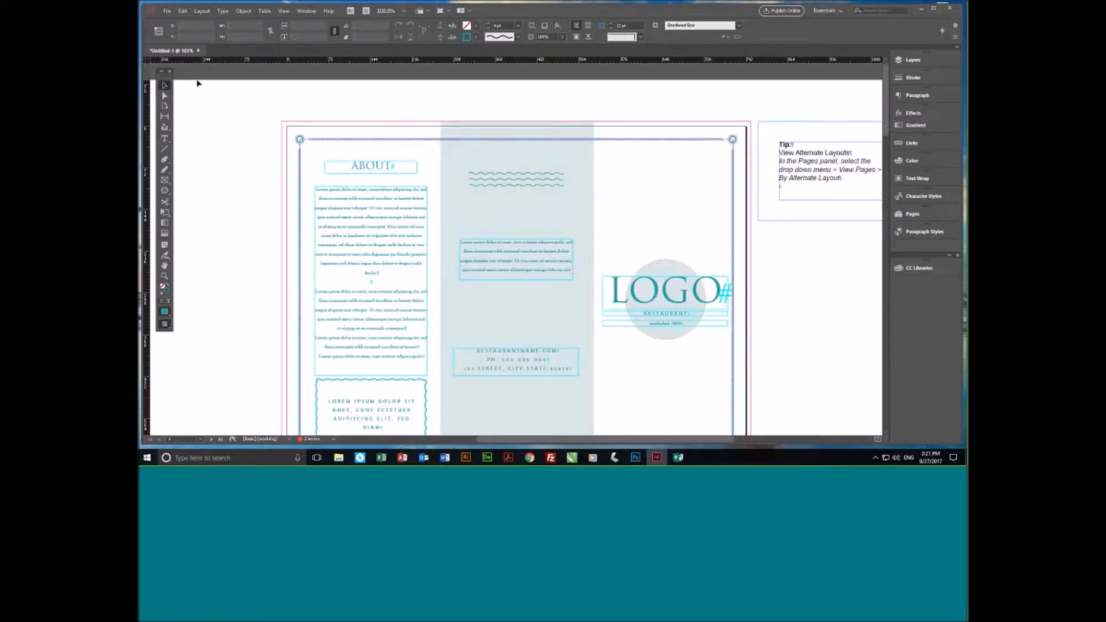
{"action": "left_click", "coordinate": [198, 51]}
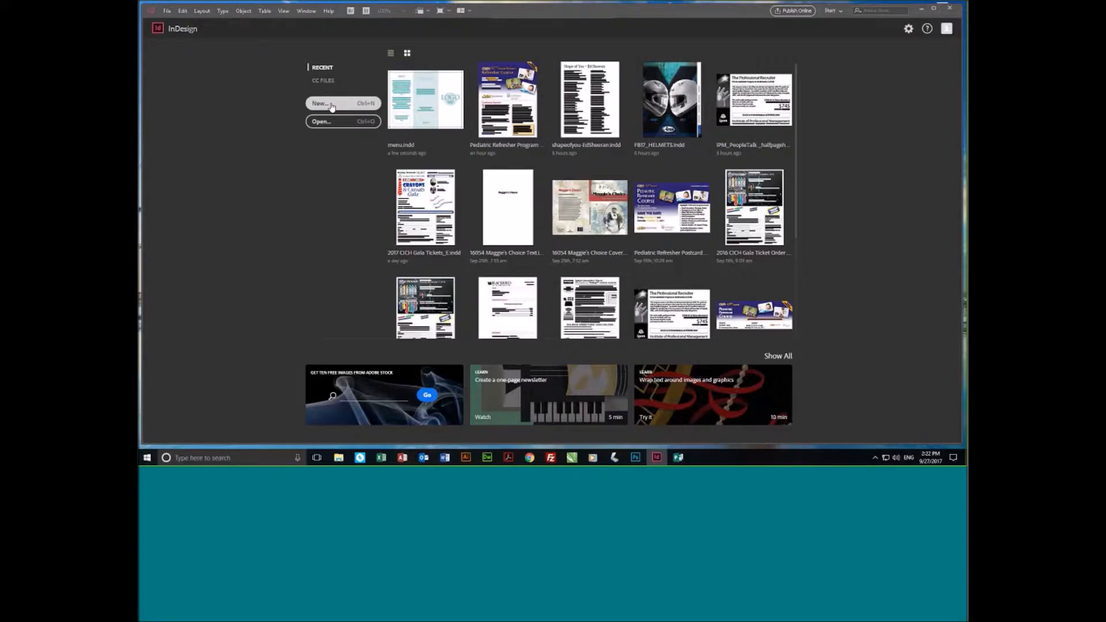
- Start a new document and look through the Web and Mobile presets and templates and the recent items
{"action": "left_click", "coordinate": [332, 105]}
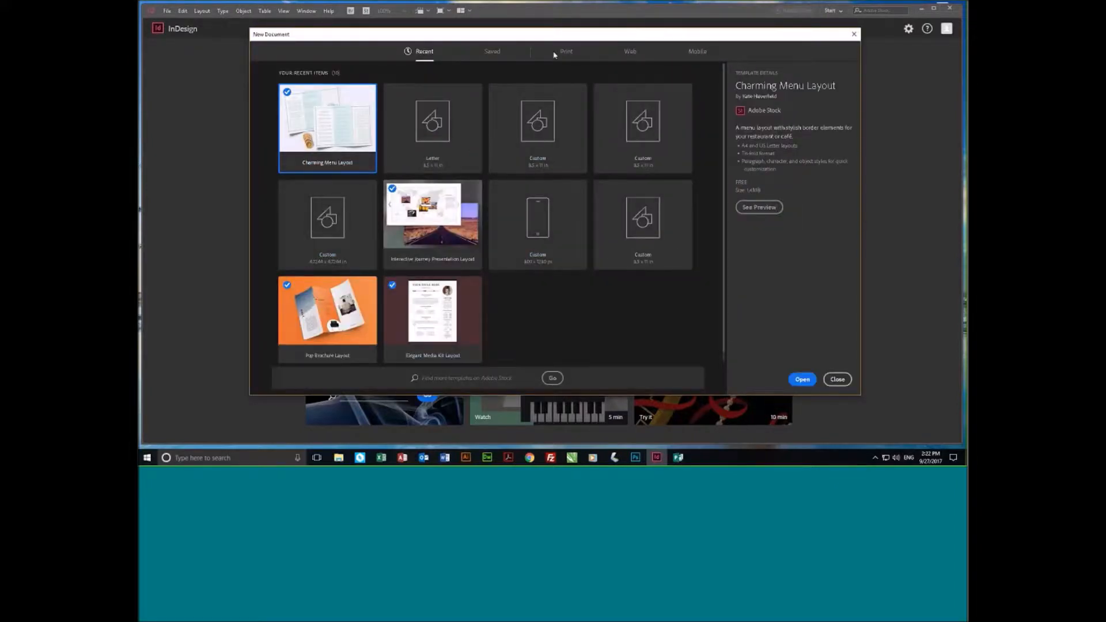
{"action": "left_click", "coordinate": [630, 53]}
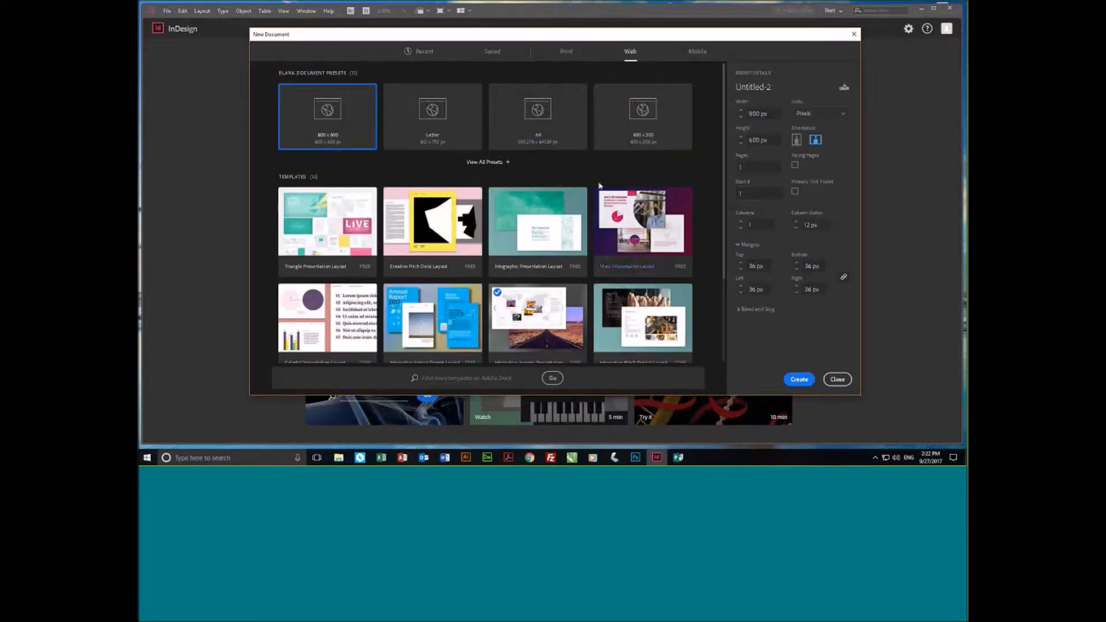
{"action": "left_click", "coordinate": [698, 52]}
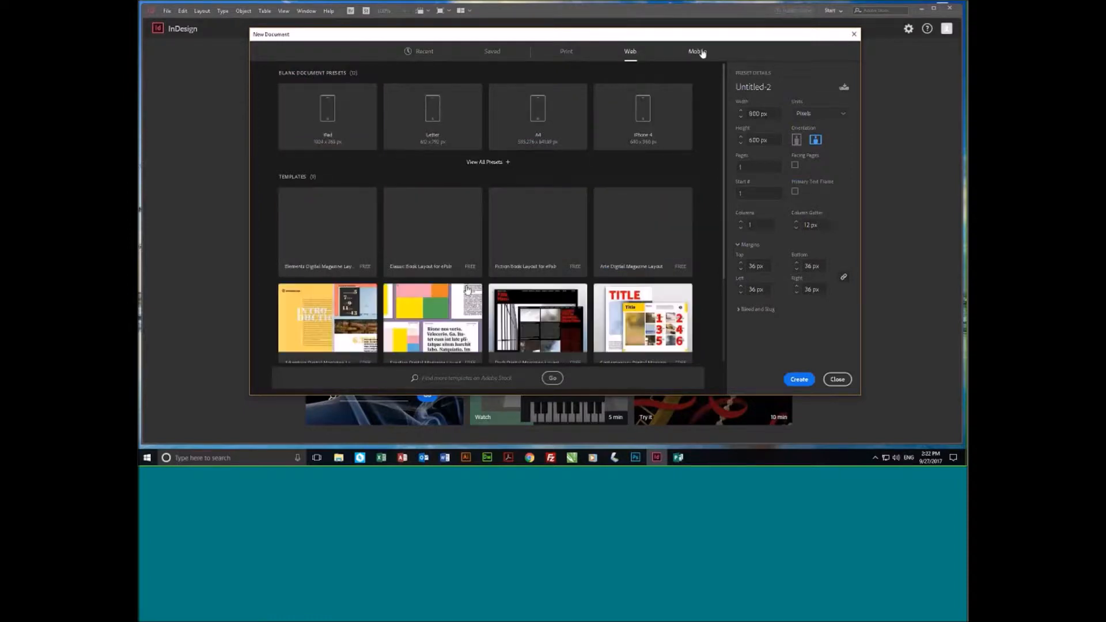
{"action": "scroll", "coordinate": [470, 279], "scroll_direction": "down", "scroll_amount": 3}
{"action": "scroll", "coordinate": [471, 278], "scroll_direction": "up", "scroll_amount": 3}
{"action": "left_click", "coordinate": [424, 52]}
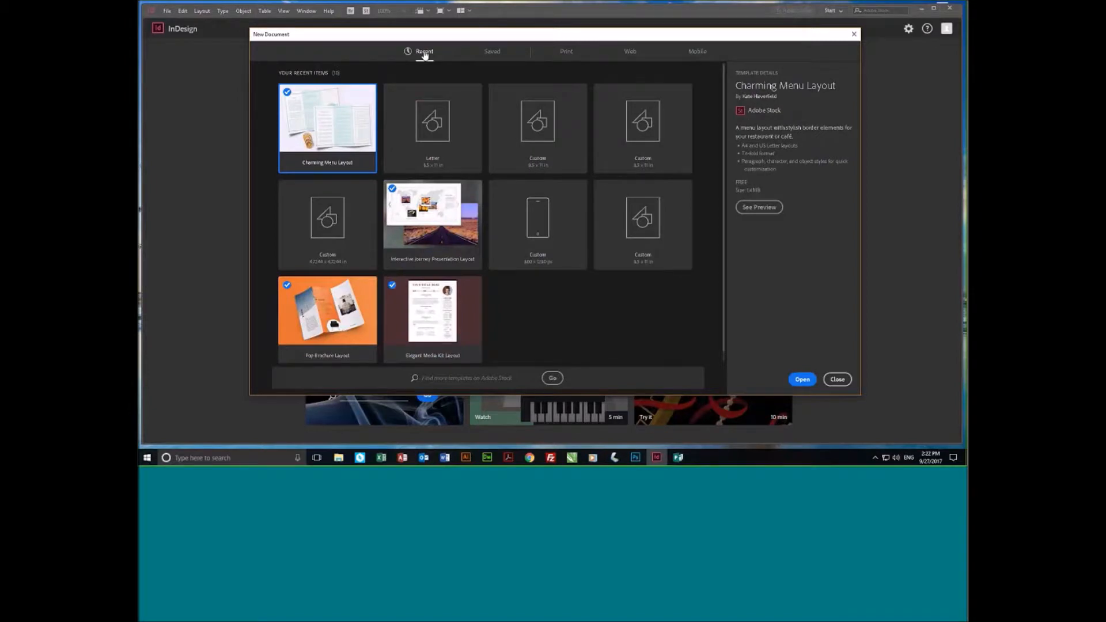
- Examine the Print, Web and Mobile document presets and templates, and close the dialog without creating a document
{"action": "left_click", "coordinate": [565, 52]}
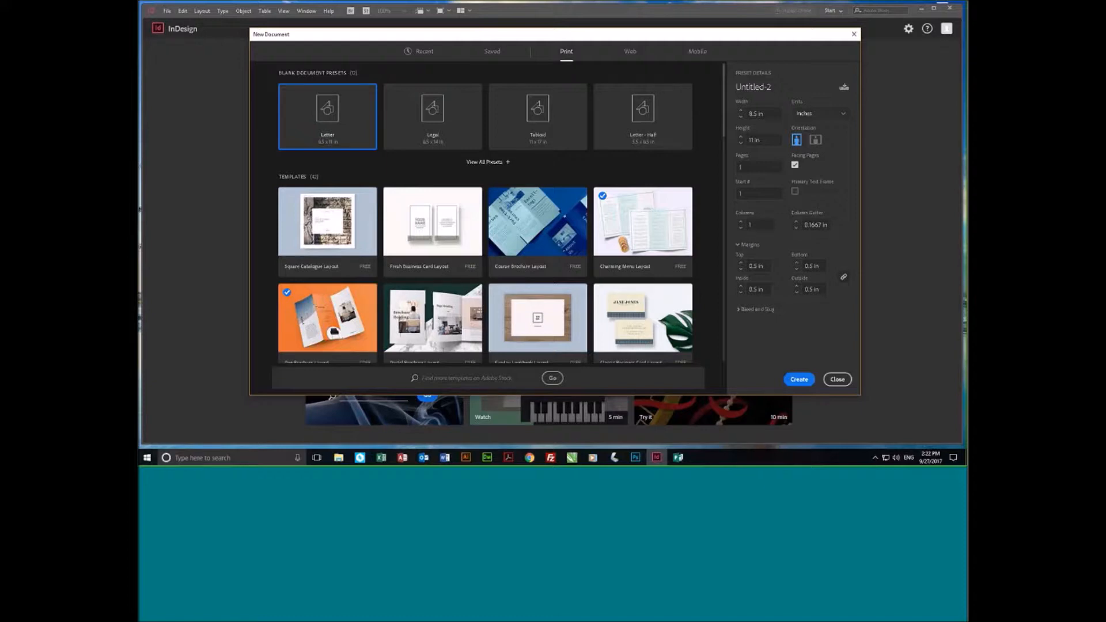
{"action": "left_click", "coordinate": [630, 52]}
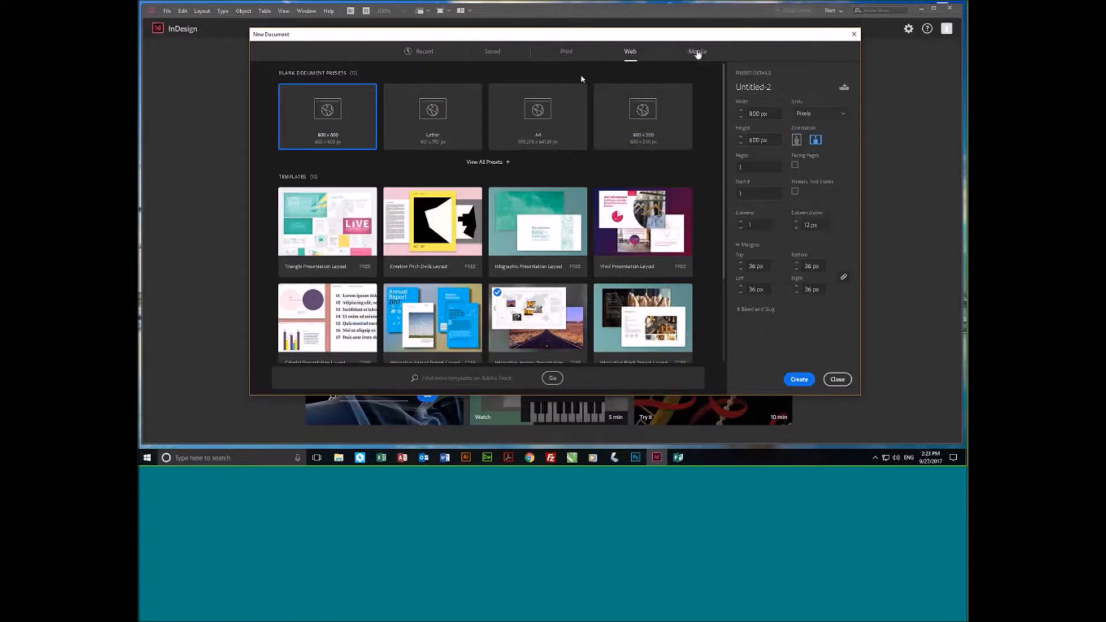
{"action": "left_click", "coordinate": [698, 51]}
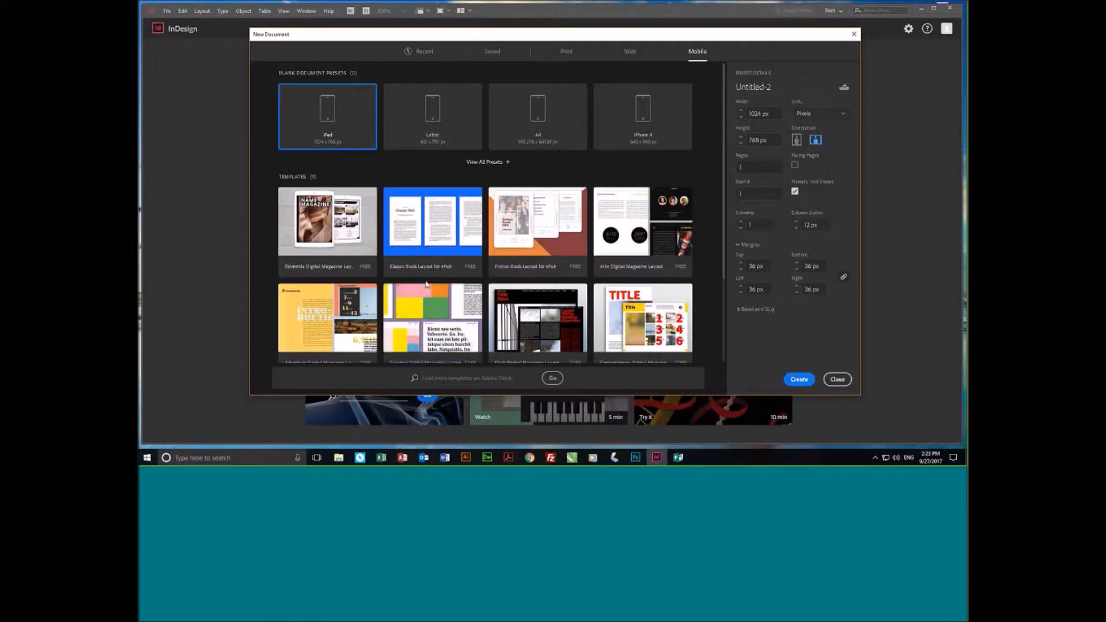
{"action": "scroll", "coordinate": [427, 279], "scroll_direction": "down", "scroll_amount": 3}
{"action": "scroll", "coordinate": [427, 278], "scroll_direction": "up", "scroll_amount": 3}
{"action": "scroll", "coordinate": [427, 279], "scroll_direction": "down", "scroll_amount": 3}
{"action": "scroll", "coordinate": [427, 278], "scroll_direction": "up", "scroll_amount": 3}
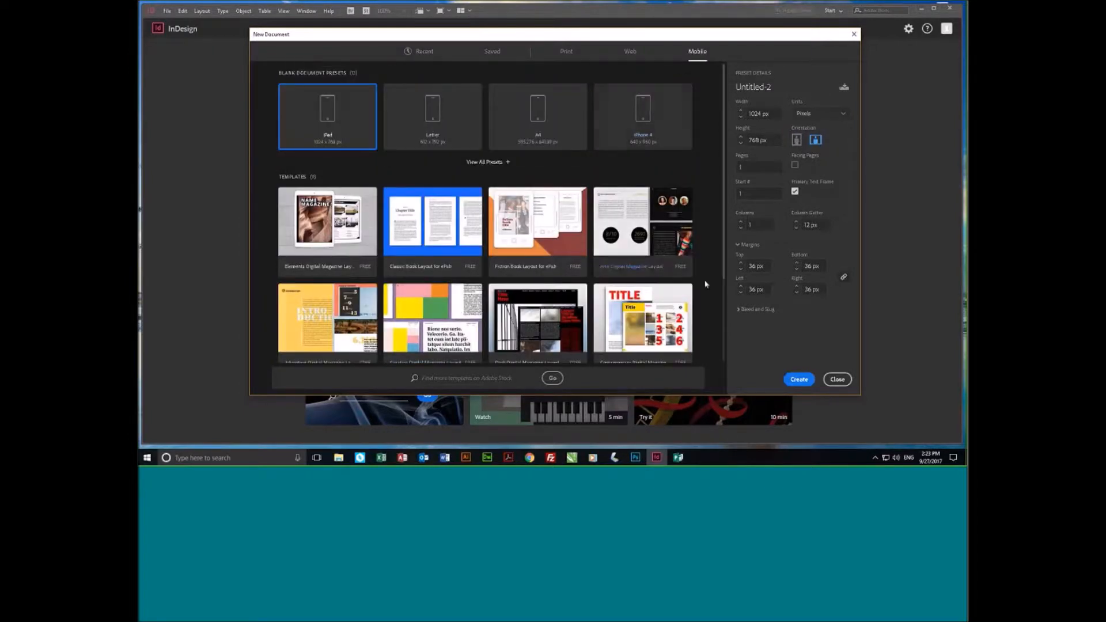
{"action": "left_click", "coordinate": [842, 381]}
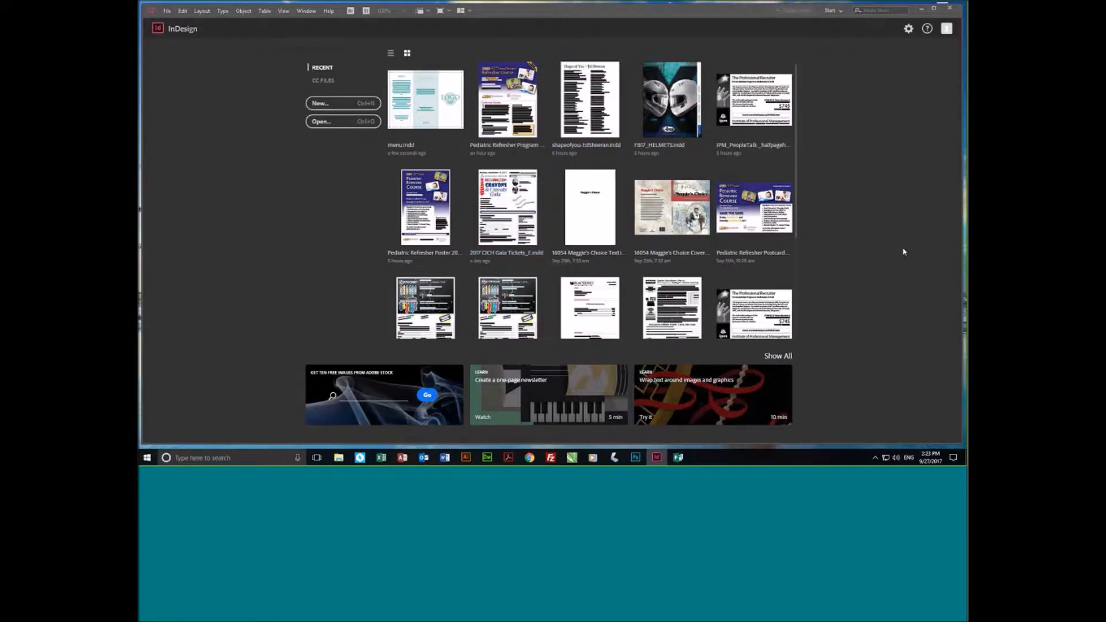
- Open the recent document shapeofyou-EdSheeran.indd and use the Zoom tool to frame the upper part of its lyrics page
{"action": "left_click", "coordinate": [589, 103]}
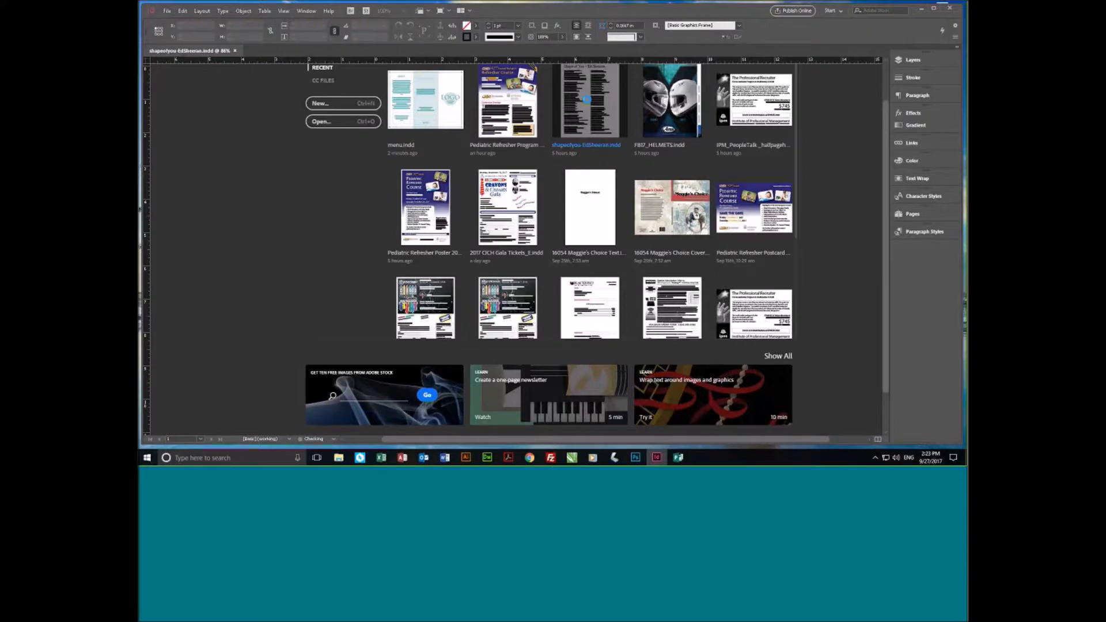
{"action": "scroll", "coordinate": [317, 231], "scroll_direction": "down", "scroll_amount": 1}
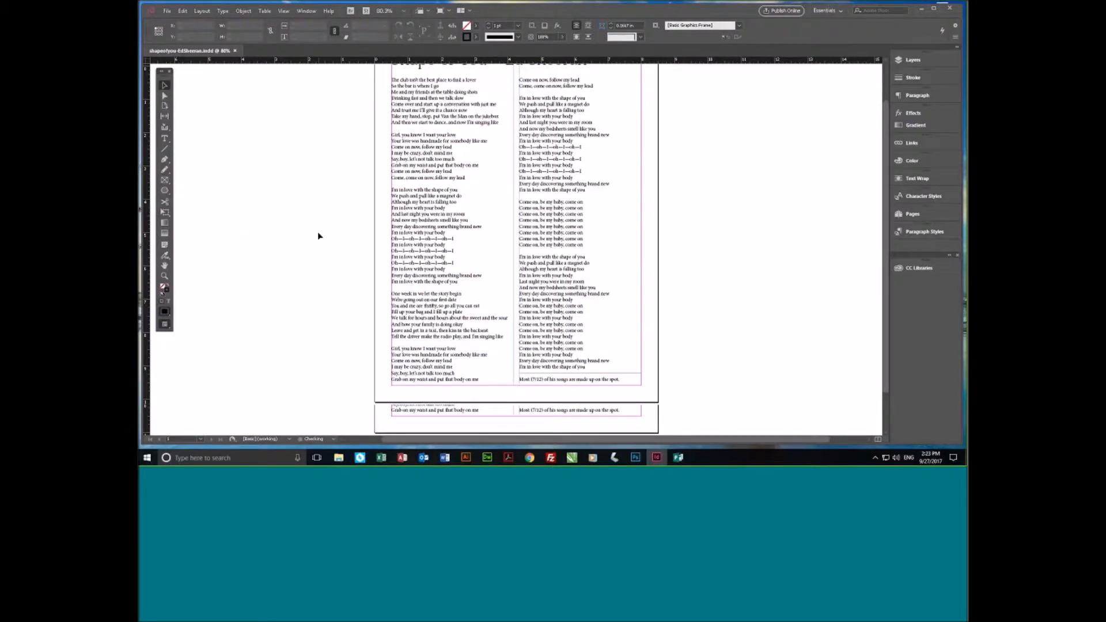
{"action": "scroll", "coordinate": [317, 231], "scroll_direction": "up", "scroll_amount": 1}
{"action": "left_click", "coordinate": [164, 277]}
{"action": "left_click_drag", "start_coordinate": [362, 96], "coordinate": [691, 335]}
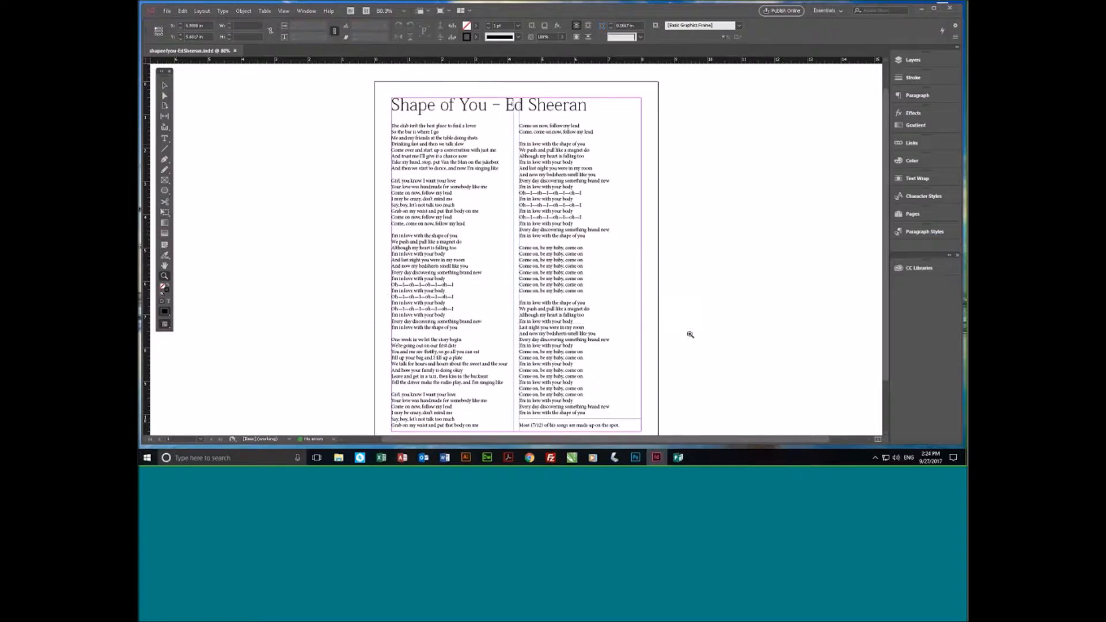
- Place the text cursor in the "Shape of You" title with the Type tool and examine the list of available fonts
{"action": "left_click", "coordinate": [165, 139]}
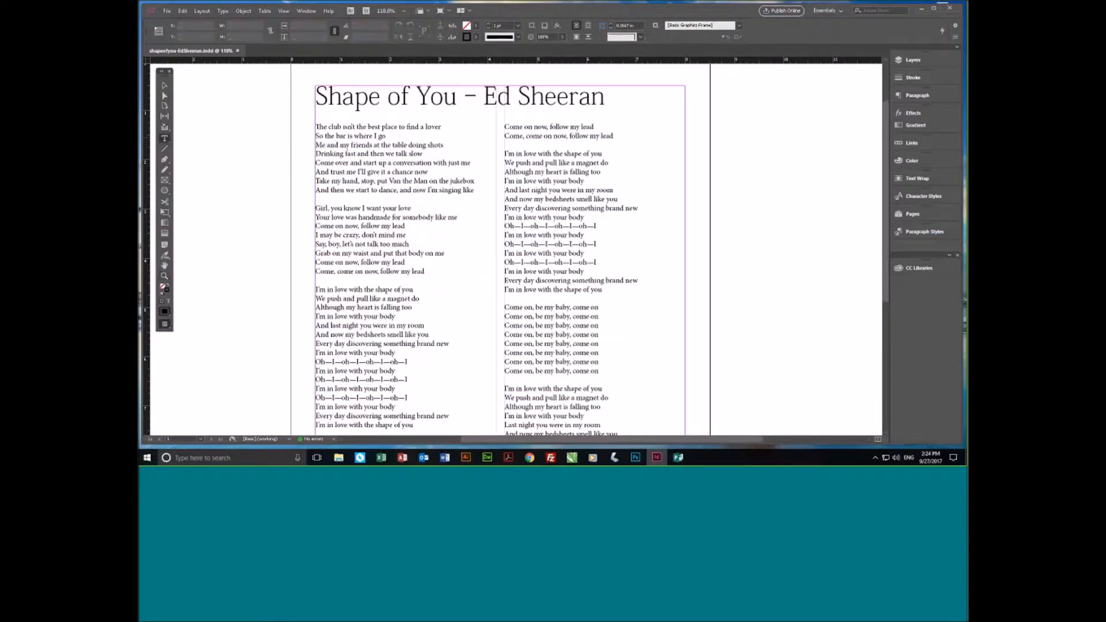
{"action": "left_click", "coordinate": [401, 96]}
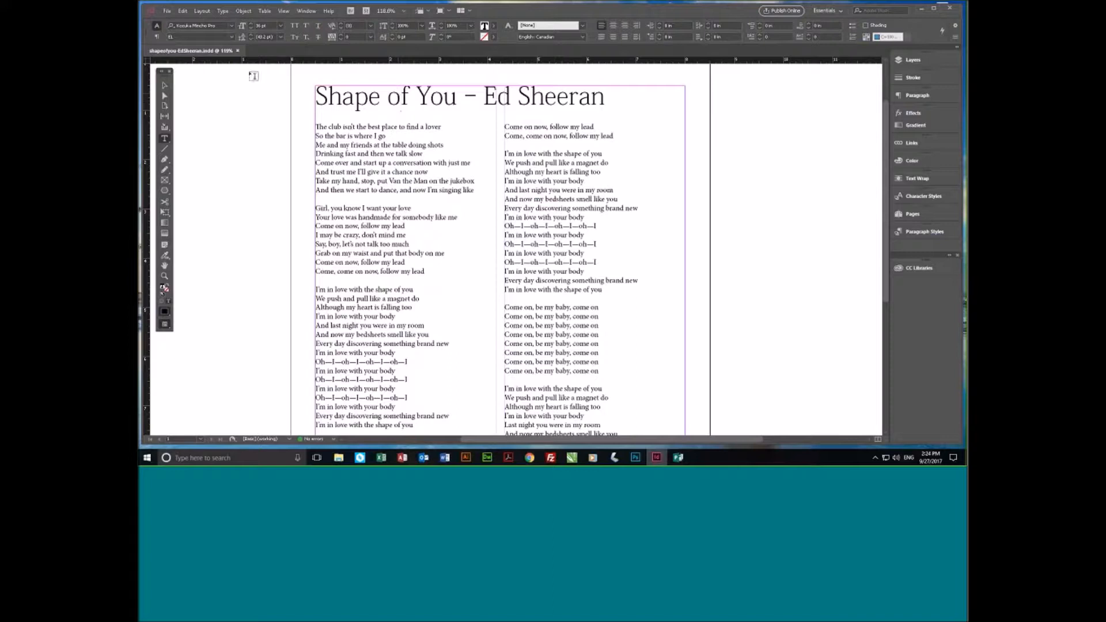
{"action": "left_click", "coordinate": [233, 27]}
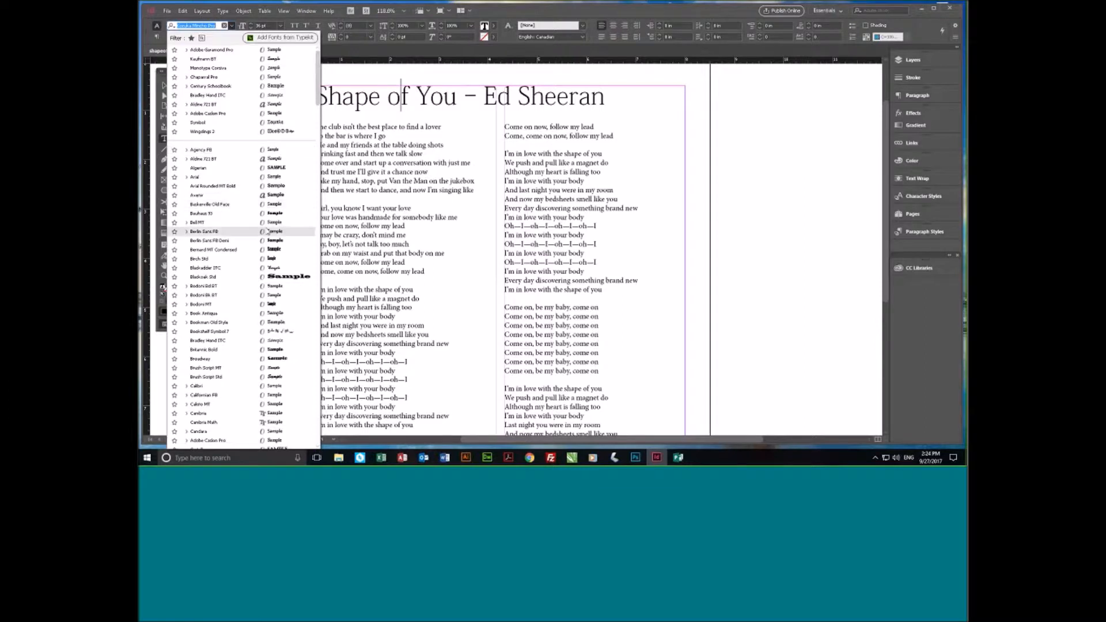
{"action": "key", "text": "Escape"}
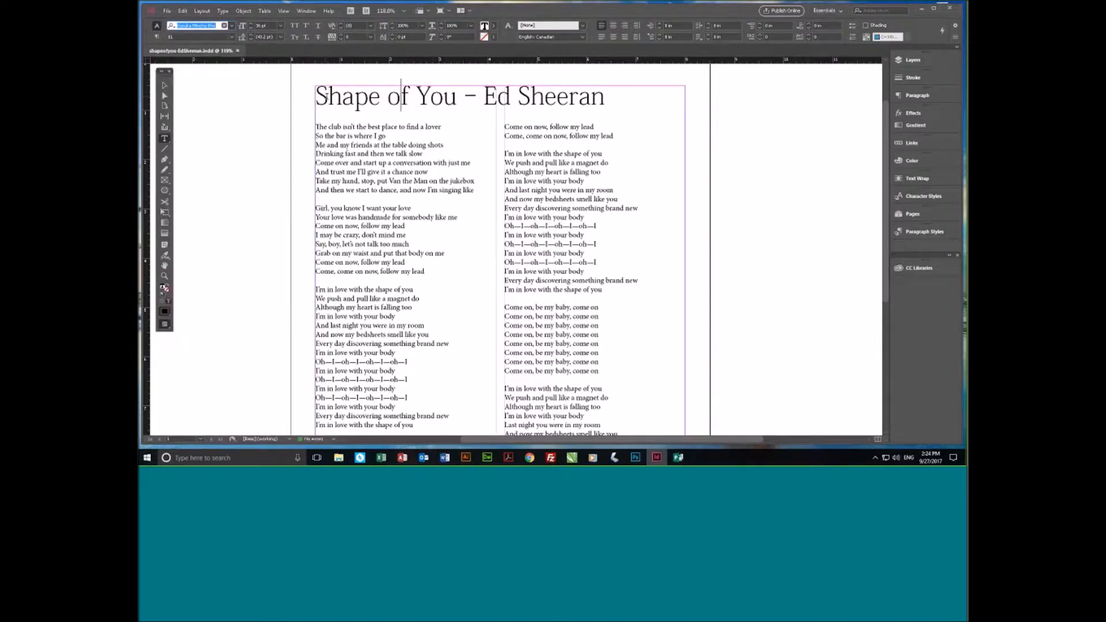
- Replace the S of "Shape" and the Y of "You" in the title with their white-on-black boxed glyph alternates
{"action": "left_click", "coordinate": [328, 96]}
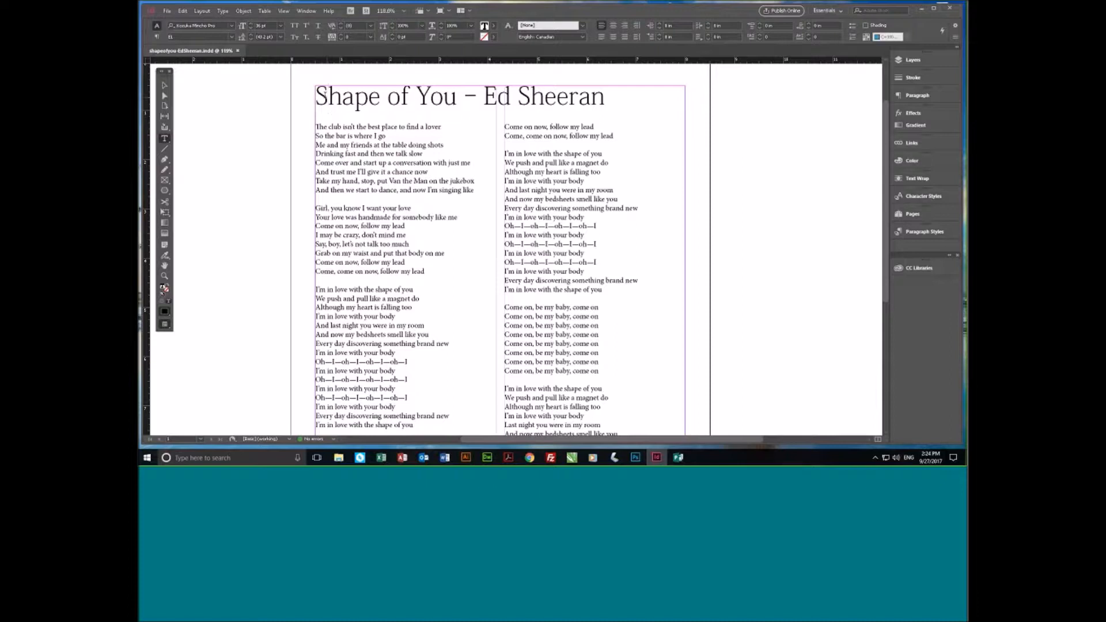
{"action": "left_click_drag", "start_coordinate": [327, 95], "coordinate": [312, 95]}
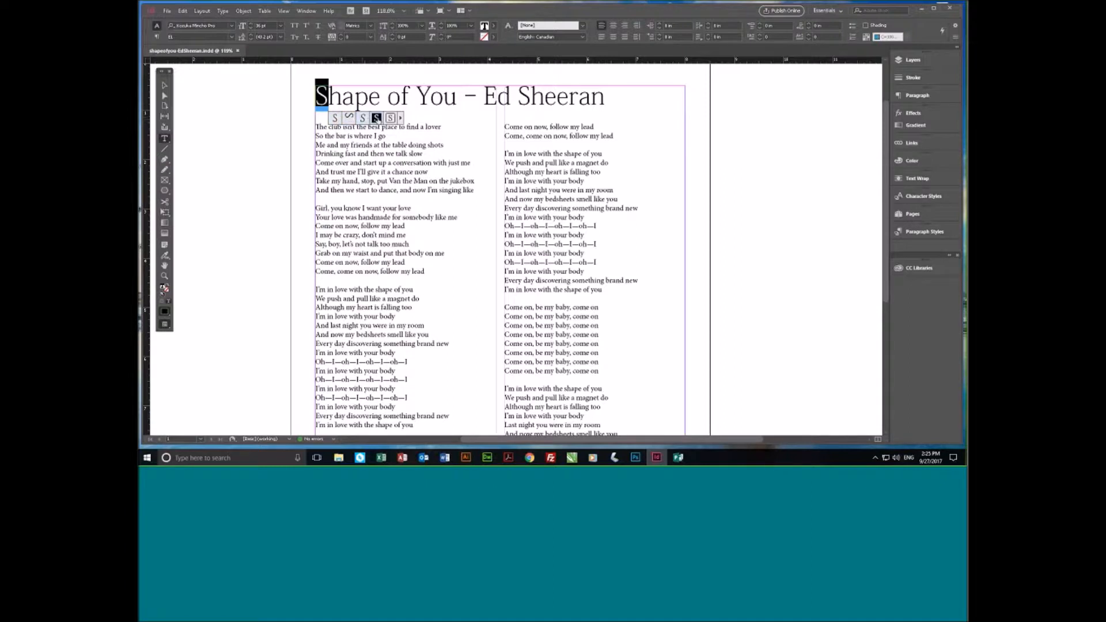
{"action": "left_click", "coordinate": [377, 118]}
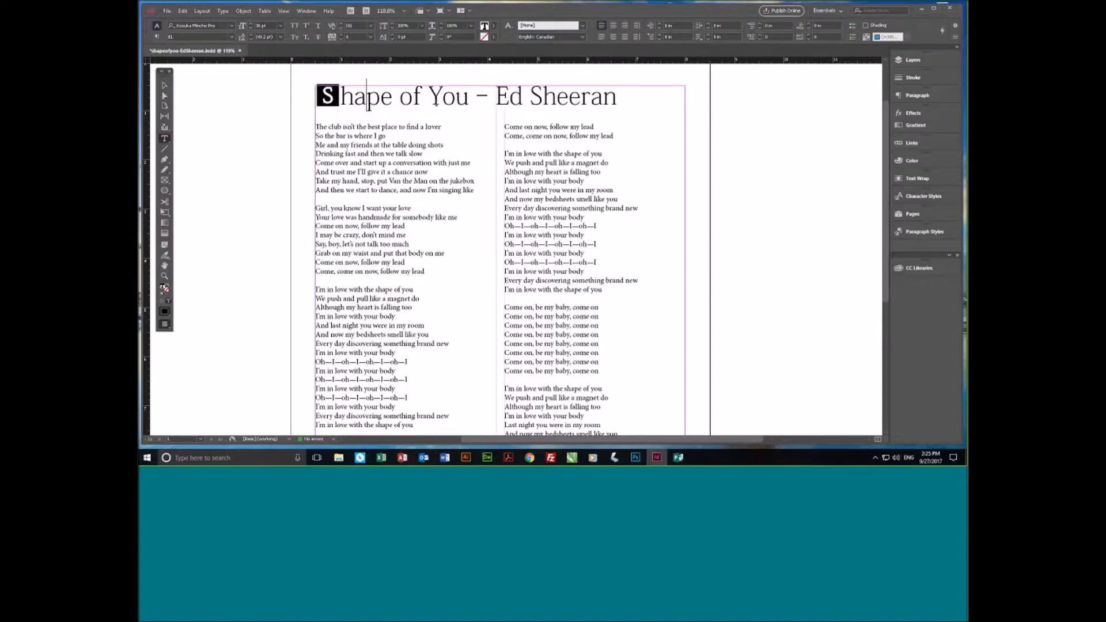
{"action": "left_click_drag", "start_coordinate": [429, 96], "coordinate": [445, 96]}
{"action": "left_click", "coordinate": [490, 118]}
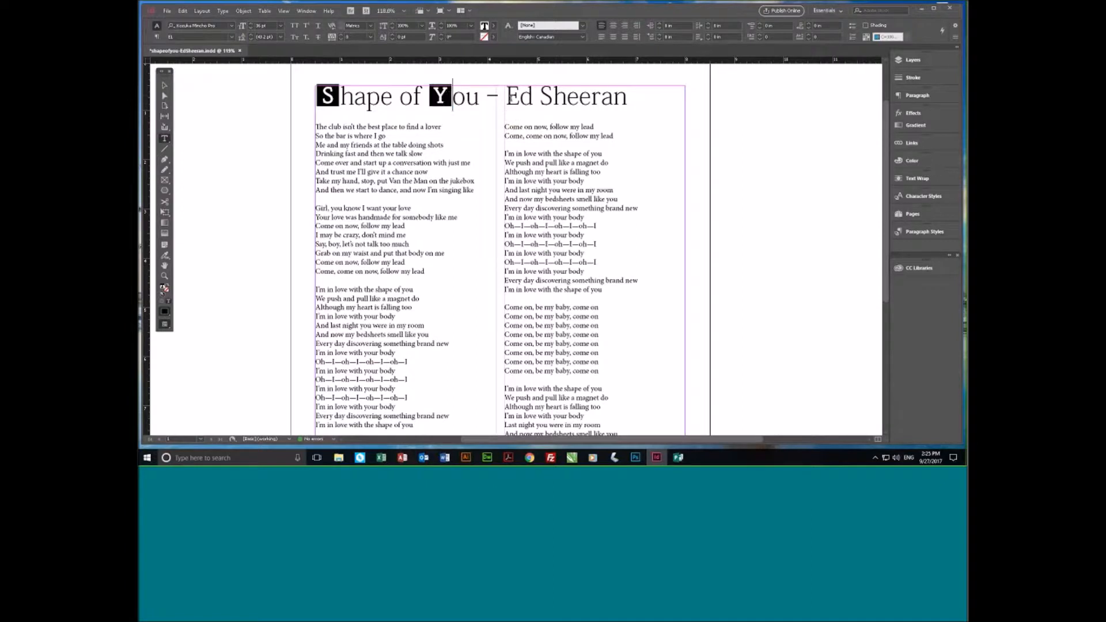
- Replace the E of "Ed" and the S of "Sheeran" in the title with their outlined-box glyph alternates
{"action": "left_click_drag", "start_coordinate": [506, 97], "coordinate": [519, 96]}
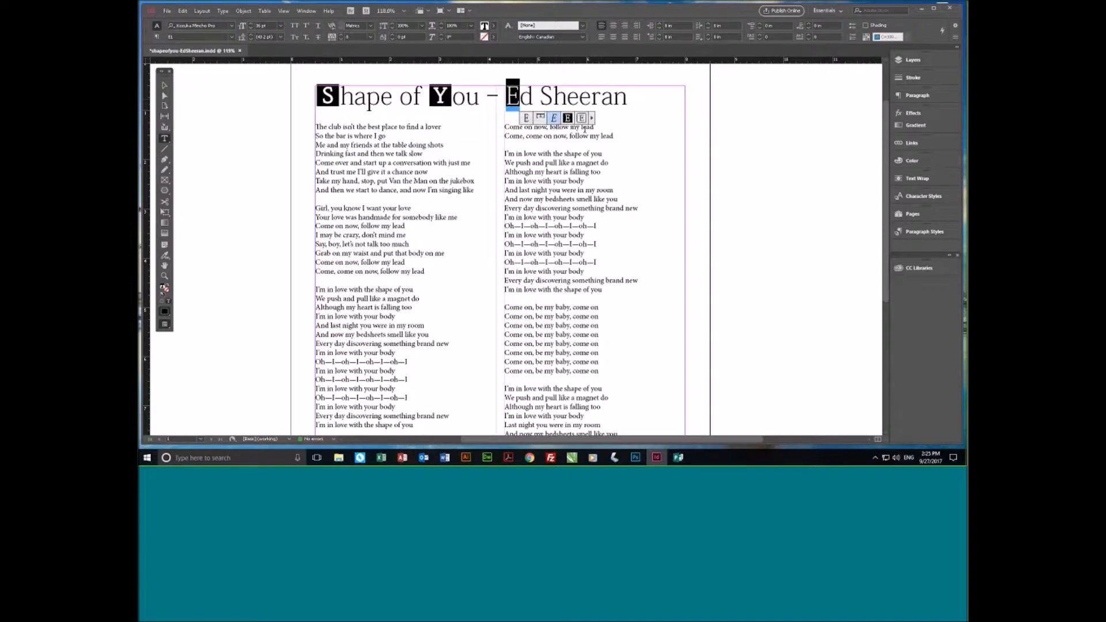
{"action": "left_click", "coordinate": [582, 118]}
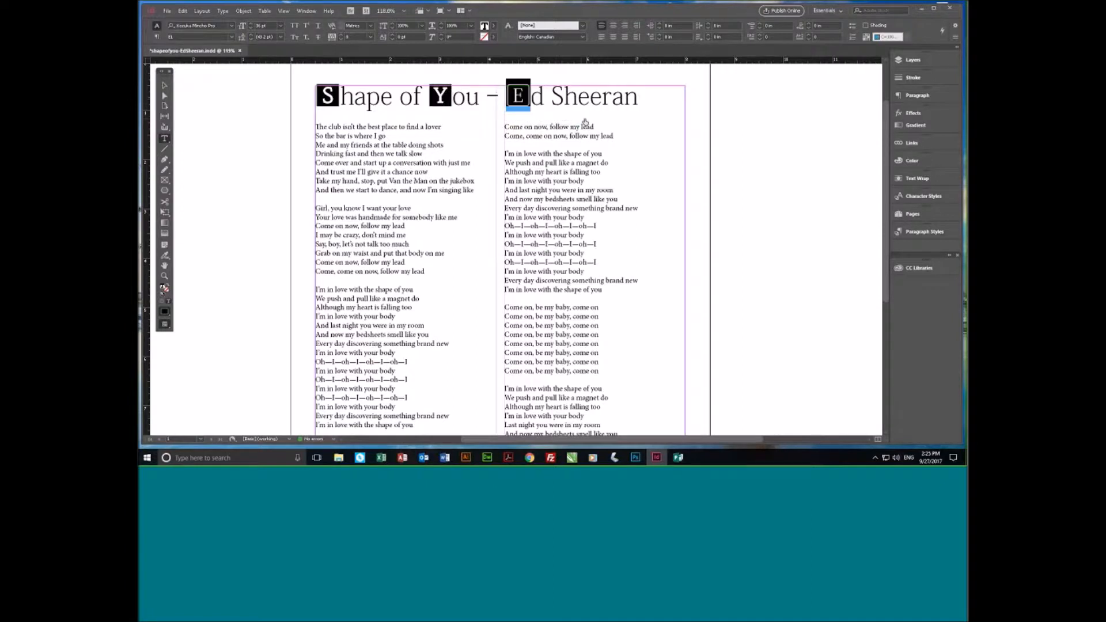
{"action": "left_click_drag", "start_coordinate": [551, 97], "coordinate": [563, 97]}
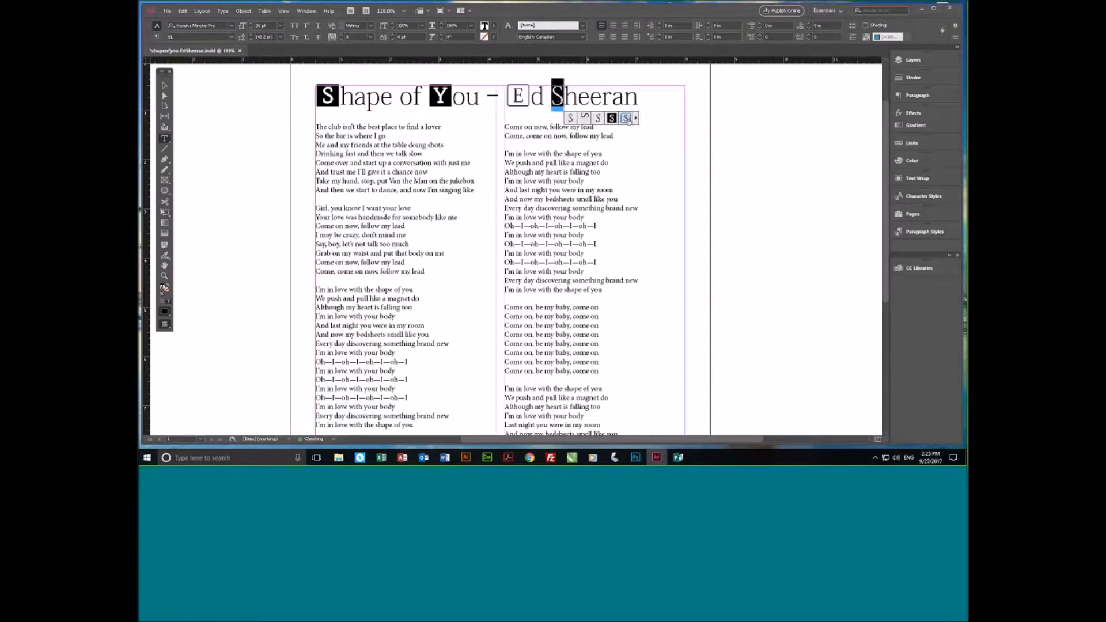
{"action": "left_click", "coordinate": [627, 118]}
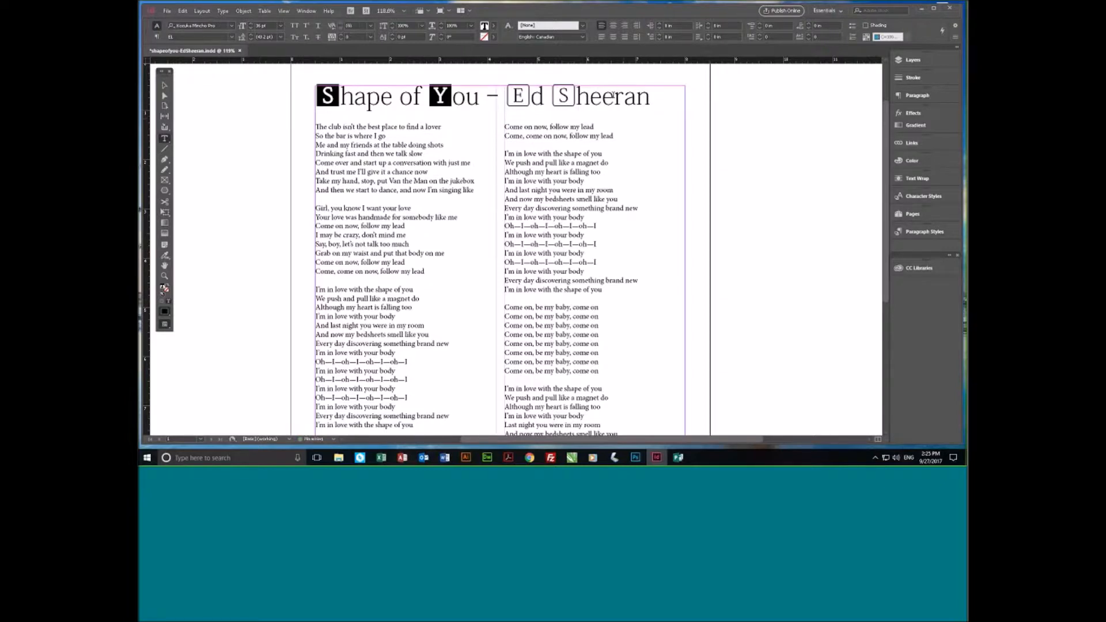
- Examine which glyph alternates are offered for the letter l of "lover" in the first lyrics line
{"action": "left_click", "coordinate": [625, 97]}
{"action": "left_click", "coordinate": [382, 165]}
{"action": "left_click", "coordinate": [391, 96]}
{"action": "left_click", "coordinate": [392, 181]}
{"action": "left_click_drag", "start_coordinate": [430, 127], "coordinate": [426, 127]}
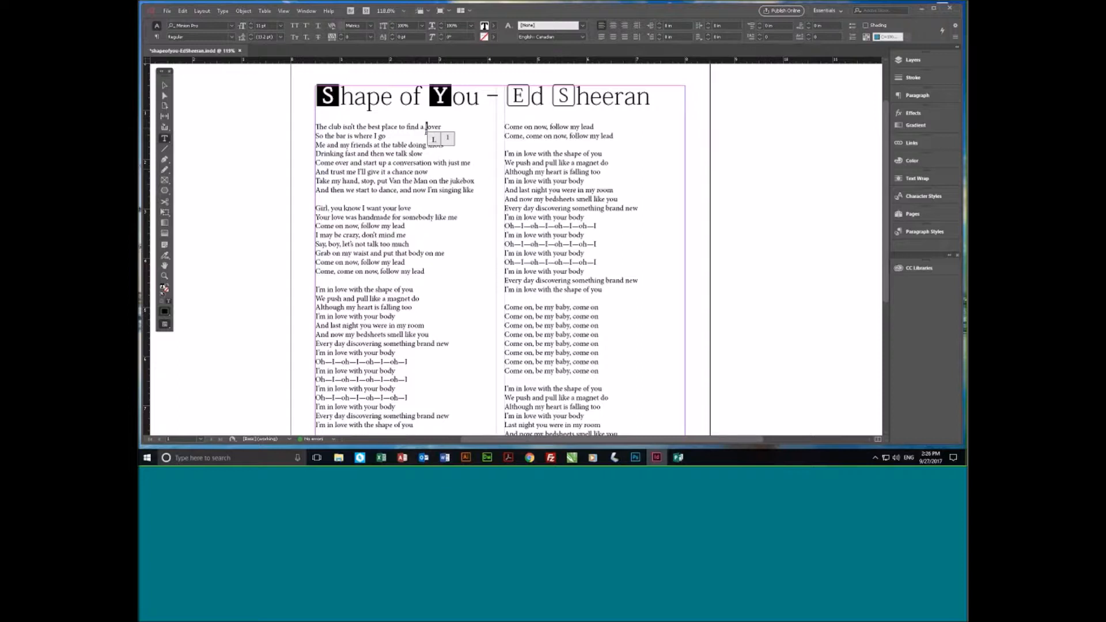
{"action": "left_click", "coordinate": [427, 129]}
- Try alternate glyphs for the v of "lover" and the p of "place" in the first lyrics line
{"action": "key", "text": "ctrl+space"}
{"action": "left_click_drag", "start_coordinate": [301, 104], "coordinate": [568, 254]}
{"action": "left_click_drag", "start_coordinate": [511, 121], "coordinate": [522, 122]}
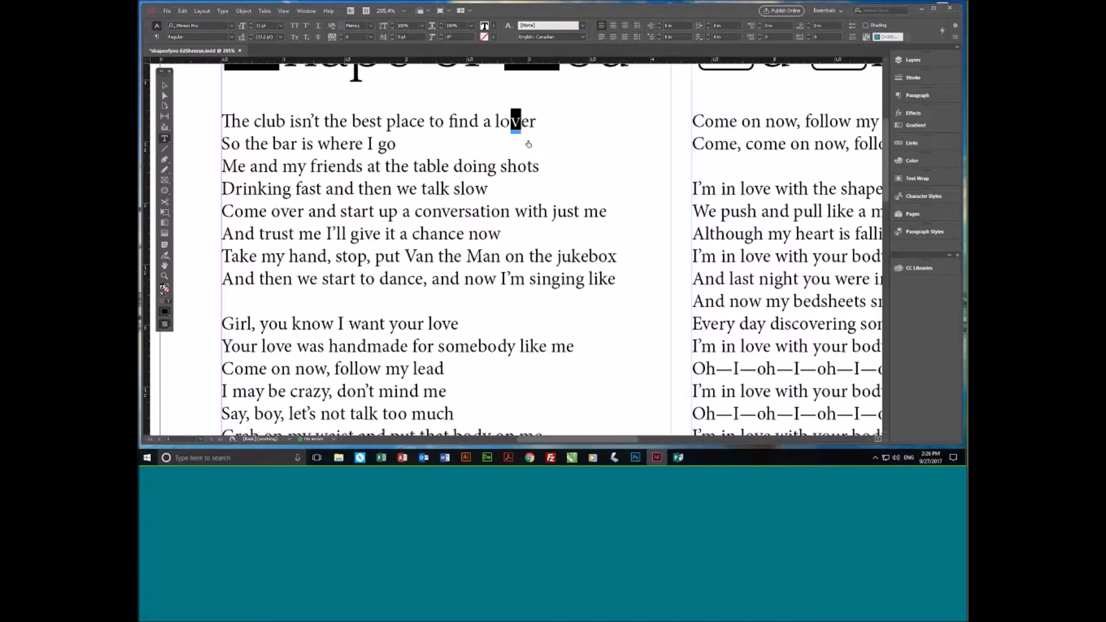
{"action": "key", "text": "alt+Left"}
{"action": "key", "text": "alt+Right"}
{"action": "key", "text": "Left"}
{"action": "key", "text": "shift+Right"}
{"action": "left_click", "coordinate": [460, 123]}
{"action": "left_click_drag", "start_coordinate": [398, 122], "coordinate": [388, 122]}
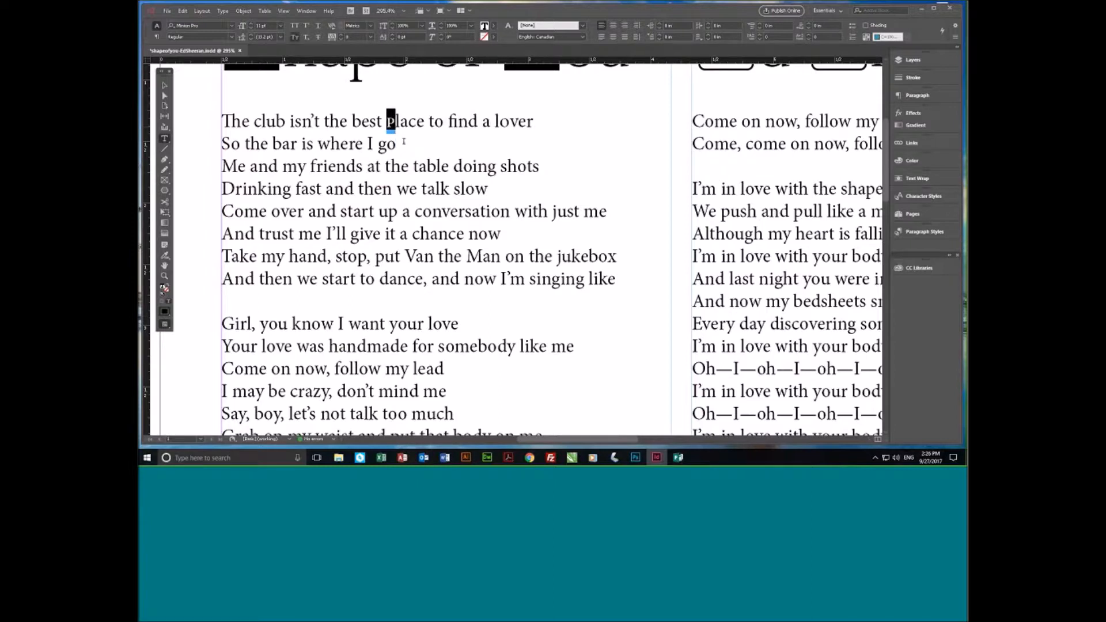
{"action": "left_click", "coordinate": [428, 117]}
- Try an alternate glyph for the s of "conversation" in the fifth lyrics line and undo the replacement
{"action": "left_click", "coordinate": [418, 189]}
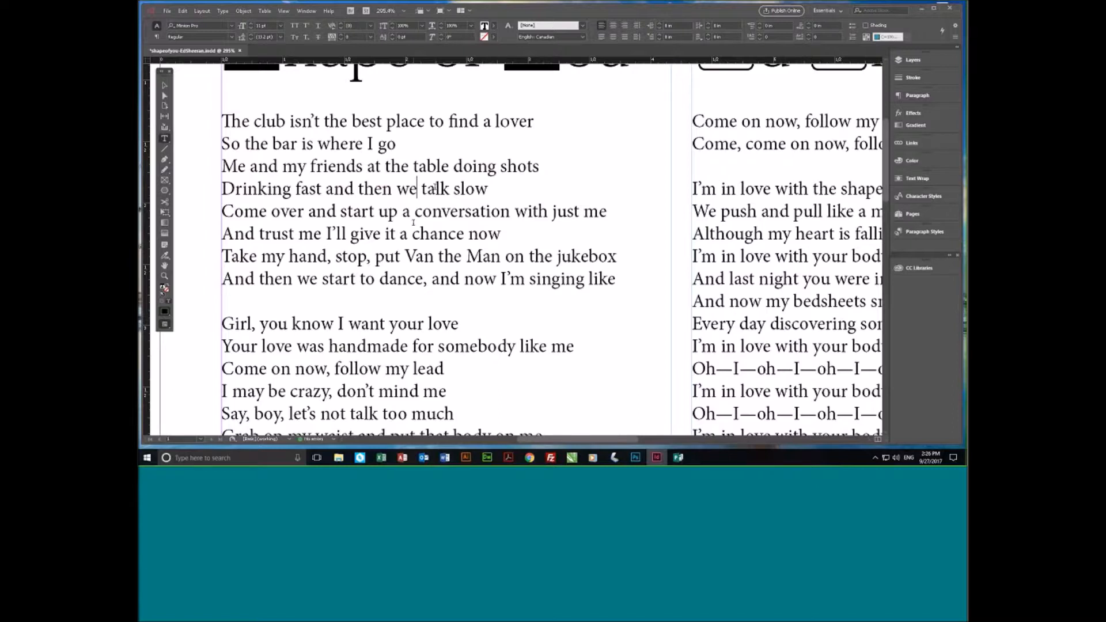
{"action": "left_click", "coordinate": [379, 211]}
{"action": "left_click_drag", "start_coordinate": [466, 211], "coordinate": [472, 212]}
{"action": "left_click", "coordinate": [494, 231]}
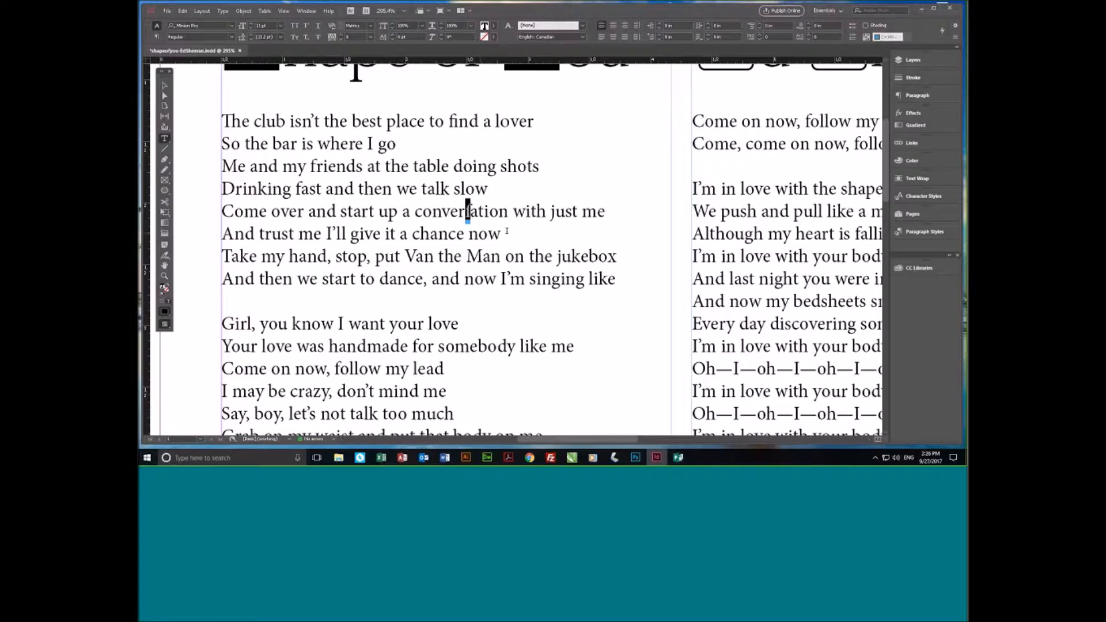
{"action": "key", "text": "Right"}
{"action": "key", "text": "shift+Left"}
{"action": "key", "text": "ctrl+z"}
{"action": "left_click", "coordinate": [477, 233]}
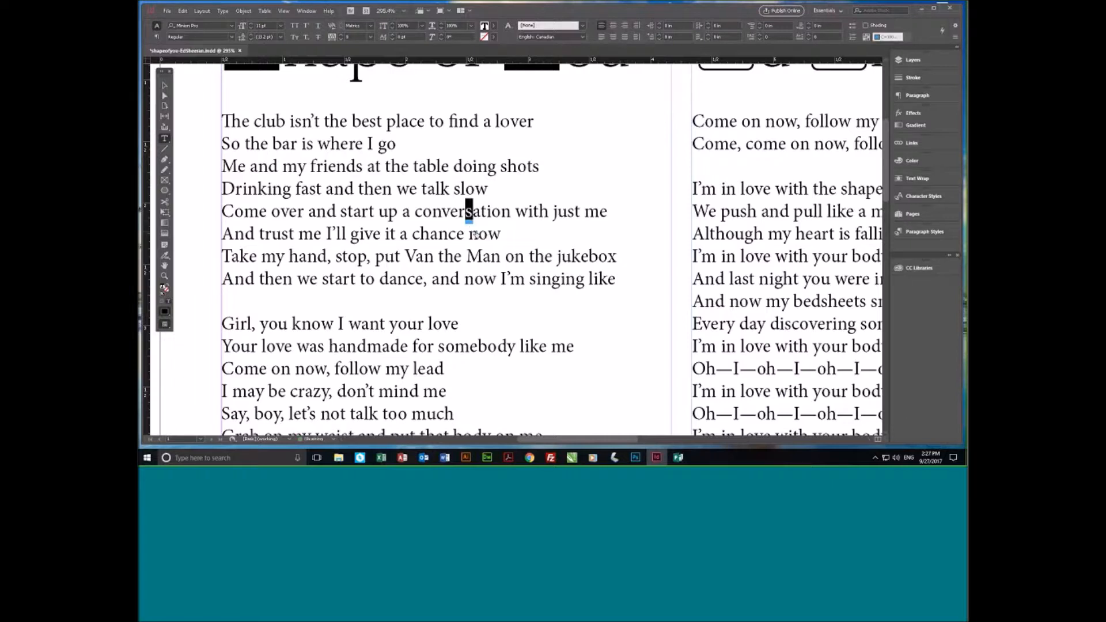
{"action": "left_click", "coordinate": [500, 211]}
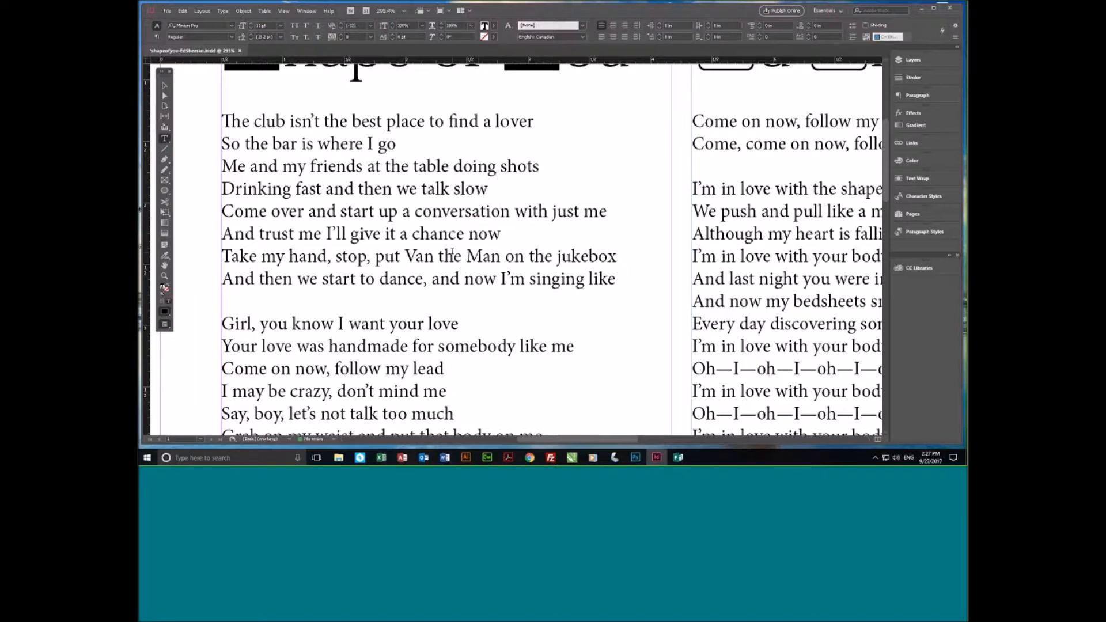
{"action": "left_click", "coordinate": [455, 257]}
{"action": "left_click", "coordinate": [551, 213]}
{"action": "left_click", "coordinate": [514, 211]}
{"action": "key", "text": "ctrl+Left"}
- With the text cursor after "conversation", open the Glyphs panel, place it over the second lyrics column and make it taller
{"action": "left_click", "coordinate": [511, 212]}
{"action": "left_click", "coordinate": [307, 10]}
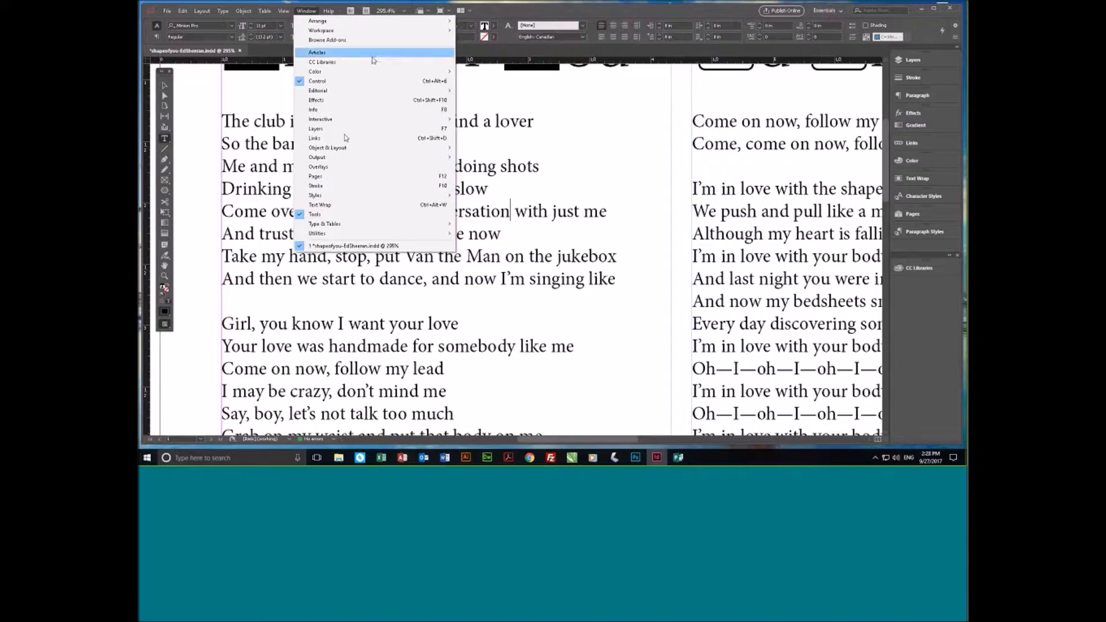
{"action": "mouse_move", "coordinate": [367, 230]}
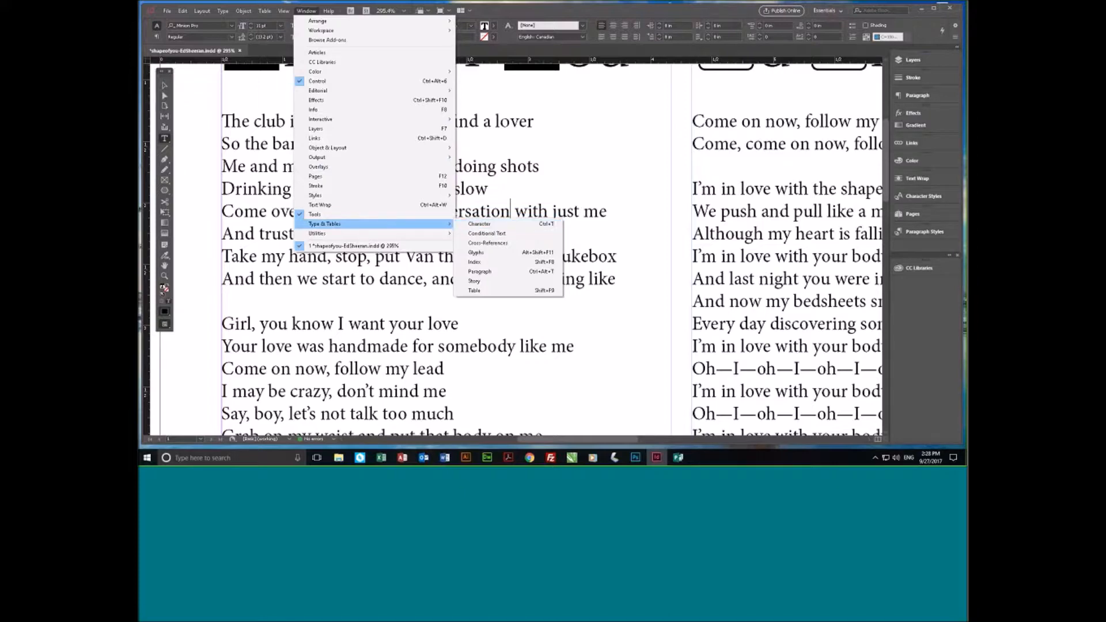
{"action": "left_click", "coordinate": [494, 253]}
{"action": "left_click_drag", "start_coordinate": [533, 141], "coordinate": [315, 92]}
{"action": "left_click_drag", "start_coordinate": [666, 105], "coordinate": [617, 104]}
{"action": "left_click_drag", "start_coordinate": [752, 410], "coordinate": [675, 263]}
{"action": "left_click_drag", "start_coordinate": [657, 102], "coordinate": [752, 79]}
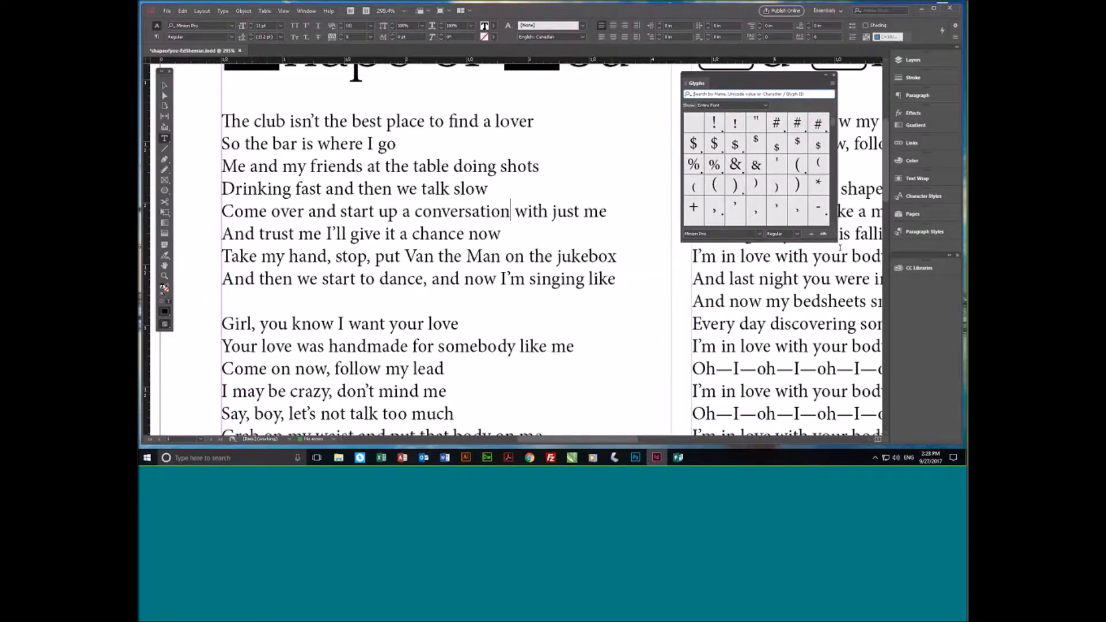
{"action": "left_click_drag", "start_coordinate": [840, 248], "coordinate": [816, 383]}
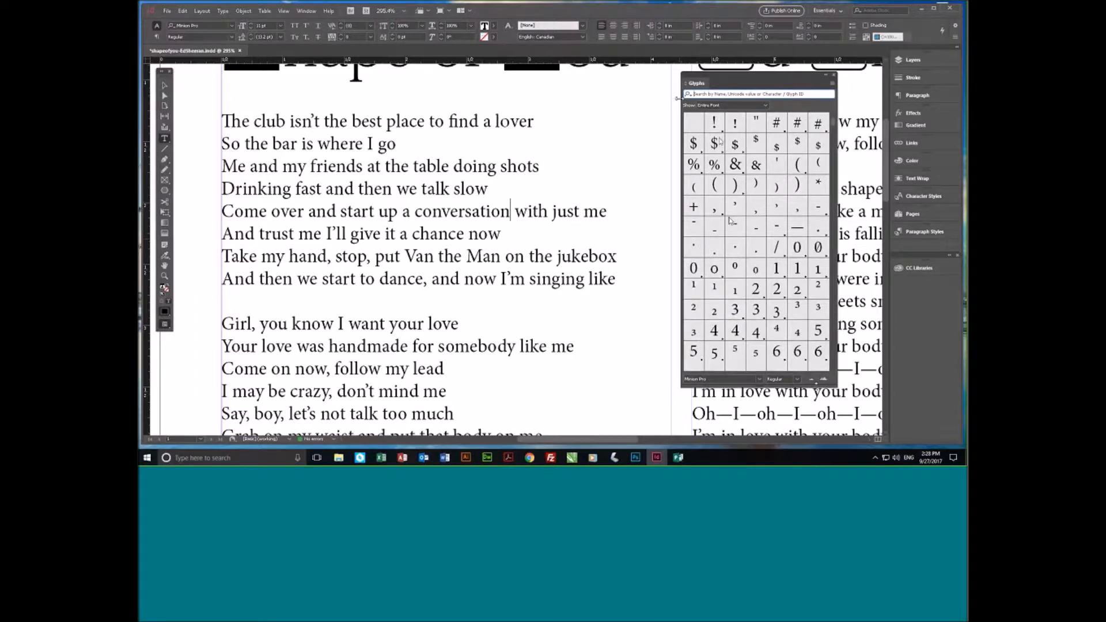
- Zoom the glyph grid out and back in to compare the display sizes of the characters
{"action": "left_click", "coordinate": [812, 381]}
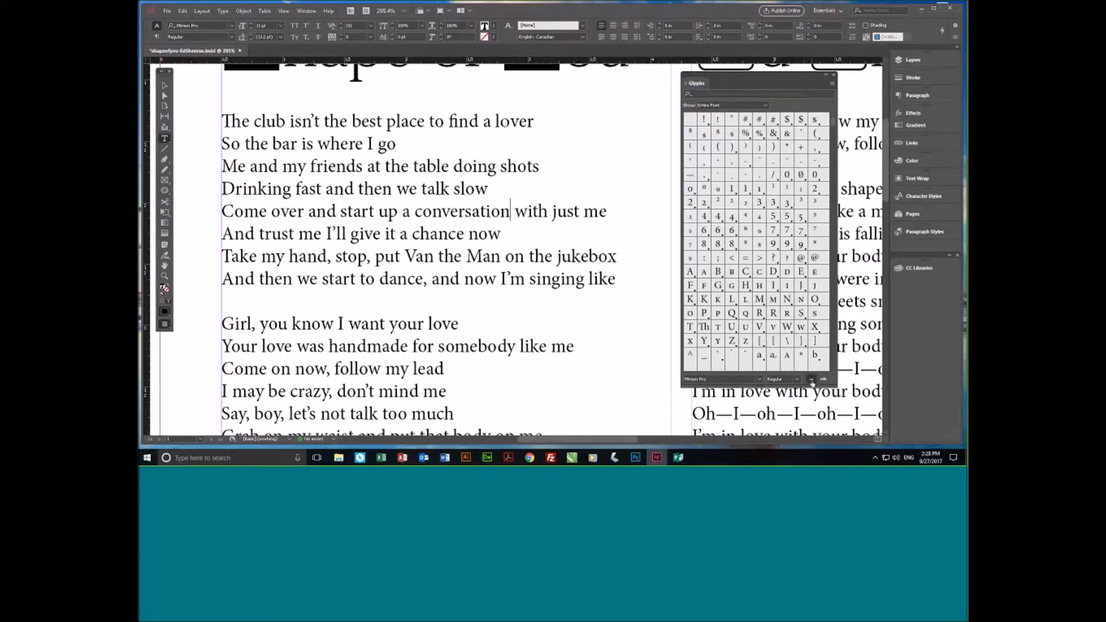
{"action": "left_click", "coordinate": [812, 381]}
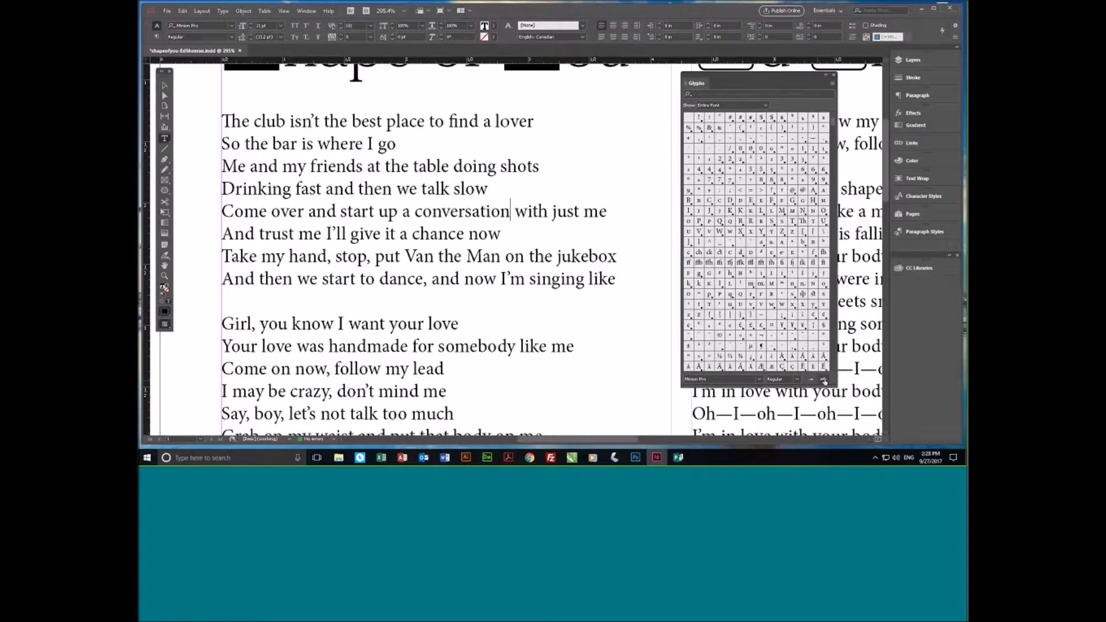
{"action": "left_click", "coordinate": [825, 380]}
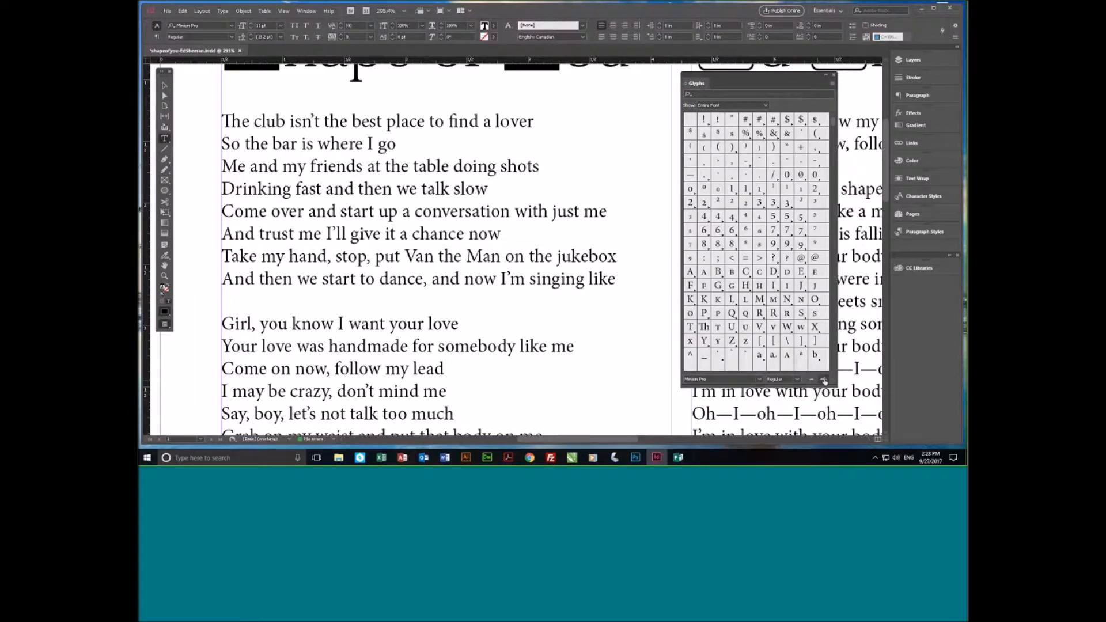
{"action": "left_click", "coordinate": [825, 381]}
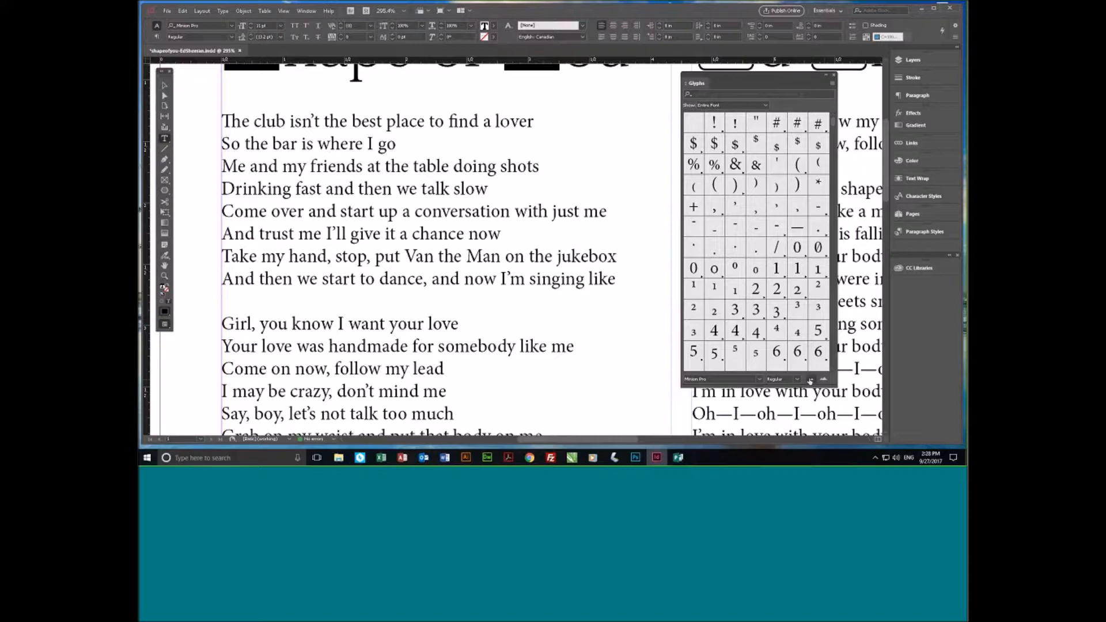
{"action": "left_click", "coordinate": [811, 381]}
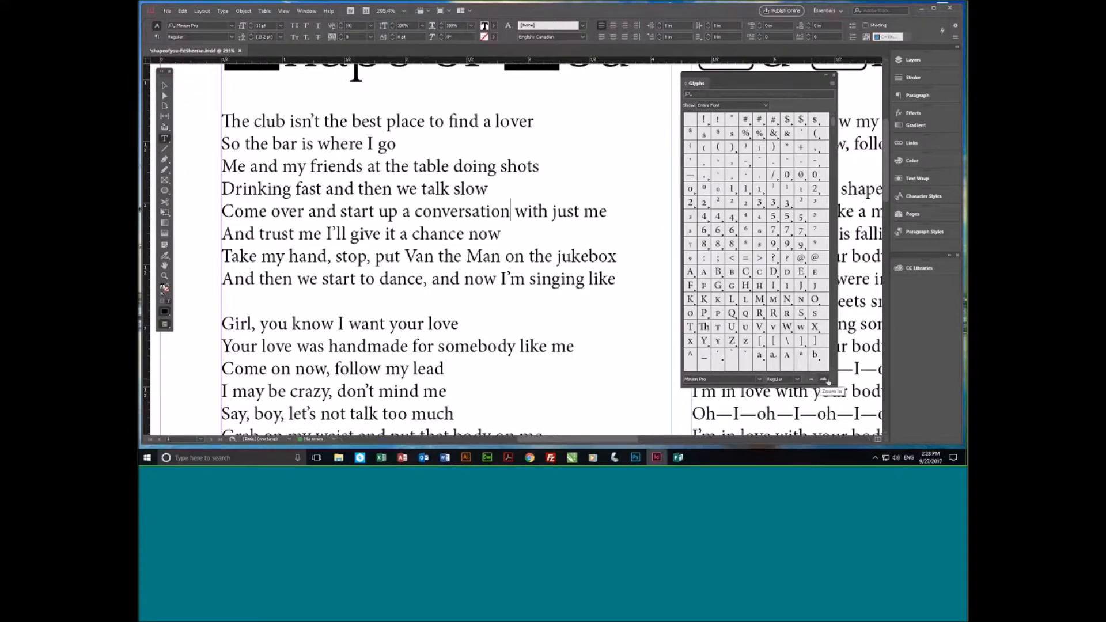
{"action": "left_click", "coordinate": [823, 380]}
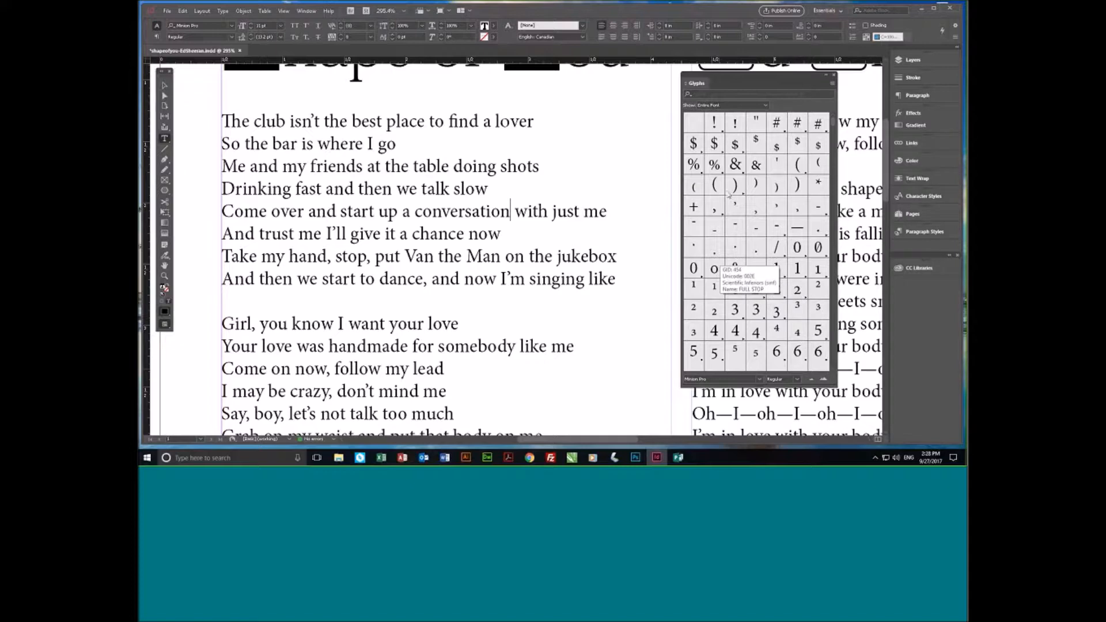
- Place the text cursor after the l of "lover", browse the Minion Pro glyphs and select the ff ligature
{"action": "left_click", "coordinate": [416, 166]}
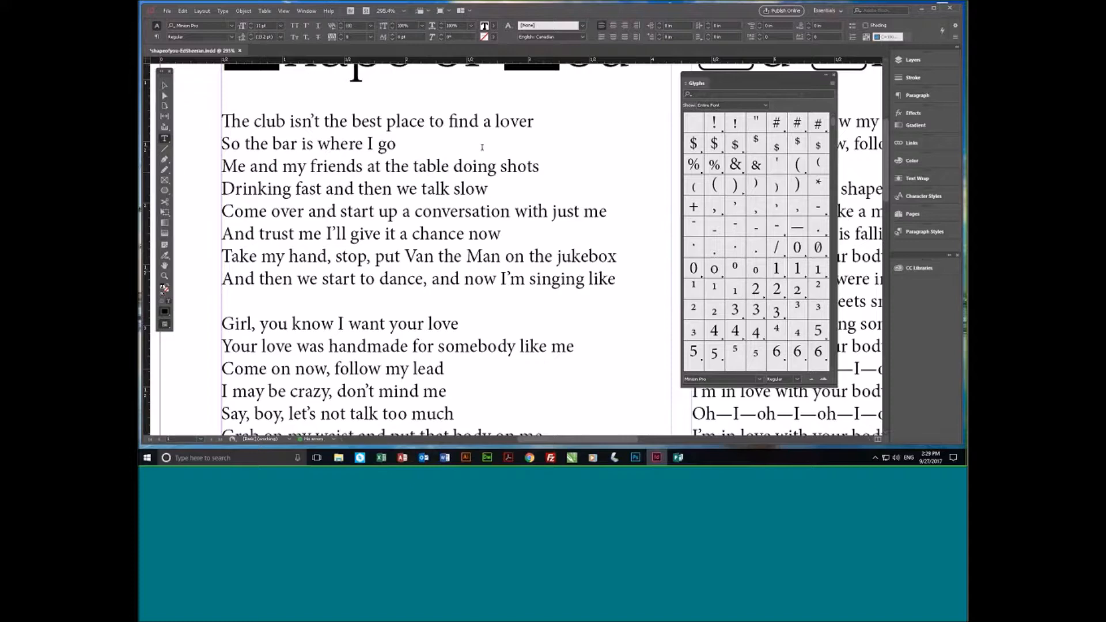
{"action": "left_click", "coordinate": [500, 120]}
{"action": "scroll", "coordinate": [834, 150], "scroll_direction": "down", "scroll_amount": 1}
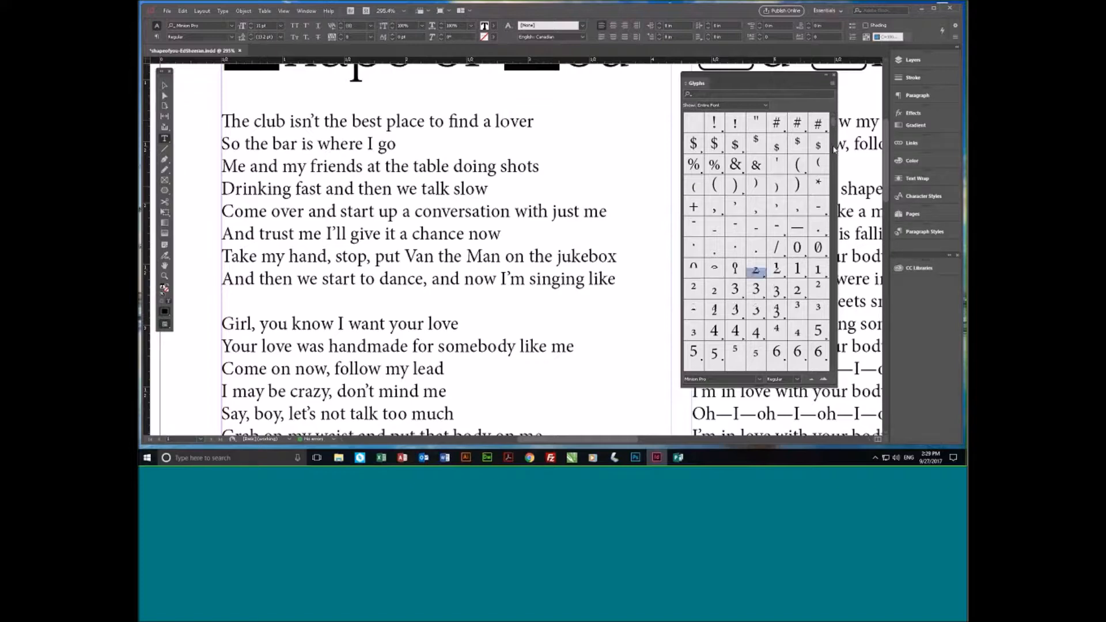
{"action": "scroll", "coordinate": [754, 295], "scroll_direction": "down", "scroll_amount": 7}
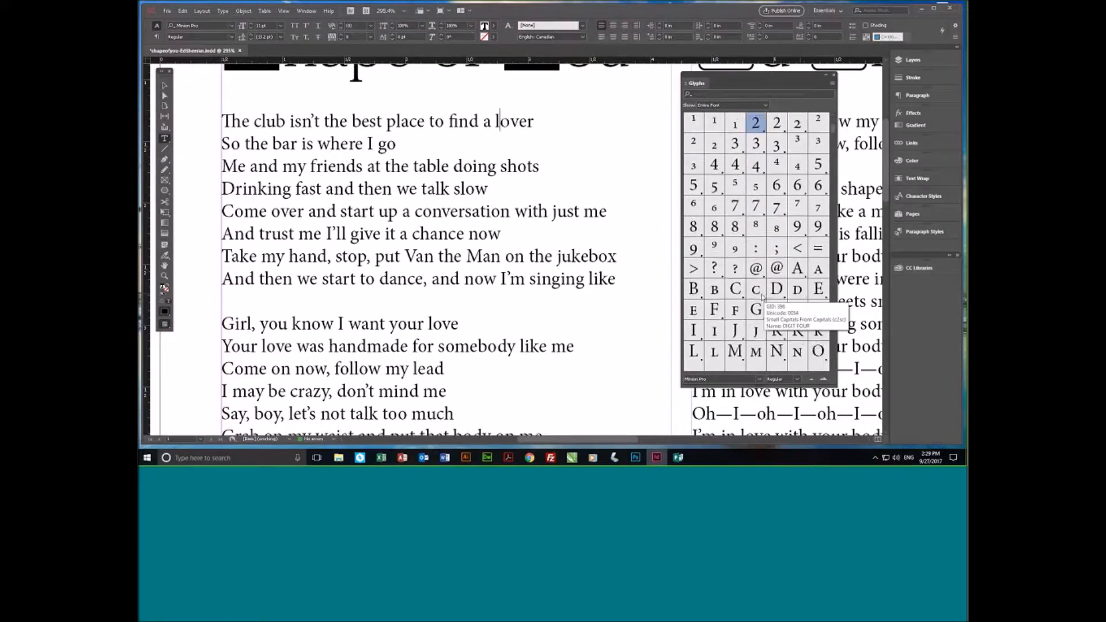
{"action": "scroll", "coordinate": [738, 305], "scroll_direction": "down", "scroll_amount": 7}
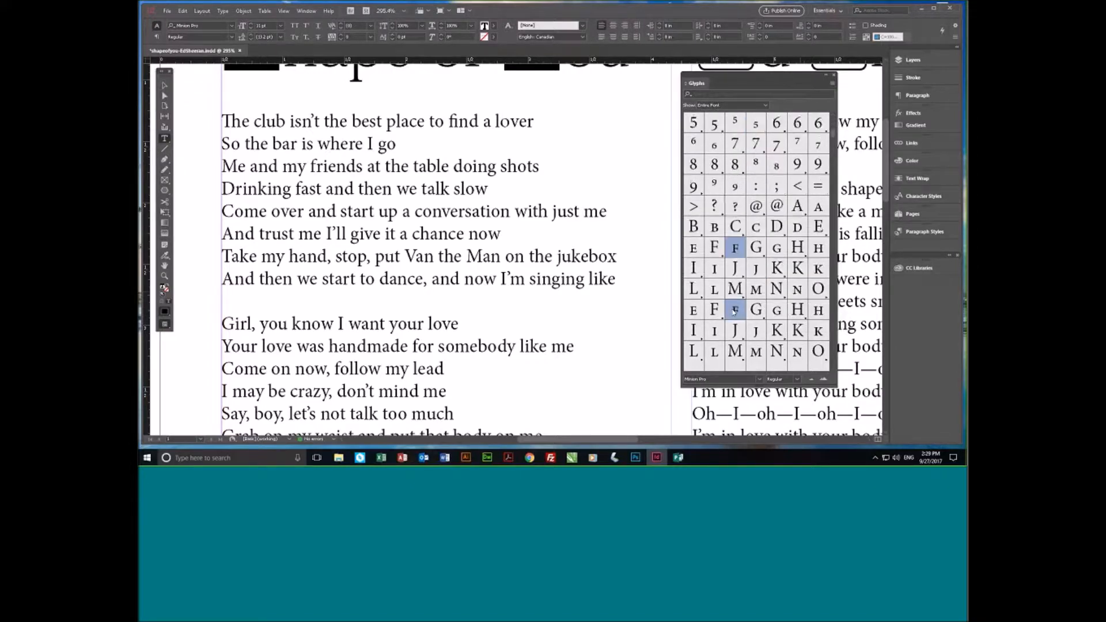
{"action": "scroll", "coordinate": [735, 312], "scroll_direction": "down", "scroll_amount": 3}
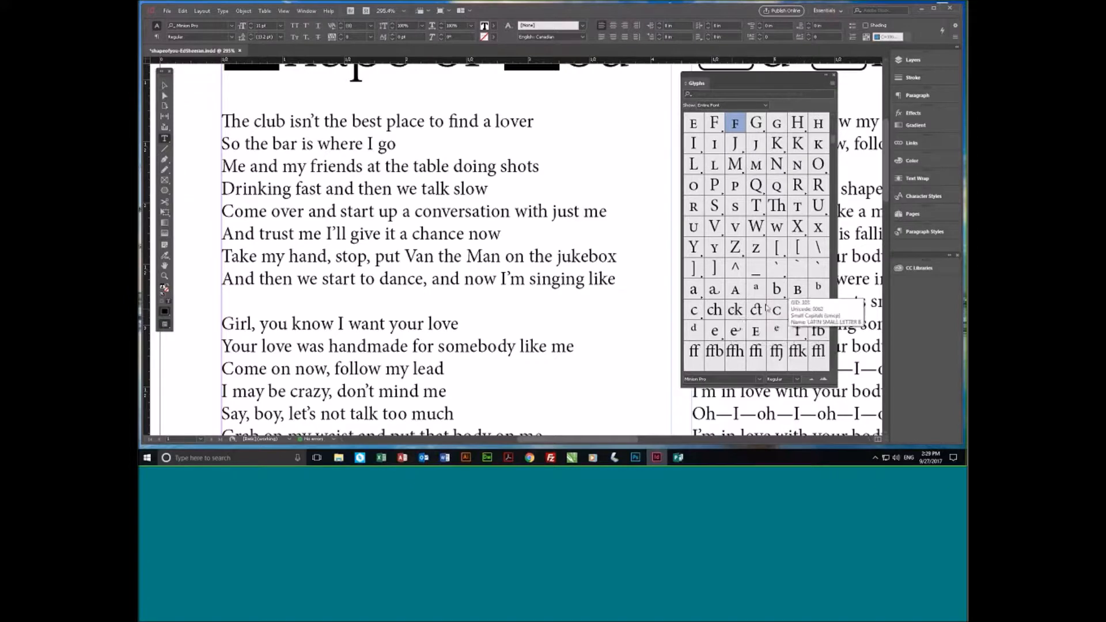
{"action": "scroll", "coordinate": [759, 230], "scroll_direction": "down", "scroll_amount": 4}
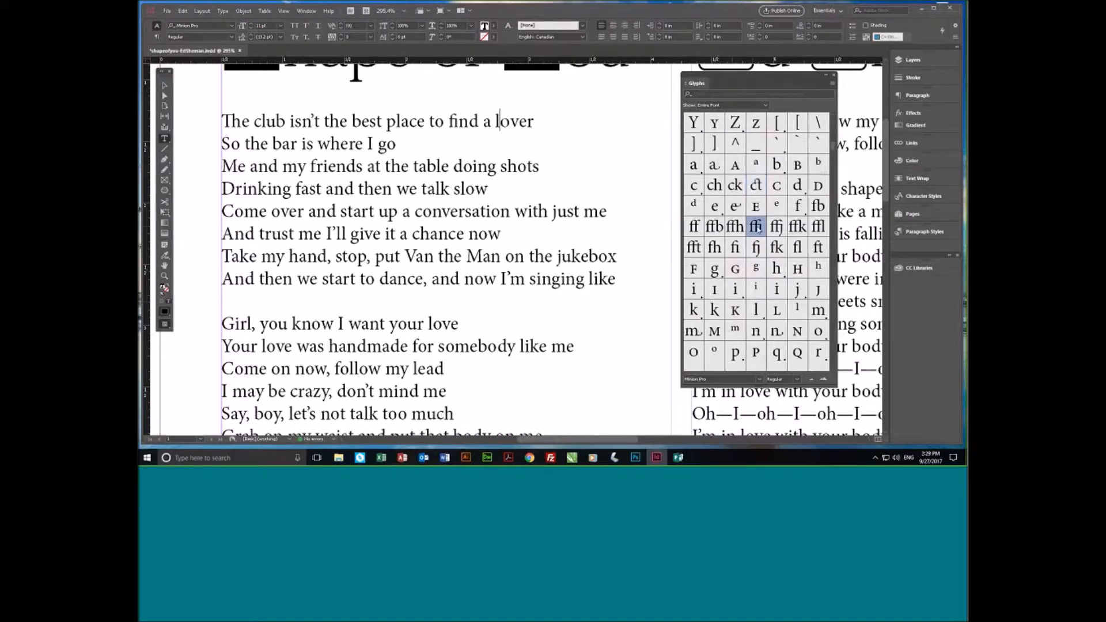
{"action": "left_click", "coordinate": [695, 231]}
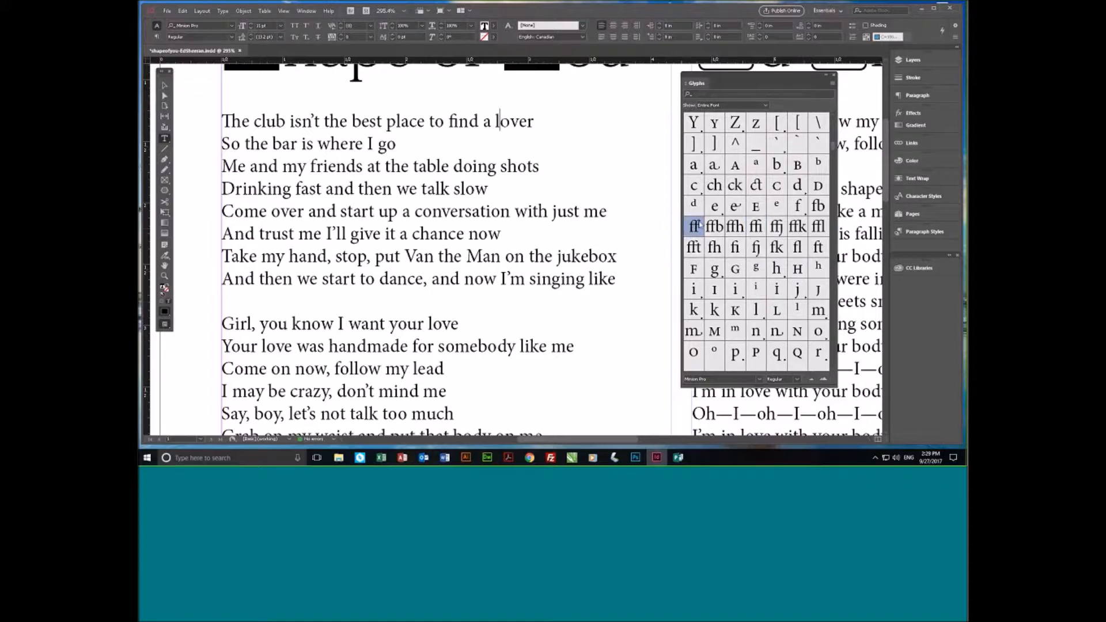
- Browse the lowercase Minion Pro glyphs and check the alternate forms of the letter n
{"action": "scroll", "coordinate": [694, 227], "scroll_direction": "down", "scroll_amount": 3}
{"action": "scroll", "coordinate": [756, 301], "scroll_direction": "down", "scroll_amount": 1}
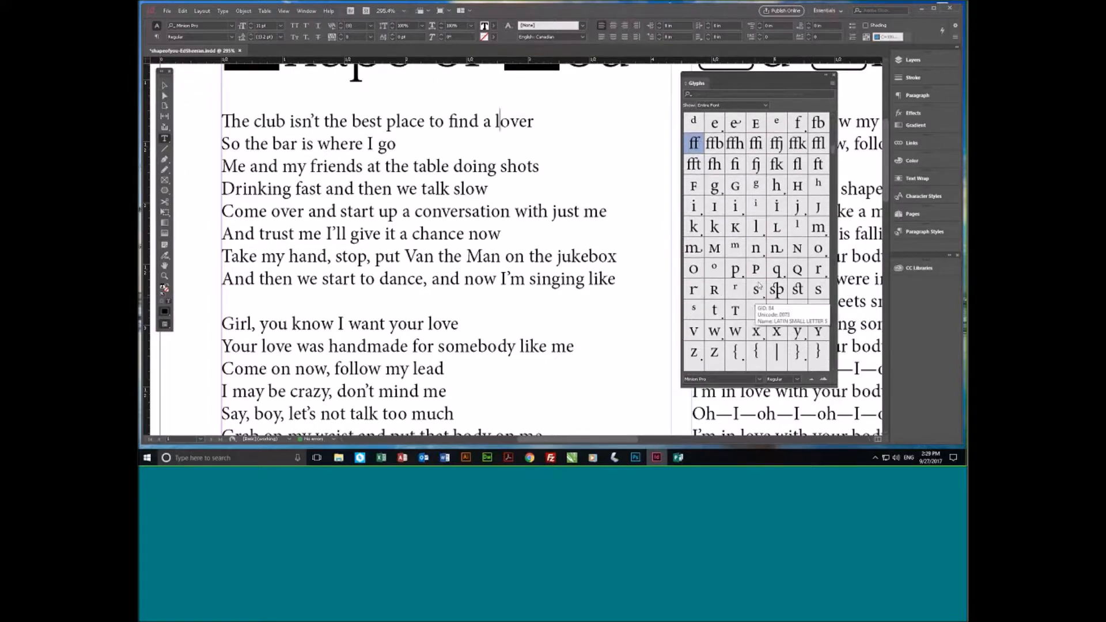
{"action": "left_click", "coordinate": [777, 248]}
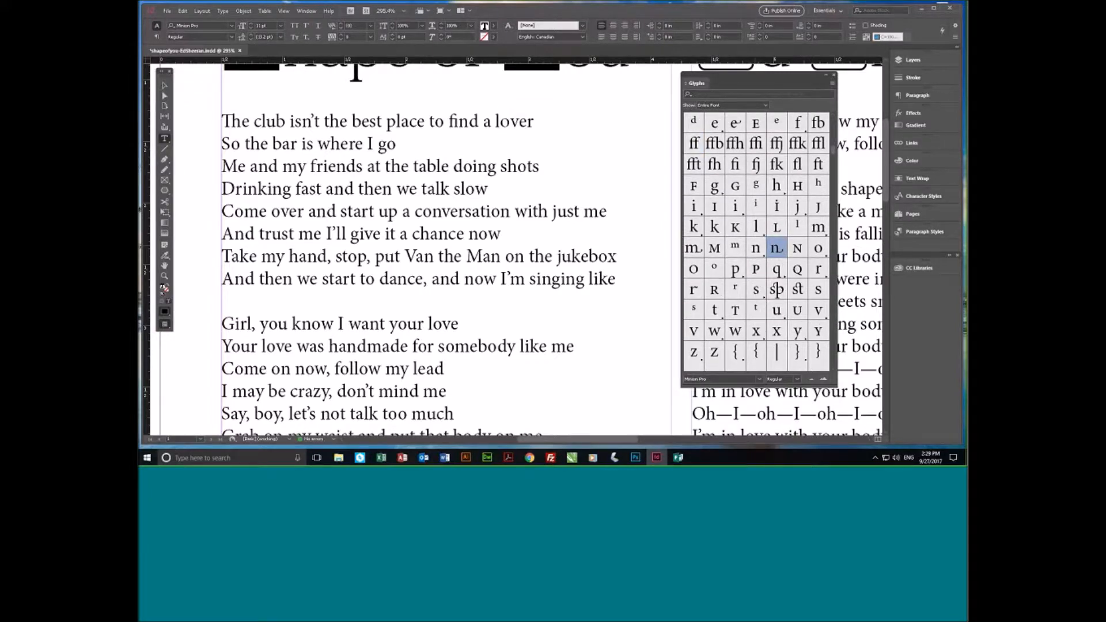
{"action": "left_click", "coordinate": [758, 253]}
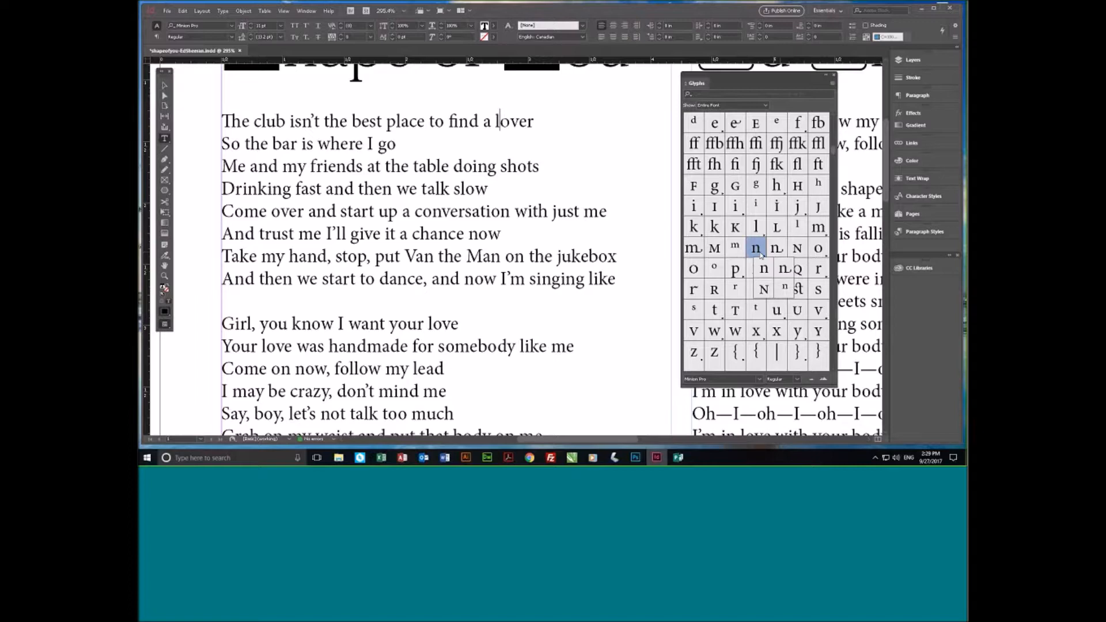
{"action": "mouse_move", "coordinate": [761, 255]}
{"action": "left_mouse_down"}
{"action": "mouse_move", "coordinate": [786, 263]}
{"action": "mouse_move", "coordinate": [767, 287]}
{"action": "mouse_move", "coordinate": [756, 249]}
{"action": "left_mouse_up"}
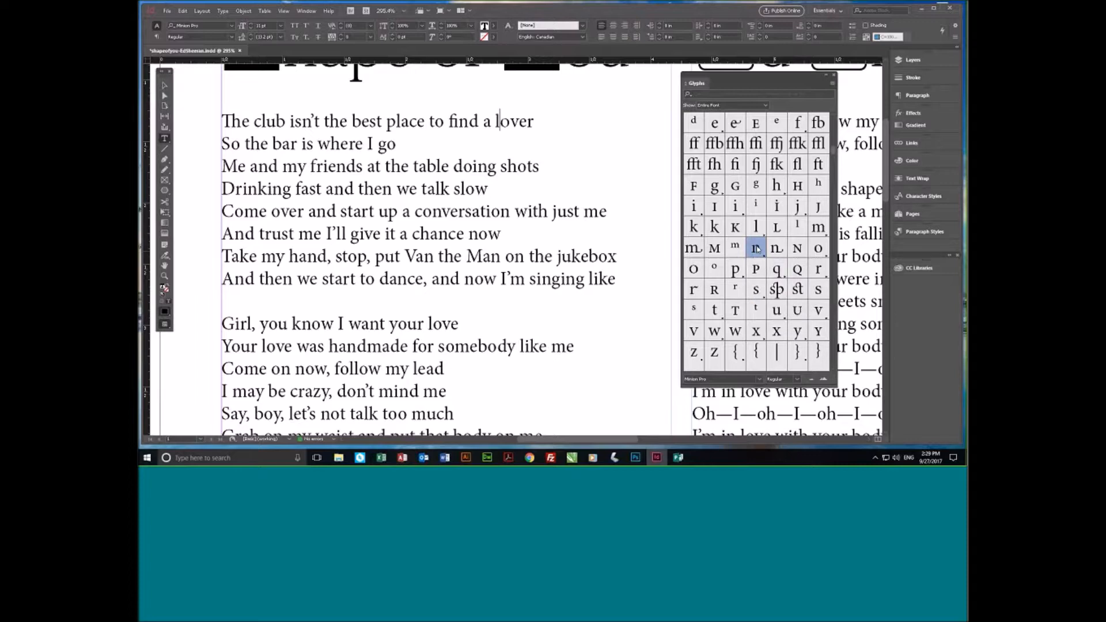
- Look through the Minion Pro characters from the lowercase letters to the currency signs and other symbols
{"action": "scroll", "coordinate": [758, 249], "scroll_direction": "down", "scroll_amount": 3}
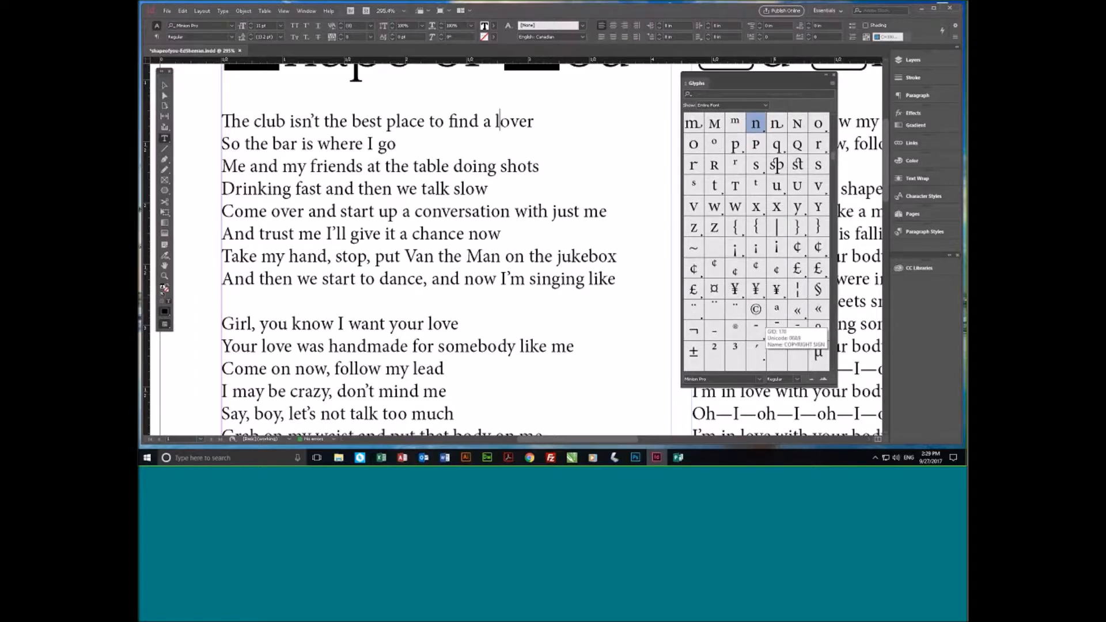
{"action": "scroll", "coordinate": [757, 314], "scroll_direction": "up", "scroll_amount": 4}
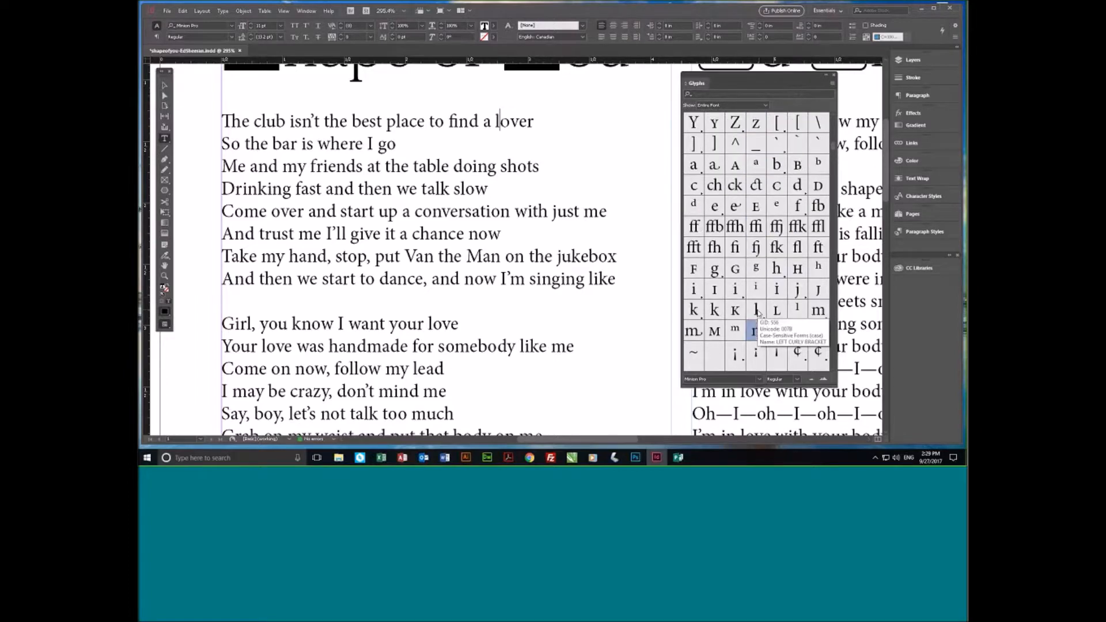
{"action": "scroll", "coordinate": [757, 314], "scroll_direction": "down", "scroll_amount": 5}
{"action": "scroll", "coordinate": [758, 315], "scroll_direction": "up", "scroll_amount": 3}
{"action": "scroll", "coordinate": [757, 314], "scroll_direction": "down", "scroll_amount": 3}
{"action": "scroll", "coordinate": [758, 314], "scroll_direction": "up", "scroll_amount": 3}
{"action": "scroll", "coordinate": [757, 314], "scroll_direction": "down", "scroll_amount": 1}
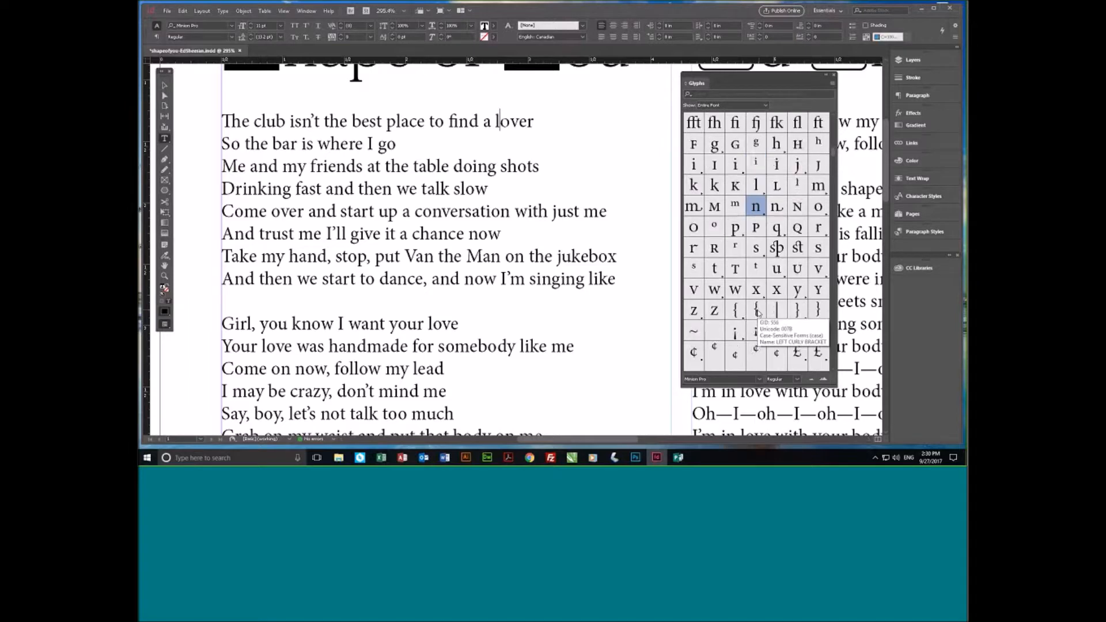
{"action": "scroll", "coordinate": [757, 314], "scroll_direction": "up", "scroll_amount": 6}
{"action": "scroll", "coordinate": [757, 314], "scroll_direction": "down", "scroll_amount": 1}
{"action": "scroll", "coordinate": [759, 313], "scroll_direction": "down", "scroll_amount": 6}
{"action": "scroll", "coordinate": [759, 313], "scroll_direction": "up", "scroll_amount": 6}
{"action": "scroll", "coordinate": [758, 313], "scroll_direction": "down", "scroll_amount": 6}
{"action": "scroll", "coordinate": [759, 313], "scroll_direction": "up", "scroll_amount": 8}
{"action": "scroll", "coordinate": [758, 311], "scroll_direction": "down", "scroll_amount": 2}
{"action": "scroll", "coordinate": [759, 312], "scroll_direction": "down", "scroll_amount": 6}
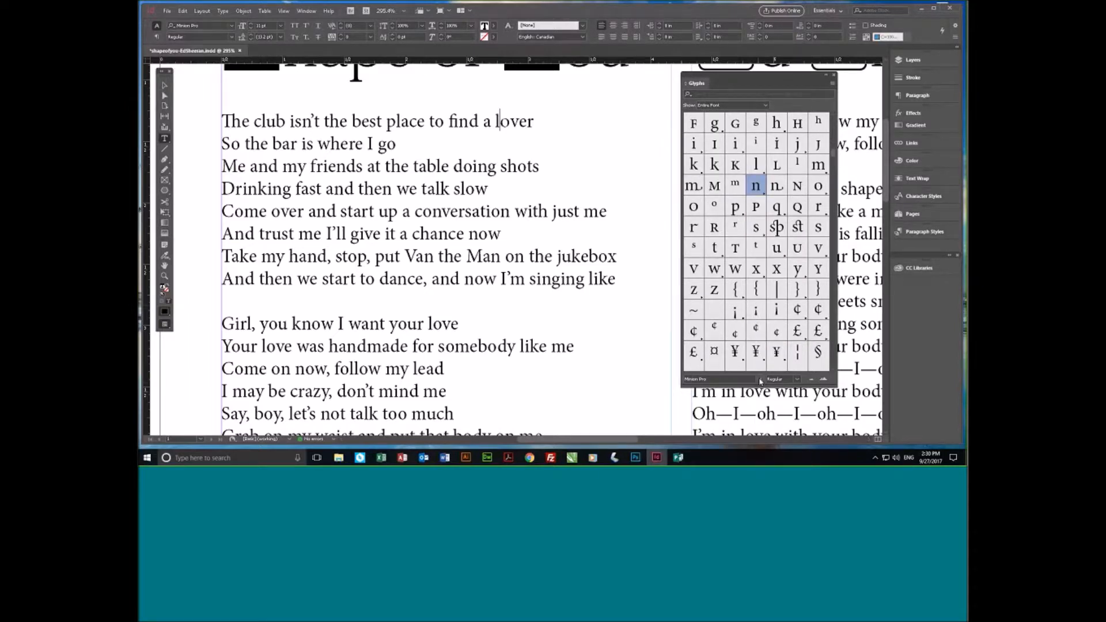
- Look through the fonts available for the glyph grid and show the Wingdings 2 glyphs
{"action": "left_click", "coordinate": [760, 380]}
{"action": "scroll", "coordinate": [747, 358], "scroll_direction": "down", "scroll_amount": 10}
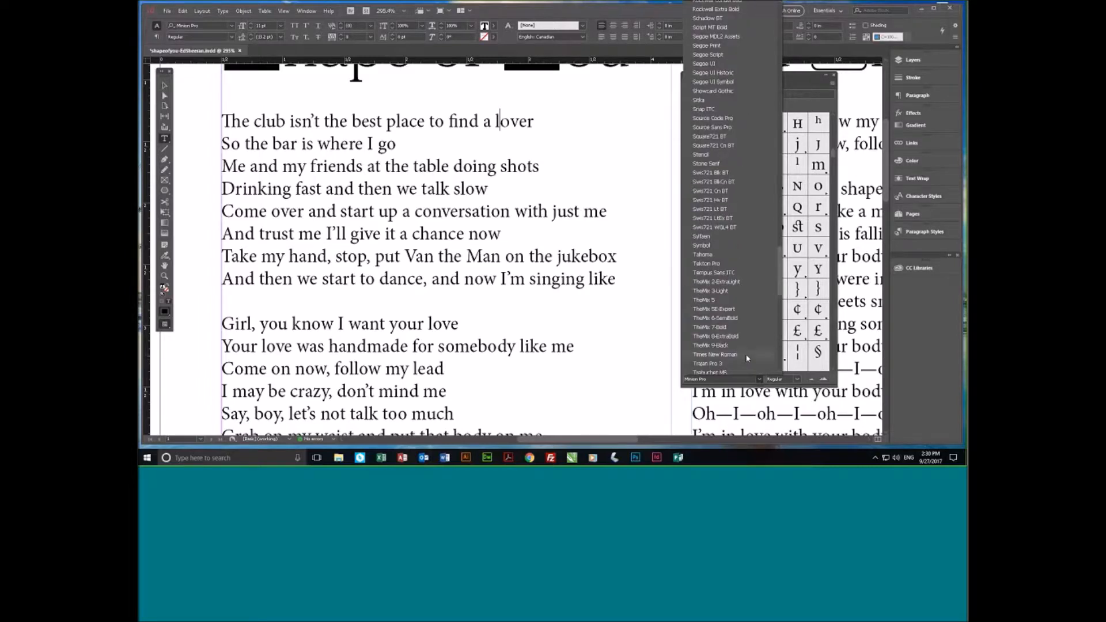
{"action": "scroll", "coordinate": [748, 359], "scroll_direction": "up", "scroll_amount": 10}
{"action": "scroll", "coordinate": [747, 358], "scroll_direction": "down", "scroll_amount": 10}
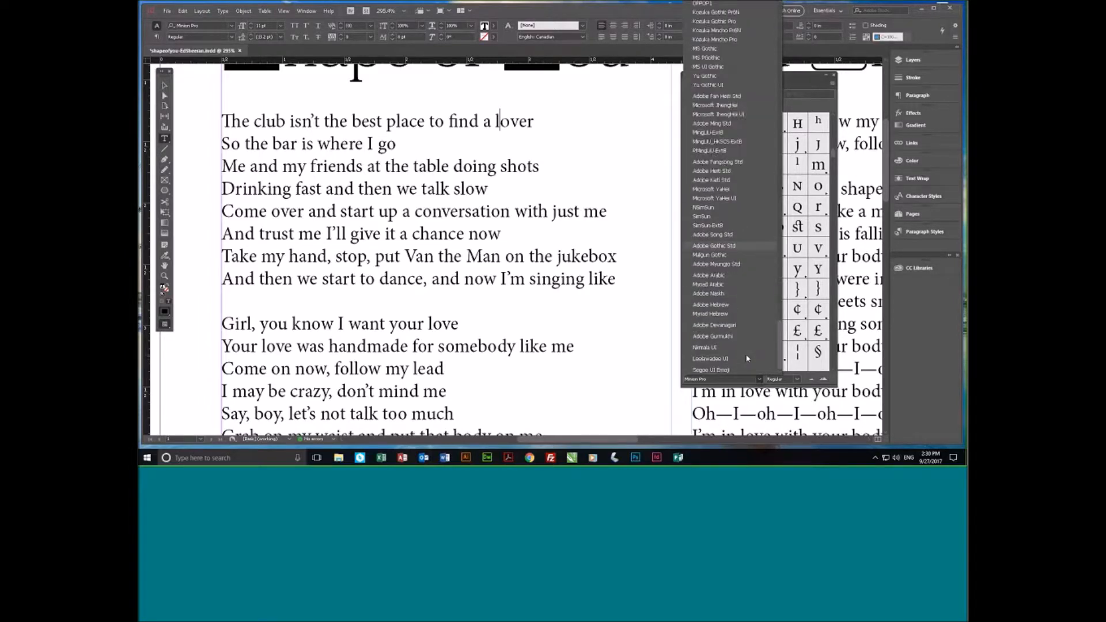
{"action": "scroll", "coordinate": [740, 346], "scroll_direction": "up", "scroll_amount": 2}
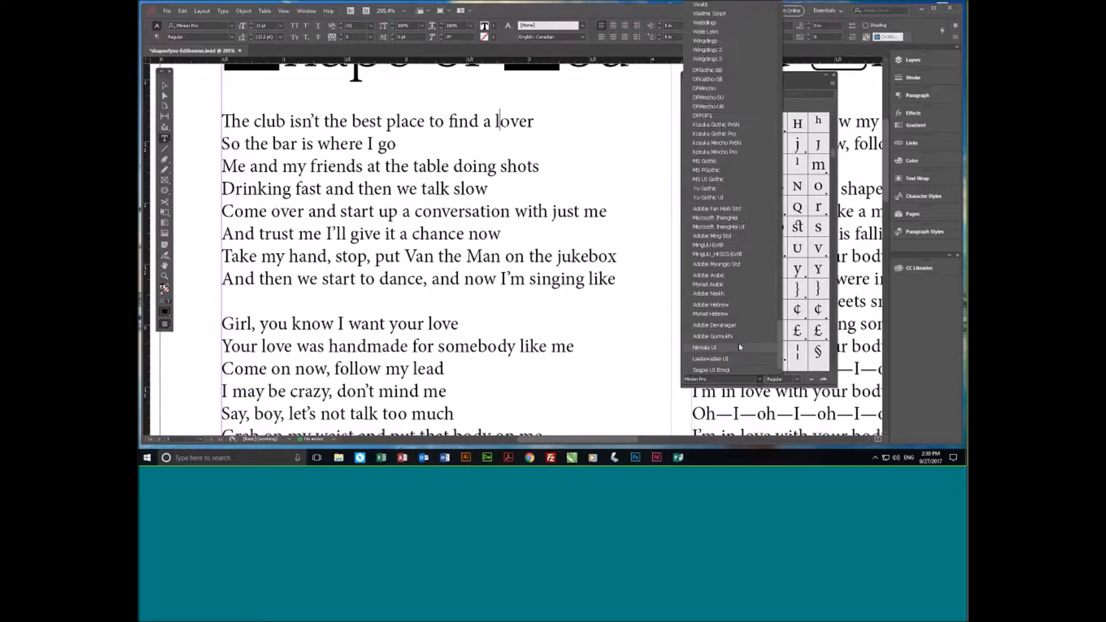
{"action": "left_click", "coordinate": [719, 50]}
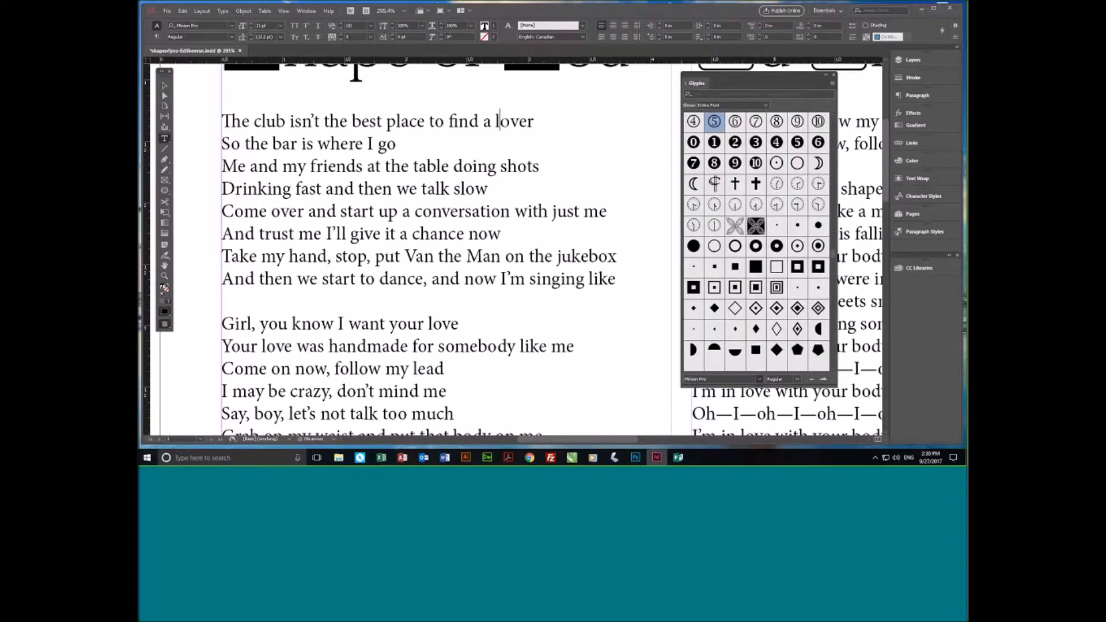
- Examine the Wingdings 2 ornaments, circled numbers, clock faces and geometric shapes
{"action": "double_click", "coordinate": [758, 254]}
{"action": "scroll", "coordinate": [757, 254], "scroll_direction": "down", "scroll_amount": 6}
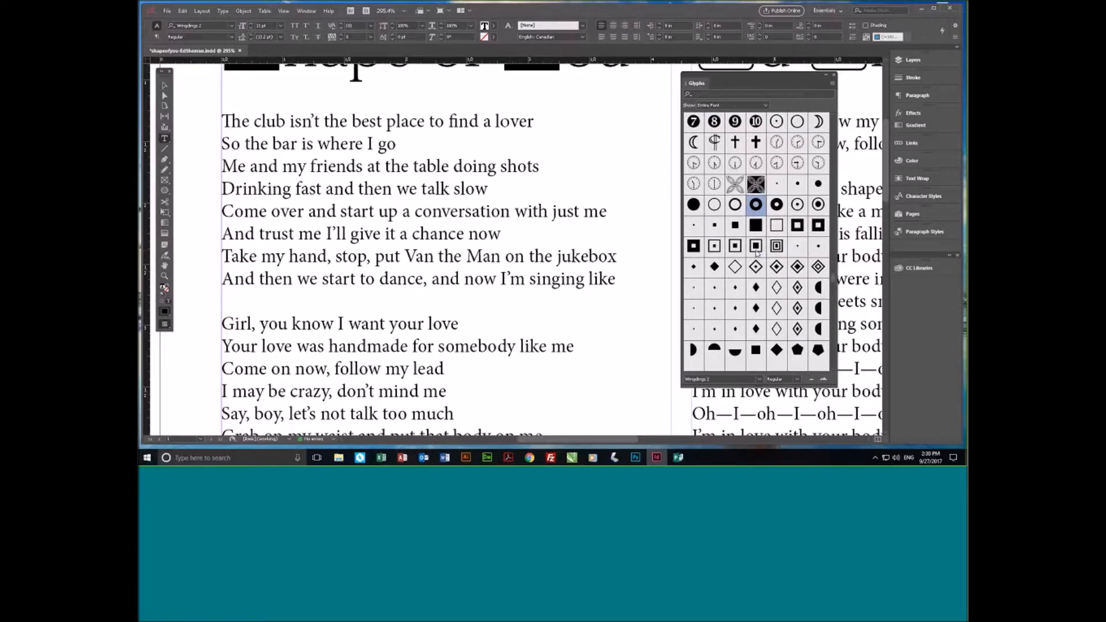
{"action": "scroll", "coordinate": [757, 254], "scroll_direction": "up", "scroll_amount": 2}
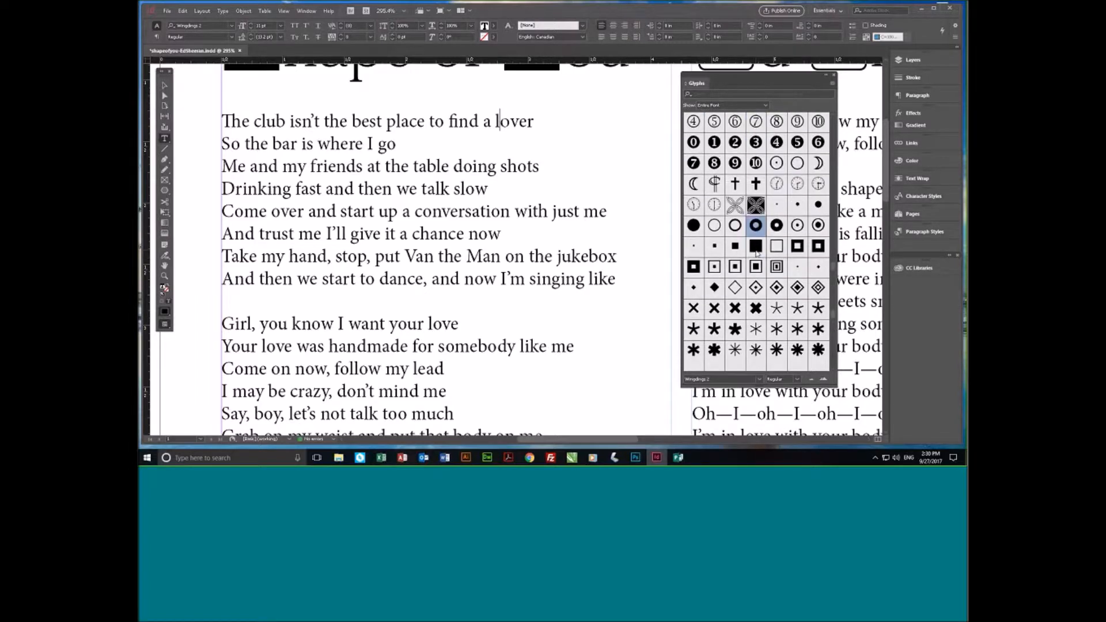
{"action": "scroll", "coordinate": [757, 254], "scroll_direction": "up", "scroll_amount": 6}
{"action": "scroll", "coordinate": [758, 251], "scroll_direction": "up", "scroll_amount": 2}
{"action": "scroll", "coordinate": [757, 252], "scroll_direction": "down", "scroll_amount": 8}
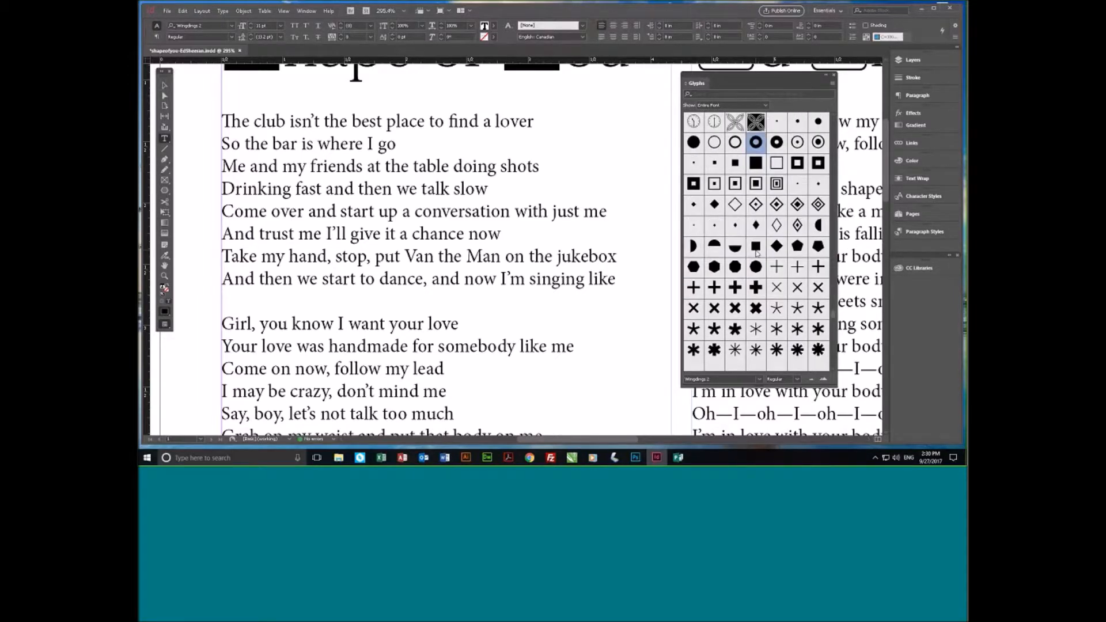
{"action": "scroll", "coordinate": [758, 253], "scroll_direction": "up", "scroll_amount": 3}
{"action": "scroll", "coordinate": [763, 275], "scroll_direction": "down", "scroll_amount": 4}
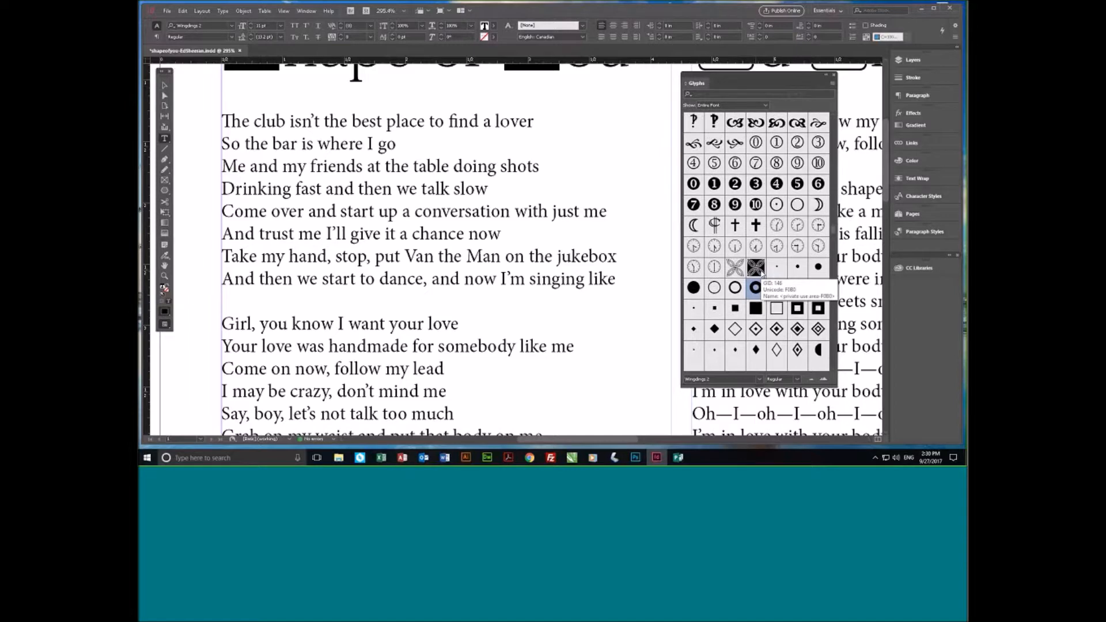
{"action": "scroll", "coordinate": [774, 295], "scroll_direction": "up", "scroll_amount": 9}
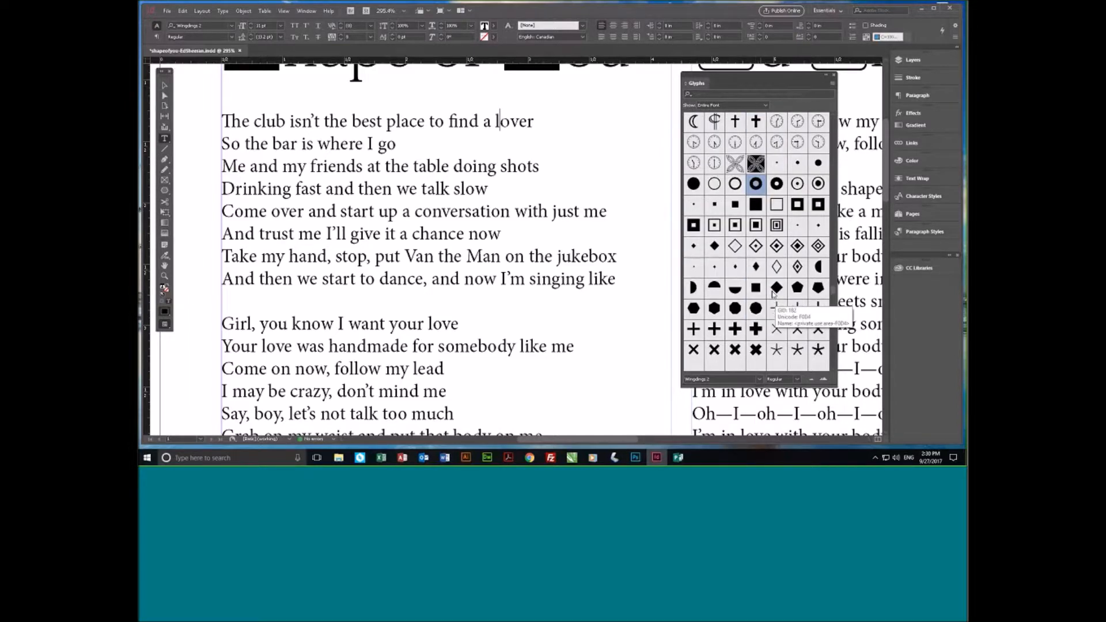
{"action": "scroll", "coordinate": [773, 295], "scroll_direction": "down", "scroll_amount": 4}
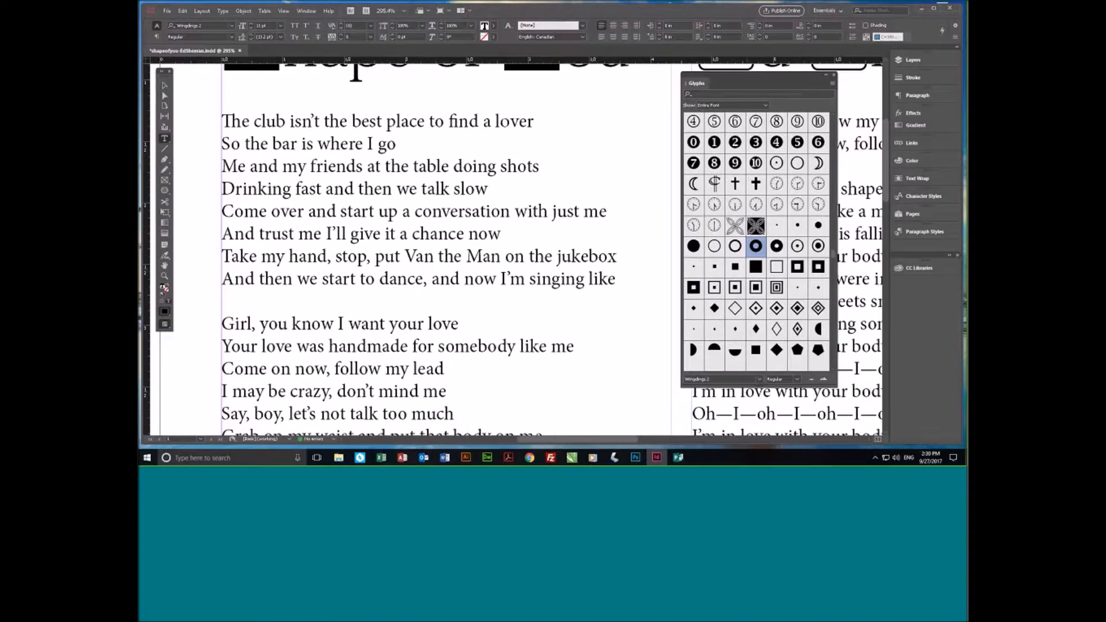
- Replace the o of "lover" in the first lyrics line with the black heart suit glyph from the Symbol font
{"action": "left_click", "coordinate": [720, 379]}
{"action": "scroll", "coordinate": [731, 313], "scroll_direction": "down", "scroll_amount": 5}
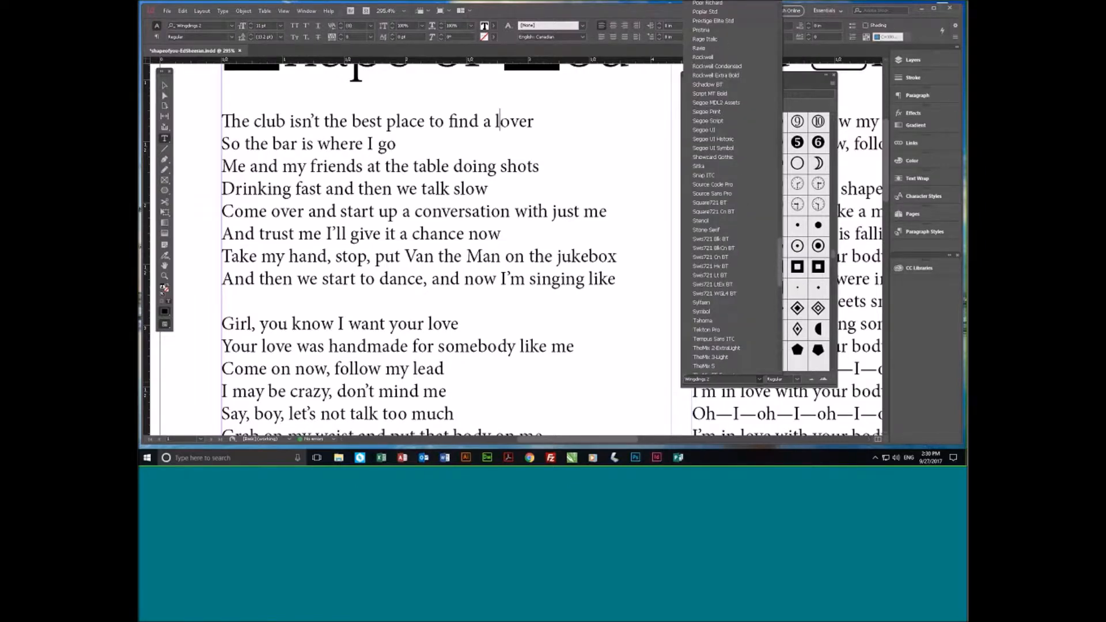
{"action": "left_click", "coordinate": [704, 312]}
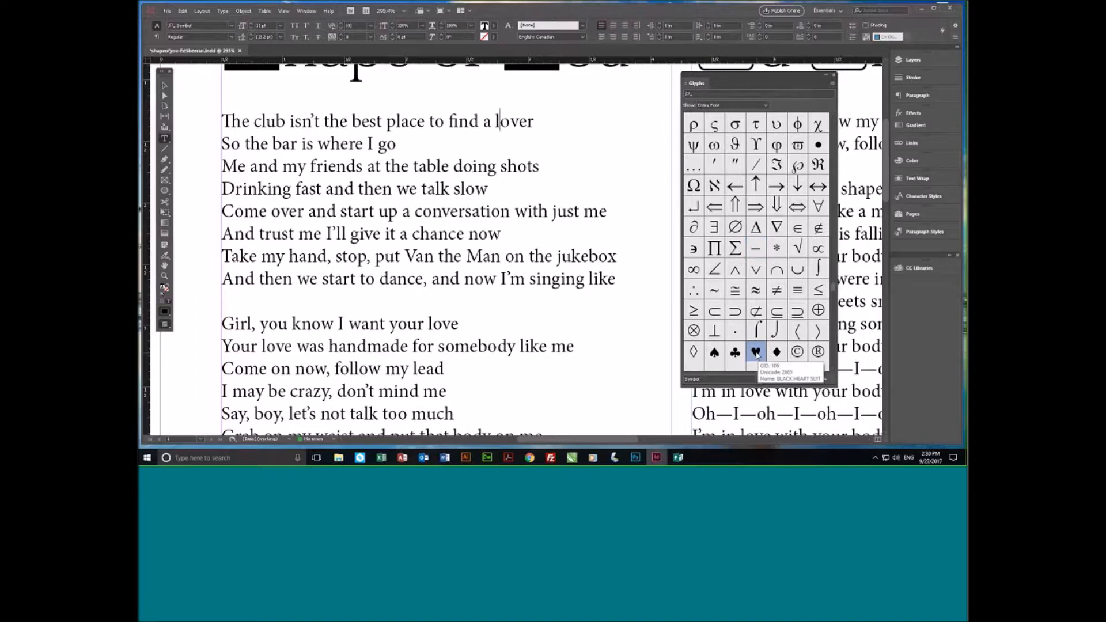
{"action": "double_click", "coordinate": [757, 353]}
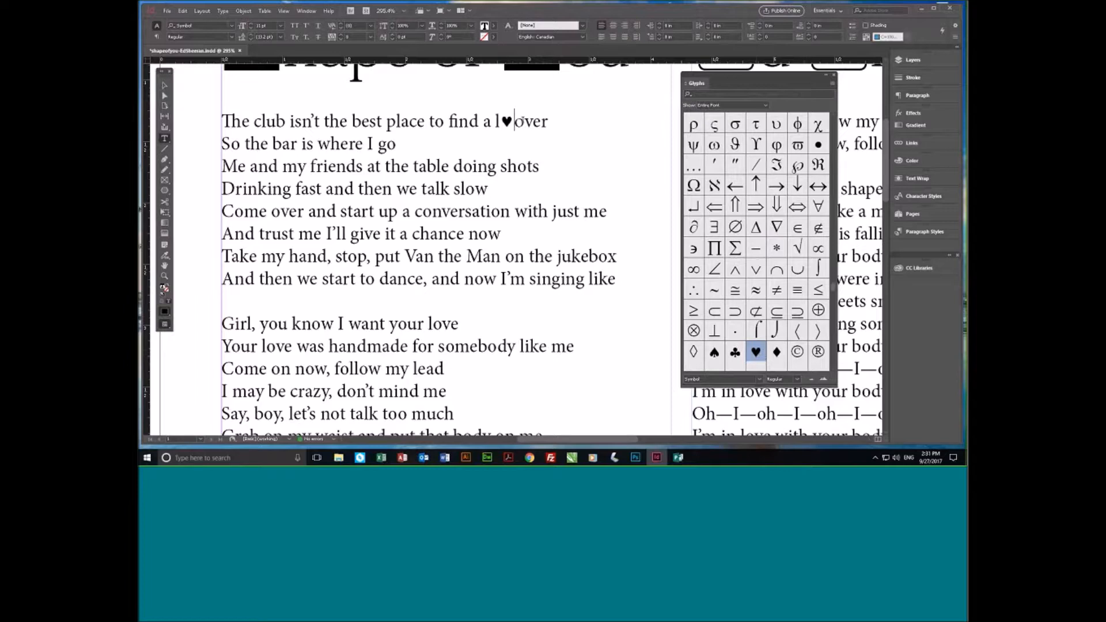
{"action": "key", "text": "Delete"}
{"action": "left_click", "coordinate": [496, 119]}
{"action": "left_click", "coordinate": [540, 120]}
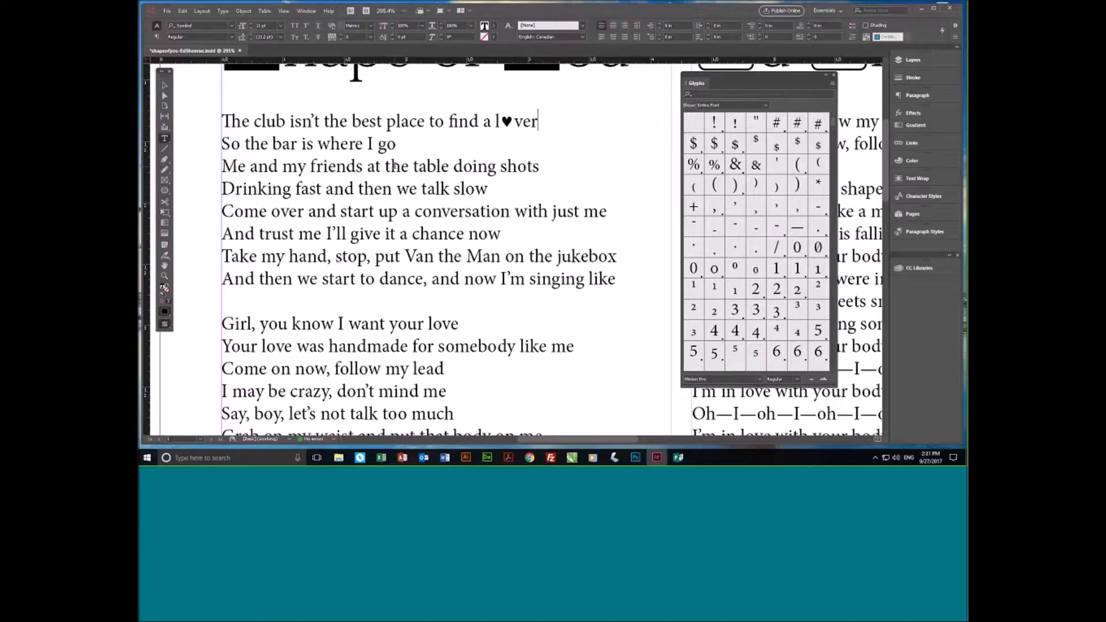
- Add a space and the Minion Pro ff ligature glyph after "shots" at the end of the third lyrics line
{"action": "left_click", "coordinate": [540, 167]}
{"action": "scroll", "coordinate": [799, 334], "scroll_direction": "down", "scroll_amount": 5}
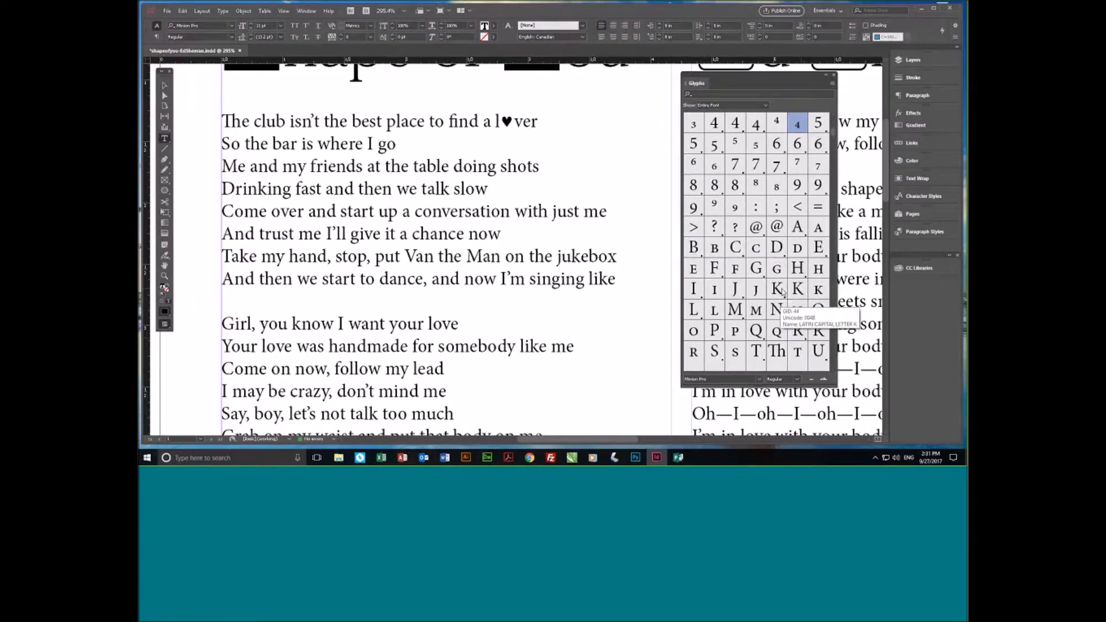
{"action": "left_click", "coordinate": [784, 292]}
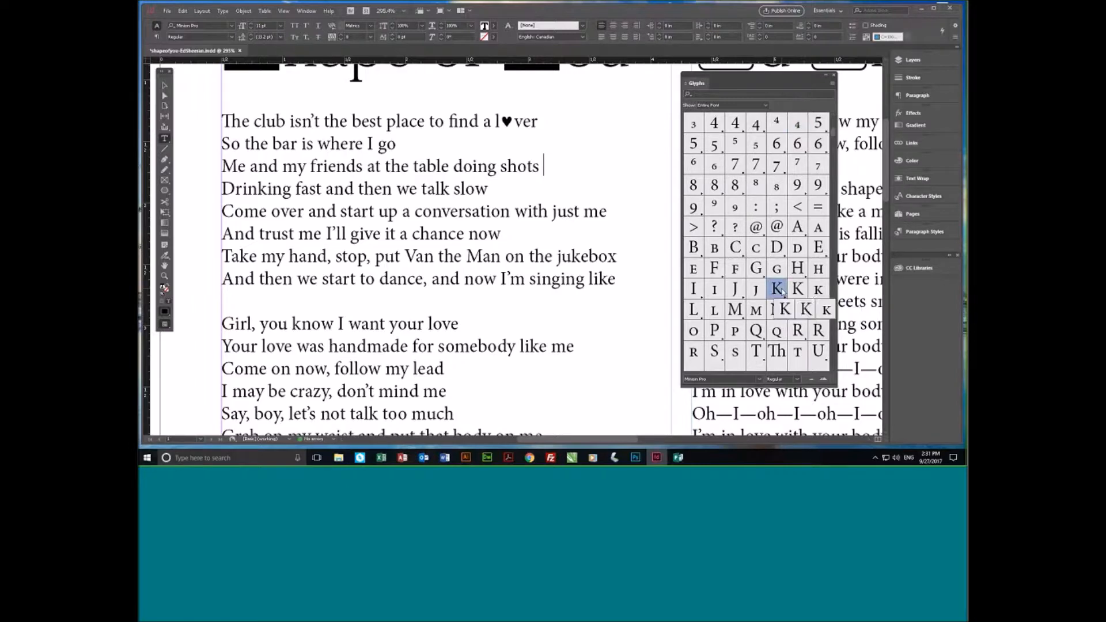
{"action": "scroll", "coordinate": [695, 333], "scroll_direction": "down", "scroll_amount": 4}
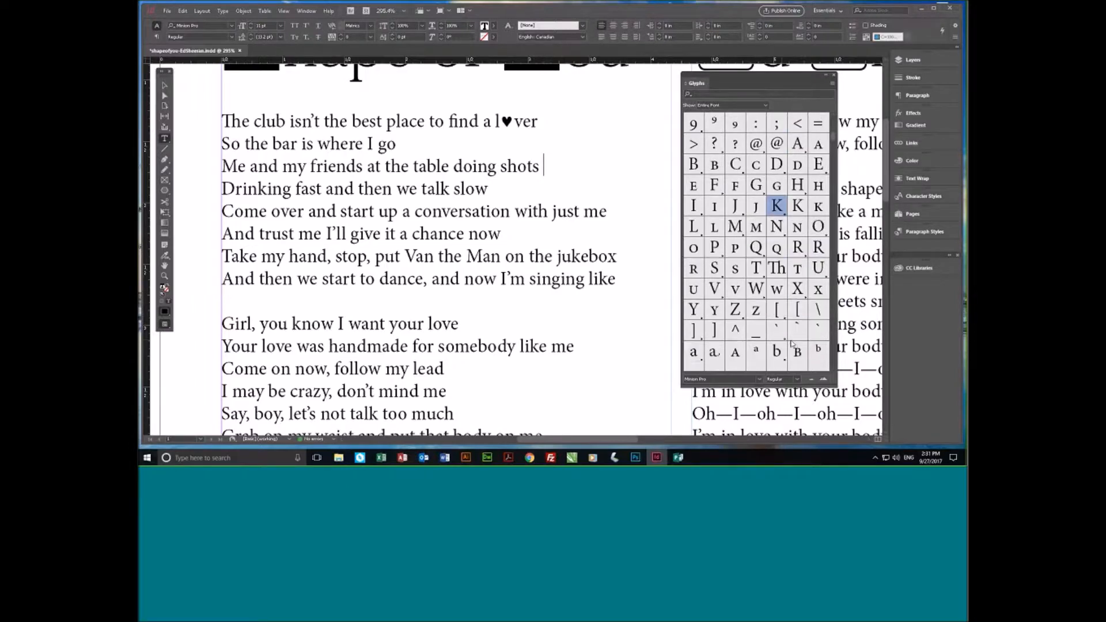
{"action": "left_click", "coordinate": [695, 333]}
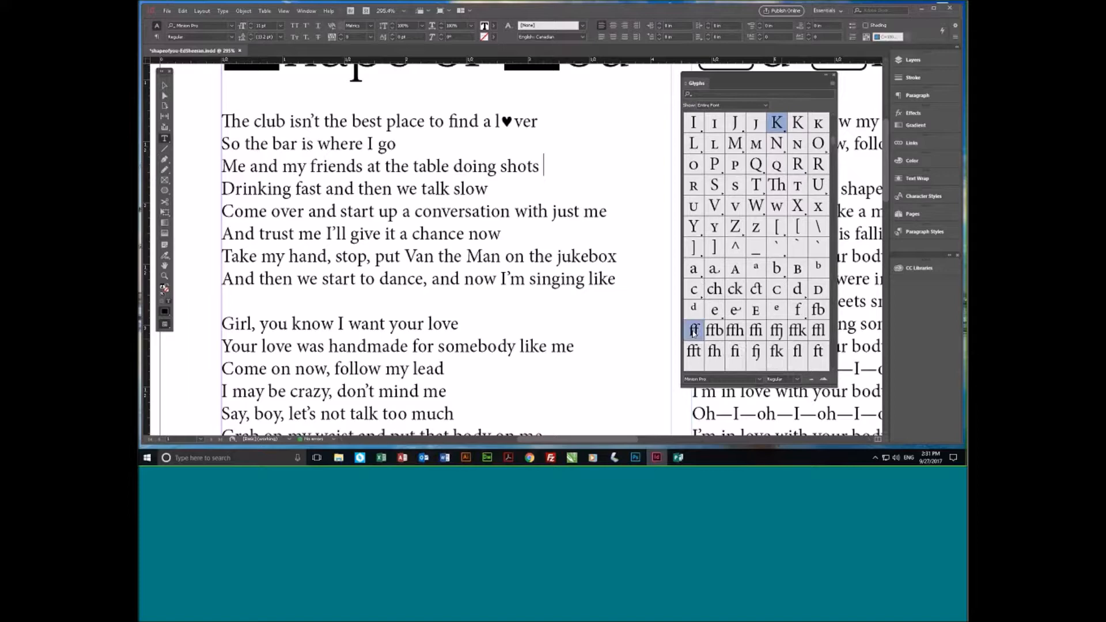
{"action": "double_click", "coordinate": [695, 333]}
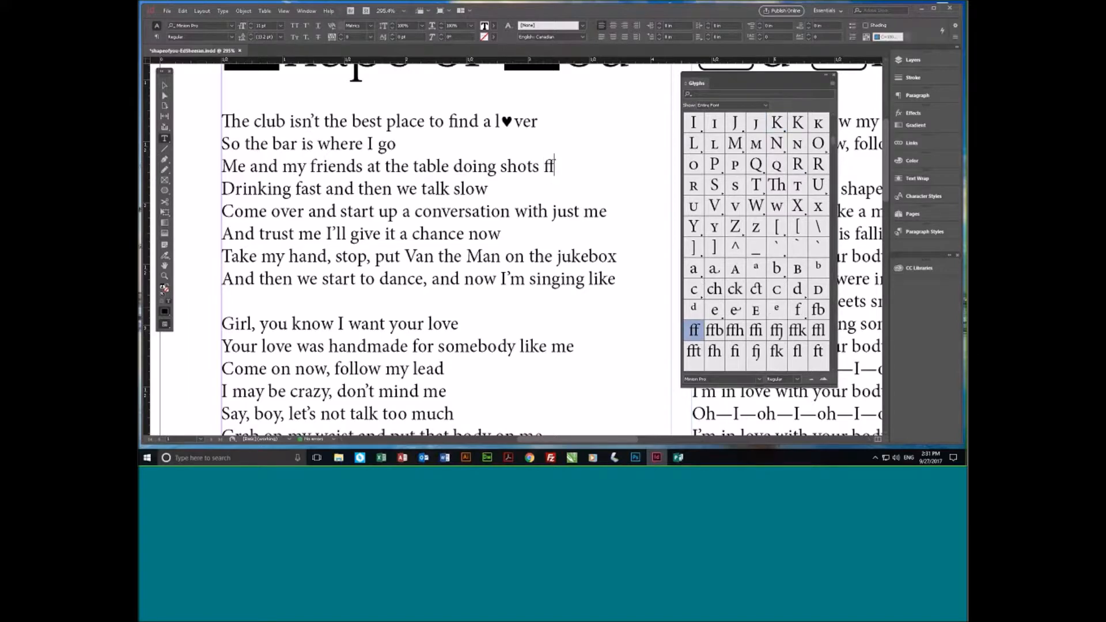
- Put an o before the inserted ff ligature to complete the word "off" in the third lyrics line
{"action": "type", "text": "o"}
{"action": "left_click", "coordinate": [565, 169], "text": "shift"}
{"action": "left_click", "coordinate": [562, 163]}
{"action": "left_click_drag", "start_coordinate": [563, 163], "coordinate": [563, 167]}
{"action": "left_click", "coordinate": [564, 166]}
- With the text cursor in "with" in the fifth lyrics line, limit the glyph grid to Basic Latin and Latin 1 and look through it
{"action": "left_click", "coordinate": [540, 211]}
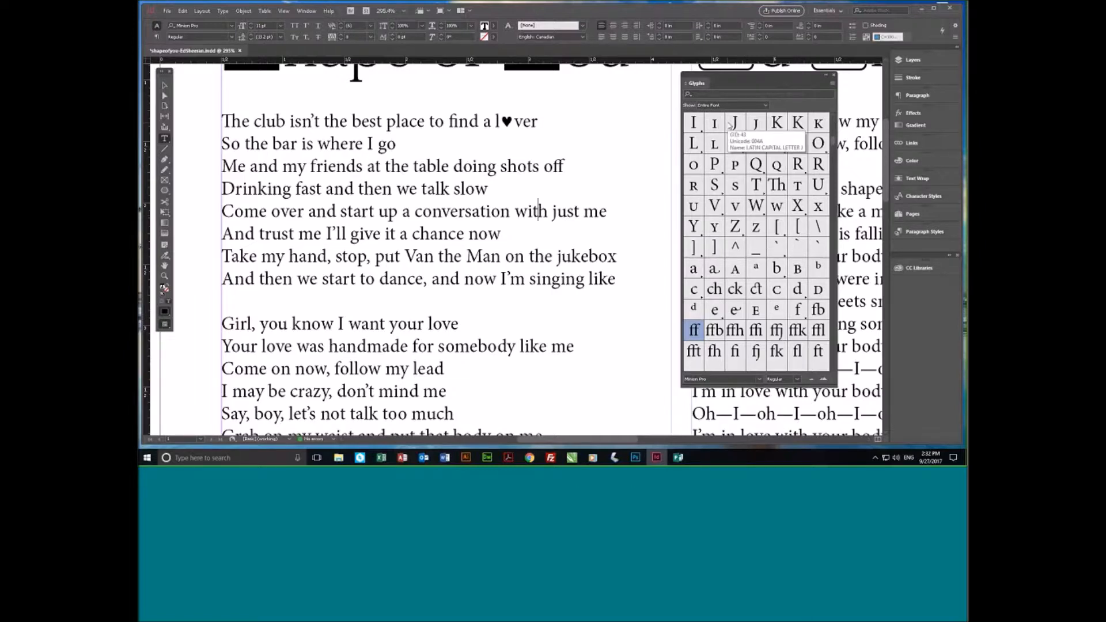
{"action": "left_click", "coordinate": [766, 106]}
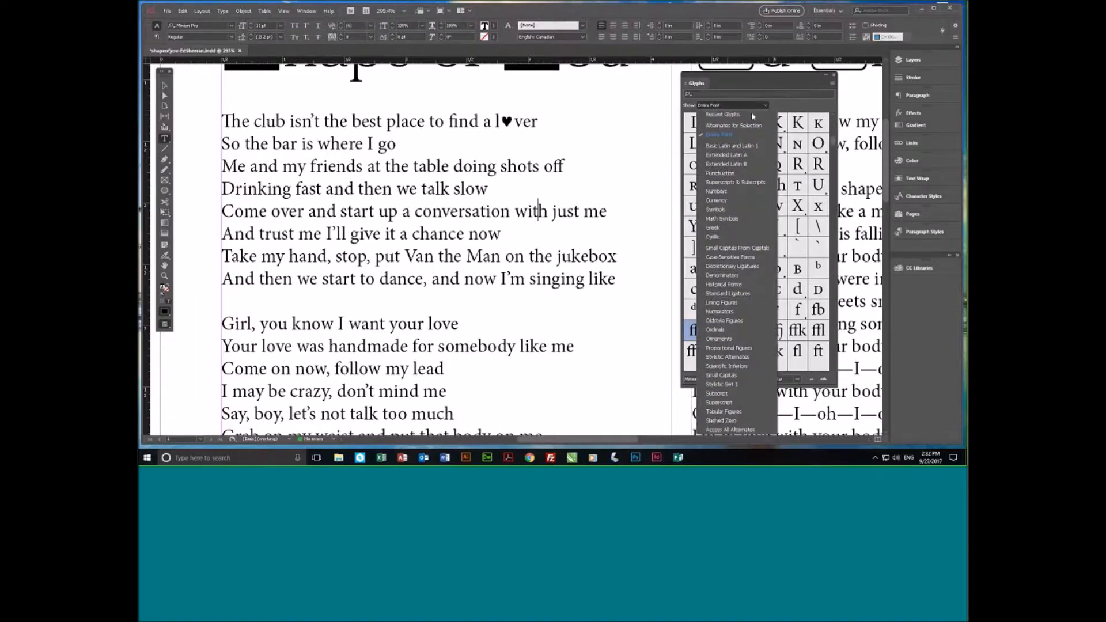
{"action": "left_click", "coordinate": [767, 106]}
{"action": "left_click", "coordinate": [767, 106]}
{"action": "left_click", "coordinate": [729, 146]}
{"action": "scroll", "coordinate": [776, 260], "scroll_direction": "up", "scroll_amount": 10}
{"action": "scroll", "coordinate": [745, 288], "scroll_direction": "up", "scroll_amount": 1}
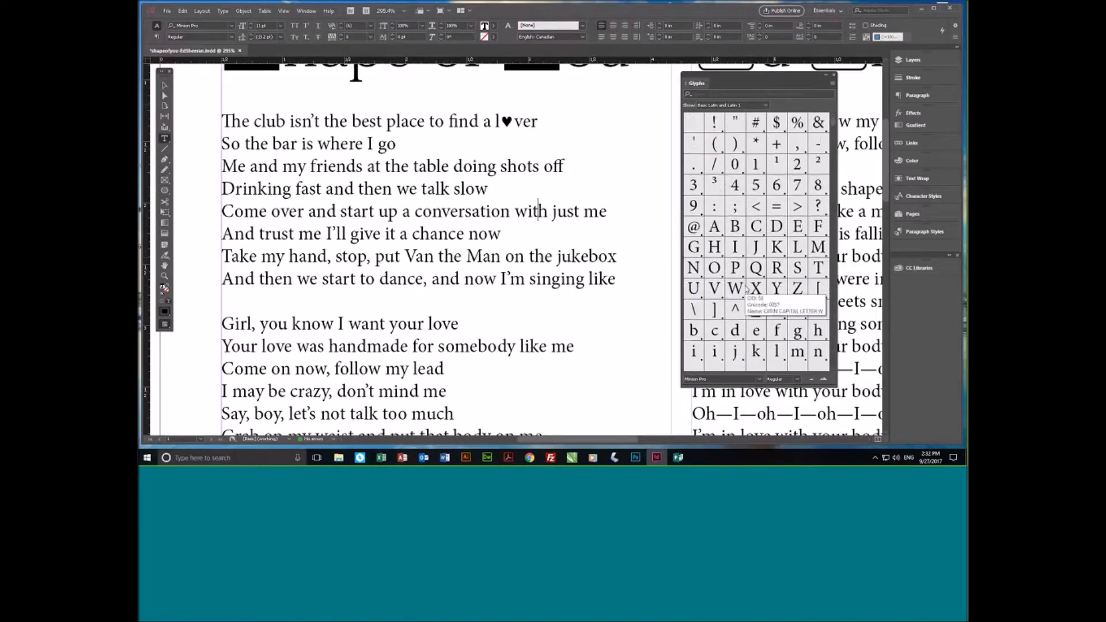
{"action": "scroll", "coordinate": [746, 288], "scroll_direction": "down", "scroll_amount": 5}
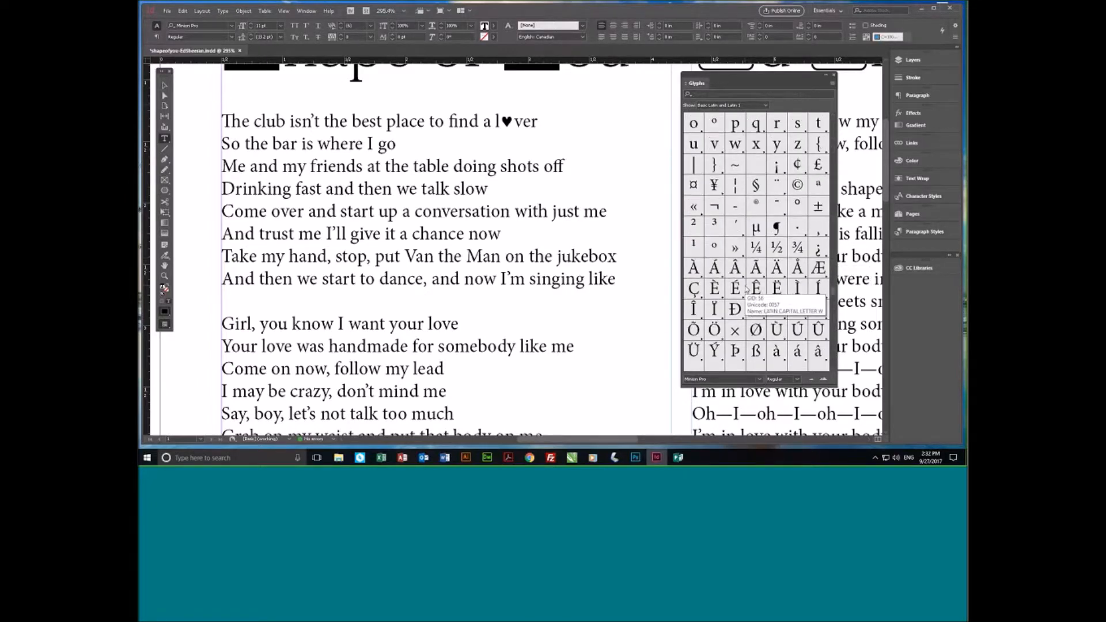
{"action": "scroll", "coordinate": [747, 323], "scroll_direction": "up", "scroll_amount": 5}
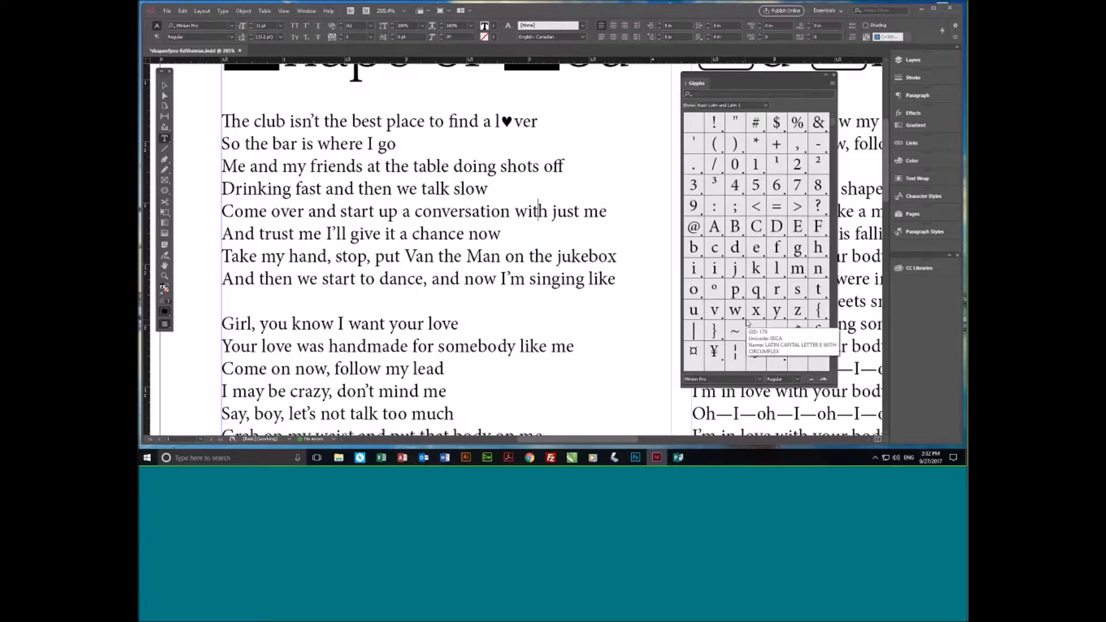
- View the Punctuation, Greek and Ornaments glyph sets of Minion Pro one after another in the glyph grid
{"action": "left_click", "coordinate": [766, 106]}
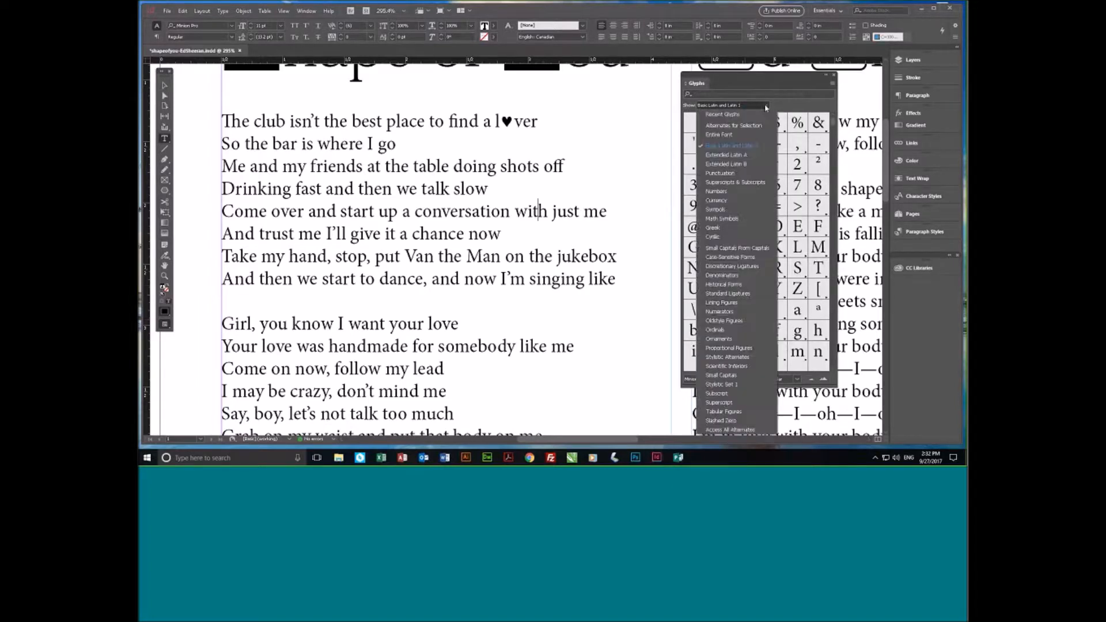
{"action": "left_click", "coordinate": [727, 174]}
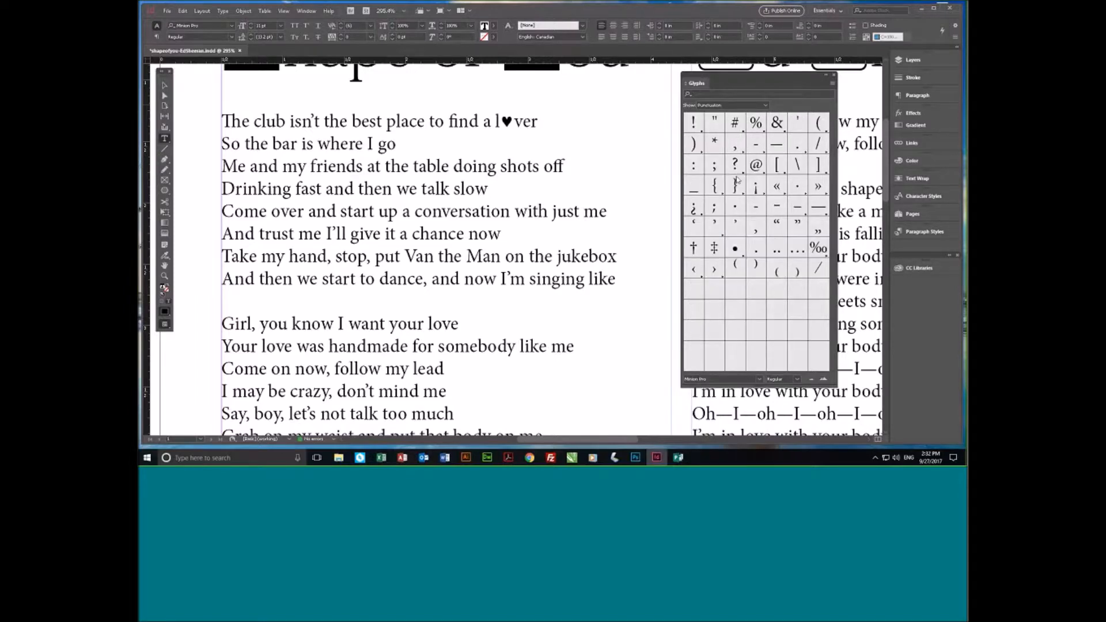
{"action": "left_click", "coordinate": [767, 106]}
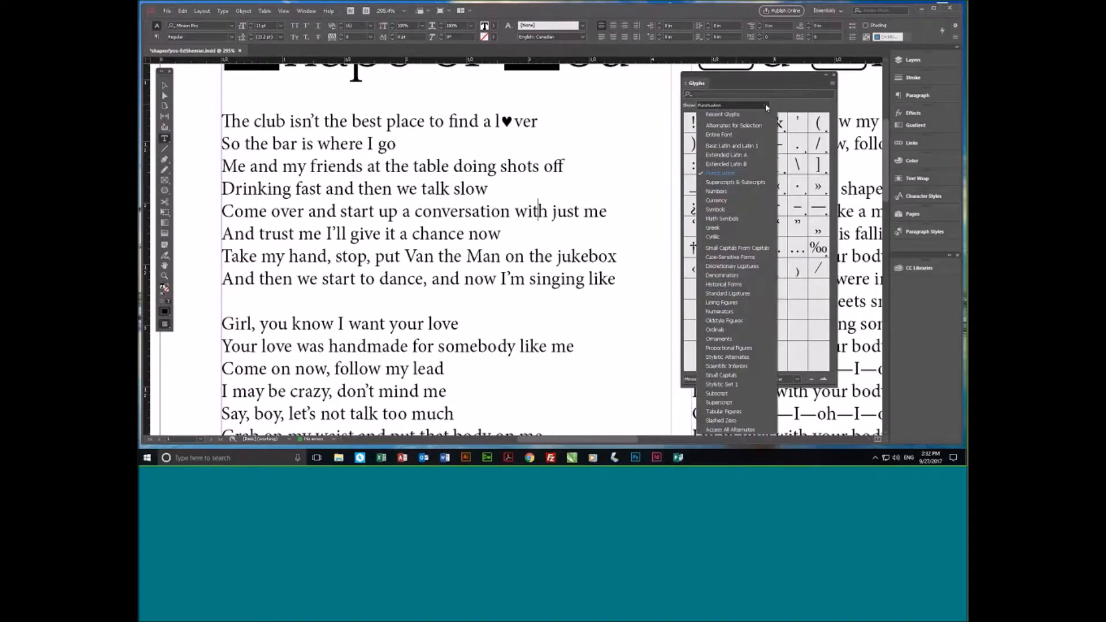
{"action": "left_click", "coordinate": [725, 228]}
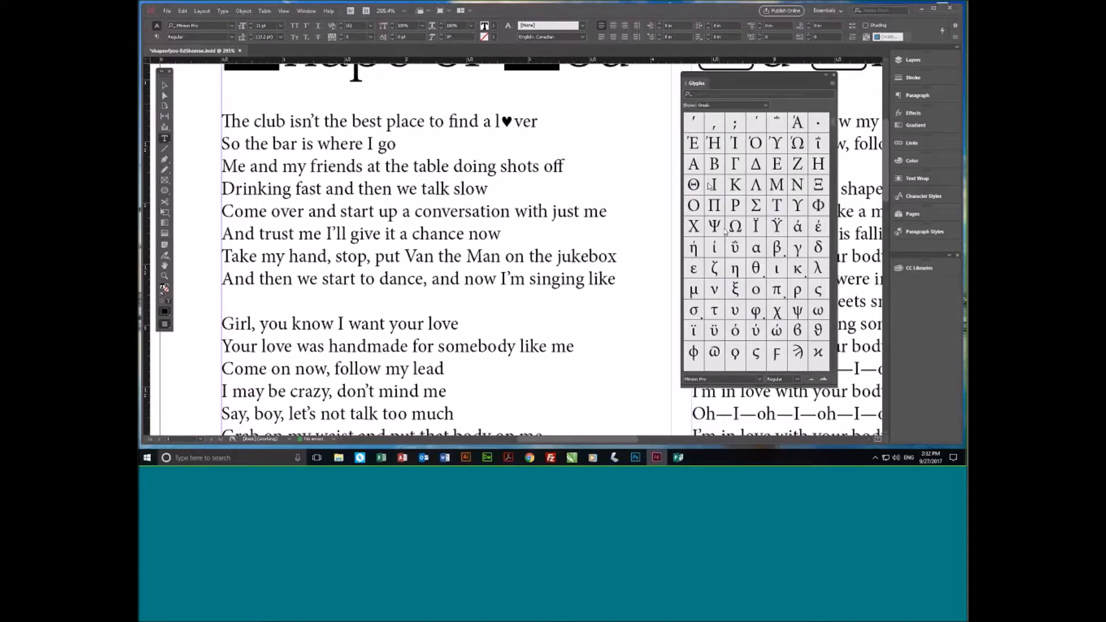
{"action": "left_click", "coordinate": [766, 106]}
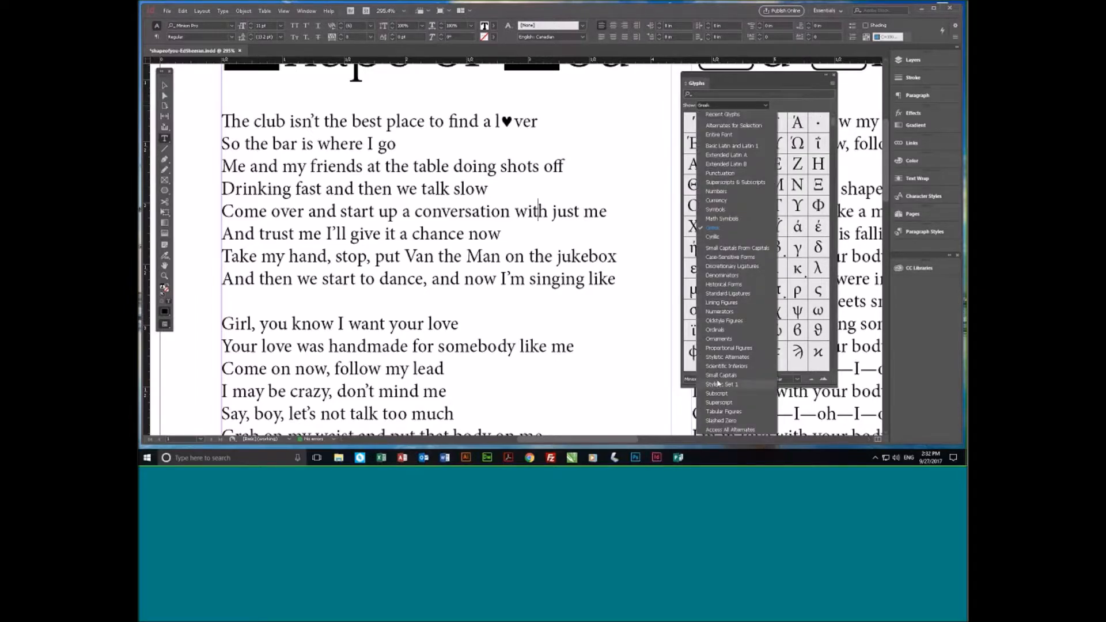
{"action": "left_click", "coordinate": [724, 339]}
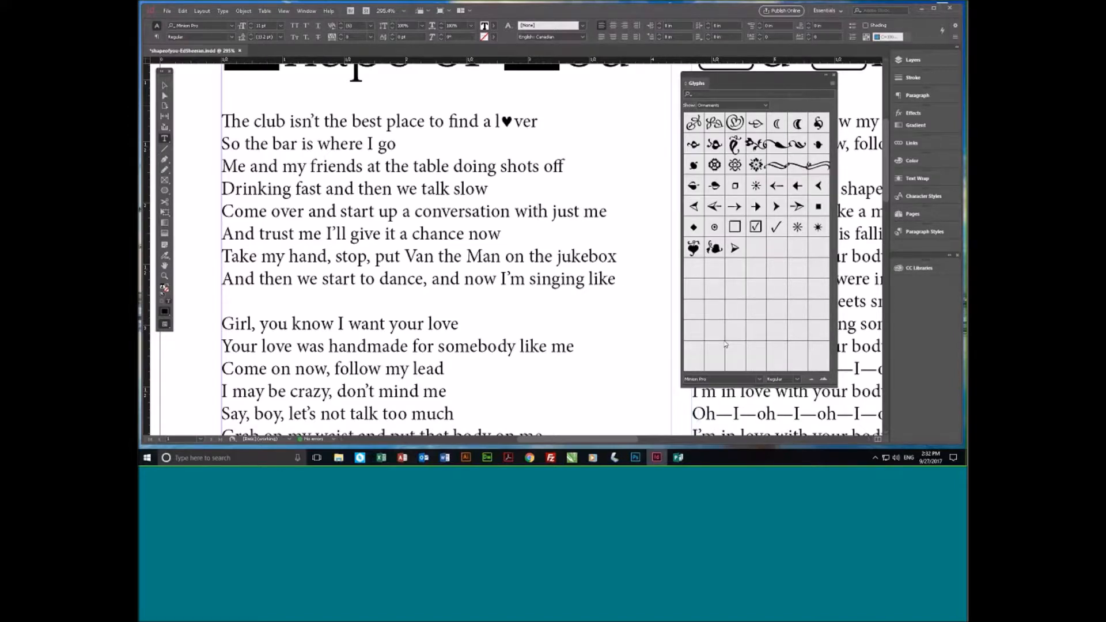
- Set the glyph grid to show the entire font and move the Glyphs panel off the second column of lyrics
{"action": "left_click", "coordinate": [767, 107]}
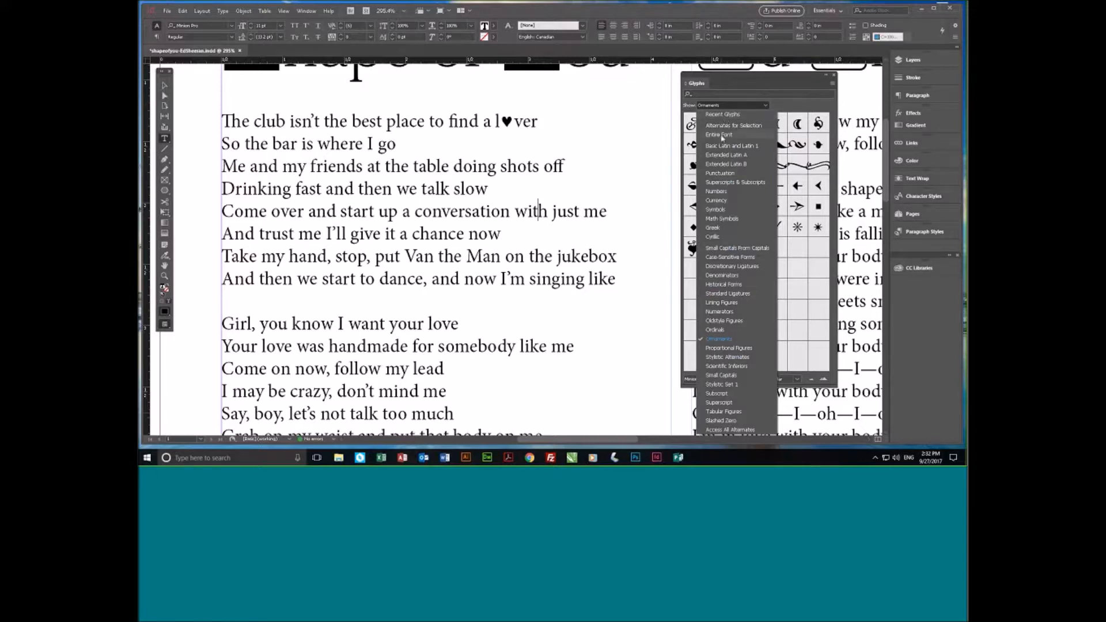
{"action": "left_click", "coordinate": [743, 134]}
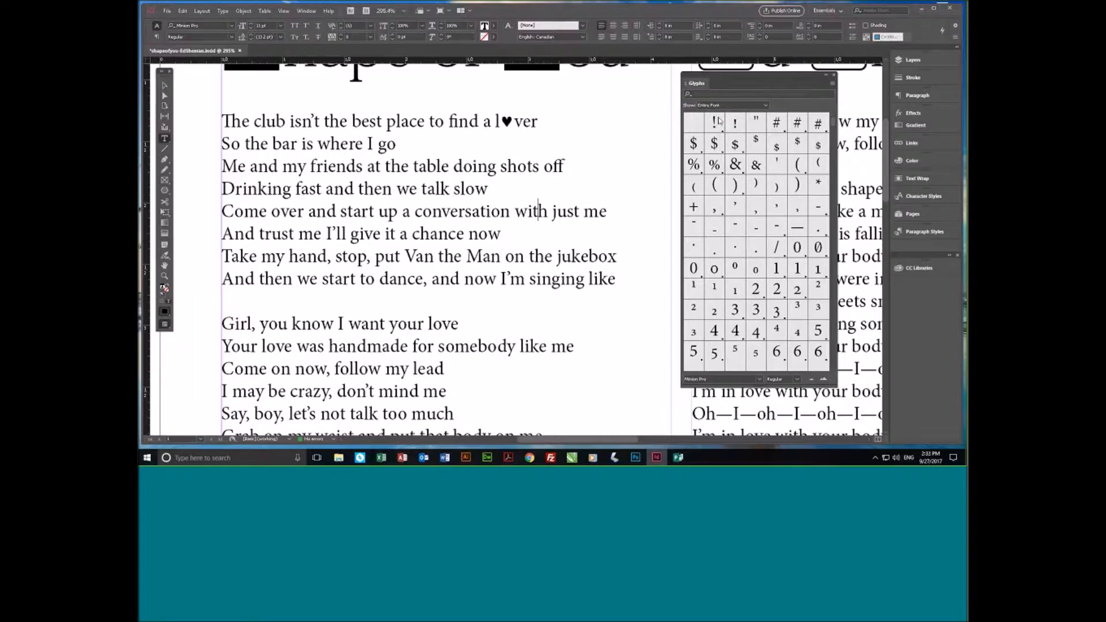
{"action": "left_click_drag", "start_coordinate": [705, 85], "coordinate": [521, 89]}
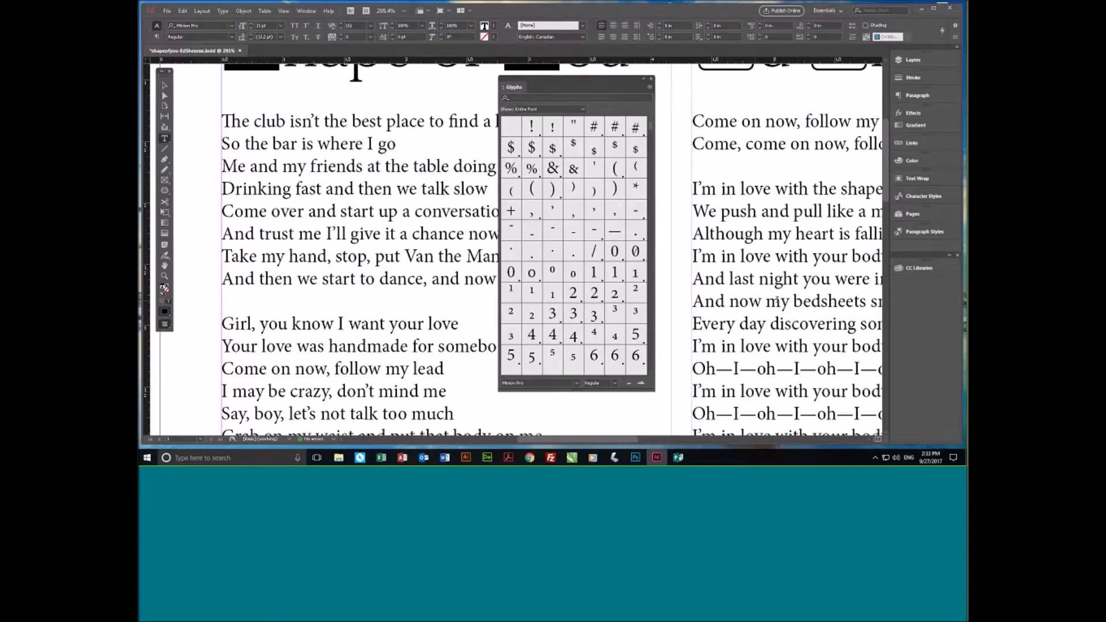
{"action": "scroll", "coordinate": [777, 300], "scroll_direction": "down", "scroll_amount": 3}
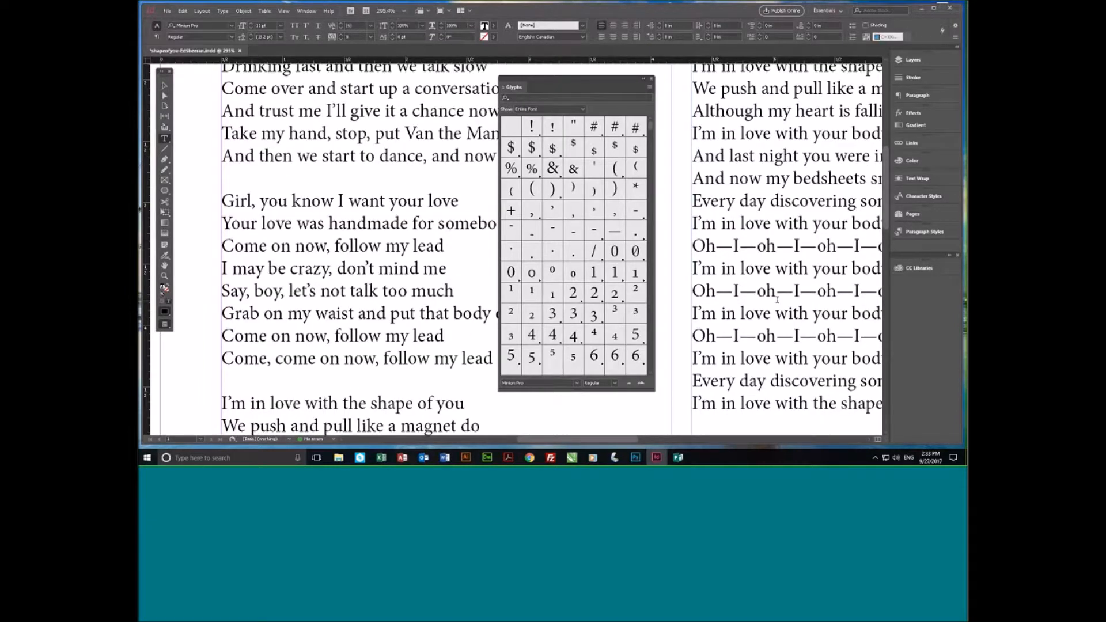
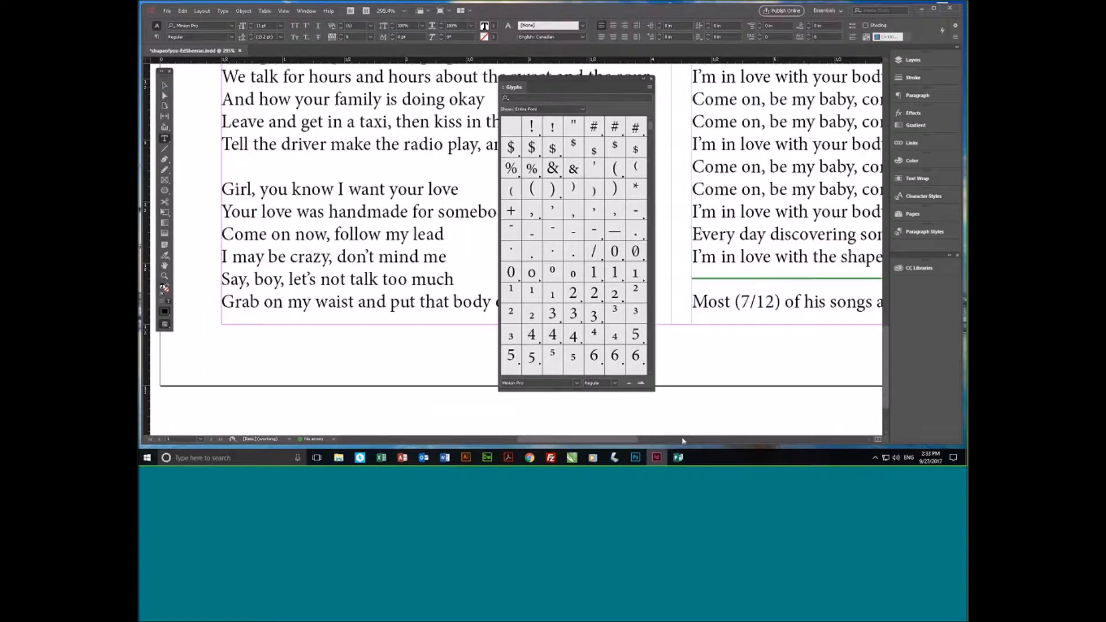
- Move the Glyphs panel off the text and convert 7/12 in the line "Most (7/12) of his songs" to a typographic fraction
{"action": "left_click_drag", "start_coordinate": [589, 82], "coordinate": [385, 81]}
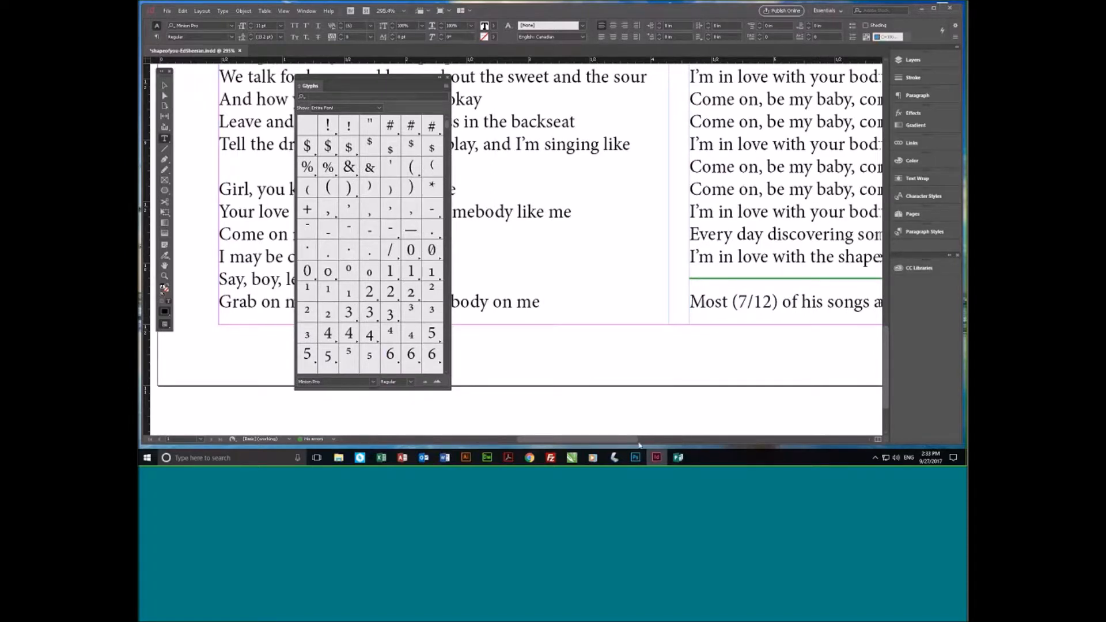
{"action": "scroll", "coordinate": [640, 444], "scroll_direction": "right", "scroll_amount": 4}
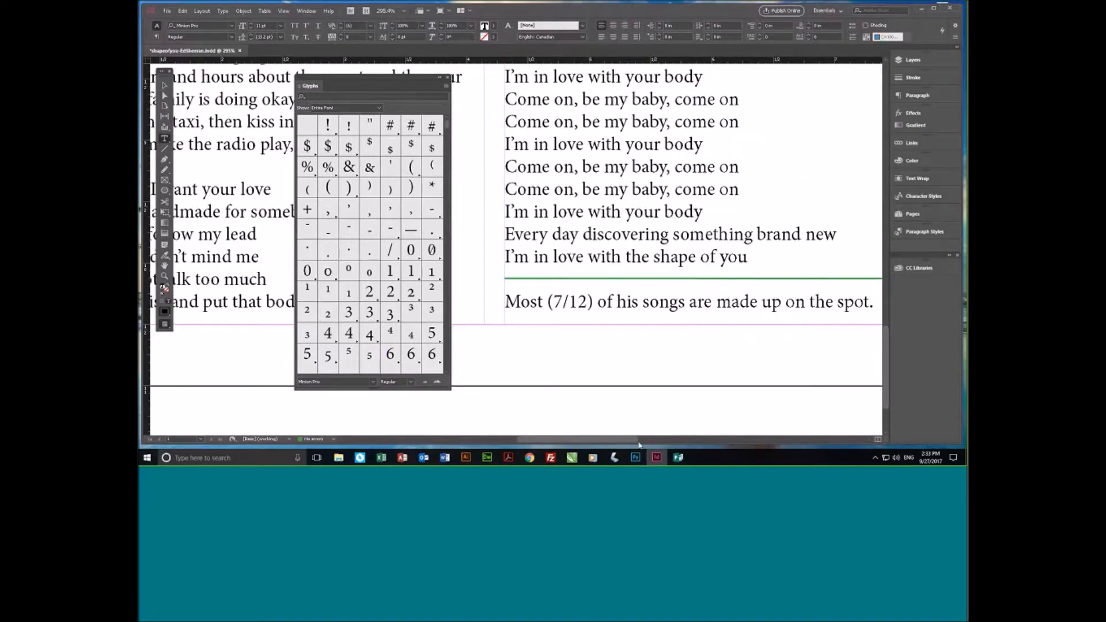
{"action": "left_click_drag", "start_coordinate": [639, 444], "coordinate": [641, 444]}
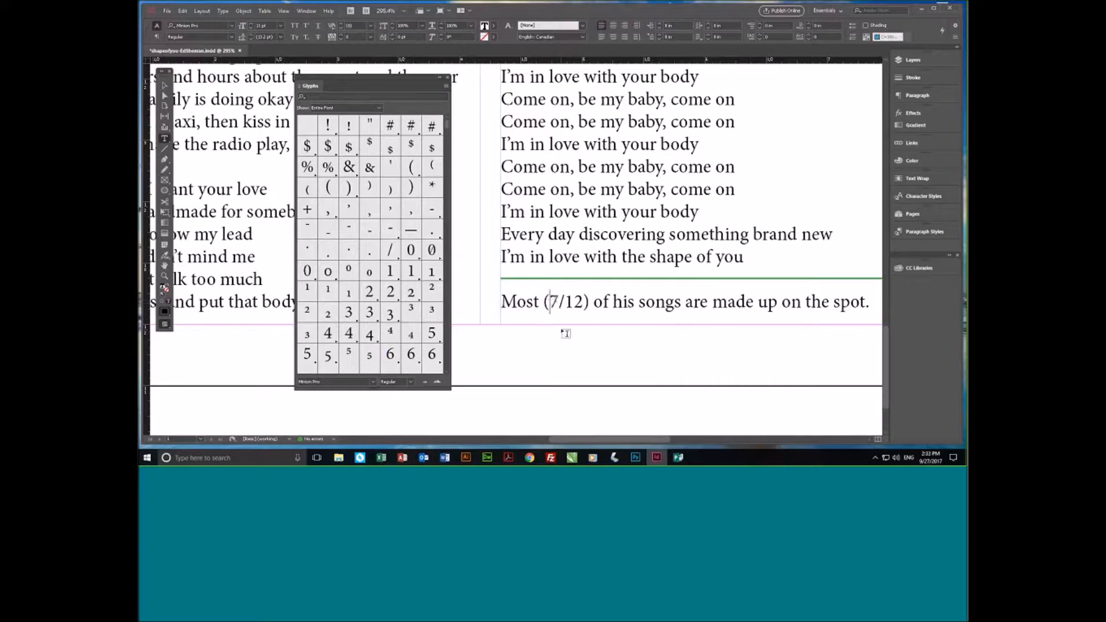
{"action": "key", "text": "shift+Right"}
{"action": "key", "text": "shift+Right"}
{"action": "key", "text": "shift+Right"}
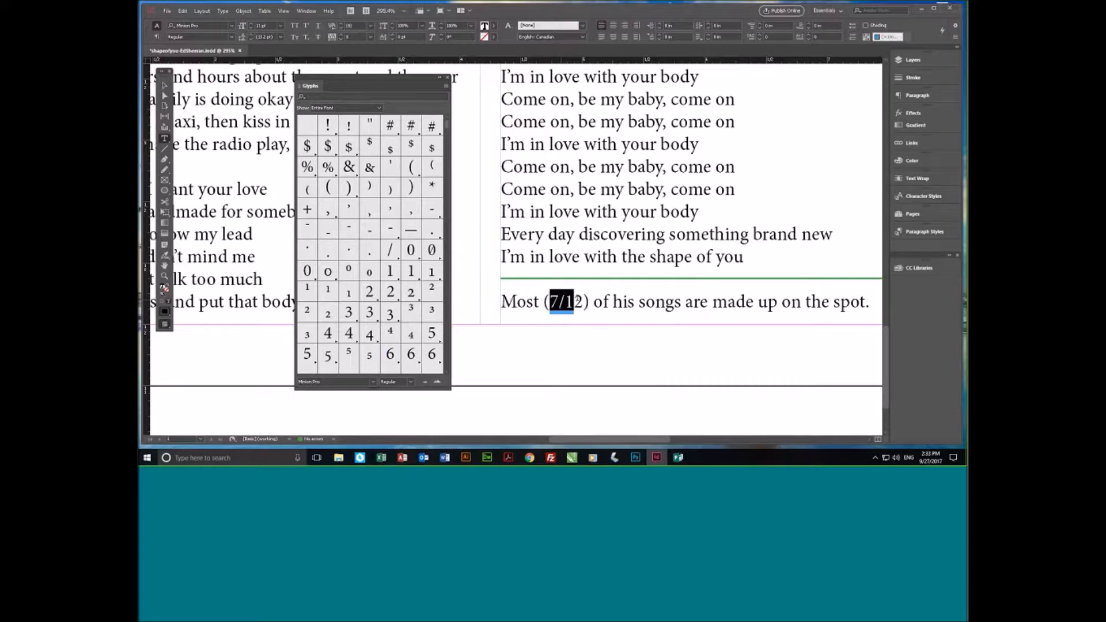
{"action": "key", "text": "shift+Right"}
{"action": "left_click", "coordinate": [590, 322]}
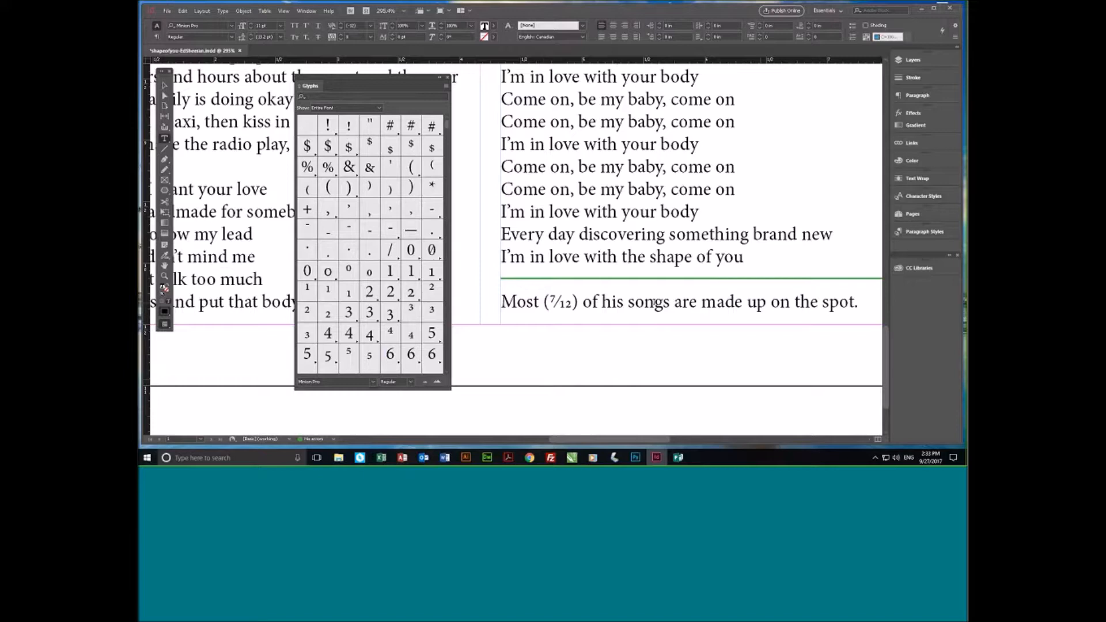
- Add 33/100 after "I'm in love with the shape of you" above the green rule and convert it to a typographic fraction
{"action": "left_click", "coordinate": [759, 260]}
{"action": "type", "text": "33/100"}
{"action": "left_click_drag", "start_coordinate": [755, 256], "coordinate": [811, 255]}
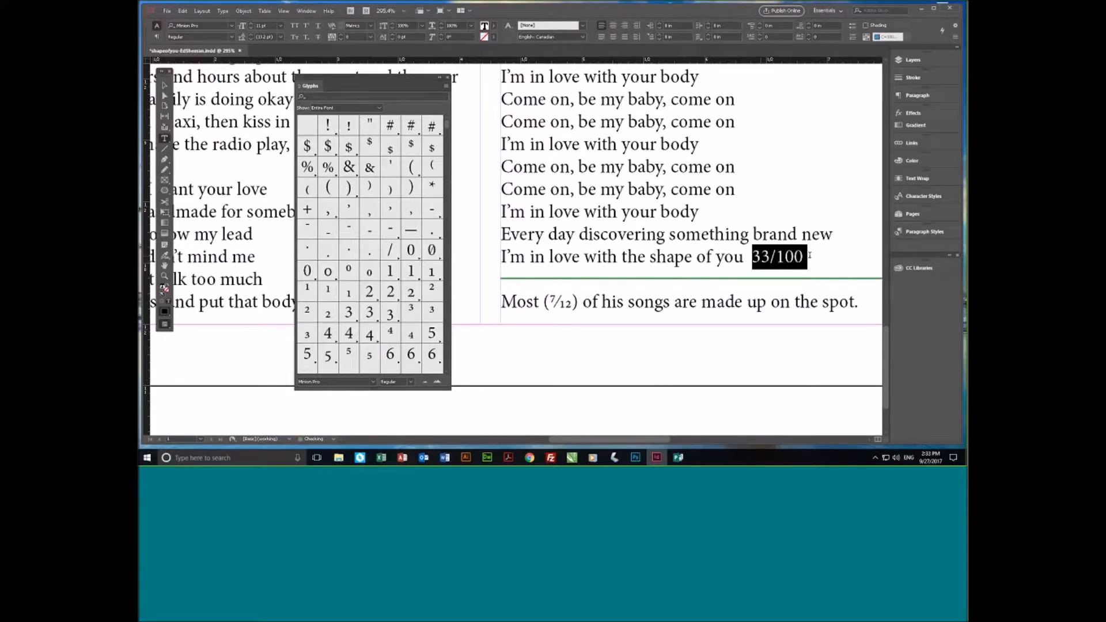
{"action": "left_click", "coordinate": [812, 272]}
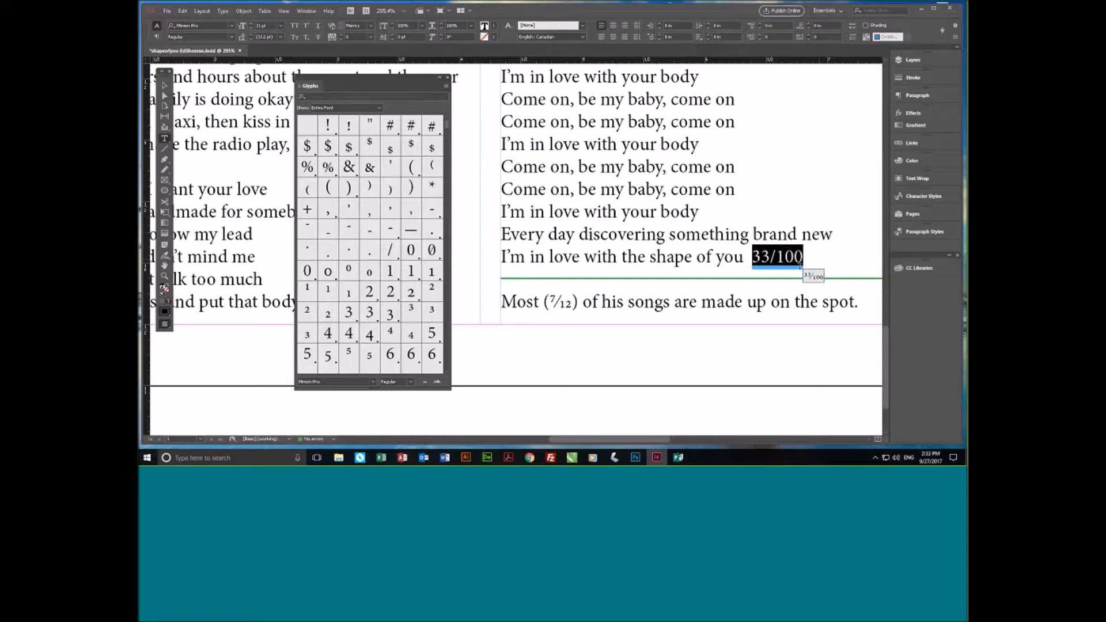
{"action": "left_click", "coordinate": [816, 277]}
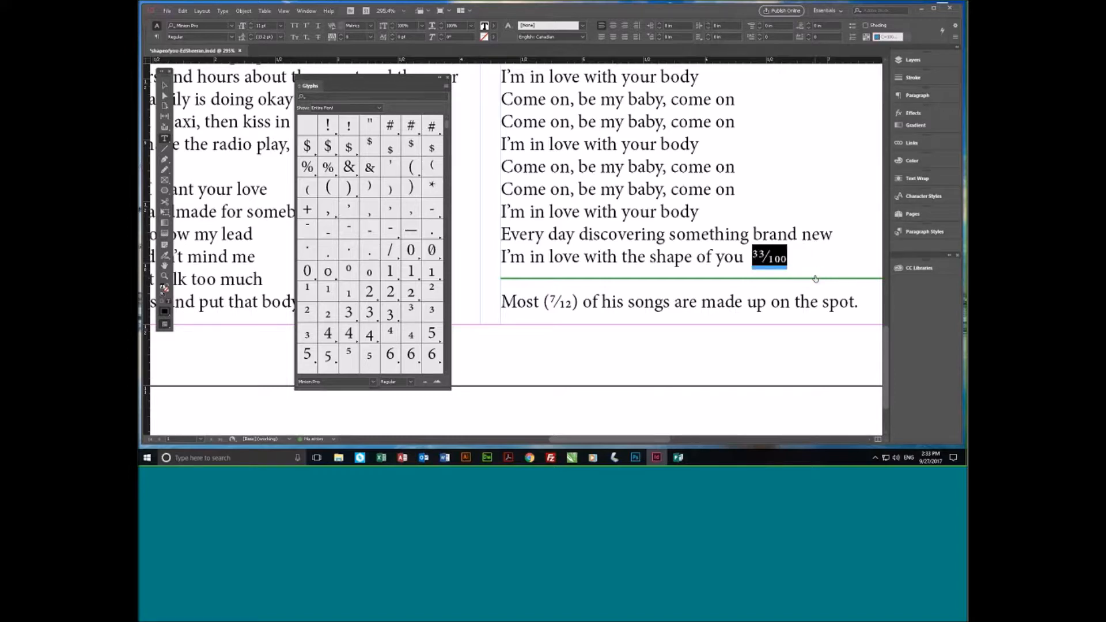
{"action": "mouse_move", "coordinate": [800, 279]}
{"action": "left_click", "coordinate": [824, 252]}
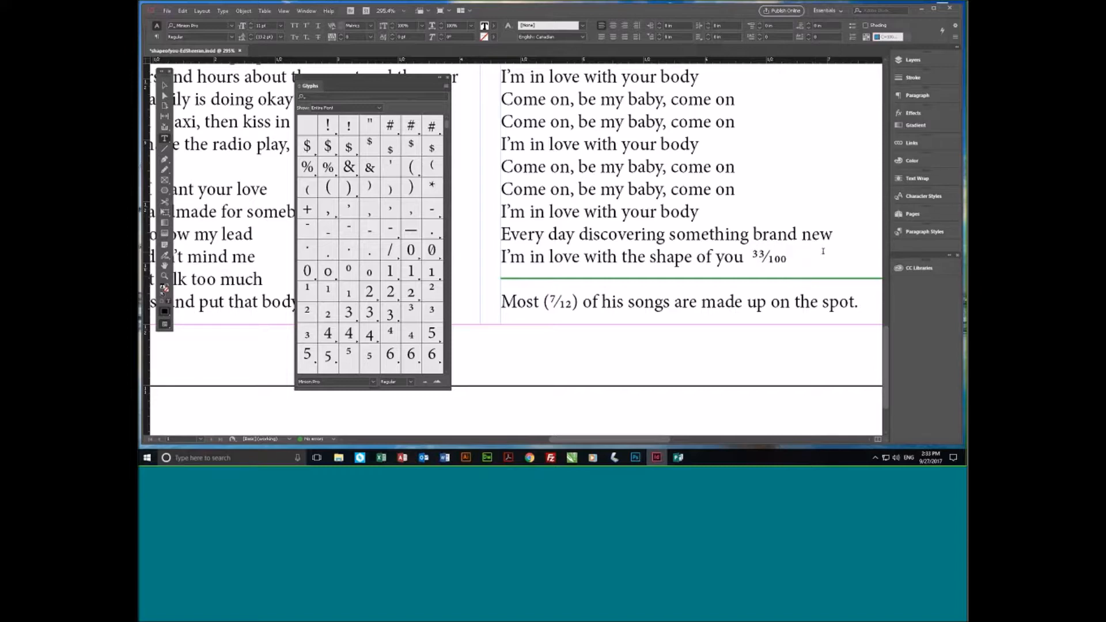
- Delete the 33/100 fraction and the extra spaces after "shape of you"
{"action": "left_click", "coordinate": [748, 257]}
{"action": "left_click_drag", "start_coordinate": [748, 257], "coordinate": [785, 257]}
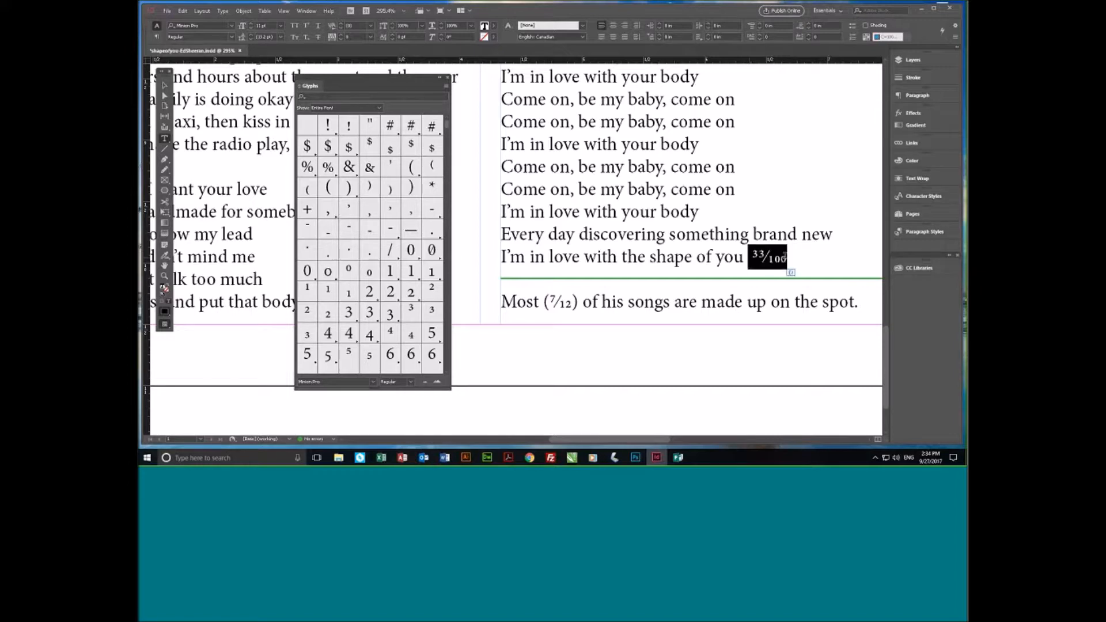
{"action": "key", "text": "BackSpace"}
{"action": "key", "text": "BackSpace"}
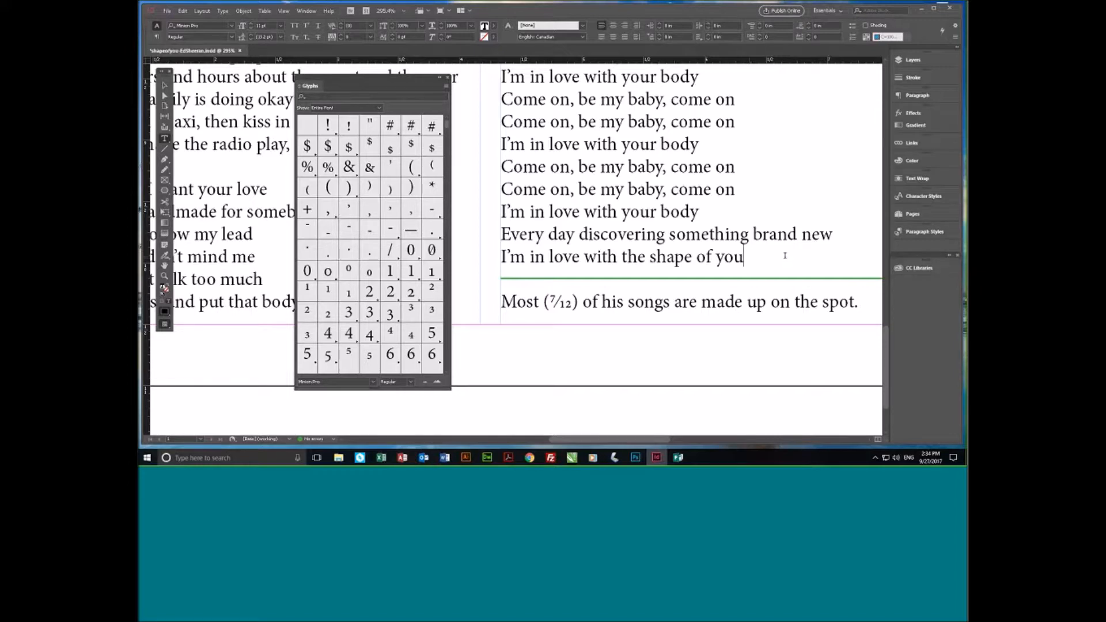
{"action": "key", "text": "Left"}
- Dock the Glyphs panel as an icon grouped with the Paragraph panel, and open and collapse the docked panels to check them
{"action": "left_click_drag", "start_coordinate": [373, 78], "coordinate": [815, 169]}
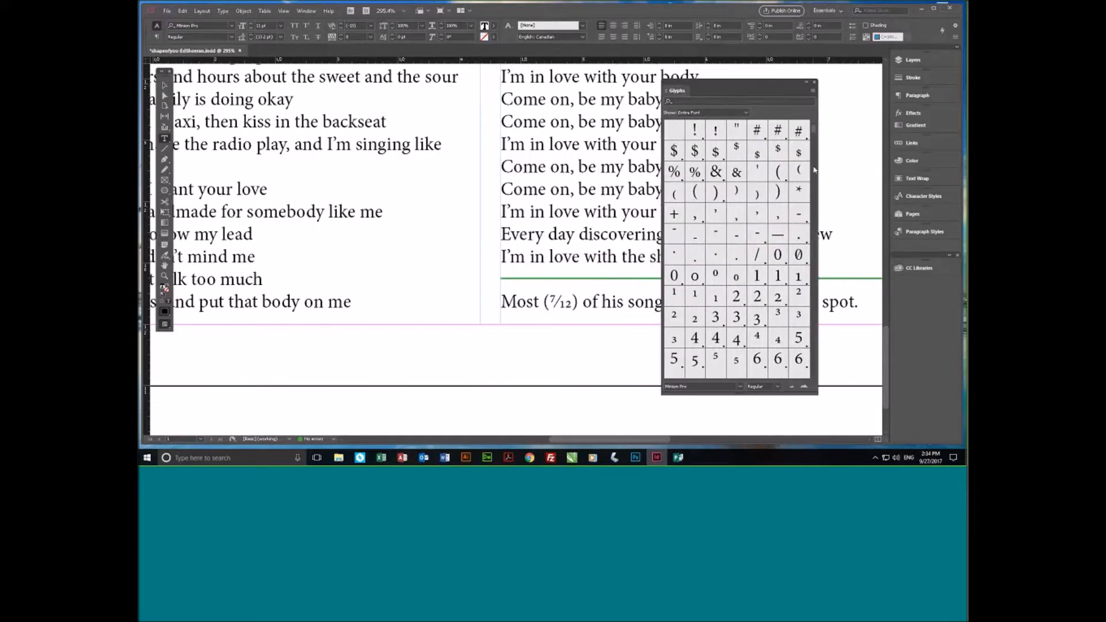
{"action": "left_click", "coordinate": [807, 84]}
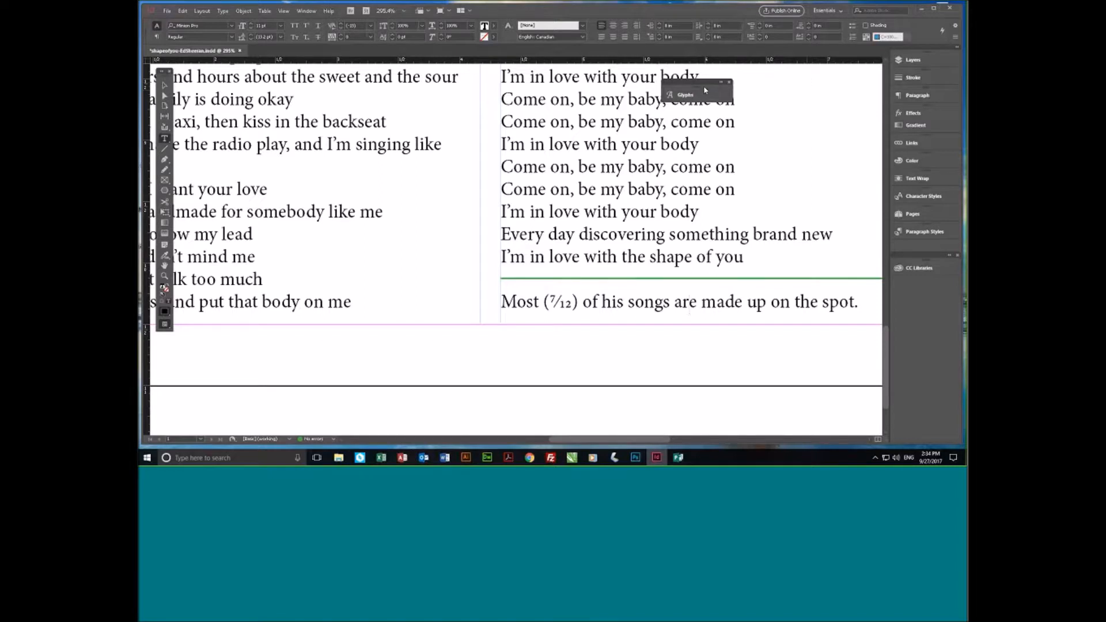
{"action": "left_click_drag", "start_coordinate": [705, 90], "coordinate": [811, 91]}
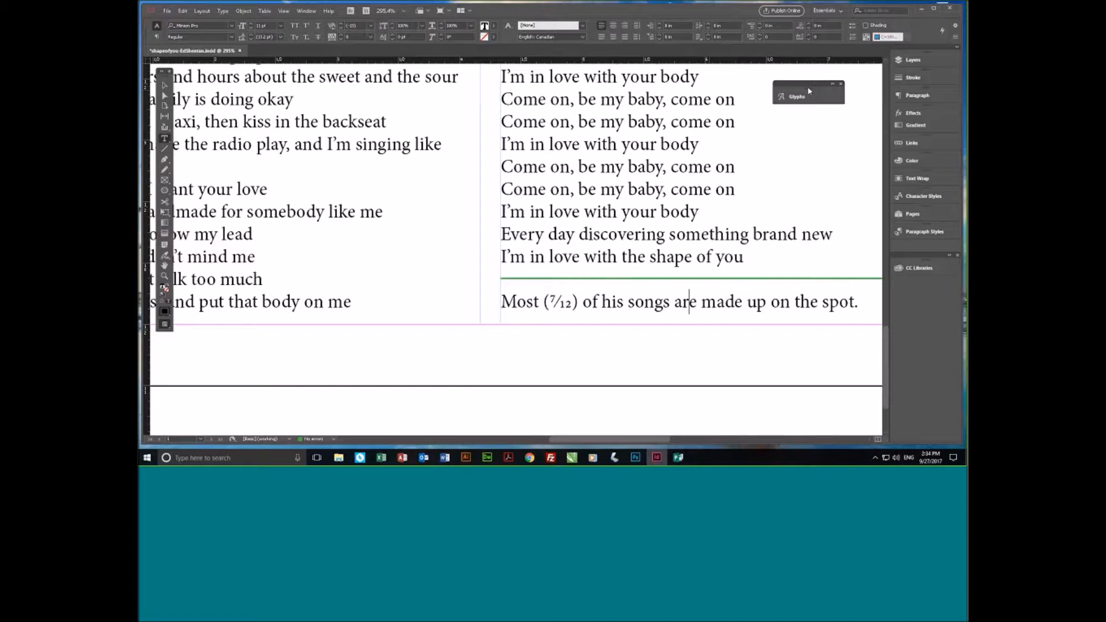
{"action": "left_click_drag", "start_coordinate": [809, 90], "coordinate": [929, 94]}
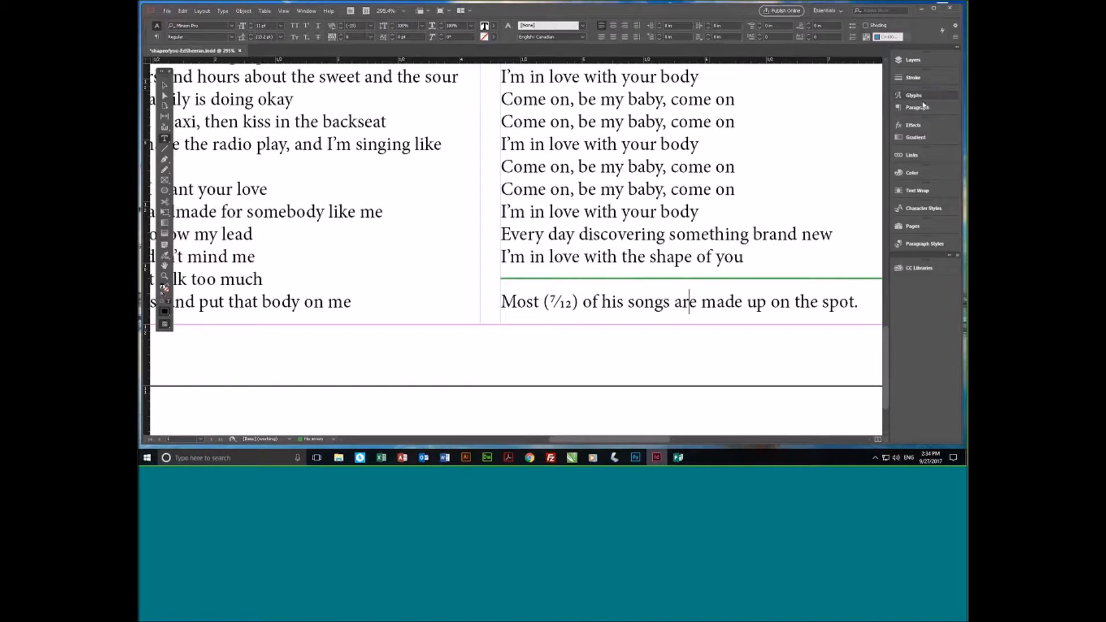
{"action": "left_click", "coordinate": [923, 110]}
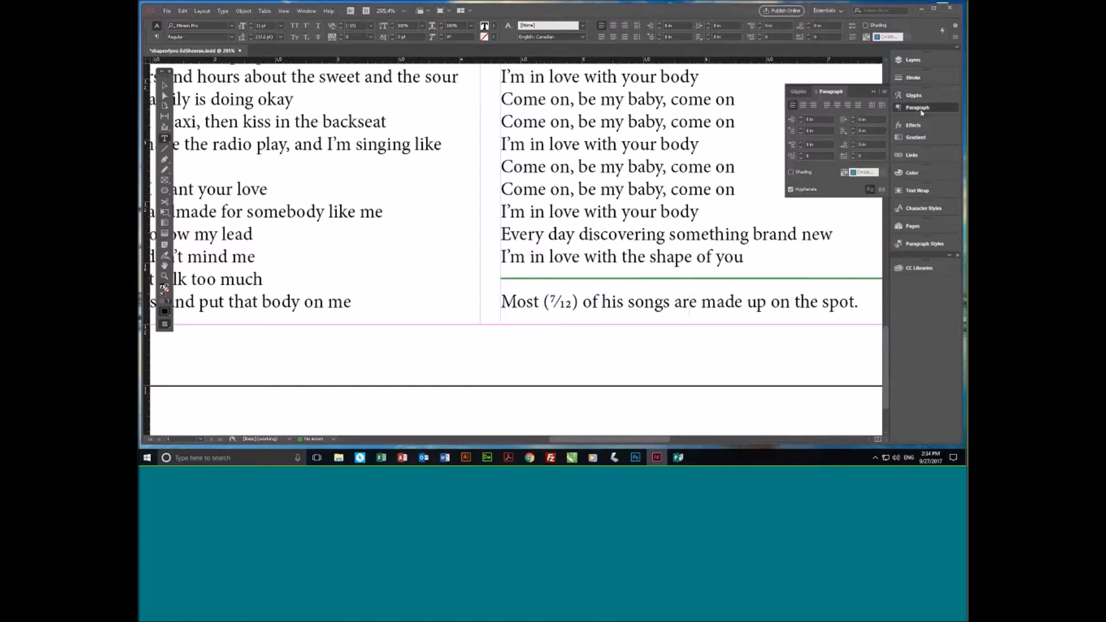
{"action": "left_click", "coordinate": [799, 91]}
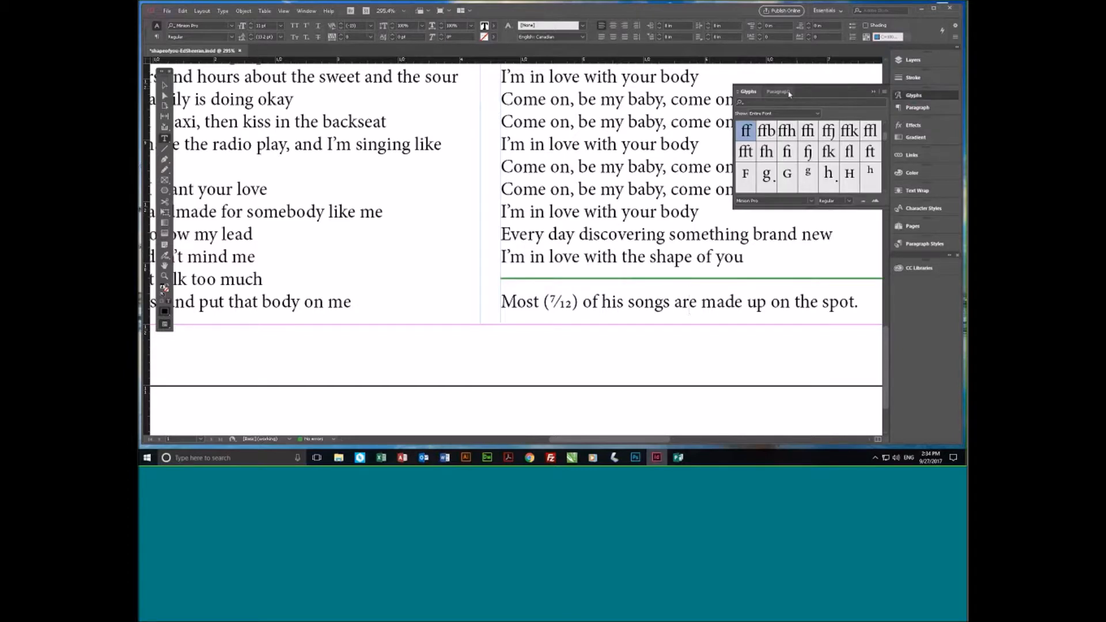
{"action": "left_click", "coordinate": [929, 95]}
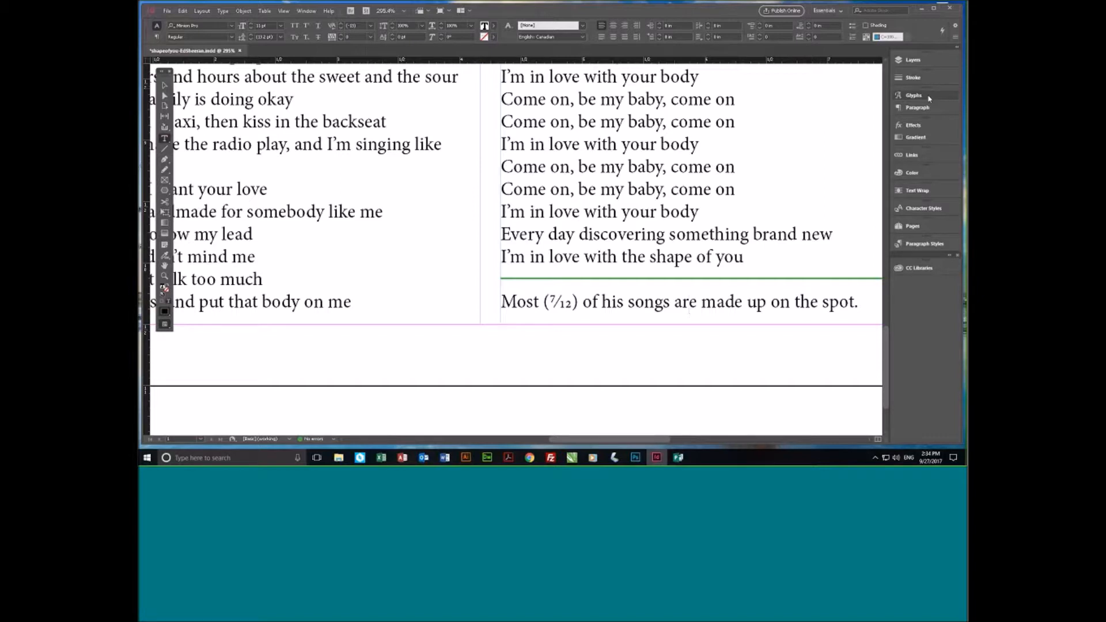
- Save the lyrics document and close it
{"action": "key", "text": "ctrl+s"}
{"action": "left_click", "coordinate": [619, 215]}
{"action": "scroll", "coordinate": [635, 212], "scroll_direction": "up", "scroll_amount": 2}
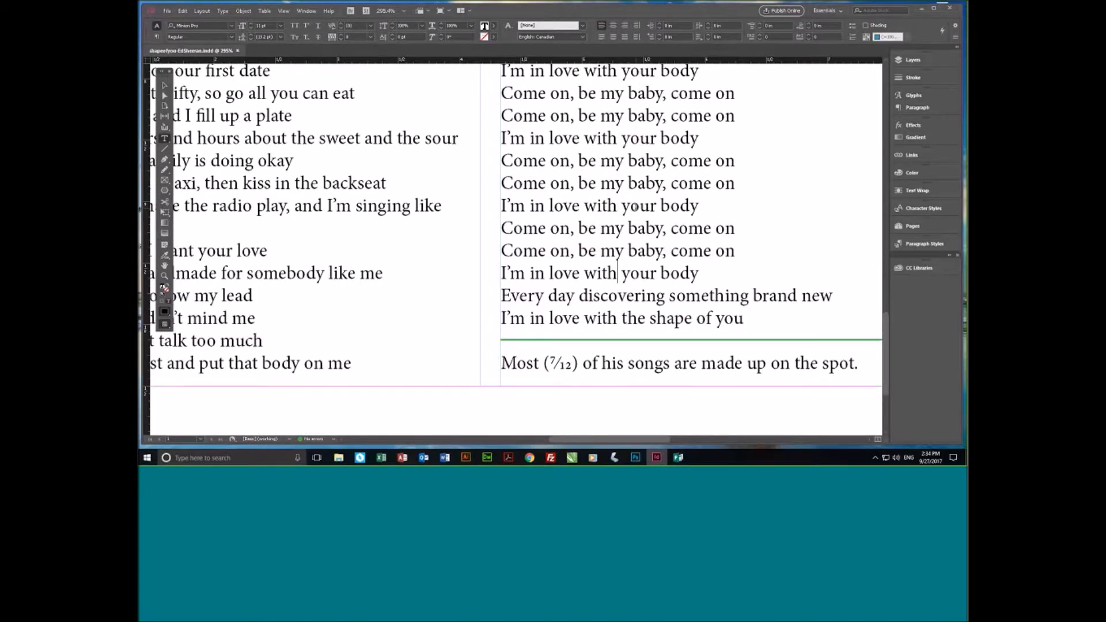
{"action": "scroll", "coordinate": [636, 207], "scroll_direction": "up", "scroll_amount": 4}
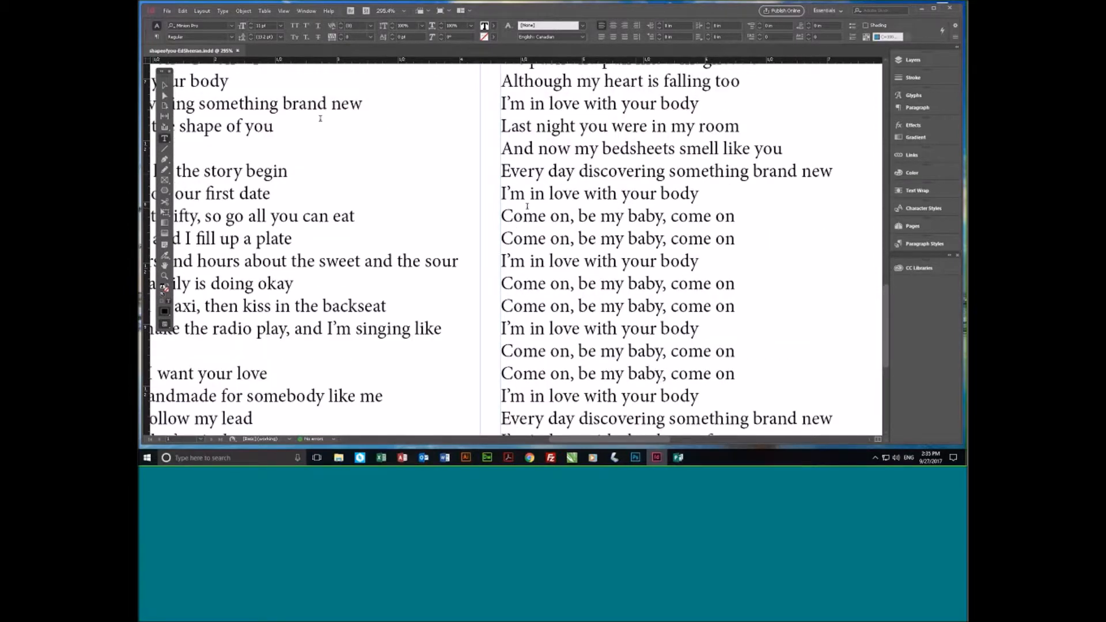
{"action": "left_click", "coordinate": [237, 52]}
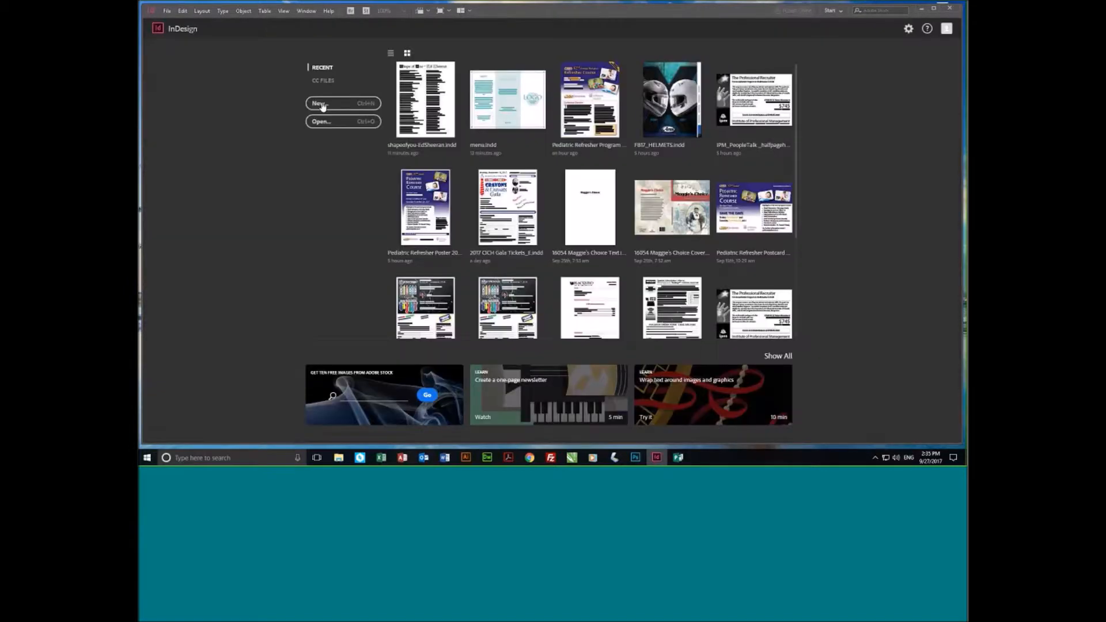
- Create a new two-page document from the recent Custom preset measuring 4.7244 by 4.7244 in
{"action": "left_click", "coordinate": [320, 104]}
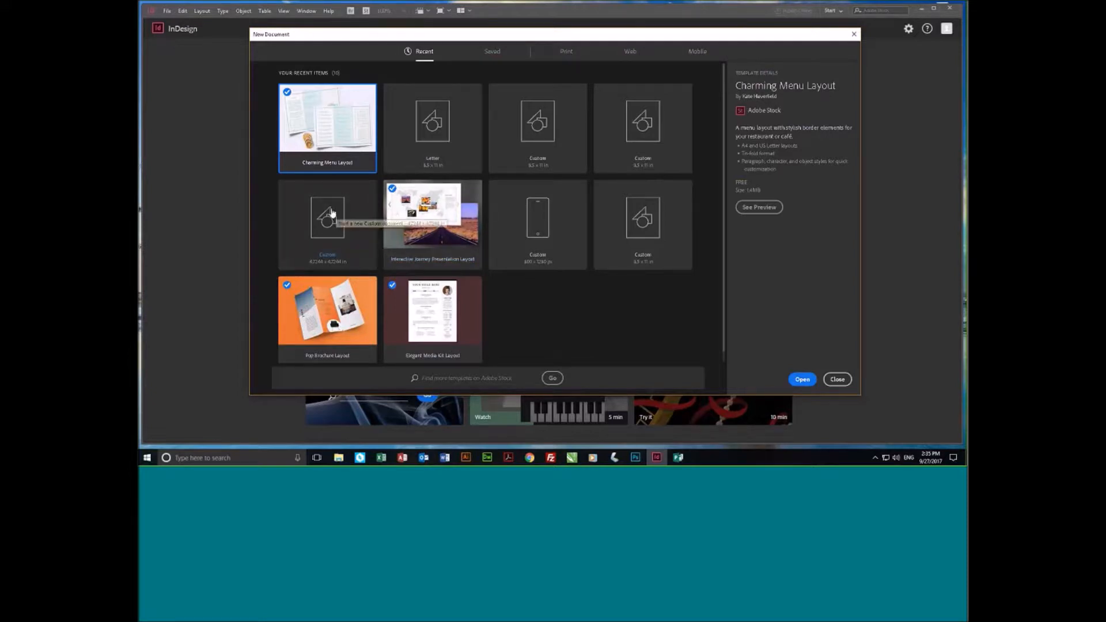
{"action": "left_click", "coordinate": [332, 213]}
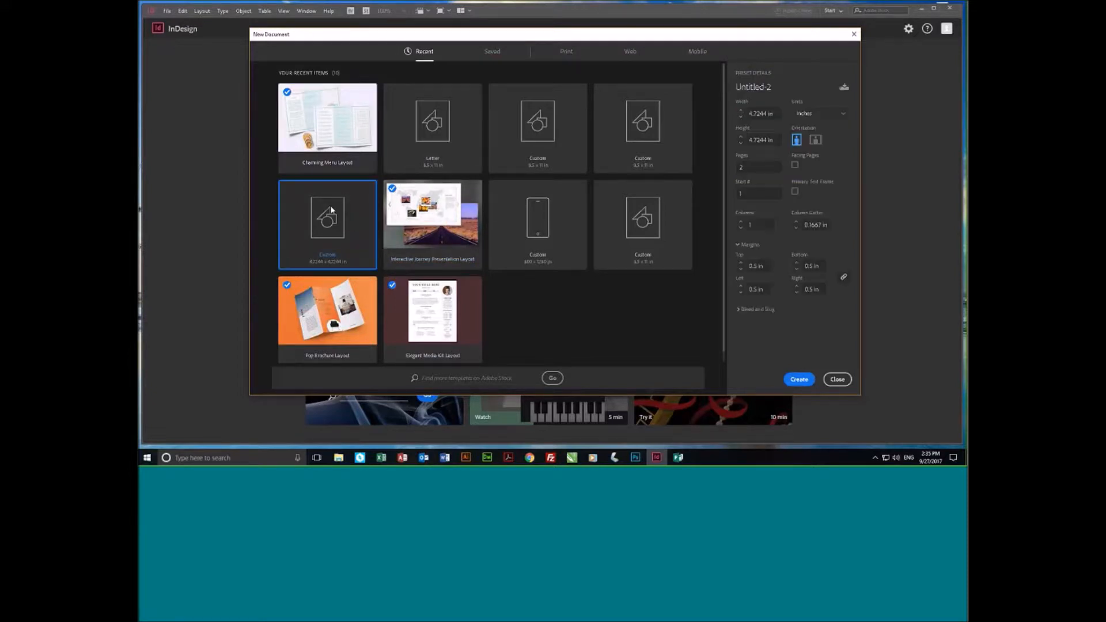
{"action": "left_click", "coordinate": [800, 380]}
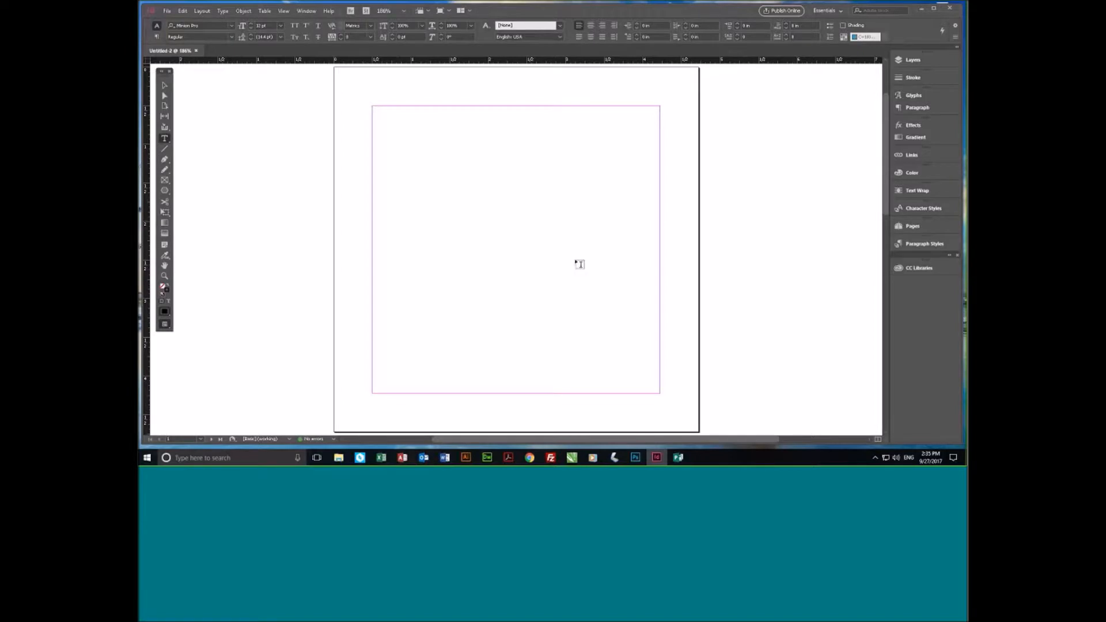
- Draw a diagonal line, a horizontal line about 3.3 in long below it, and a vertical line outside the right margin with the Line tool
{"action": "left_click", "coordinate": [169, 156]}
{"action": "left_click", "coordinate": [166, 150]}
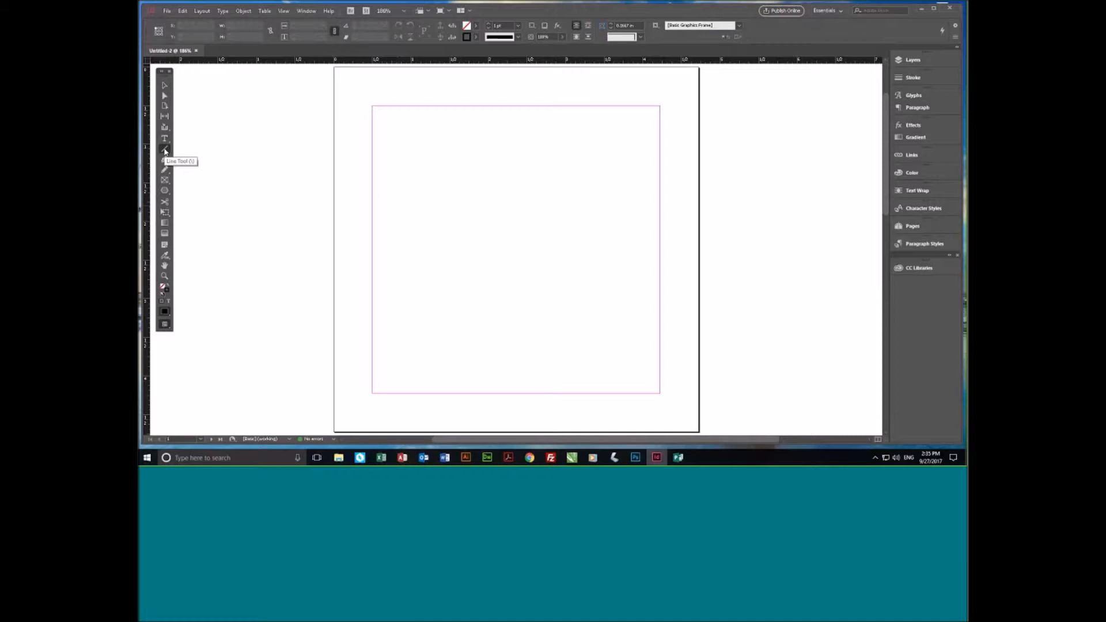
{"action": "left_click_drag", "start_coordinate": [472, 130], "coordinate": [637, 182]}
{"action": "key", "text": "ctrl+shift+a"}
{"action": "left_click_drag", "start_coordinate": [636, 255], "coordinate": [385, 254]}
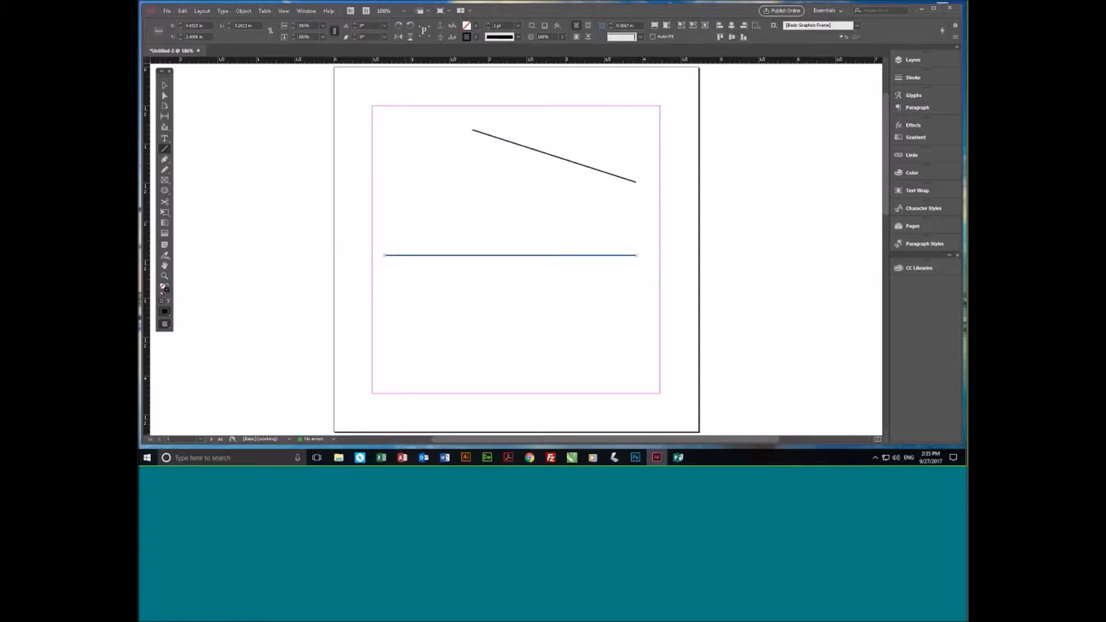
{"action": "mouse_move", "coordinate": [690, 133]}
{"action": "left_mouse_down"}
{"action": "mouse_move", "coordinate": [672, 301]}
{"action": "mouse_move", "coordinate": [639, 334]}
{"action": "mouse_move", "coordinate": [669, 360]}
{"action": "mouse_move", "coordinate": [695, 361]}
{"action": "mouse_move", "coordinate": [659, 306]}
{"action": "mouse_move", "coordinate": [674, 306]}
{"action": "mouse_move", "coordinate": [689, 373]}
{"action": "left_mouse_up"}
- Select the diagonal line in the upper part of the page and delete it
{"action": "left_click", "coordinate": [163, 86]}
{"action": "left_click_drag", "start_coordinate": [410, 102], "coordinate": [657, 220]}
{"action": "key", "text": "Delete"}
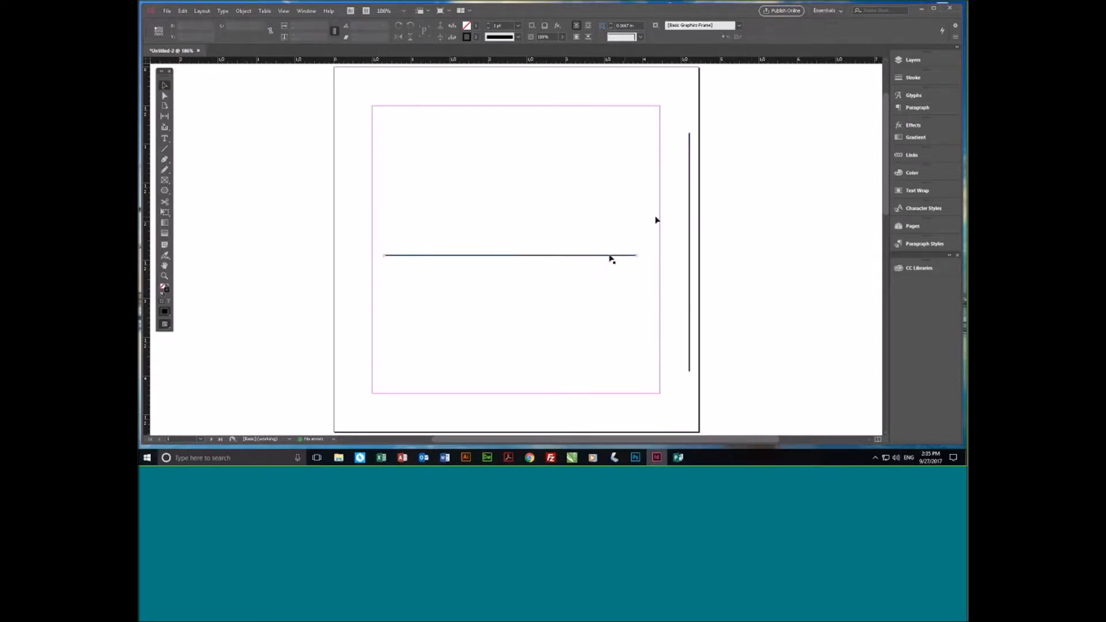
- Move the horizontal line to the upper part of the page, shorten it to about 1.64 in and set its stroke weight to 6 pt
{"action": "left_click_drag", "start_coordinate": [611, 259], "coordinate": [508, 157]}
{"action": "left_click_drag", "start_coordinate": [382, 157], "coordinate": [428, 148]}
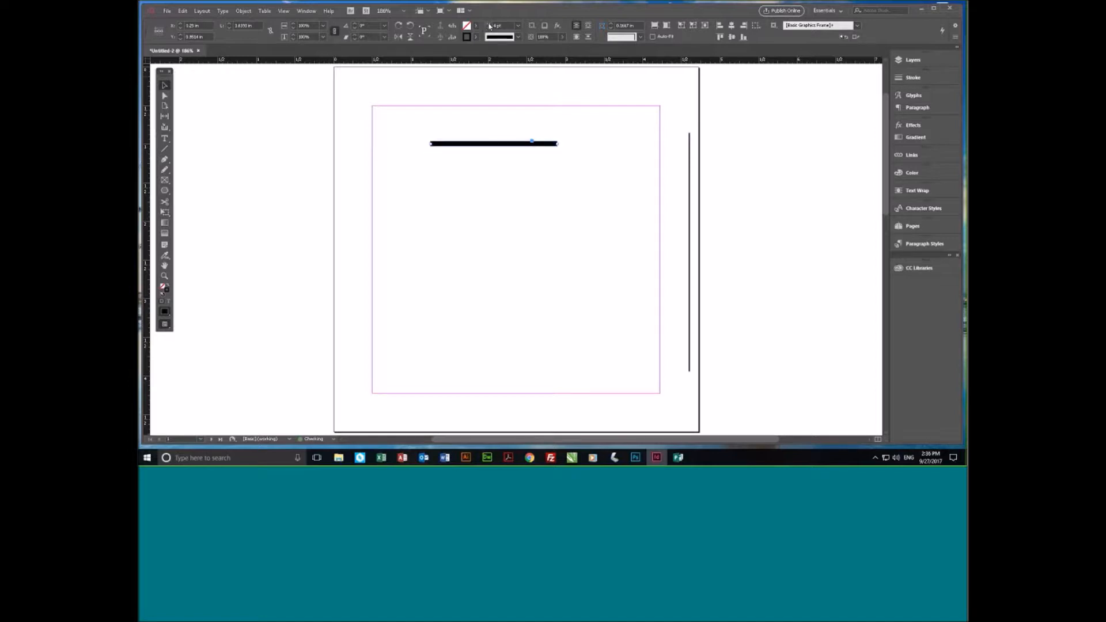
{"action": "key", "text": "ctrl+equal"}
{"action": "key", "text": "ctrl+equal"}
{"action": "key", "text": "ctrl+equal"}
{"action": "key", "text": "ctrl+equal"}
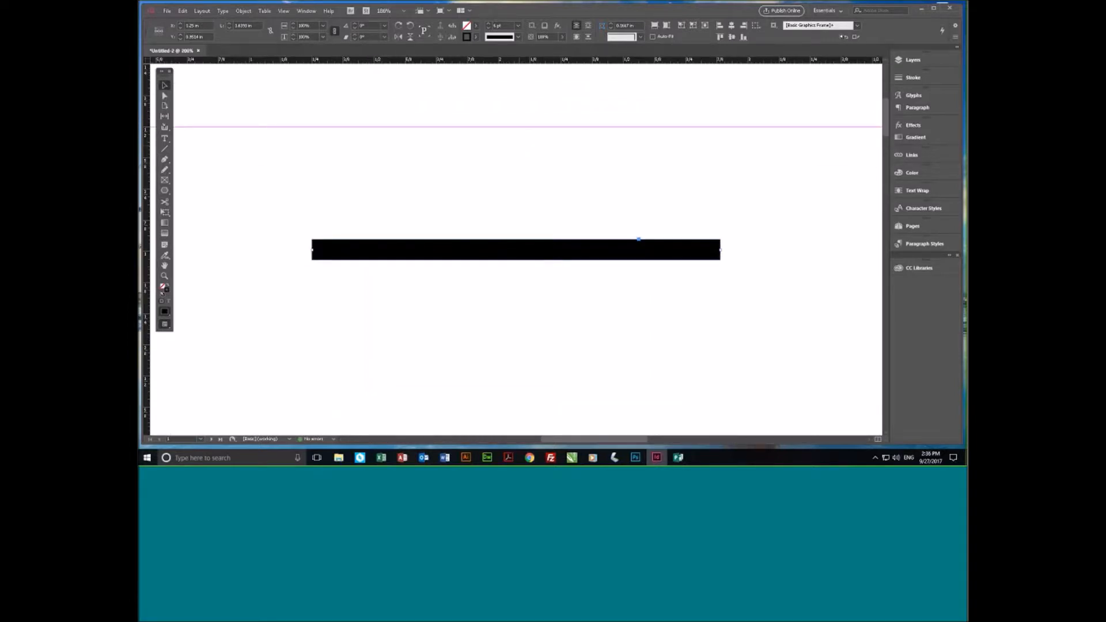
- Move the thick horizontal line up close to the top margin guide and slightly left, and open its stroke settings
{"action": "left_click_drag", "start_coordinate": [531, 254], "coordinate": [531, 233]}
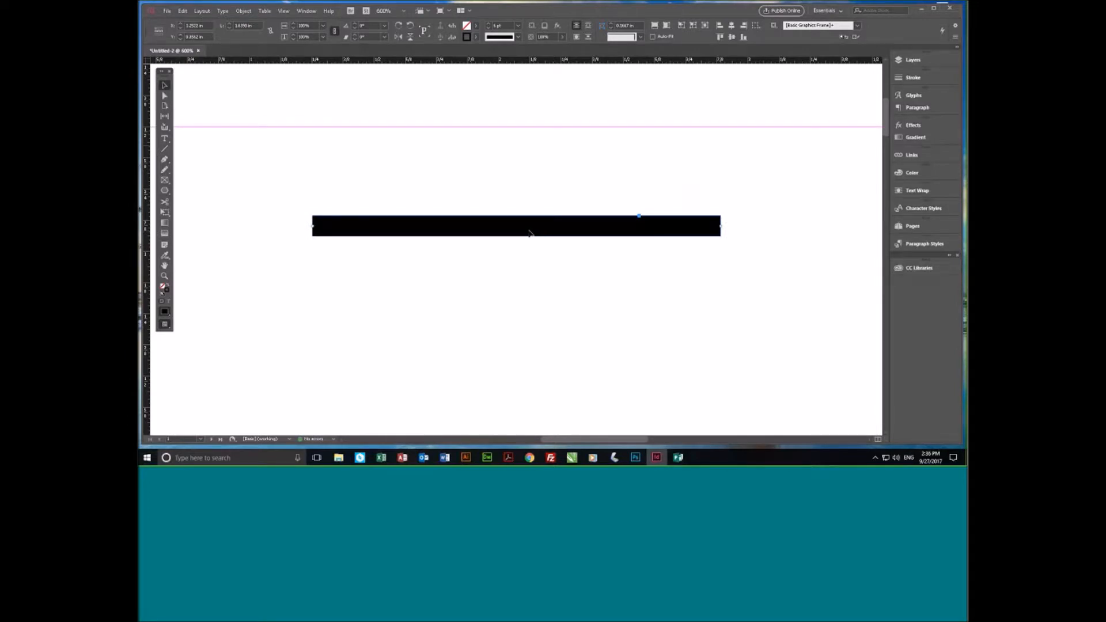
{"action": "left_click_drag", "start_coordinate": [543, 229], "coordinate": [543, 177]}
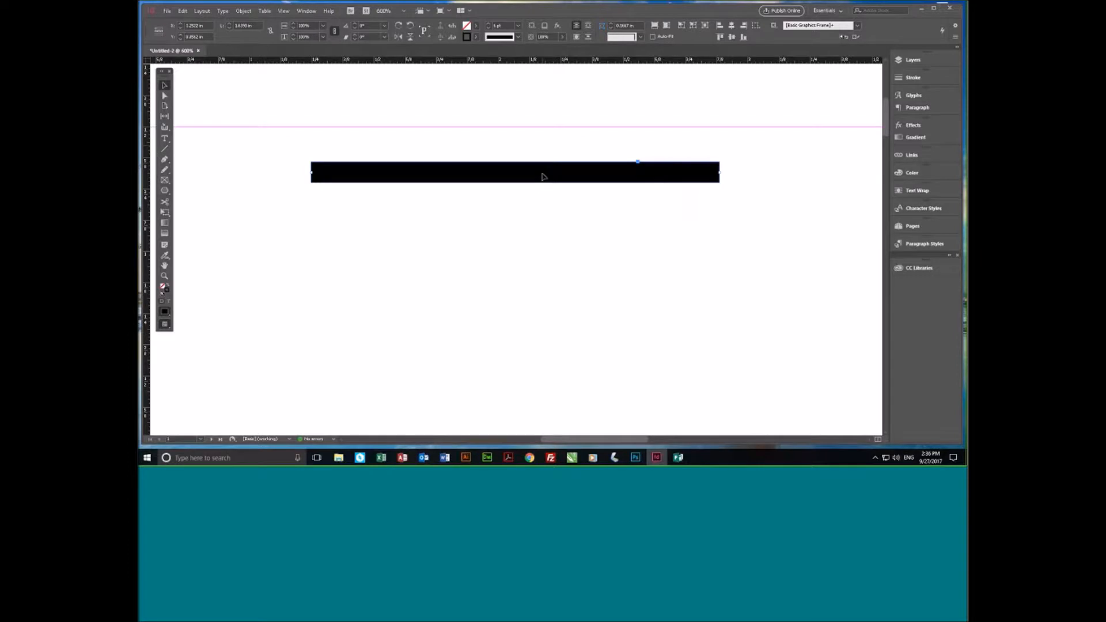
{"action": "left_click", "coordinate": [926, 79]}
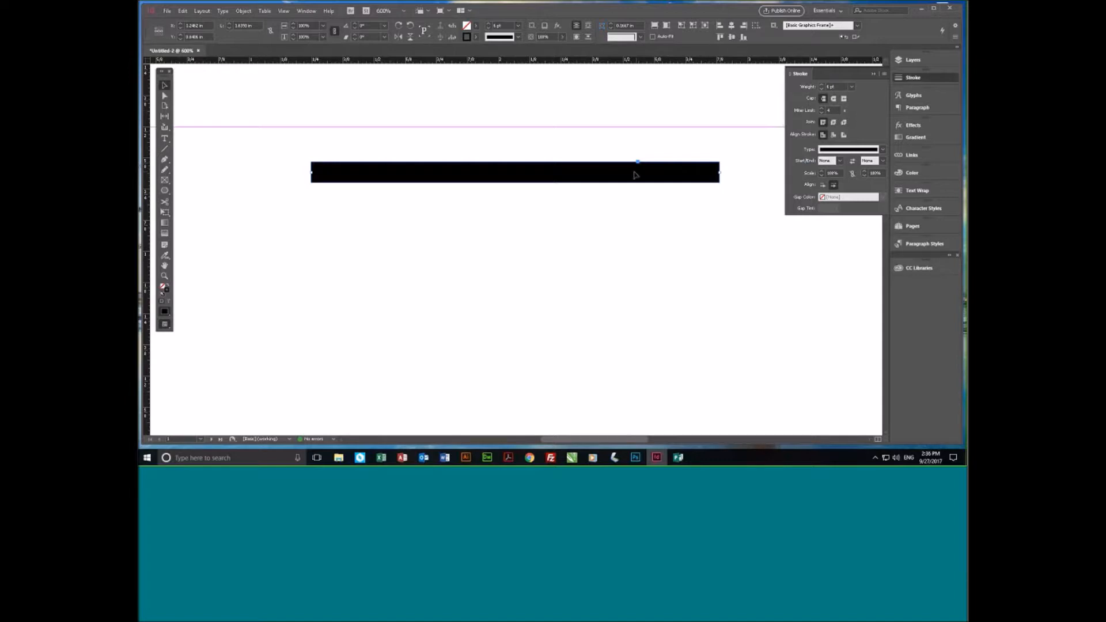
{"action": "key", "text": "ctrl+z"}
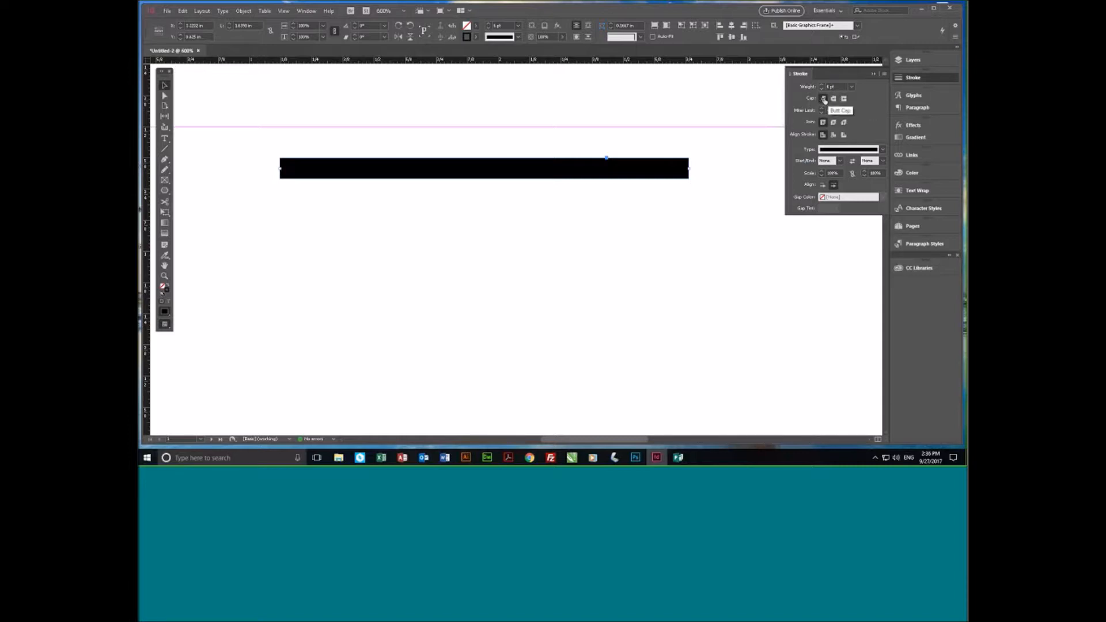
- Show the thick line's path with the Direct Selection tool and set its ends to Round Cap
{"action": "left_click", "coordinate": [825, 99]}
{"action": "left_click", "coordinate": [167, 98]}
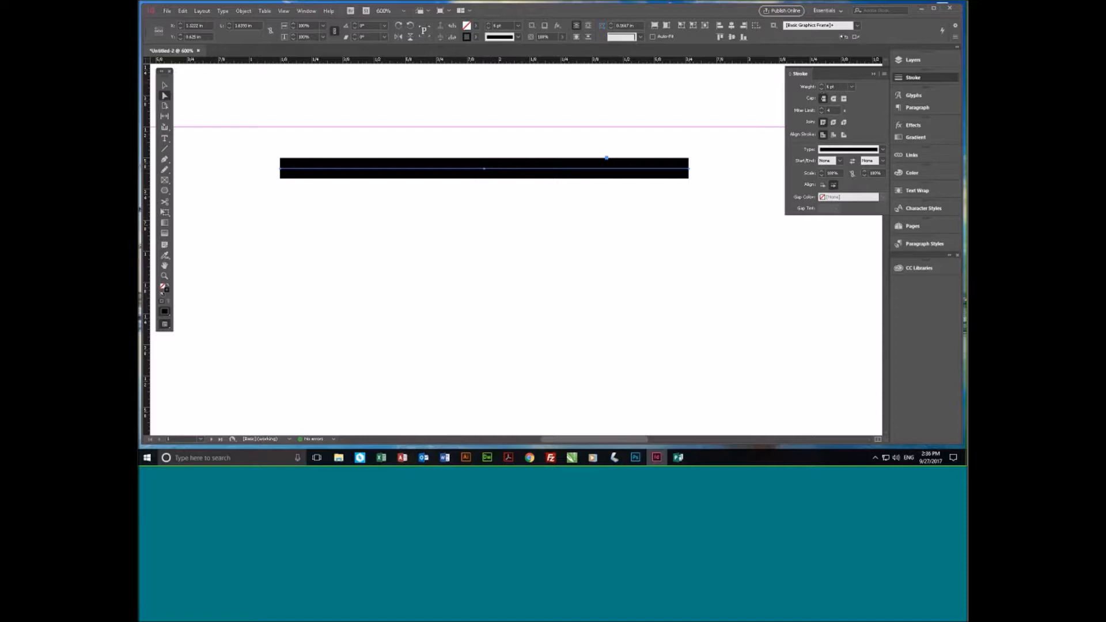
{"action": "left_click", "coordinate": [826, 99]}
{"action": "left_click", "coordinate": [834, 100]}
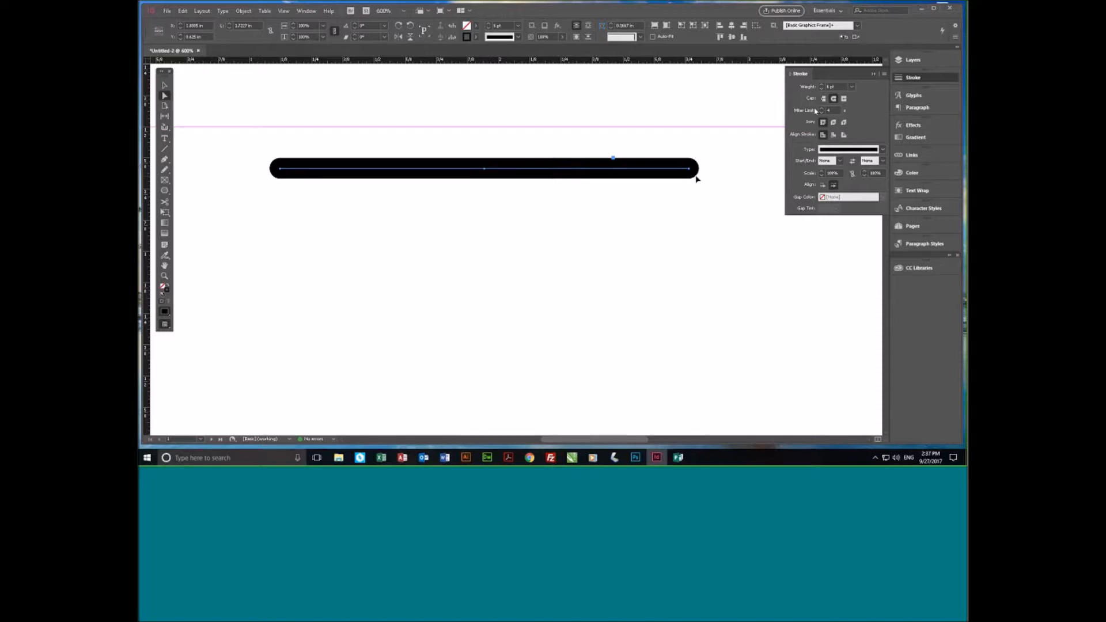
- Set the thick line's ends to Butt Cap and its stroke type to Thick - Thick
{"action": "left_click", "coordinate": [844, 99]}
{"action": "left_click", "coordinate": [824, 99]}
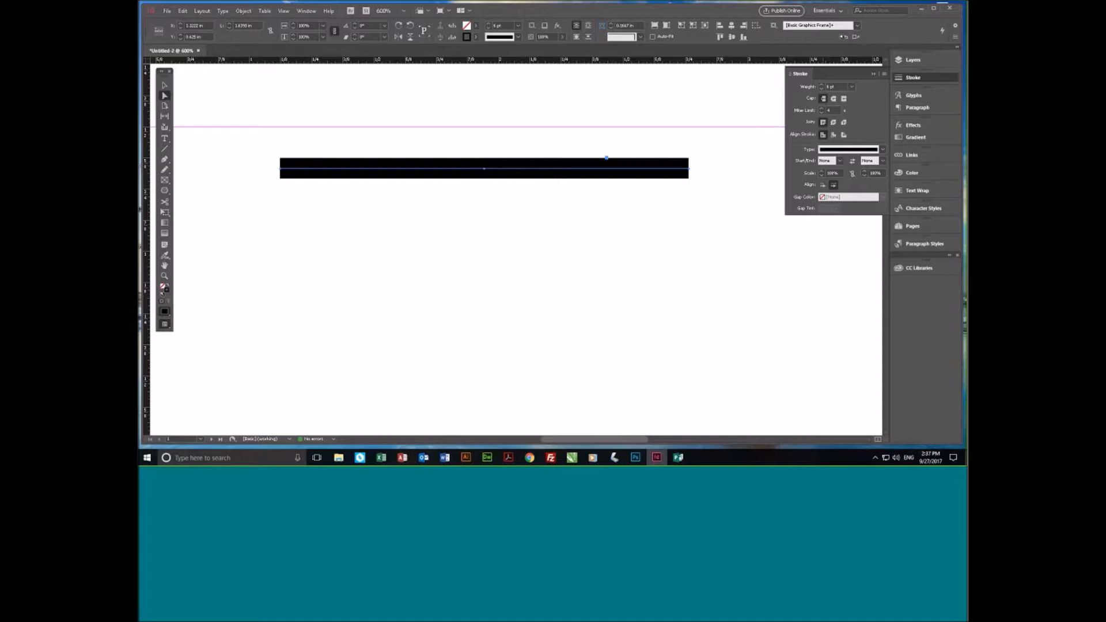
{"action": "left_click", "coordinate": [885, 151]}
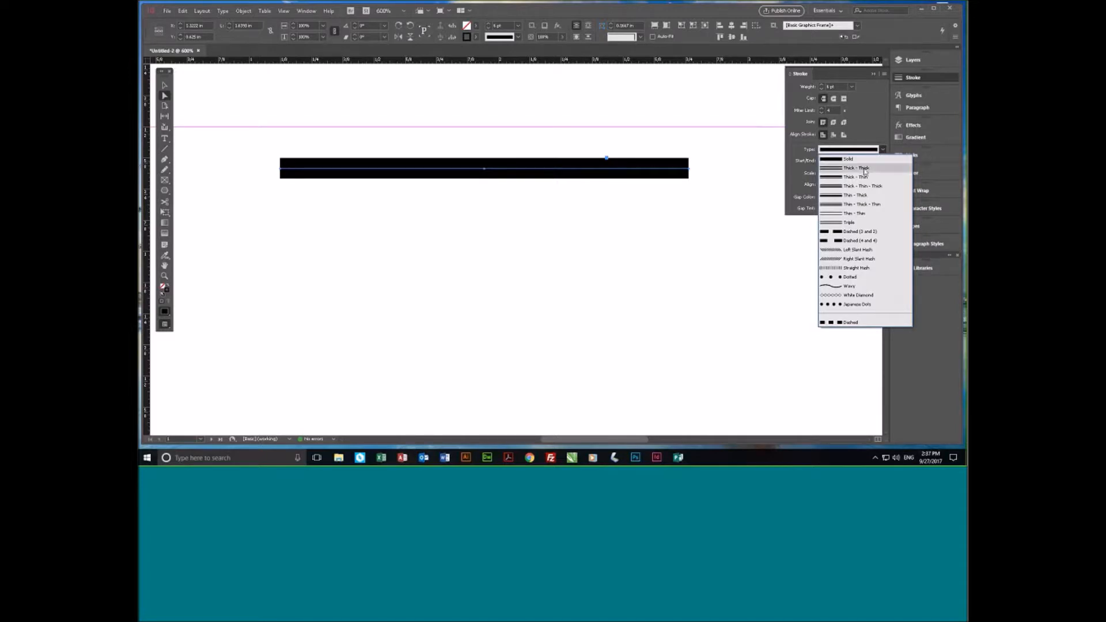
{"action": "left_click", "coordinate": [865, 169]}
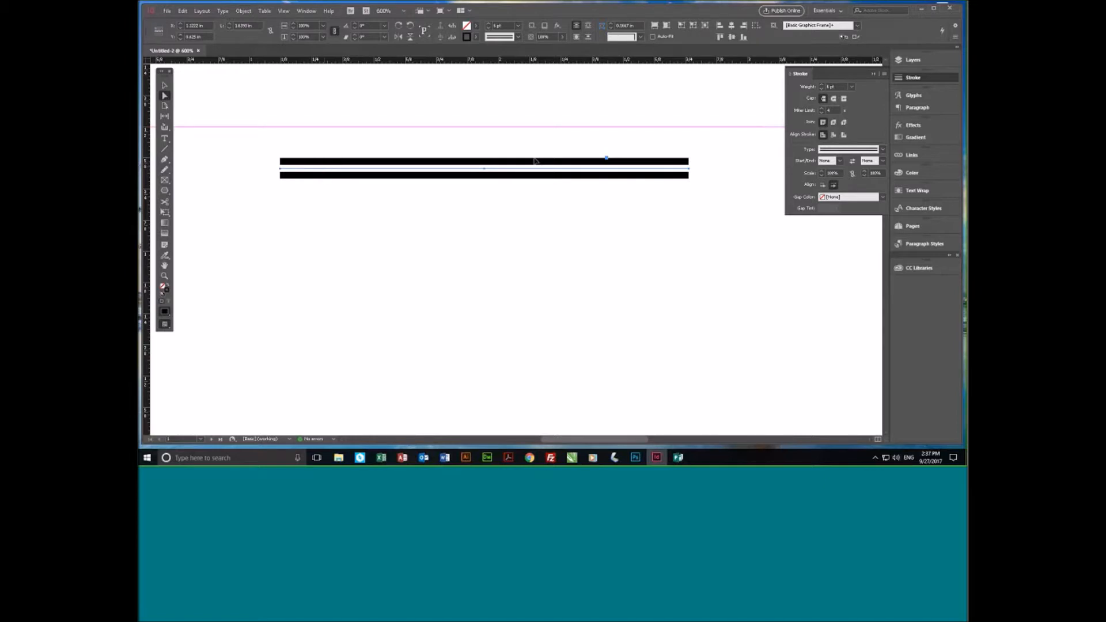
- Color the gap between the line's two stripes yellow (C=0 M=0 Y=100 K=0) and lower the gap tint to about 40%
{"action": "left_click", "coordinate": [883, 198]}
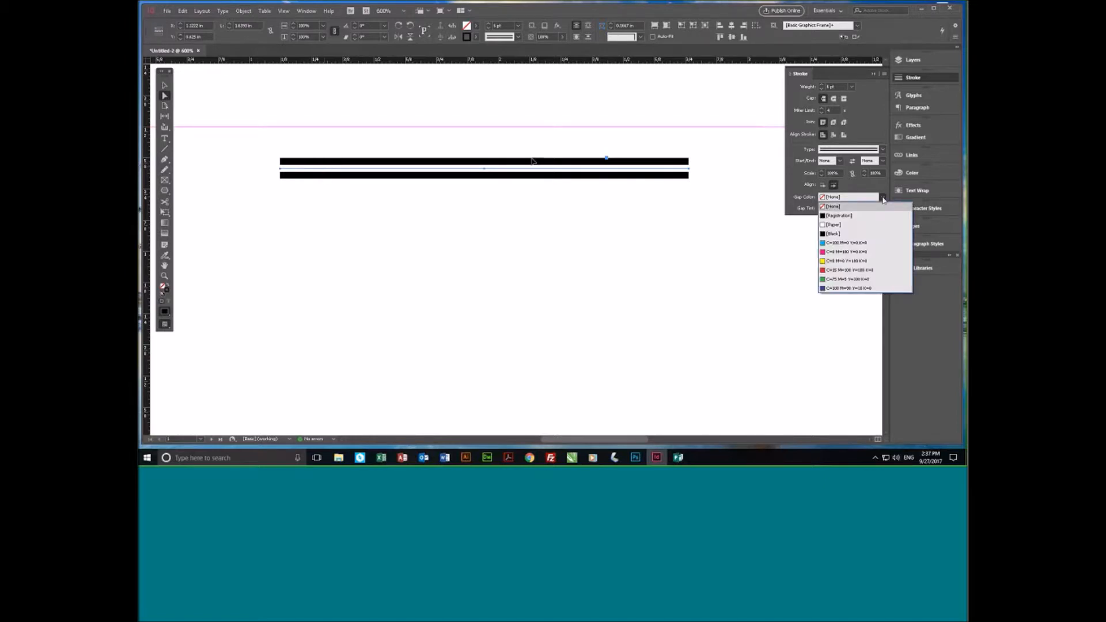
{"action": "left_click", "coordinate": [845, 261]}
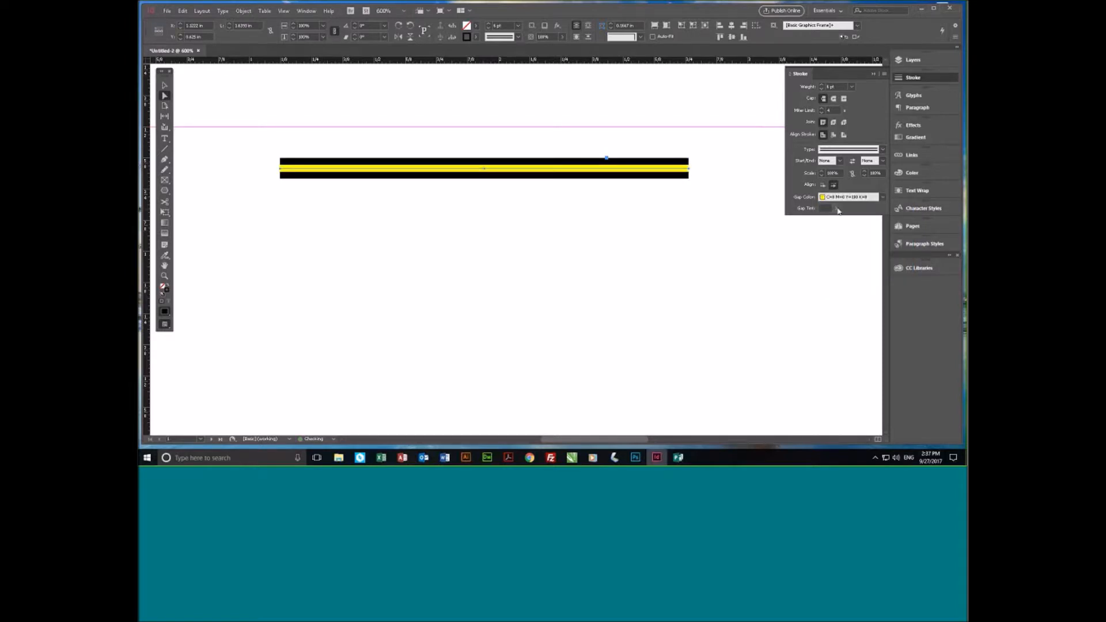
{"action": "left_click", "coordinate": [837, 209]}
{"action": "left_click_drag", "start_coordinate": [837, 219], "coordinate": [813, 221]}
{"action": "left_click", "coordinate": [642, 188]}
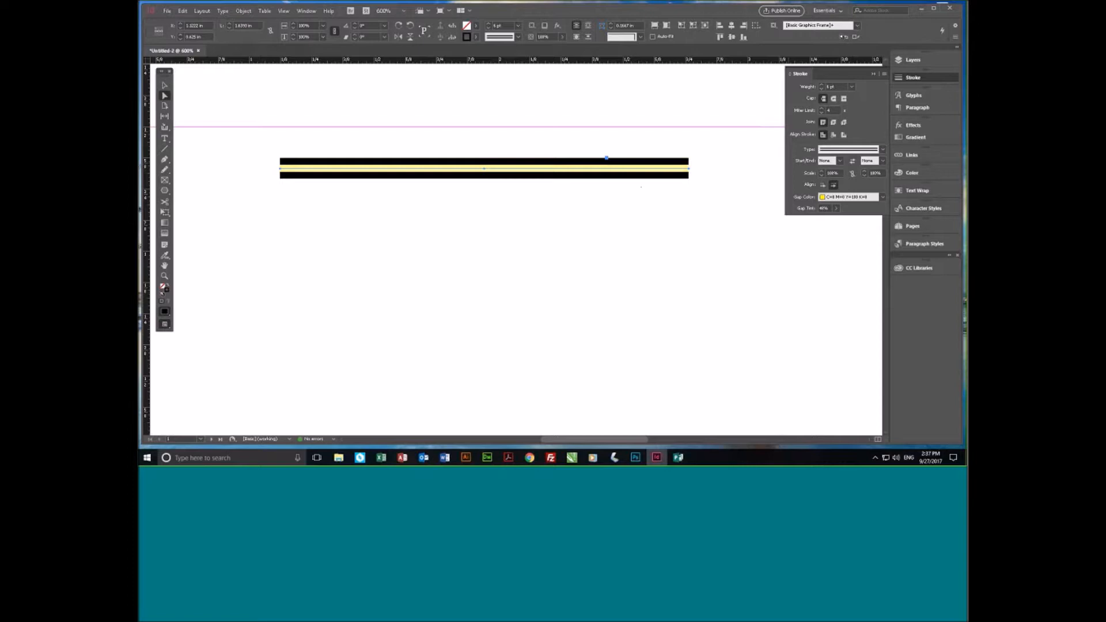
- Move the striped line slightly down and left, and give it a Square start and a Triangle end arrowhead
{"action": "left_click_drag", "start_coordinate": [639, 169], "coordinate": [614, 197]}
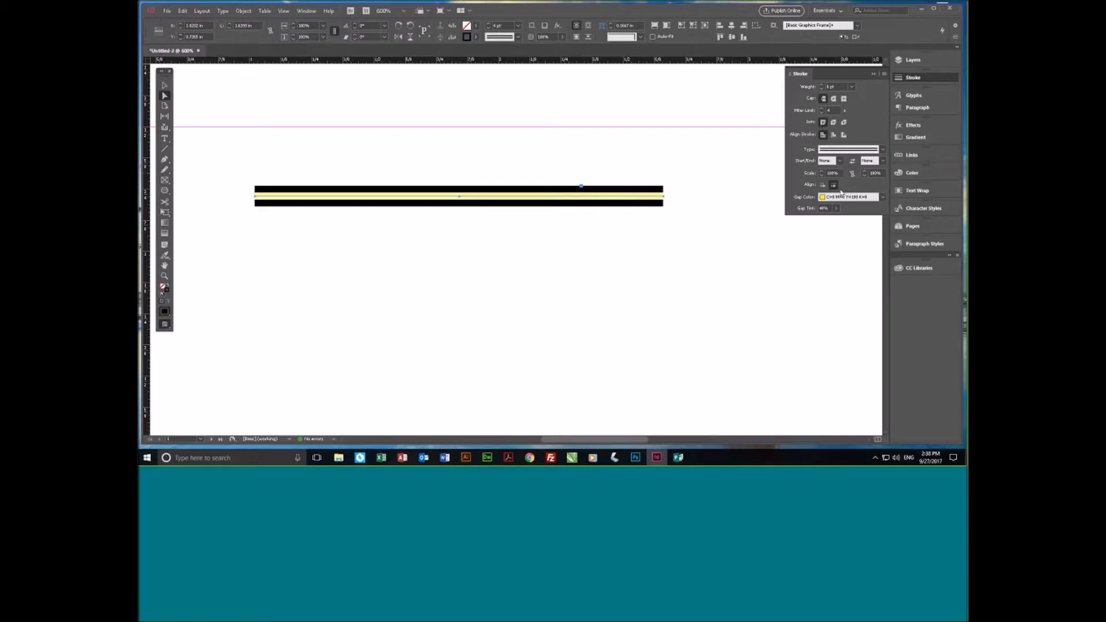
{"action": "left_click", "coordinate": [841, 162]}
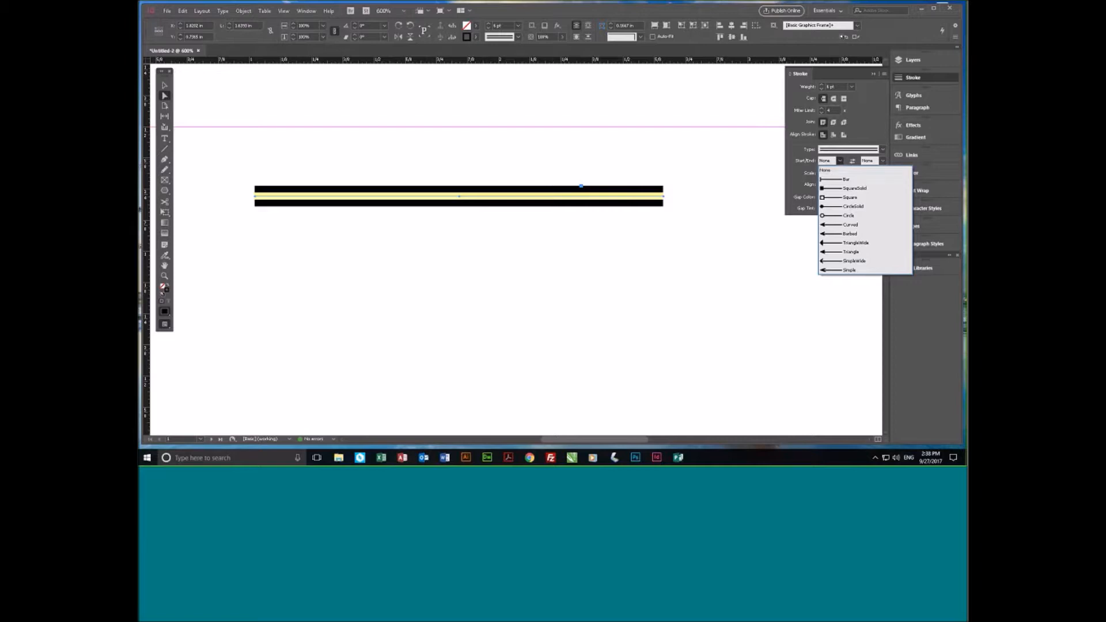
{"action": "left_click", "coordinate": [827, 199]}
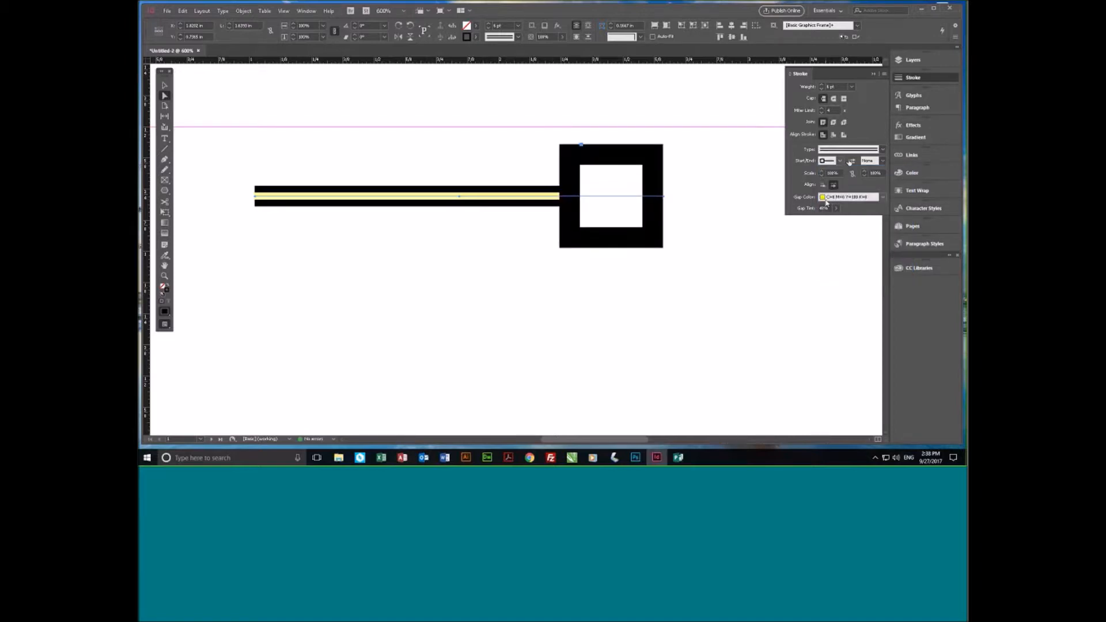
{"action": "left_click", "coordinate": [883, 162]}
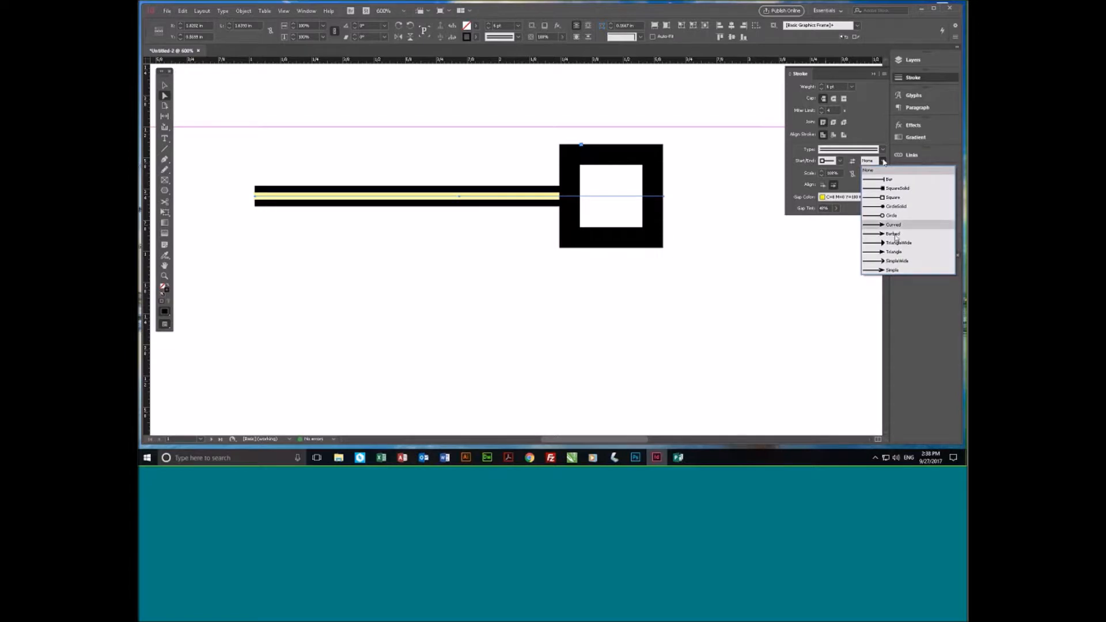
{"action": "left_click", "coordinate": [895, 253]}
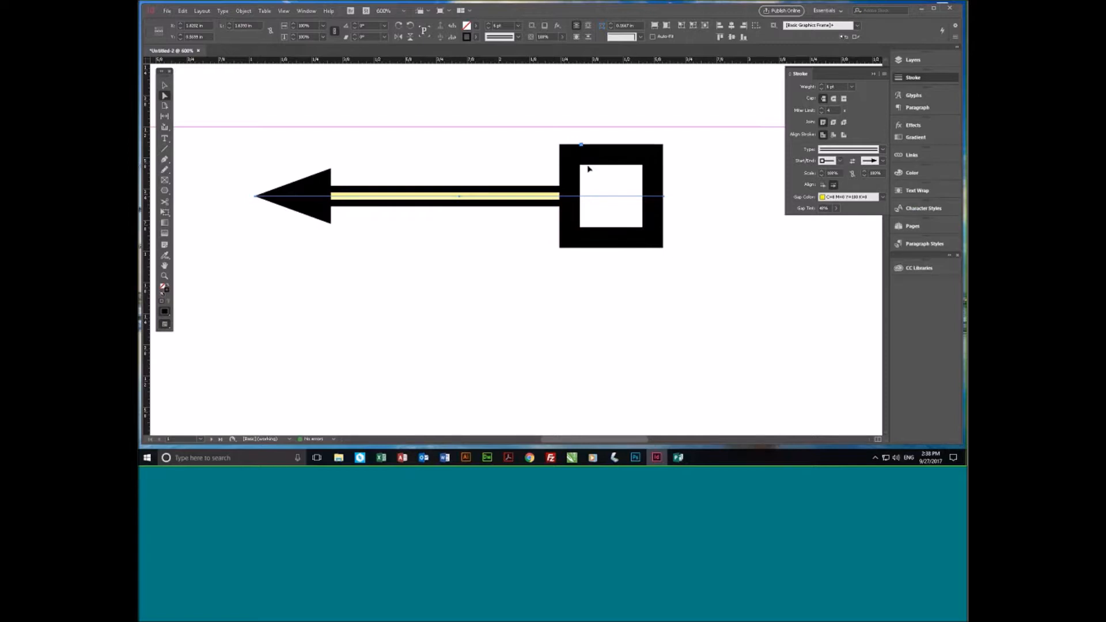
- Try stroke weights from 5 to 12 pt on the arrow line and set it back to 6 pt
{"action": "left_click", "coordinate": [823, 85]}
{"action": "left_click", "coordinate": [823, 86]}
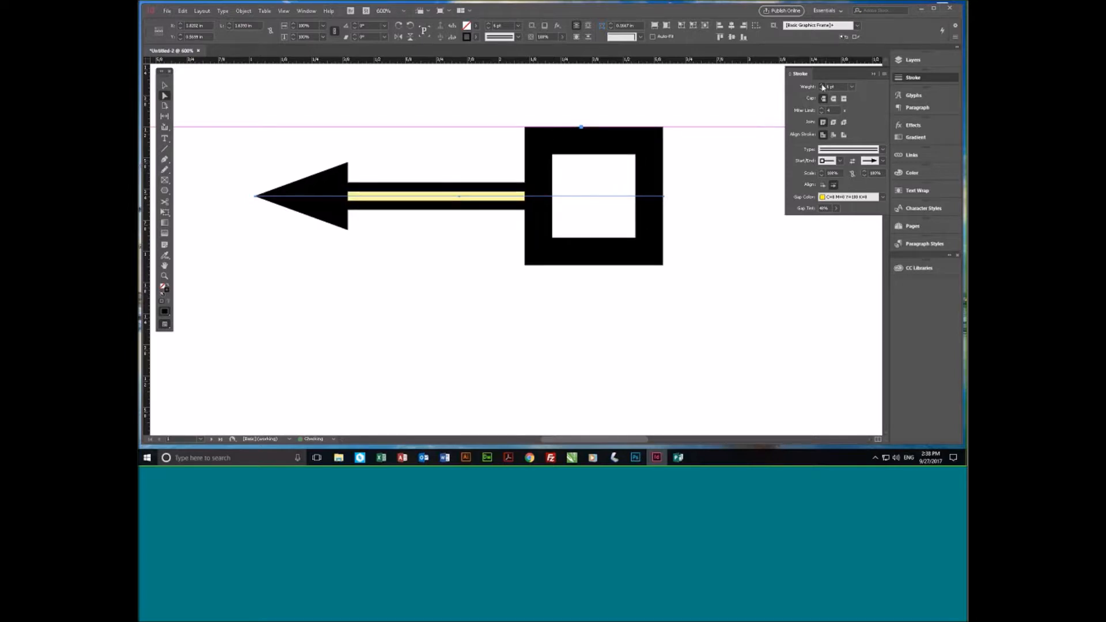
{"action": "left_click", "coordinate": [823, 85]}
{"action": "left_click", "coordinate": [823, 86]}
{"action": "left_click", "coordinate": [823, 86]}
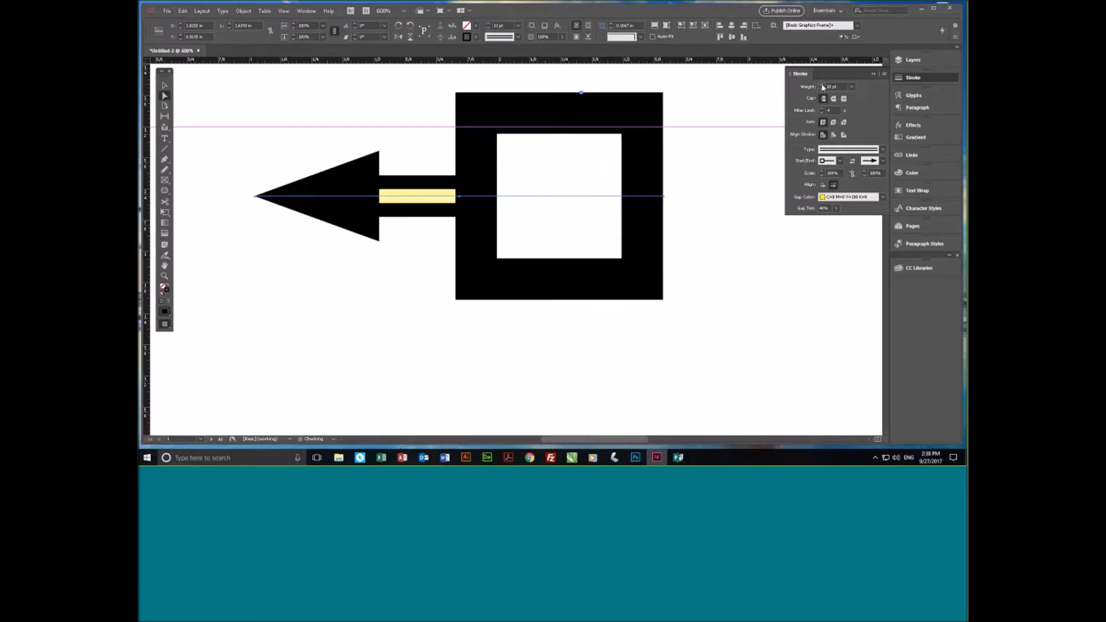
{"action": "left_click", "coordinate": [823, 90]}
{"action": "left_click", "coordinate": [823, 91]}
{"action": "left_click", "coordinate": [823, 90]}
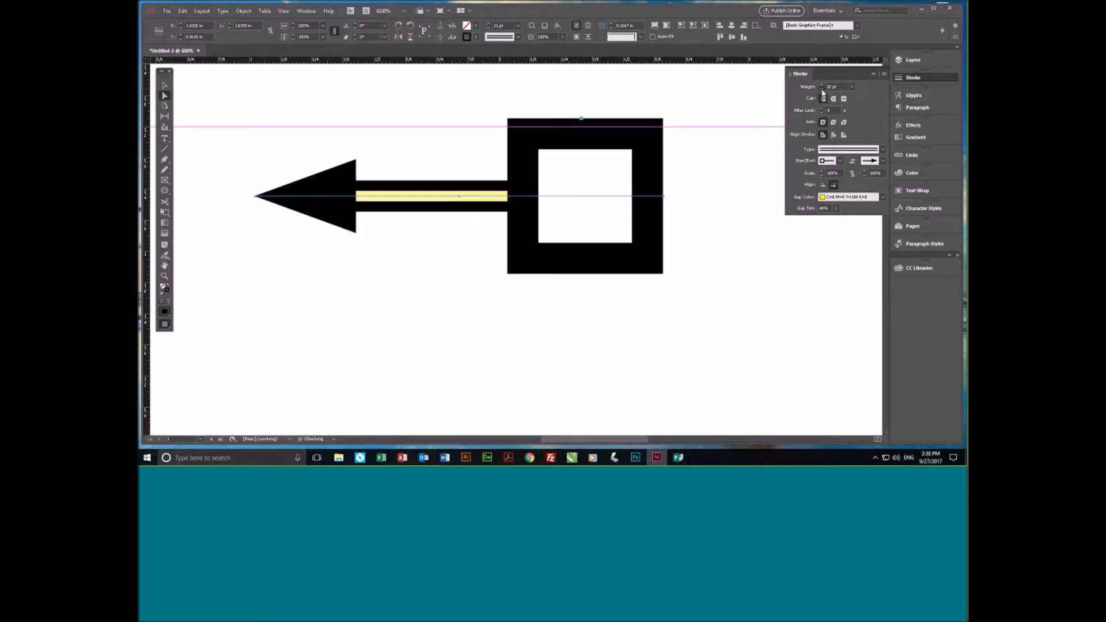
{"action": "left_click", "coordinate": [823, 90]}
{"action": "left_click", "coordinate": [822, 90]}
{"action": "left_click", "coordinate": [823, 91]}
{"action": "left_click", "coordinate": [822, 91]}
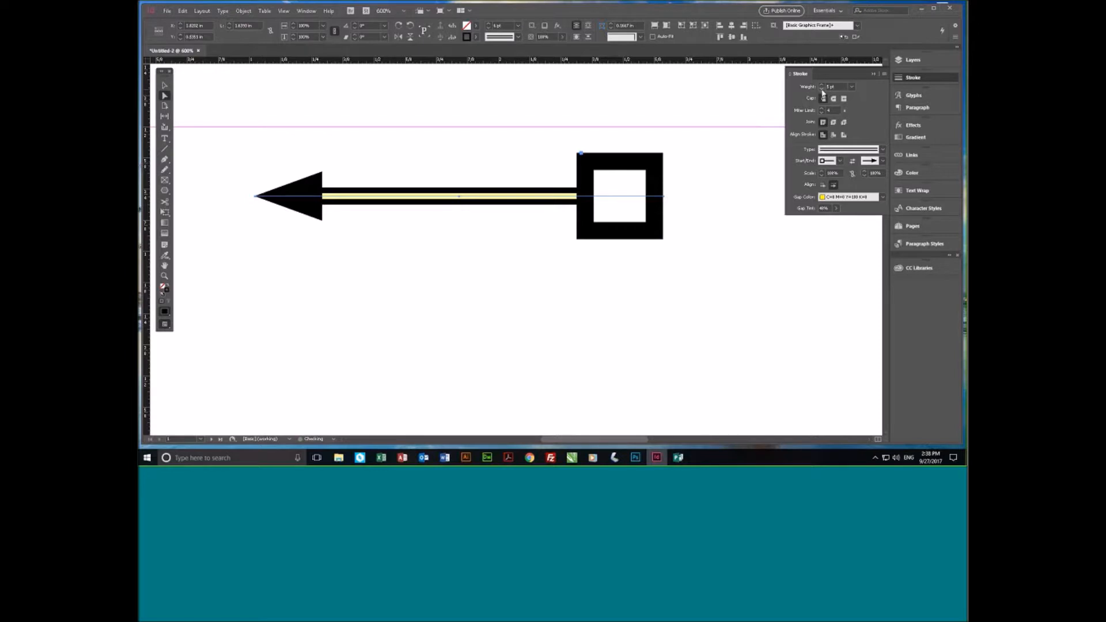
{"action": "left_click", "coordinate": [822, 86]}
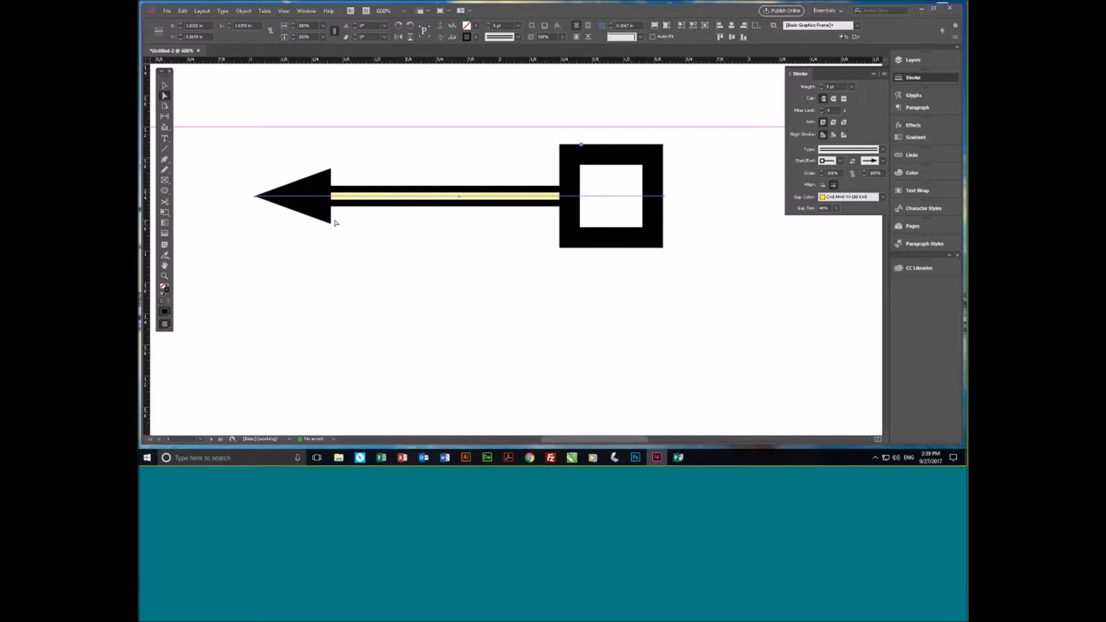
- Scale the arrow line's square start to 50% and its triangle end to 150%
{"action": "left_click", "coordinate": [834, 173]}
{"action": "type", "text": "50"}
{"action": "key", "text": "Return"}
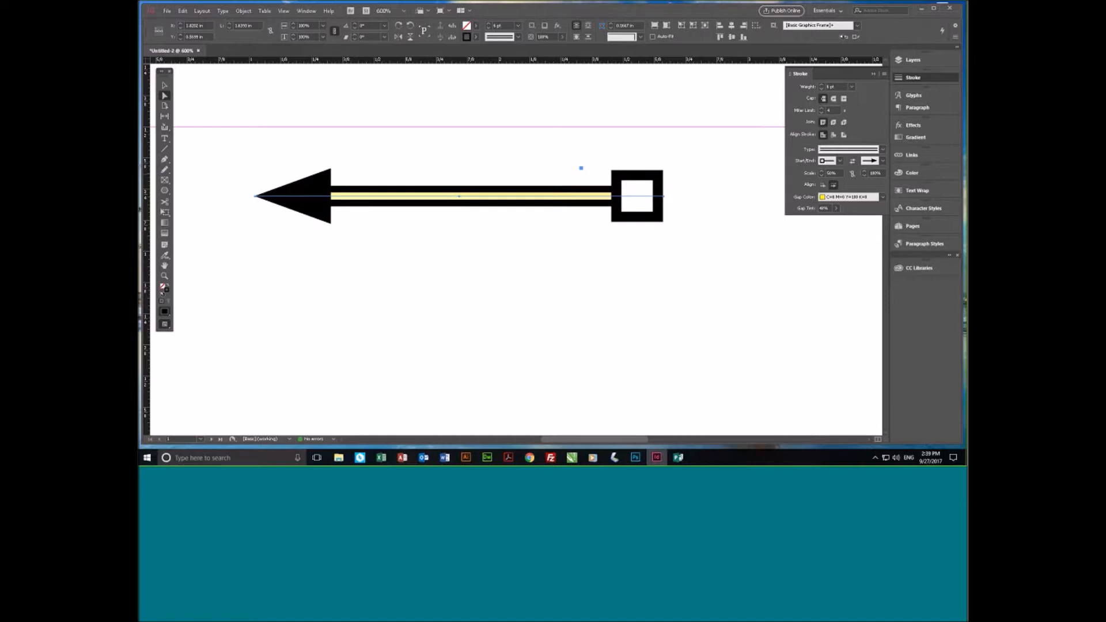
{"action": "left_click", "coordinate": [875, 173]}
{"action": "type", "text": "150"}
{"action": "key", "text": "Return"}
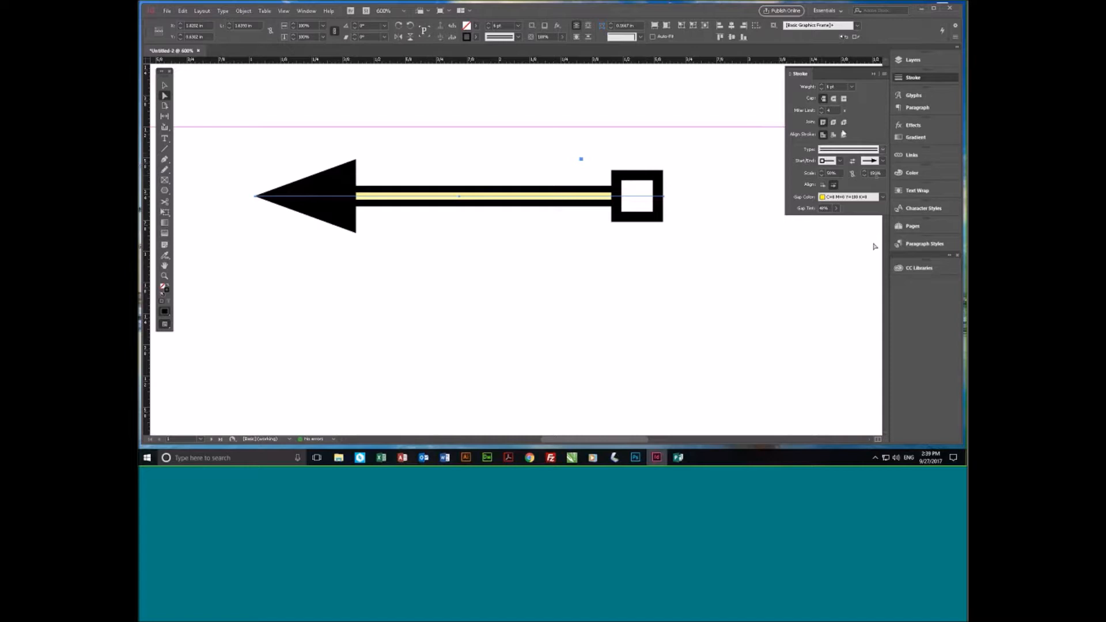
- Try a heavier stroke weight on the rescaled arrow, restore it to 6 pt and deselect the arrow
{"action": "left_click", "coordinate": [823, 85]}
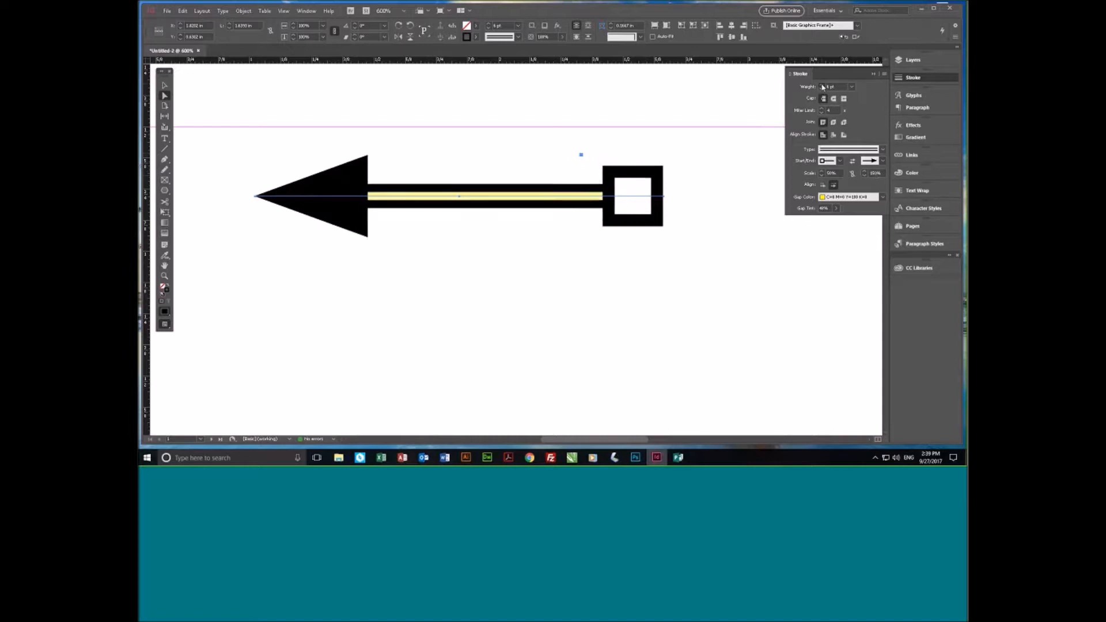
{"action": "left_click", "coordinate": [823, 85]}
{"action": "left_click", "coordinate": [823, 87]}
{"action": "left_click", "coordinate": [823, 88]}
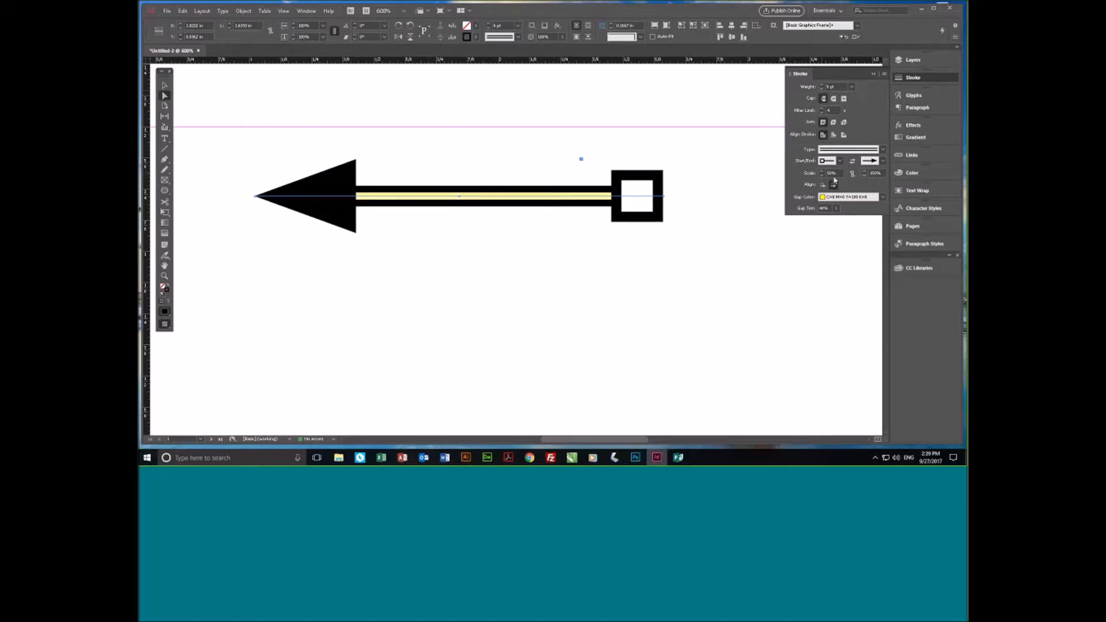
{"action": "left_click", "coordinate": [766, 302]}
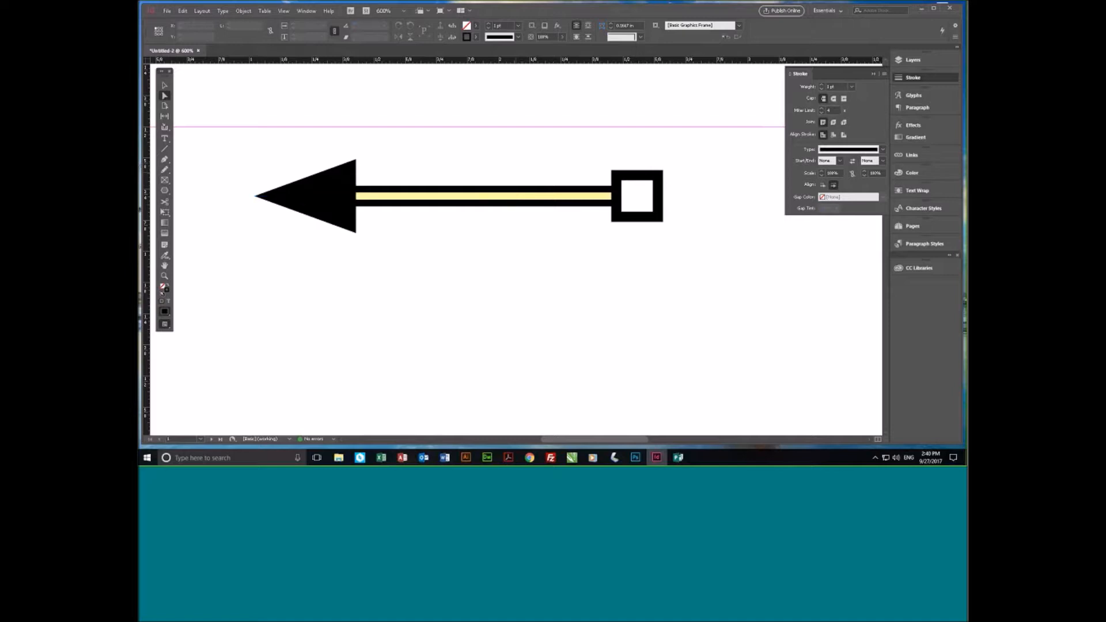
- Draw a polygon about 1 in wide and 0.6 in high below the arrow with a 4 pt stroke
{"action": "left_click", "coordinate": [165, 191]}
{"action": "left_click_drag", "start_coordinate": [410, 235], "coordinate": [652, 365]}
{"action": "left_click", "coordinate": [821, 85]}
{"action": "left_click", "coordinate": [821, 85]}
{"action": "left_click", "coordinate": [821, 85]}
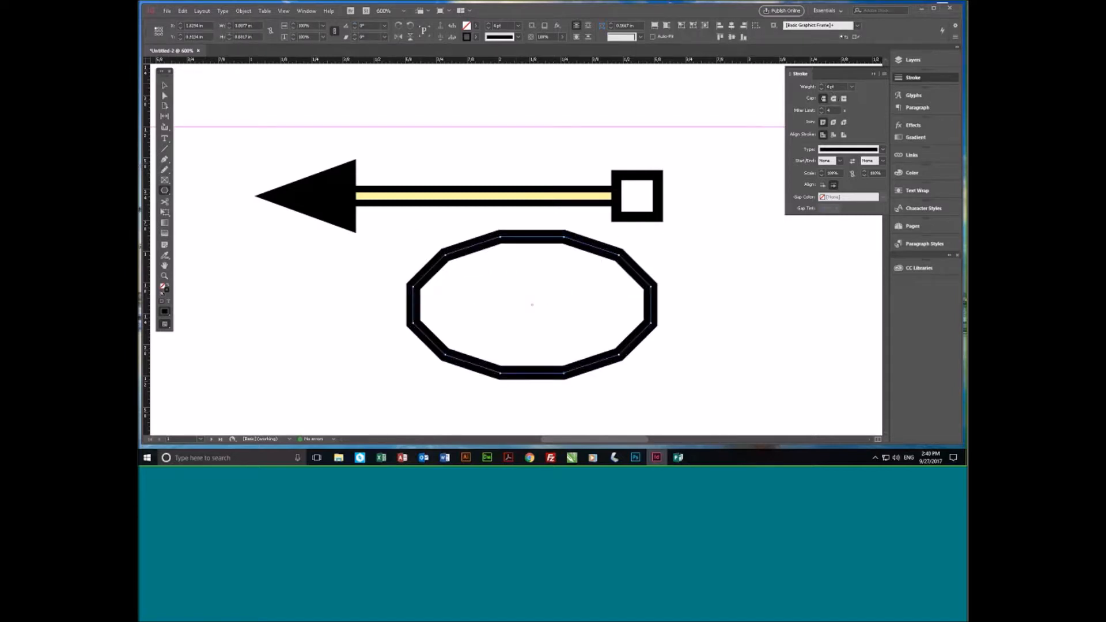
- Try to apply a Curved start and a Circle end arrowhead to the closed polygon
{"action": "left_click", "coordinate": [841, 161]}
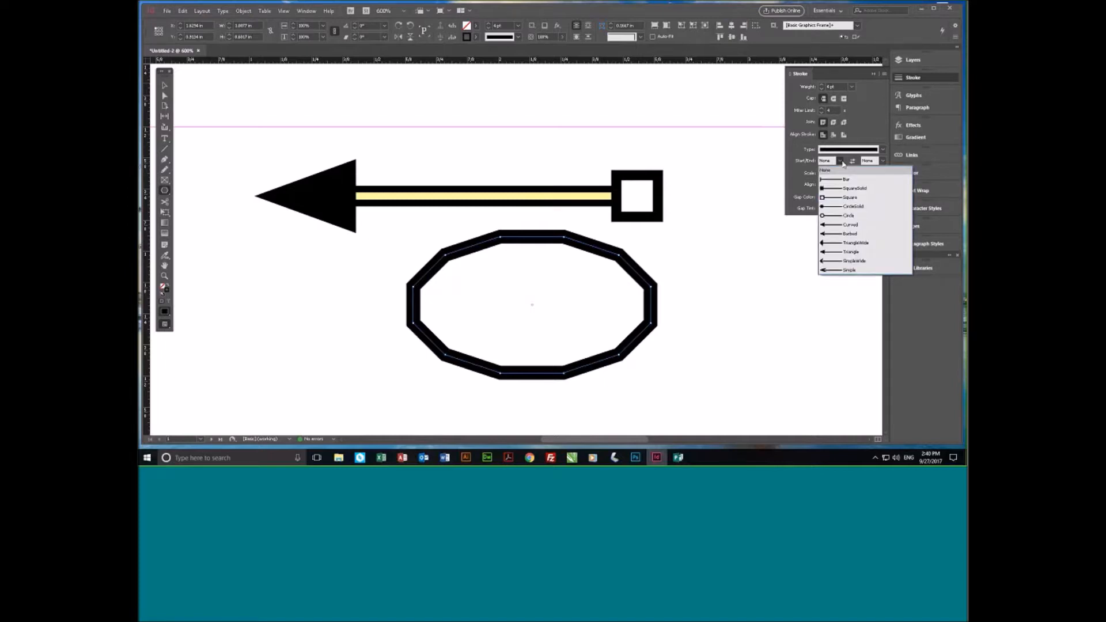
{"action": "left_click", "coordinate": [836, 224]}
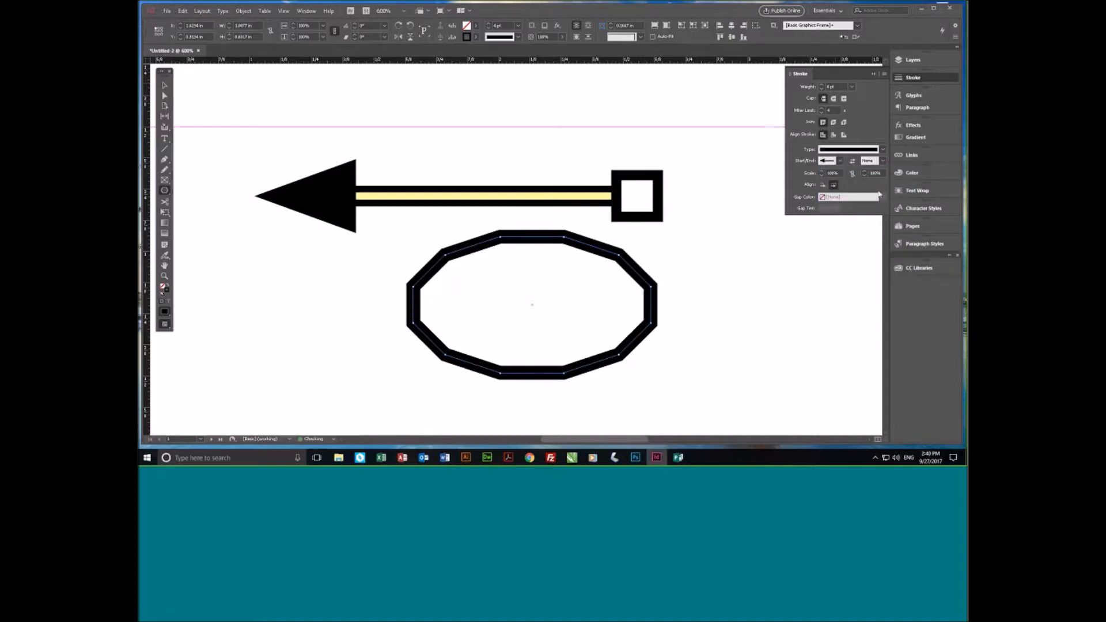
{"action": "left_click", "coordinate": [882, 161]}
{"action": "left_click", "coordinate": [891, 216]}
- Select the polygon below the arrow with the Selection tool and delete it
{"action": "key", "text": "v"}
{"action": "left_click", "coordinate": [535, 256]}
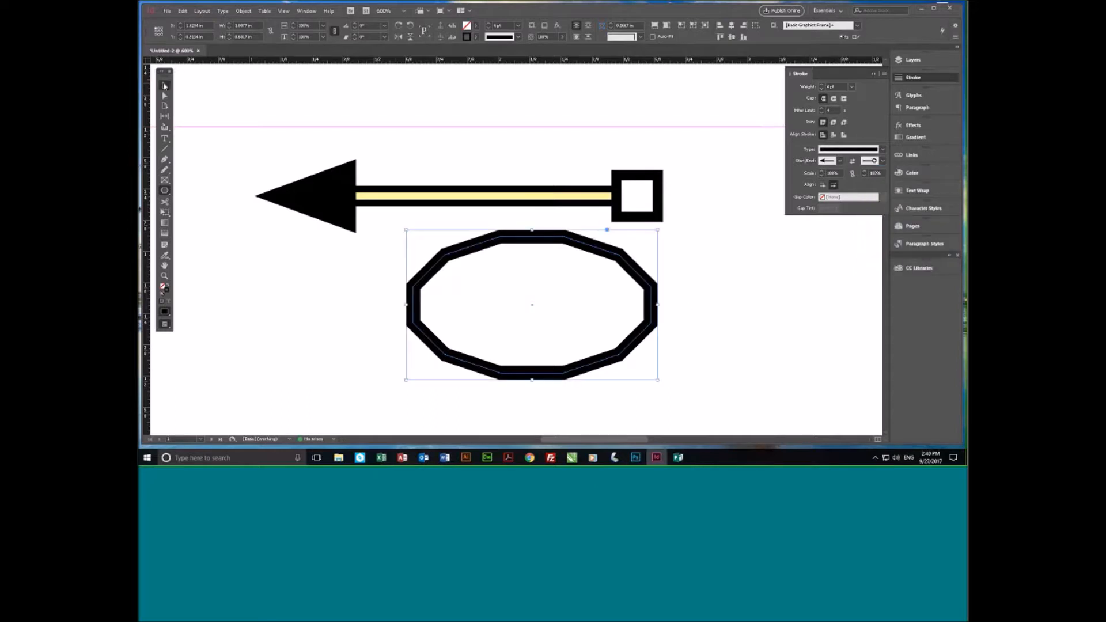
{"action": "key", "text": "Delete"}
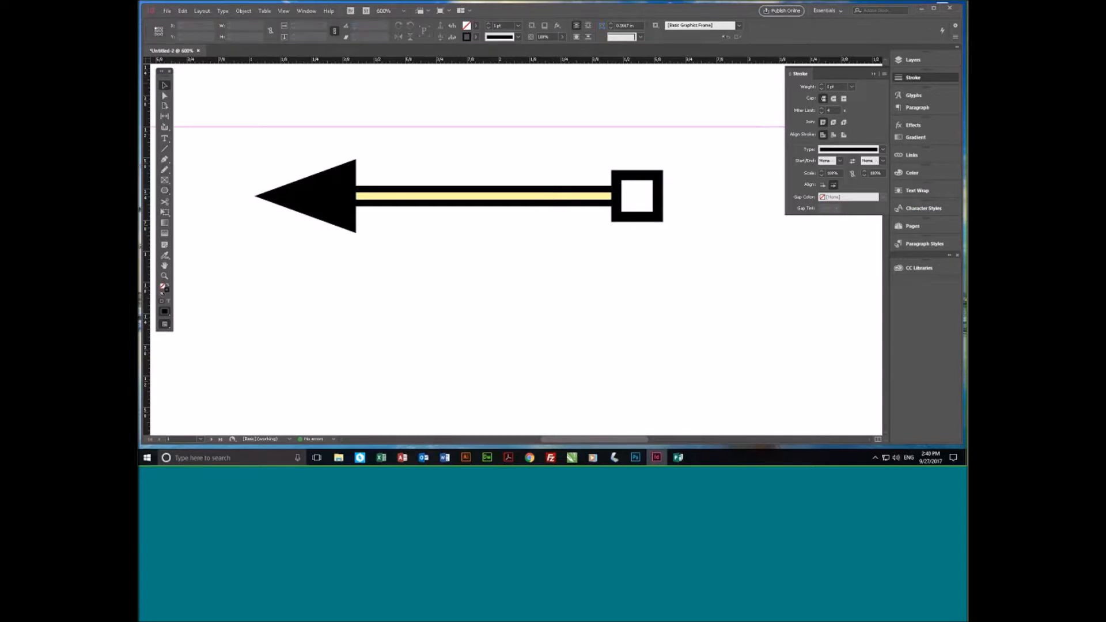
- Draw a flat polygon about 1.08 in wide and 0.3 in high below the arrow and set its stroke type to Left Slant Hash
{"action": "left_click", "coordinate": [165, 191]}
{"action": "mouse_move", "coordinate": [370, 276]}
{"action": "left_mouse_down"}
{"action": "mouse_move", "coordinate": [578, 317]}
{"action": "mouse_move", "coordinate": [638, 361]}
{"action": "mouse_move", "coordinate": [641, 351]}
{"action": "left_mouse_up"}
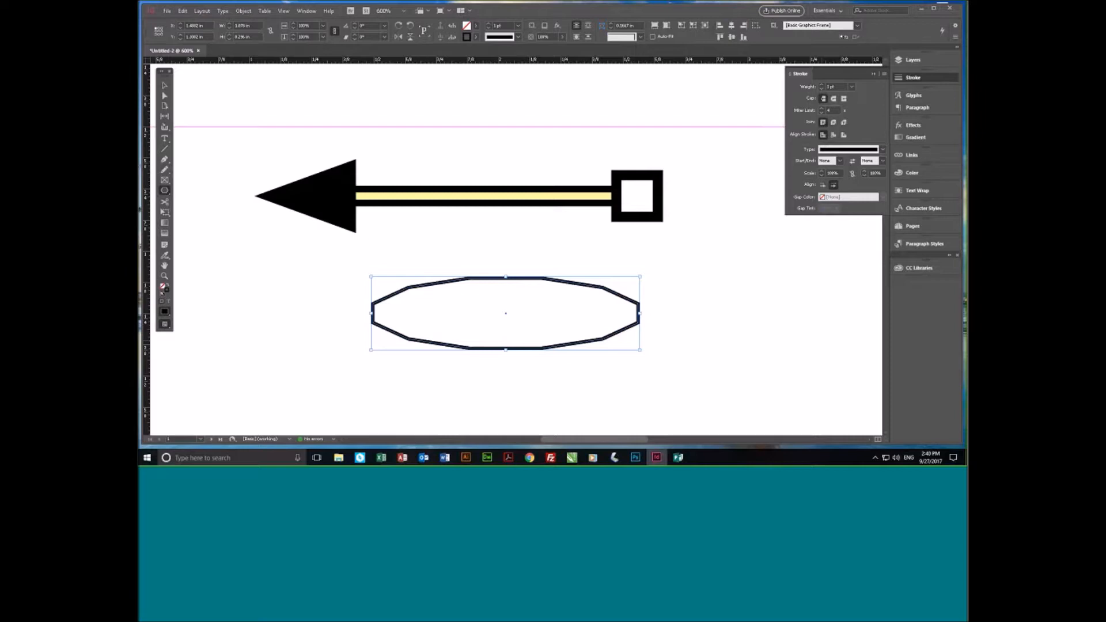
{"action": "left_click", "coordinate": [845, 149]}
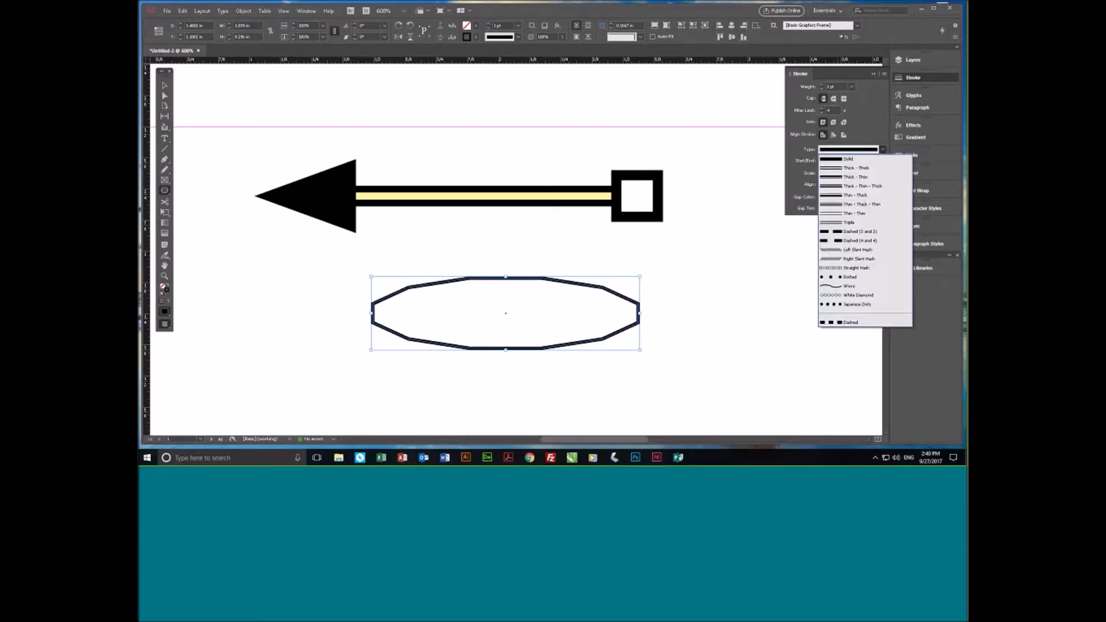
{"action": "left_click", "coordinate": [842, 249]}
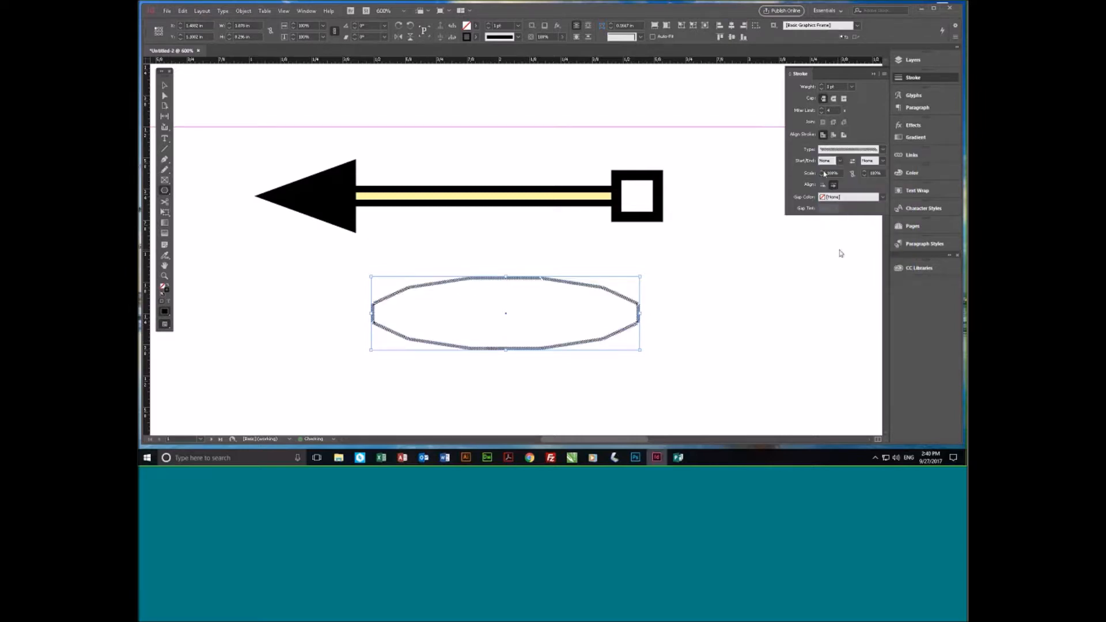
- Raise the hashed polygon's stroke weight to 7 pt and delete the polygon
{"action": "left_click", "coordinate": [823, 85]}
{"action": "left_click", "coordinate": [822, 85]}
{"action": "left_click", "coordinate": [823, 85]}
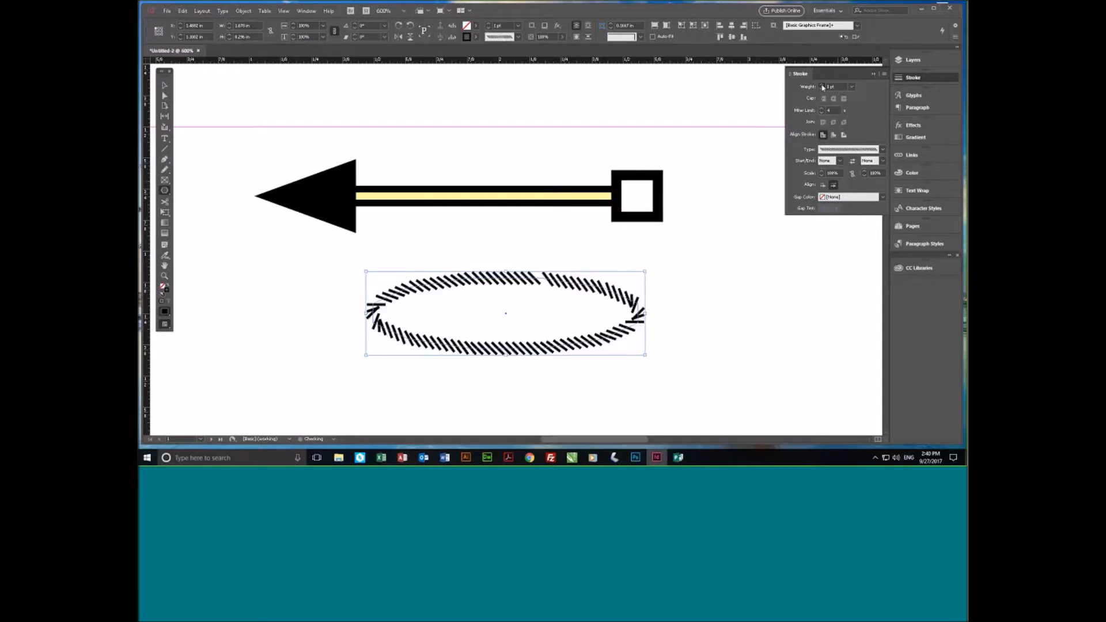
{"action": "left_click", "coordinate": [823, 85]}
{"action": "left_click", "coordinate": [822, 85]}
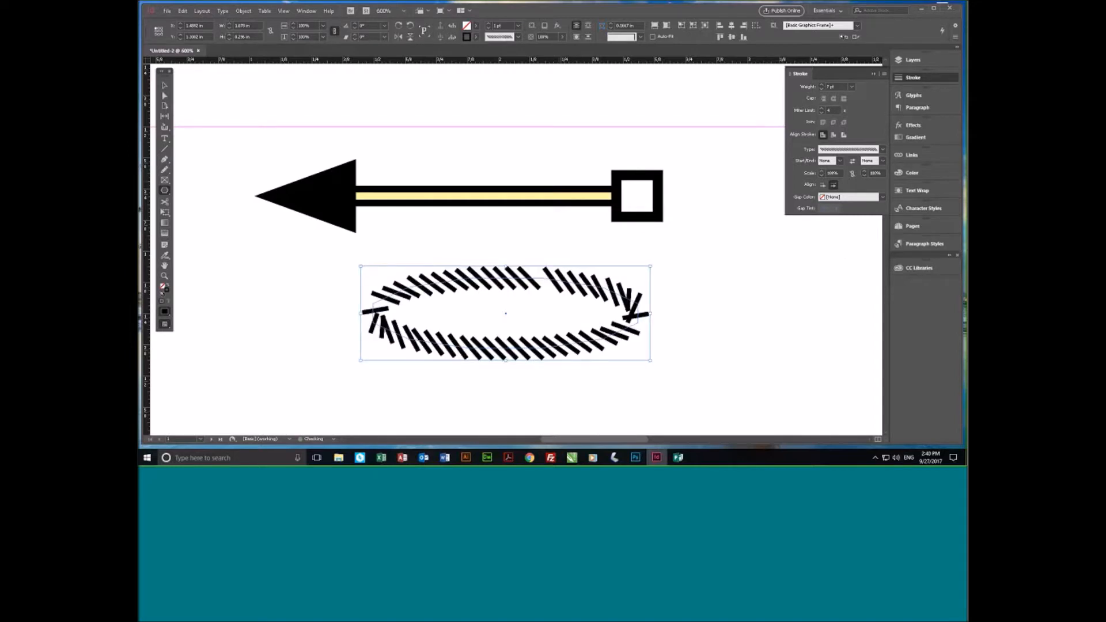
{"action": "key", "text": "Delete"}
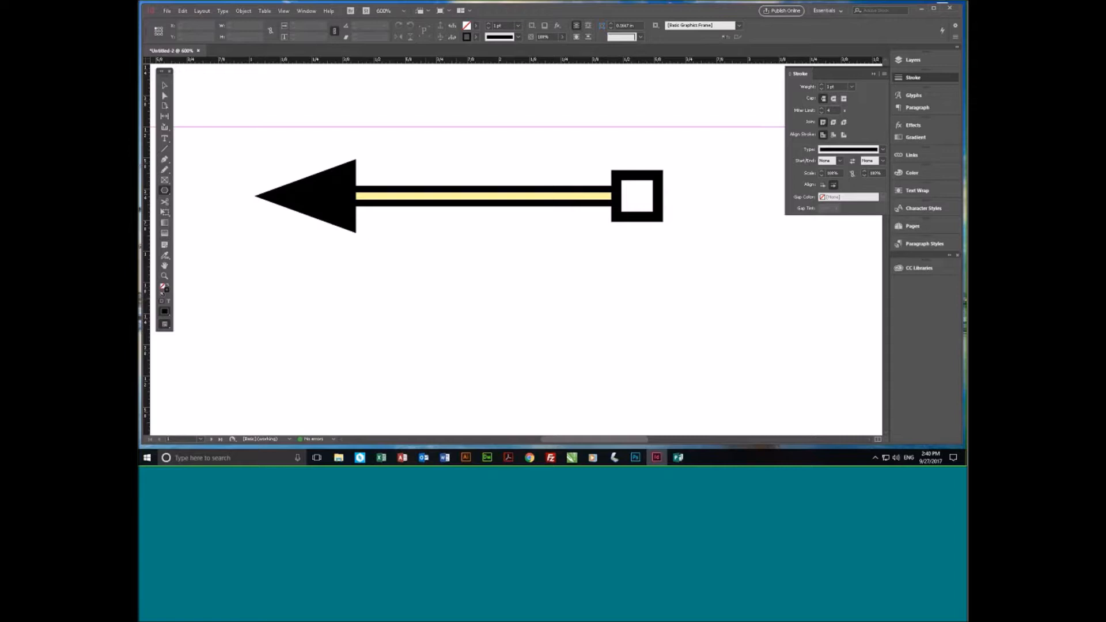
- Close the stroke settings and select the arrow line with the Selection tool
{"action": "left_click", "coordinate": [931, 78]}
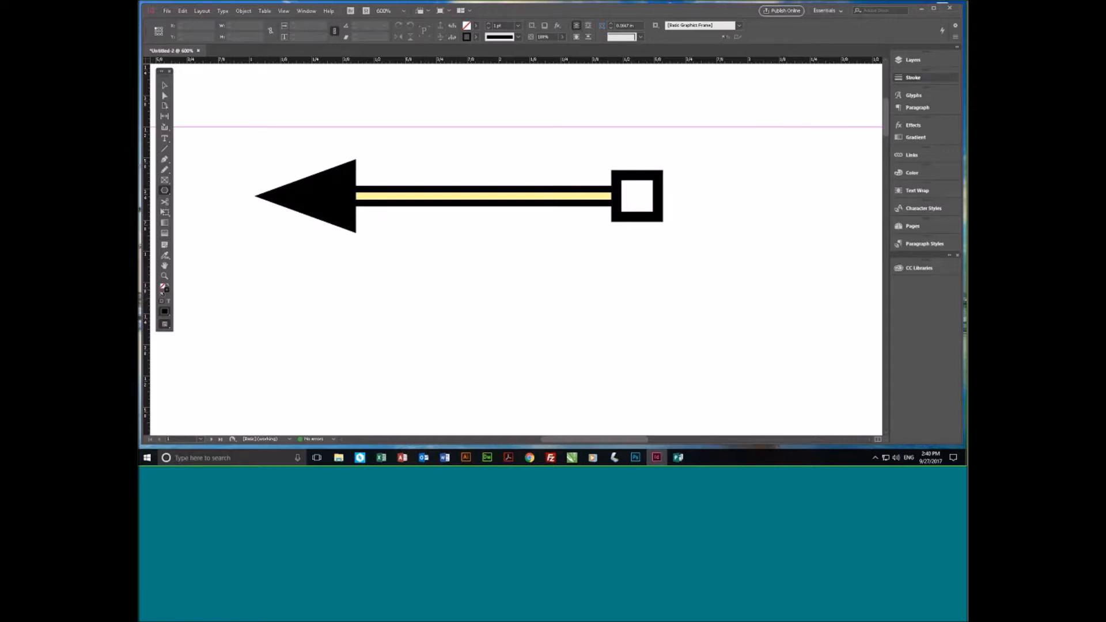
{"action": "left_click", "coordinate": [461, 197]}
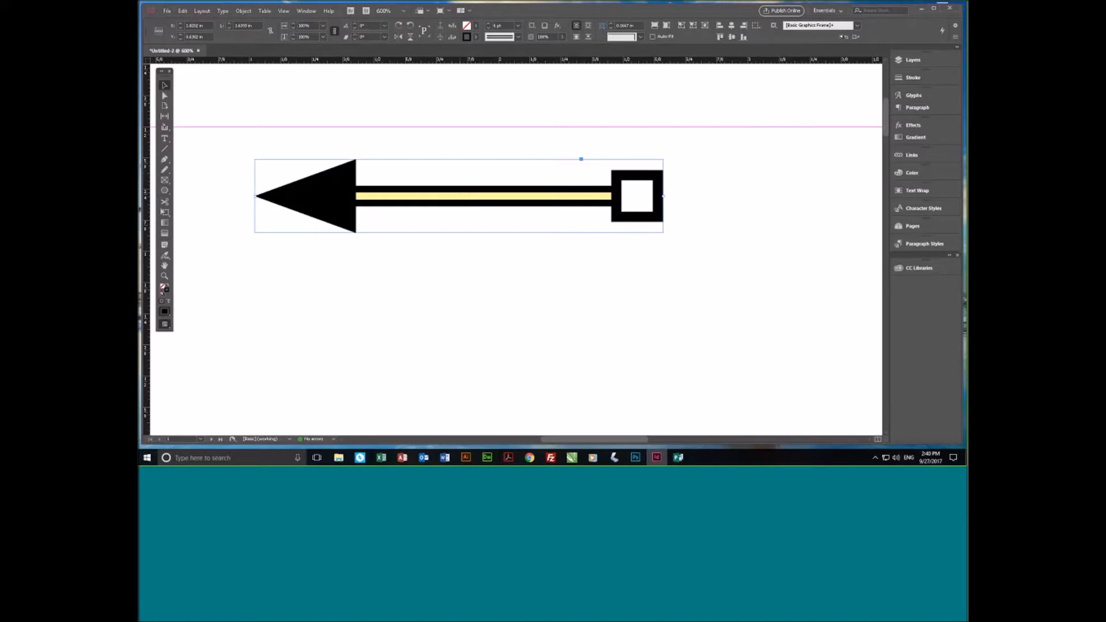
- Show the Newsletter Library in CC Libraries and add the arrow line to it as a graphic
{"action": "left_click", "coordinate": [507, 273]}
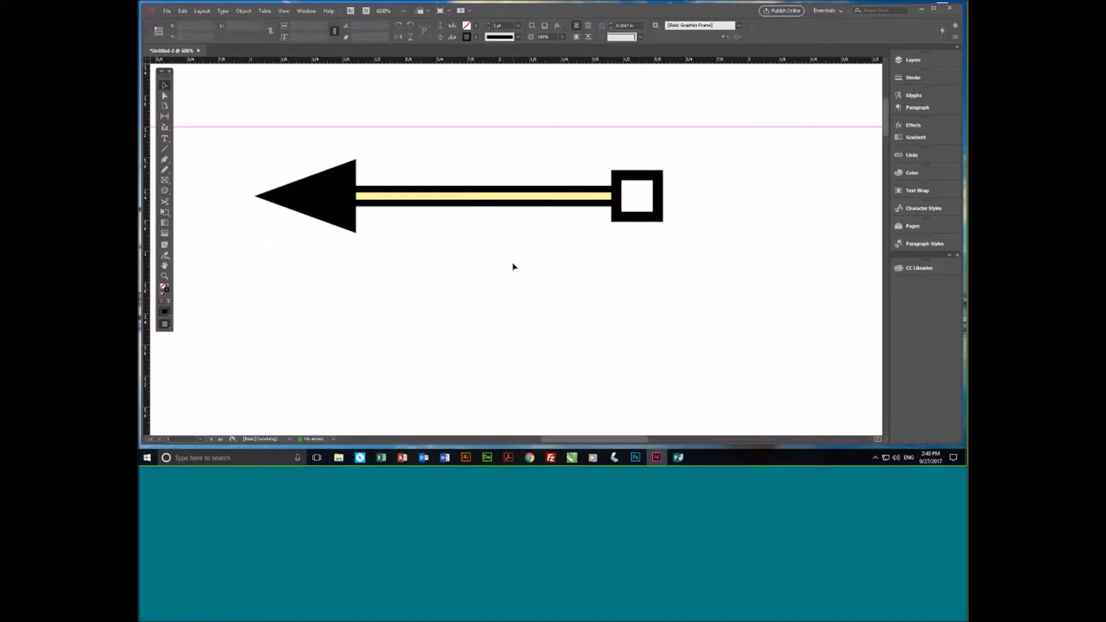
{"action": "scroll", "coordinate": [514, 267], "scroll_direction": "down", "scroll_amount": 1}
{"action": "scroll", "coordinate": [514, 267], "scroll_direction": "down", "scroll_amount": 1}
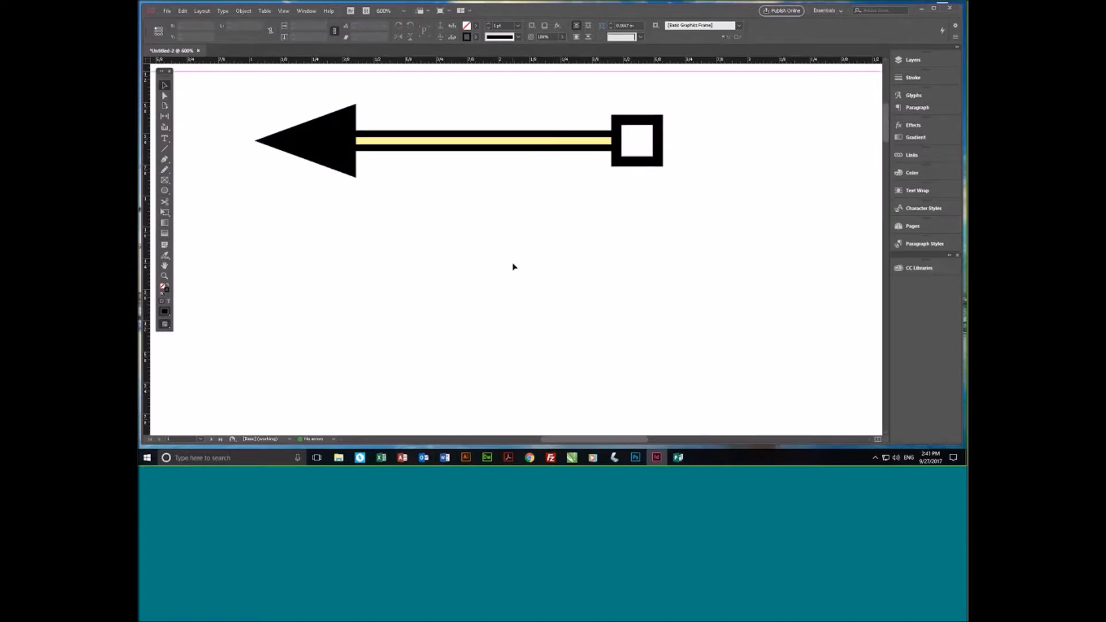
{"action": "scroll", "coordinate": [514, 267], "scroll_direction": "down", "scroll_amount": 1}
{"action": "scroll", "coordinate": [514, 267], "scroll_direction": "down", "scroll_amount": 1}
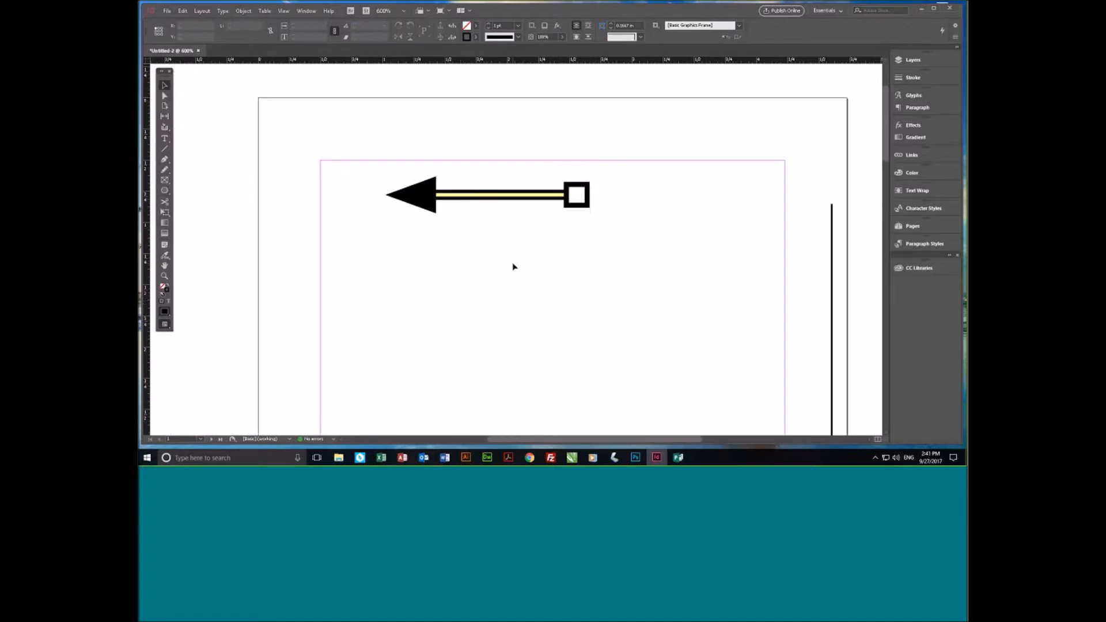
{"action": "scroll", "coordinate": [514, 267], "scroll_direction": "down", "scroll_amount": 2}
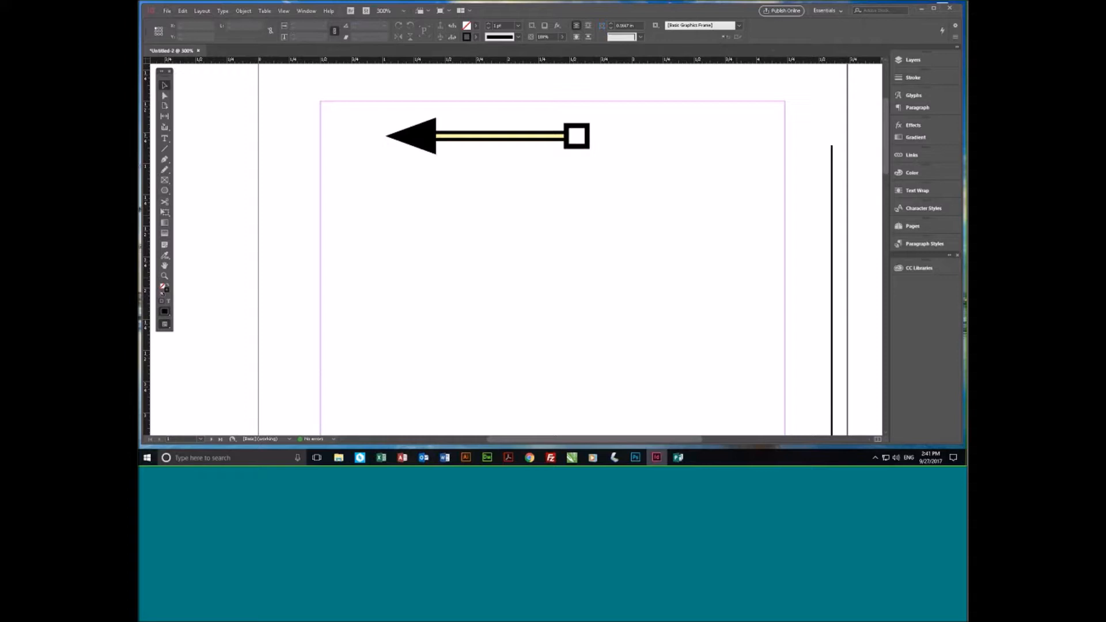
{"action": "left_click", "coordinate": [929, 269]}
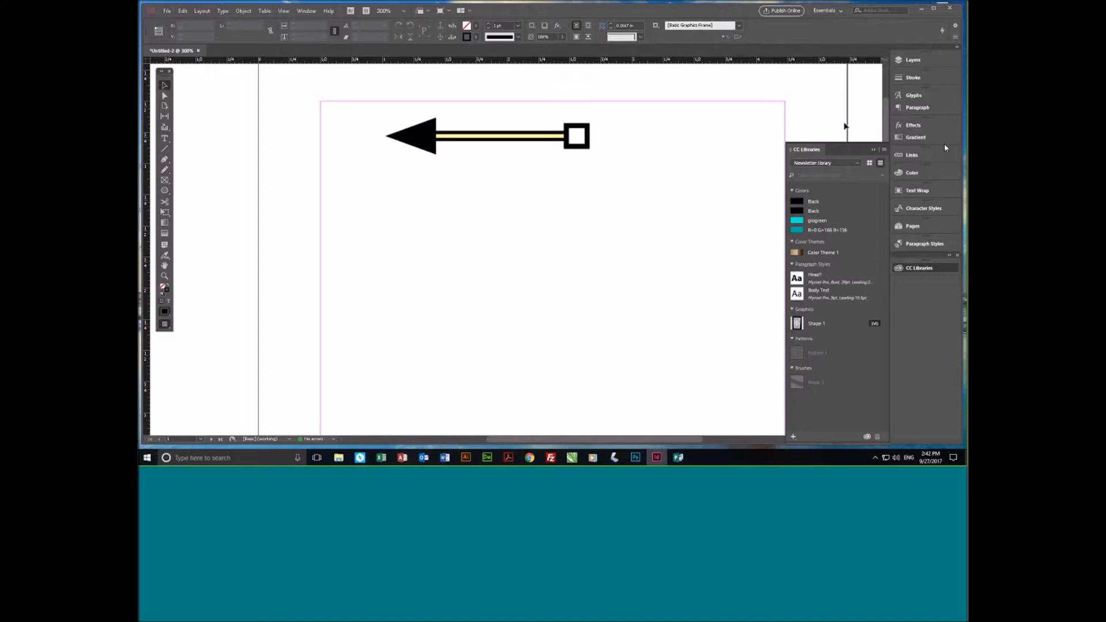
{"action": "left_click", "coordinate": [697, 174]}
{"action": "left_click", "coordinate": [494, 140]}
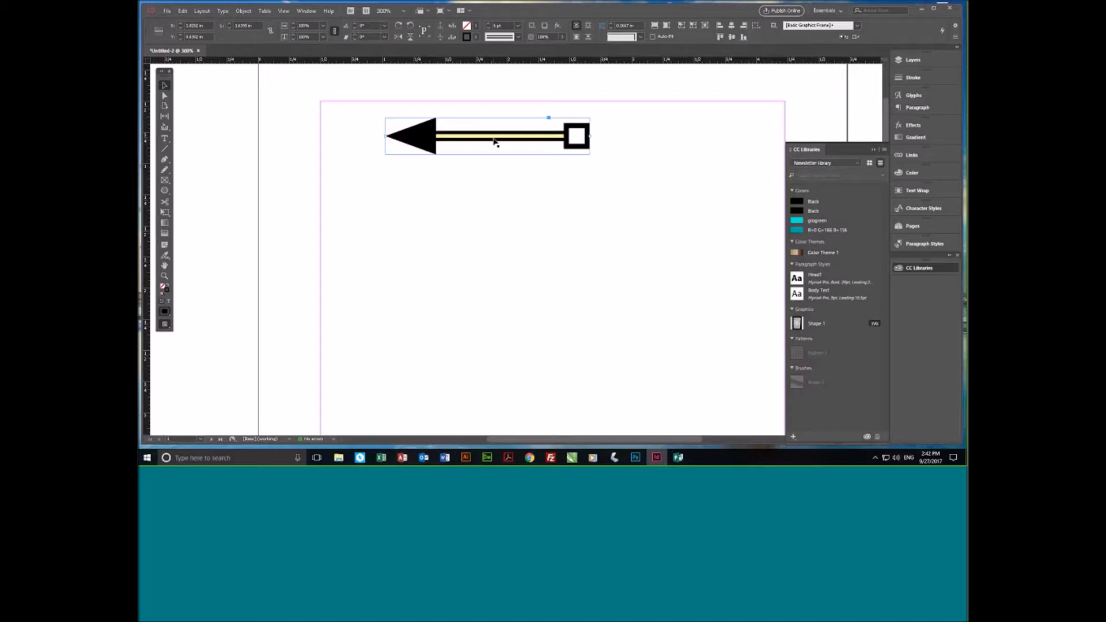
{"action": "left_click_drag", "start_coordinate": [493, 141], "coordinate": [841, 305]}
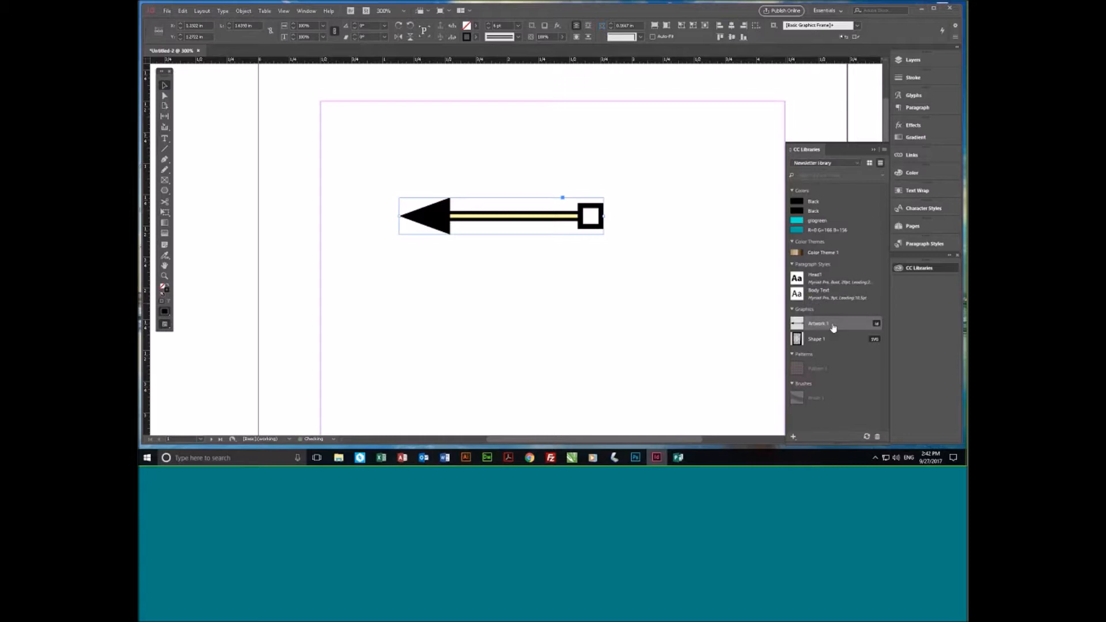
- Rename the newly added arrow graphic in the library to "arrow yellow-black"
{"action": "double_click", "coordinate": [833, 326]}
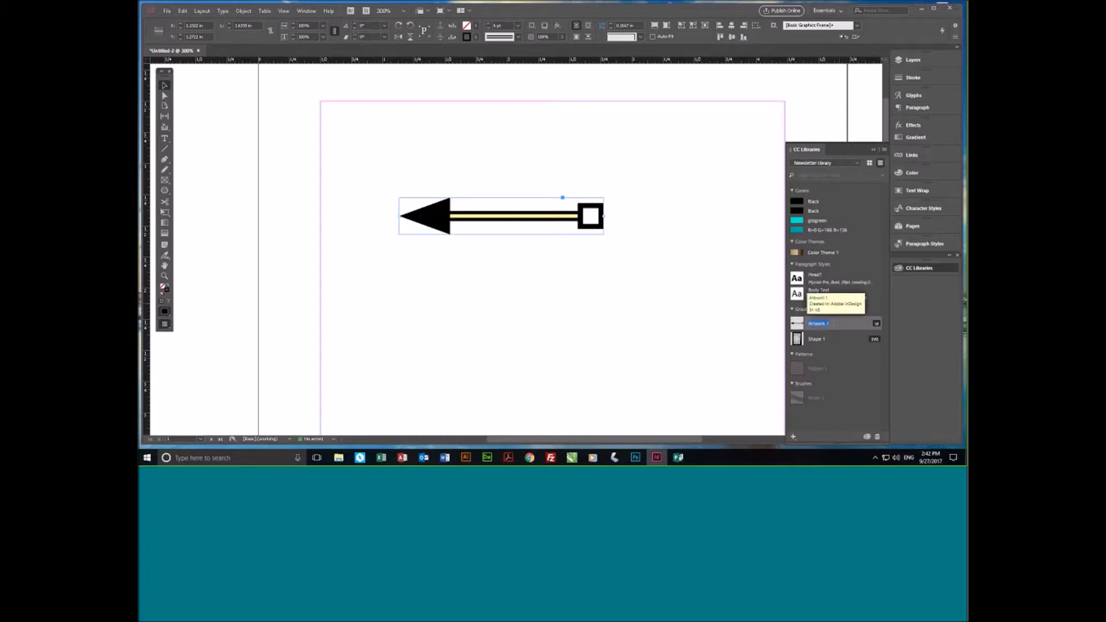
{"action": "type", "text": "Arrow yellow black"}
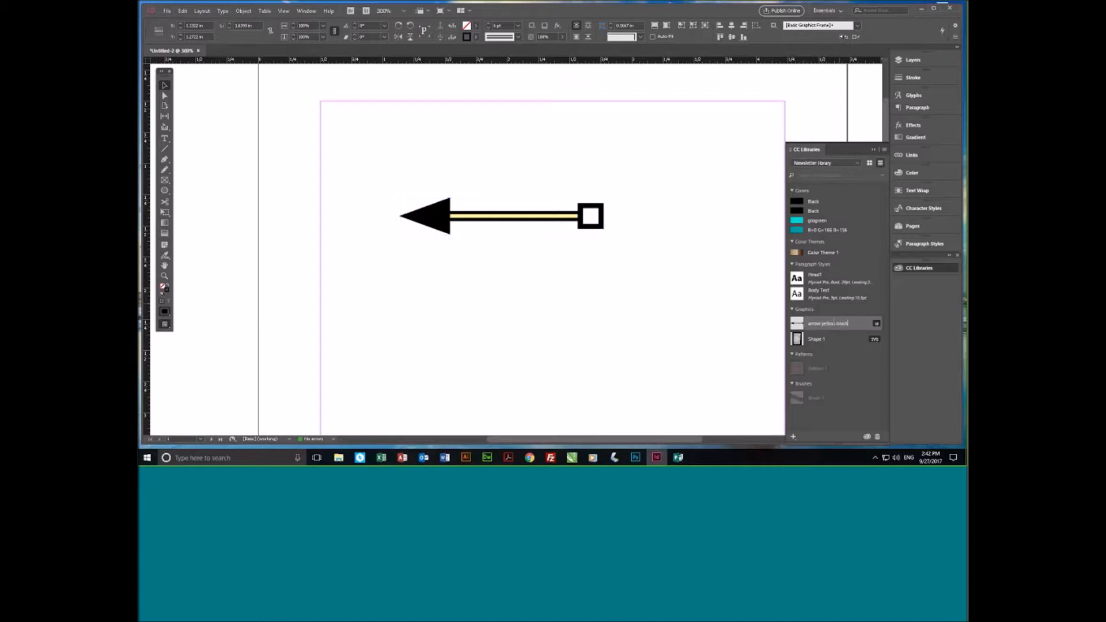
{"action": "left_click", "coordinate": [729, 297]}
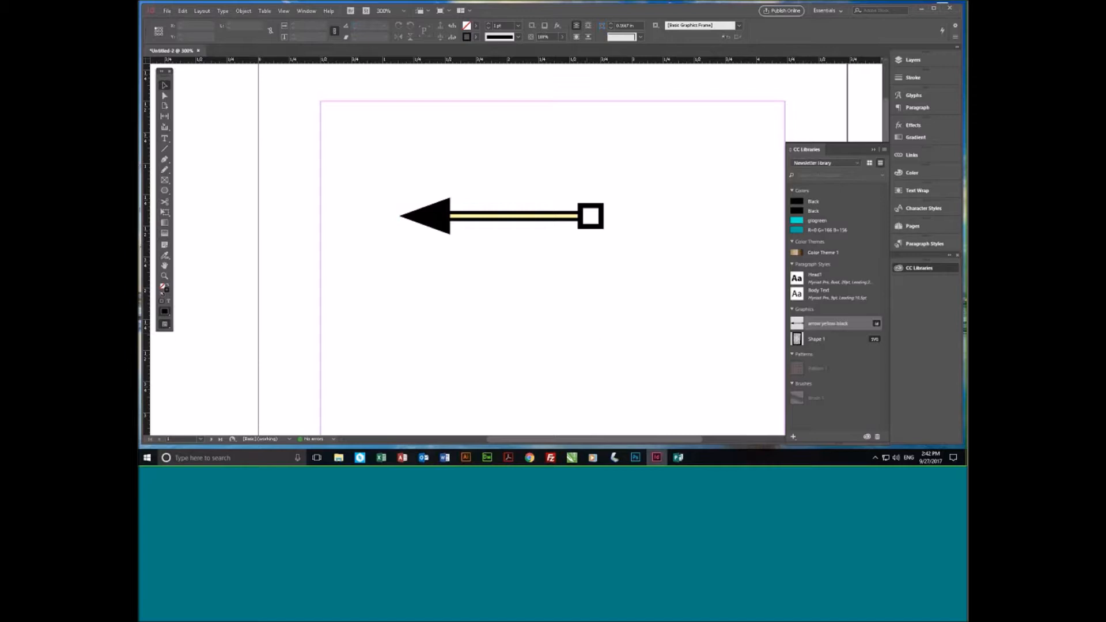
- Draw a text frame about 2.25 in wide and 1.1 in high below the arrow, containing "Line one" and "Line two" as separate paragraphs
{"action": "left_click", "coordinate": [166, 138]}
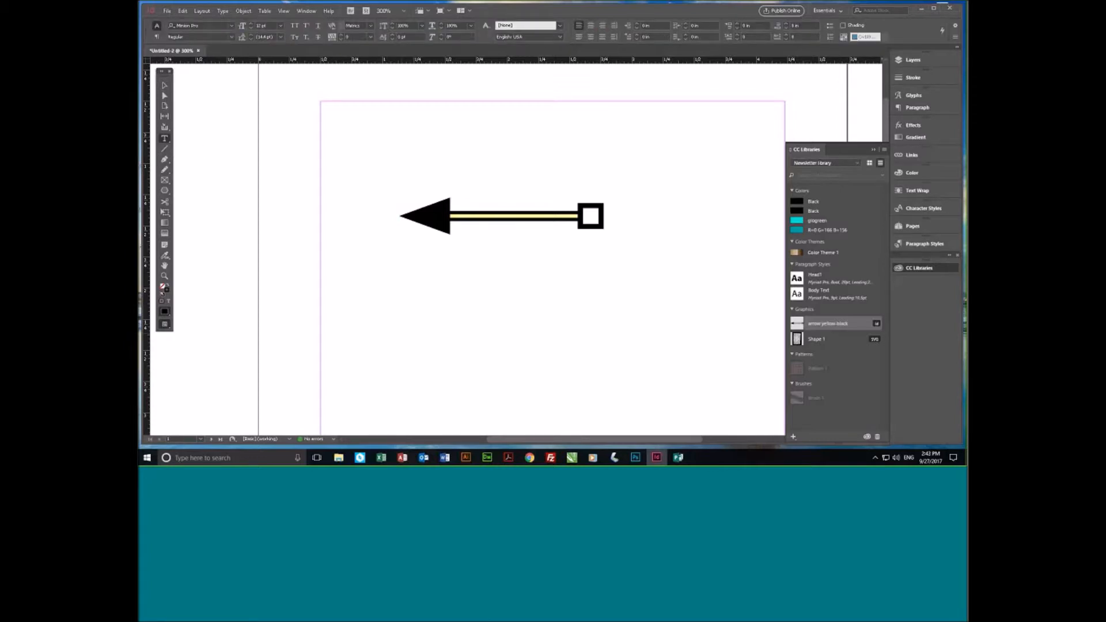
{"action": "left_click_drag", "start_coordinate": [374, 258], "coordinate": [653, 397]}
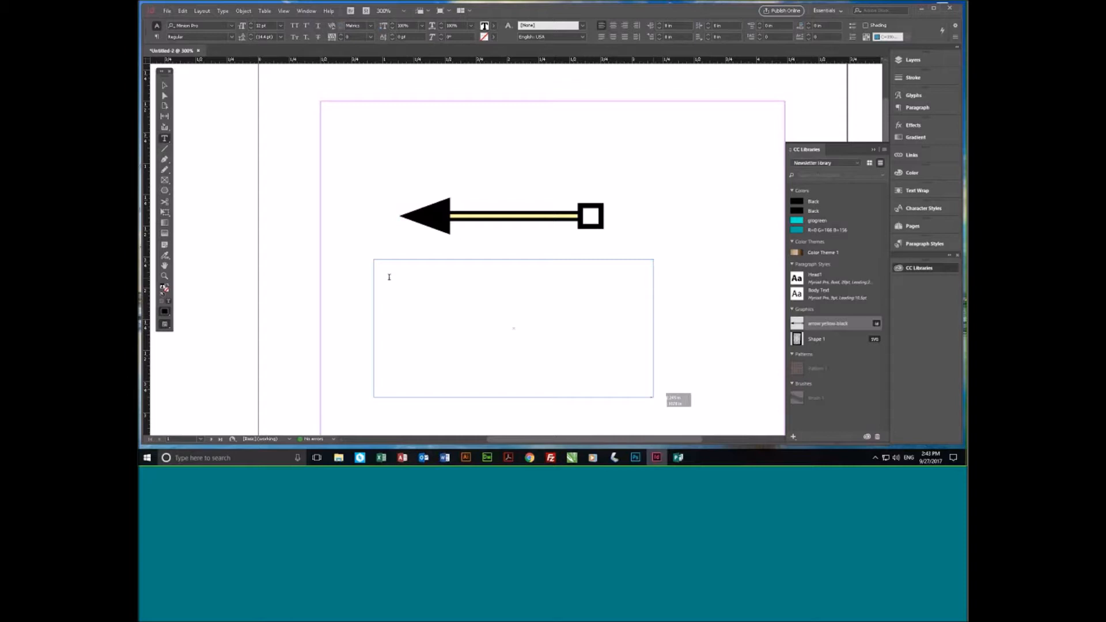
{"action": "type", "text": "Line one"}
{"action": "key", "text": "Return"}
{"action": "type", "text": "Line two"}
- Place the text cursor in "Line one" and float the Paragraph Styles panel beside the library
{"action": "left_click", "coordinate": [450, 271]}
{"action": "key", "text": "Left"}
{"action": "key", "text": "Left"}
{"action": "key", "text": "Left"}
{"action": "key", "text": "Left"}
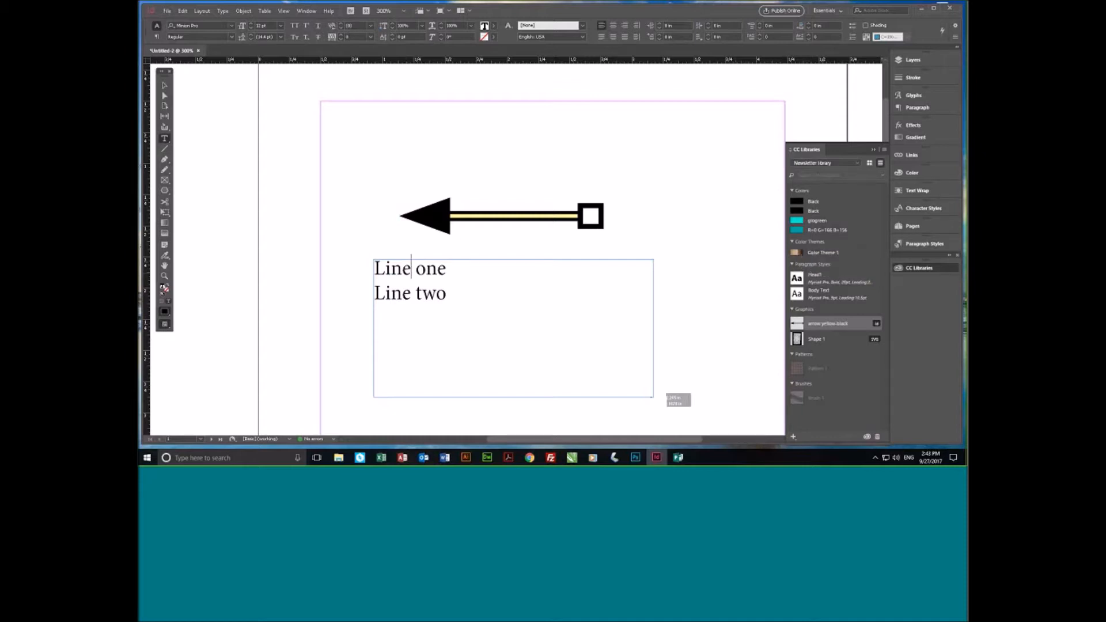
{"action": "left_click", "coordinate": [934, 244]}
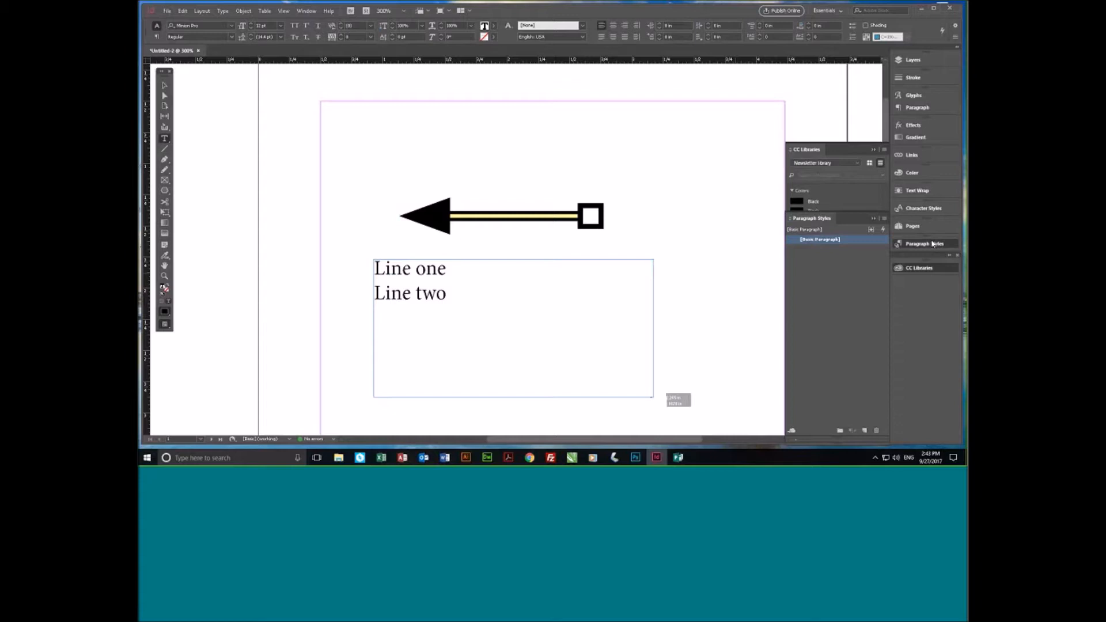
{"action": "left_click_drag", "start_coordinate": [834, 220], "coordinate": [717, 77]}
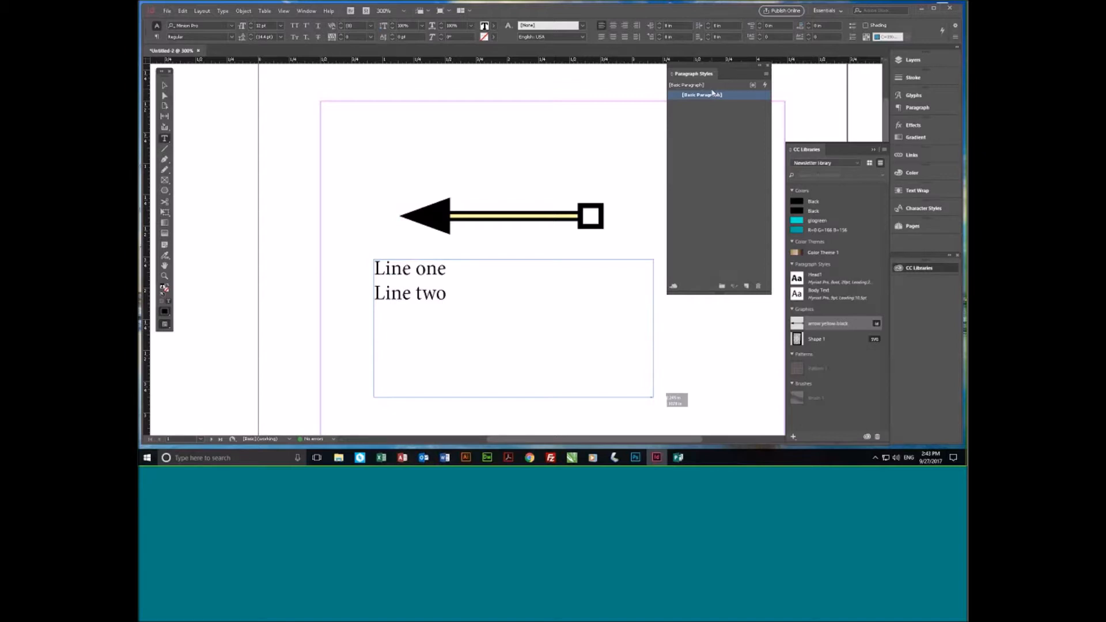
- Apply the library's Head1 style to "Line one" and its Body Text style to "Line two", leaving the frame deselected
{"action": "left_click", "coordinate": [833, 280]}
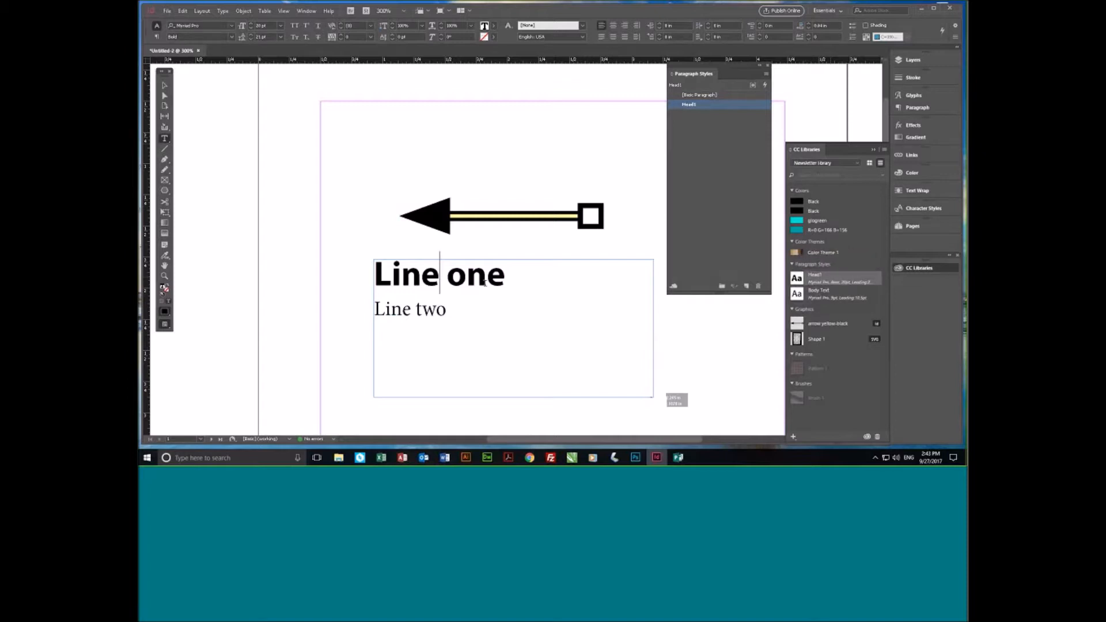
{"action": "left_click", "coordinate": [457, 311]}
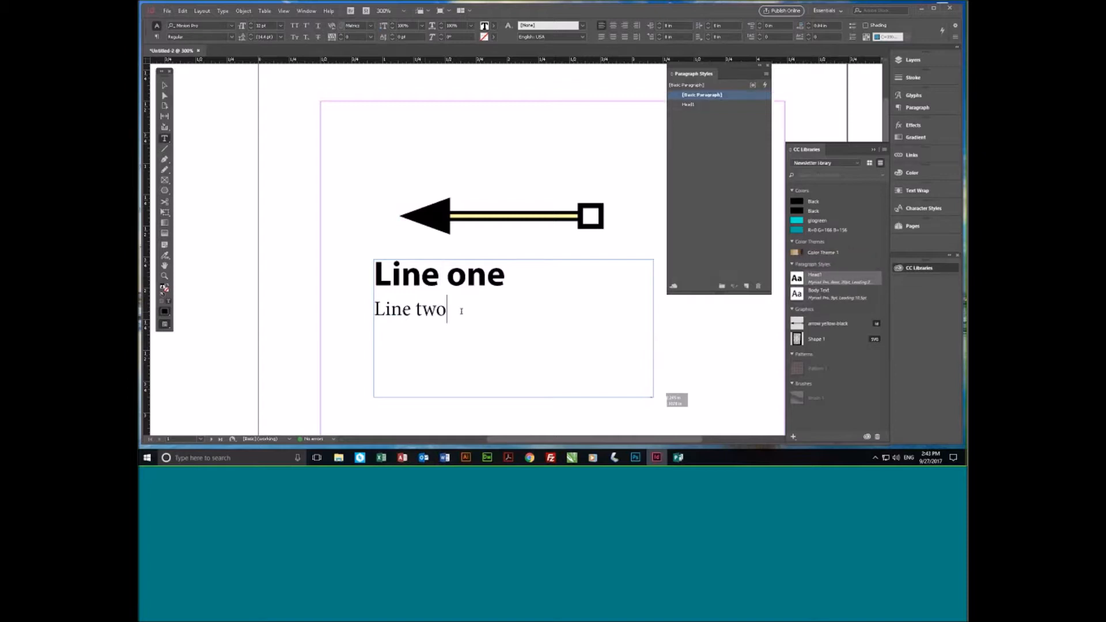
{"action": "left_click", "coordinate": [839, 295]}
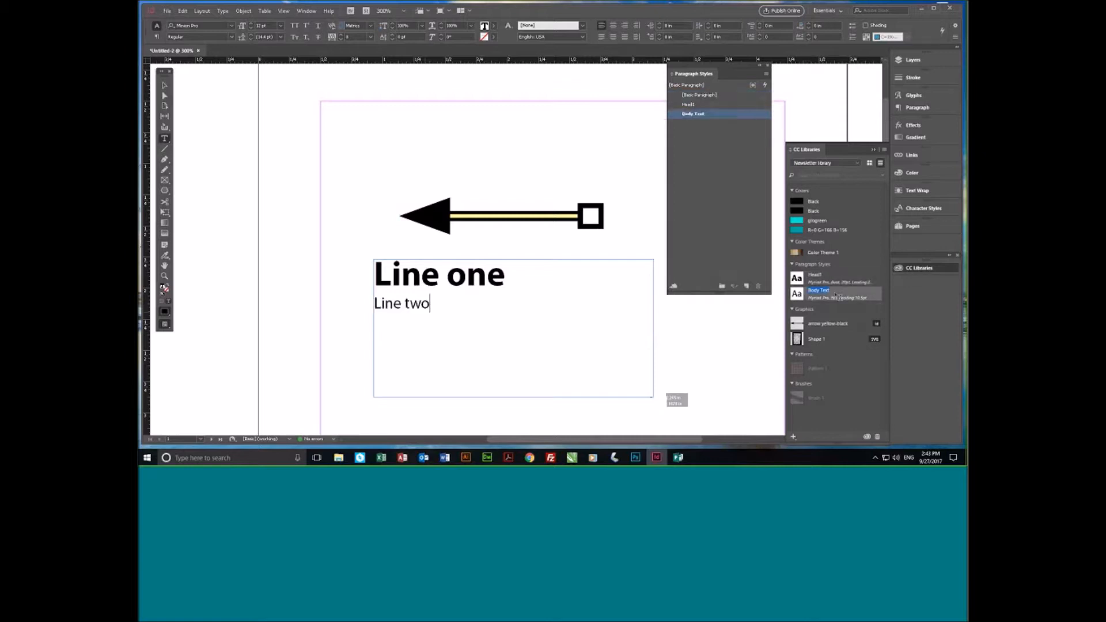
{"action": "left_click", "coordinate": [519, 273]}
{"action": "left_click", "coordinate": [487, 306]}
{"action": "left_click", "coordinate": [165, 84]}
{"action": "key", "text": "Escape"}
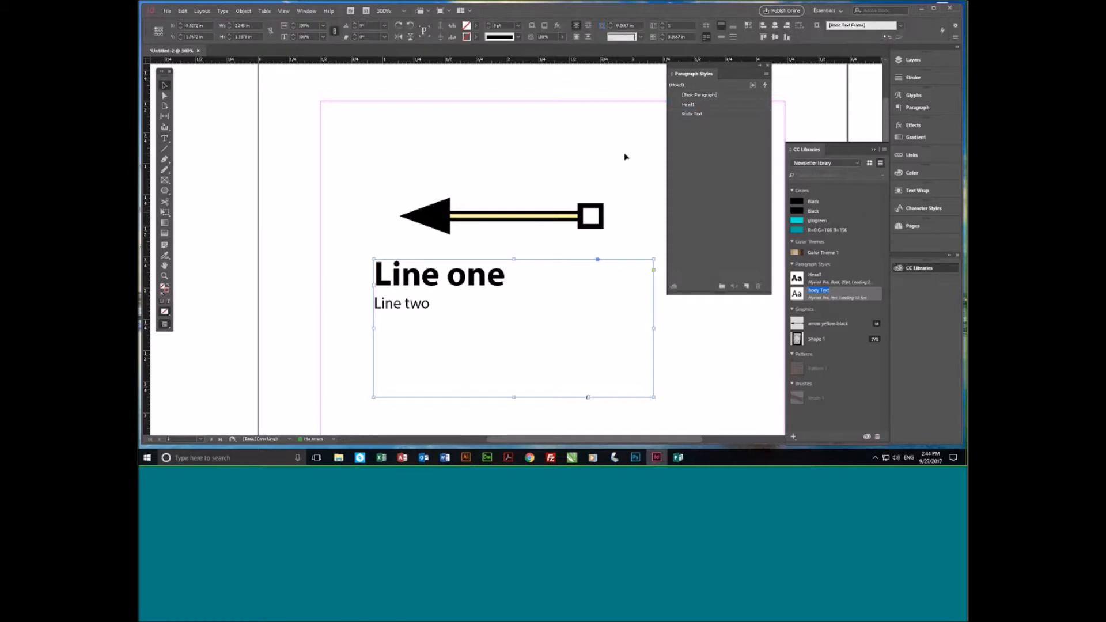
{"action": "left_click", "coordinate": [822, 110]}
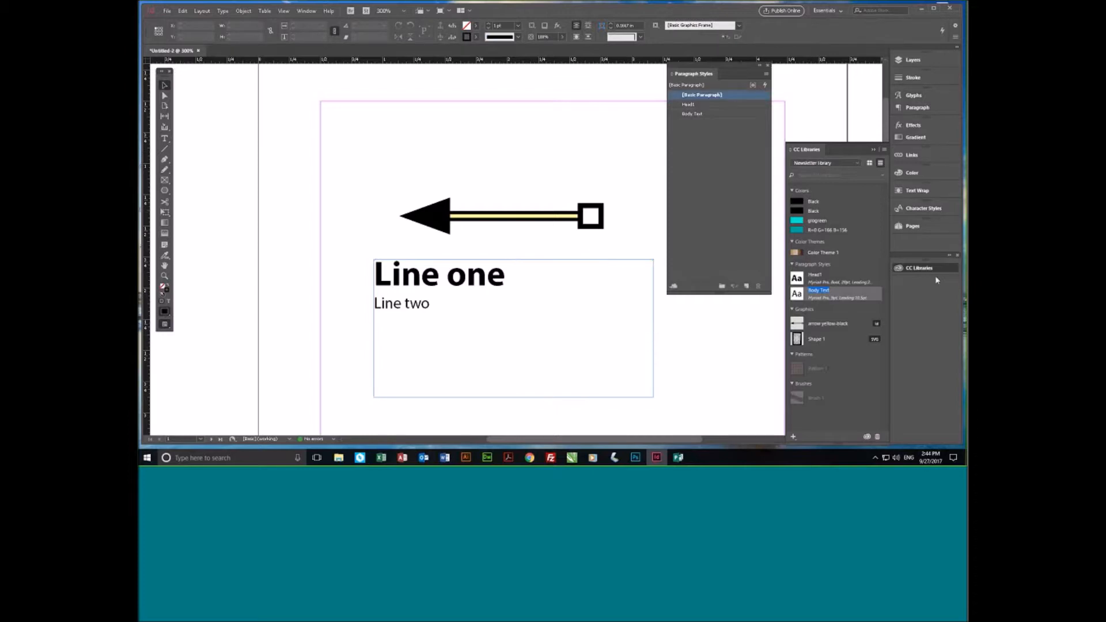
- Show the Swatches panel and place it floating over the page near the text frame
{"action": "left_click", "coordinate": [306, 10]}
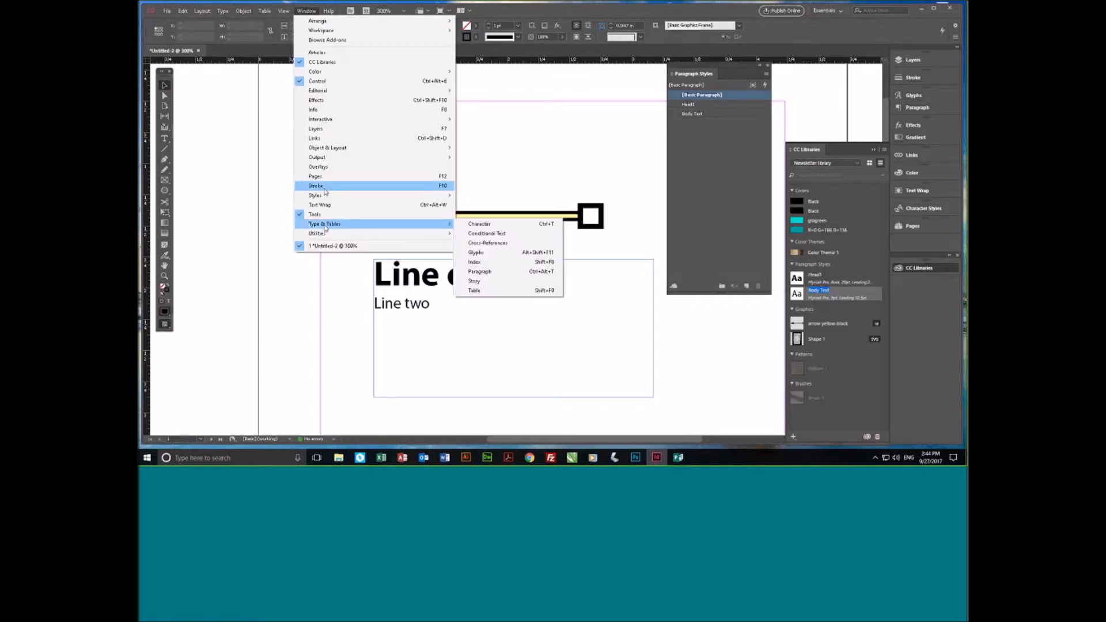
{"action": "mouse_move", "coordinate": [354, 72]}
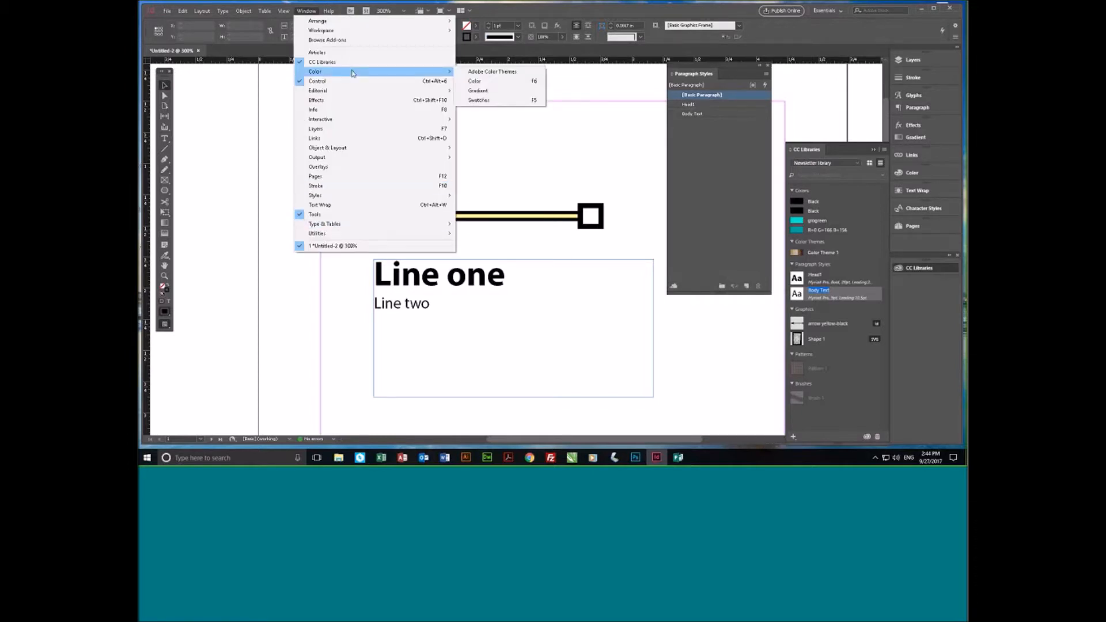
{"action": "left_click", "coordinate": [499, 101]}
{"action": "left_click_drag", "start_coordinate": [637, 97], "coordinate": [566, 166]}
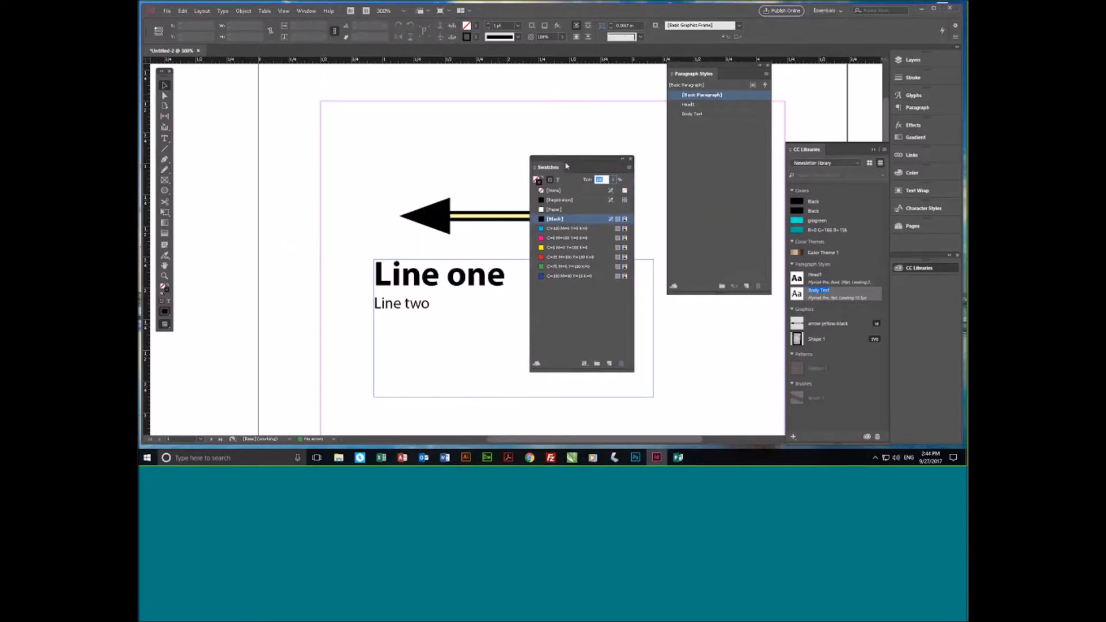
- Color "Line one" with the C=100 M=90 Y=10 K=0 swatch and "Line two" with C=0 M=100 Y=0 K=0
{"action": "left_click", "coordinate": [490, 279]}
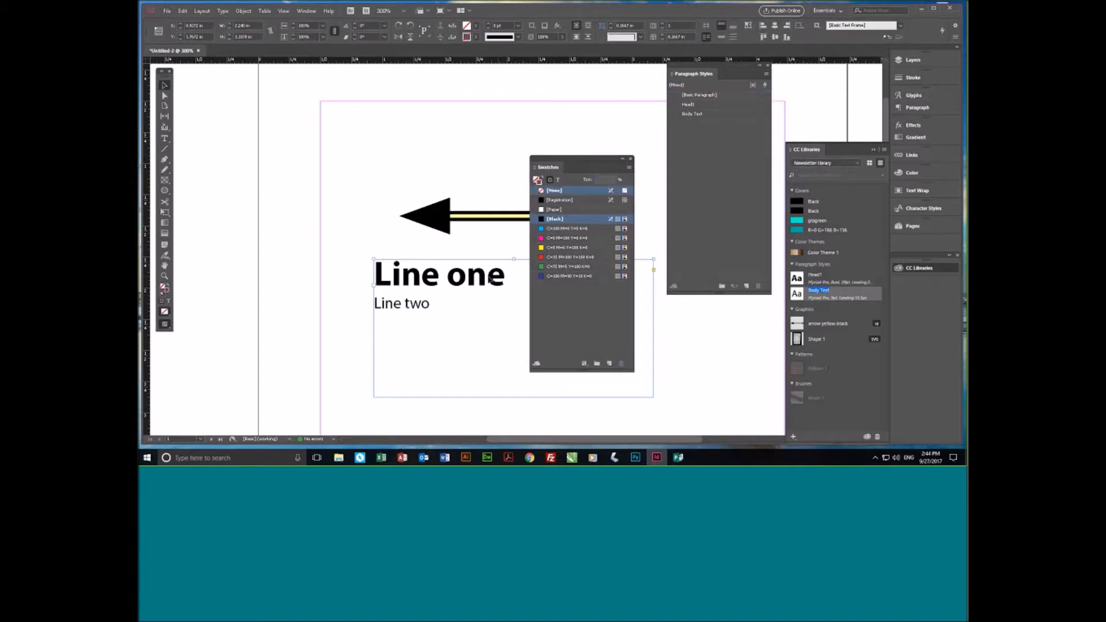
{"action": "double_click", "coordinate": [490, 279]}
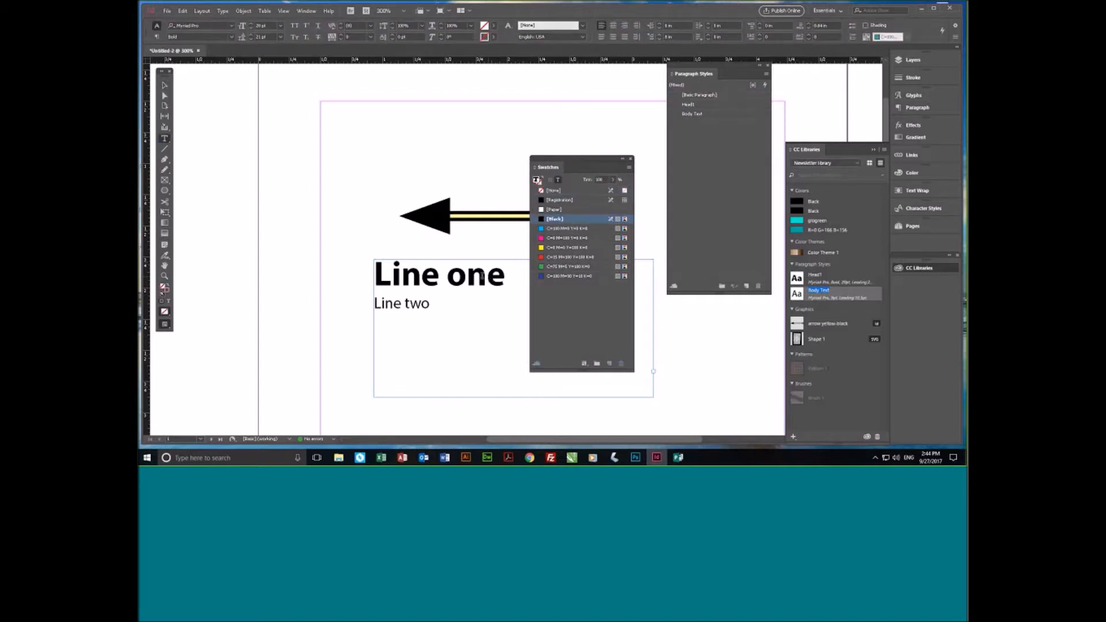
{"action": "triple_click", "coordinate": [487, 274]}
{"action": "left_click", "coordinate": [567, 276]}
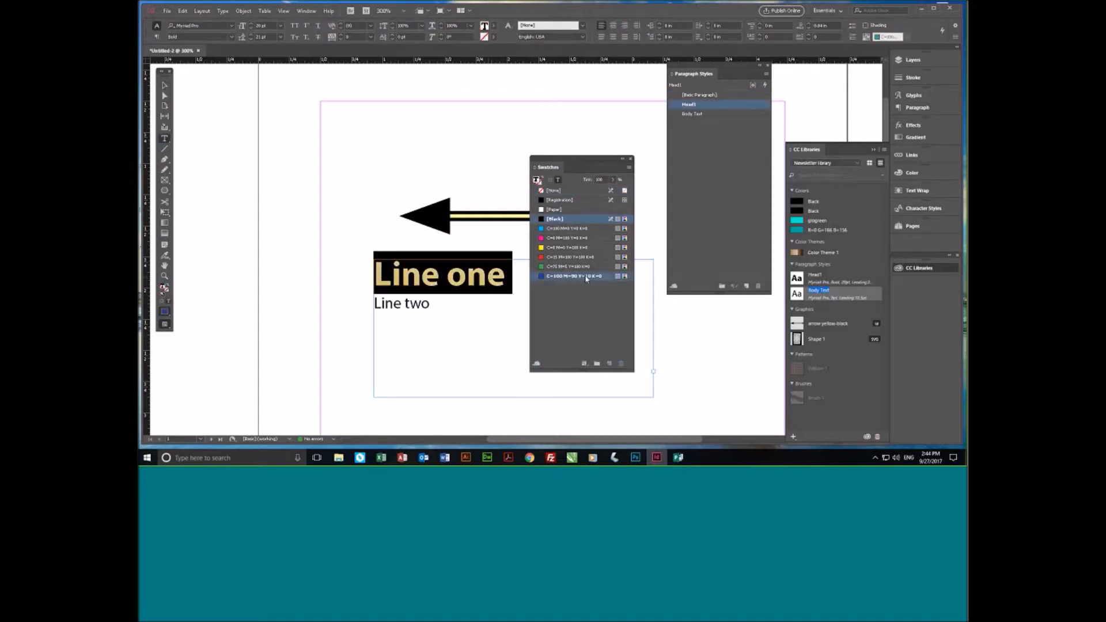
{"action": "left_click", "coordinate": [441, 306]}
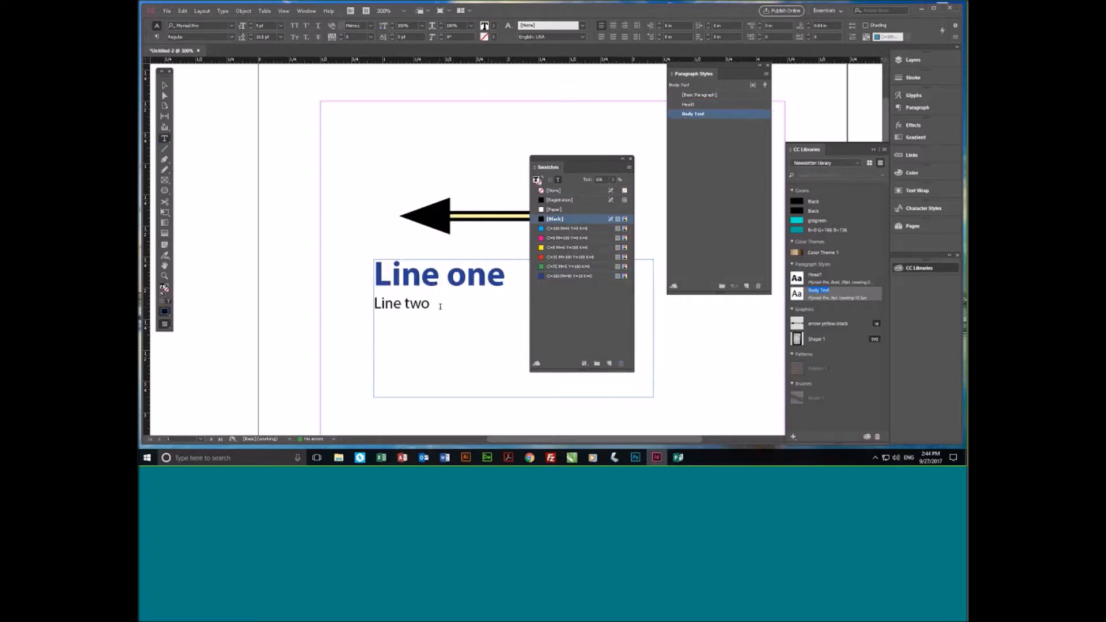
{"action": "triple_click", "coordinate": [440, 306]}
{"action": "left_click", "coordinate": [570, 238]}
{"action": "left_click", "coordinate": [424, 316]}
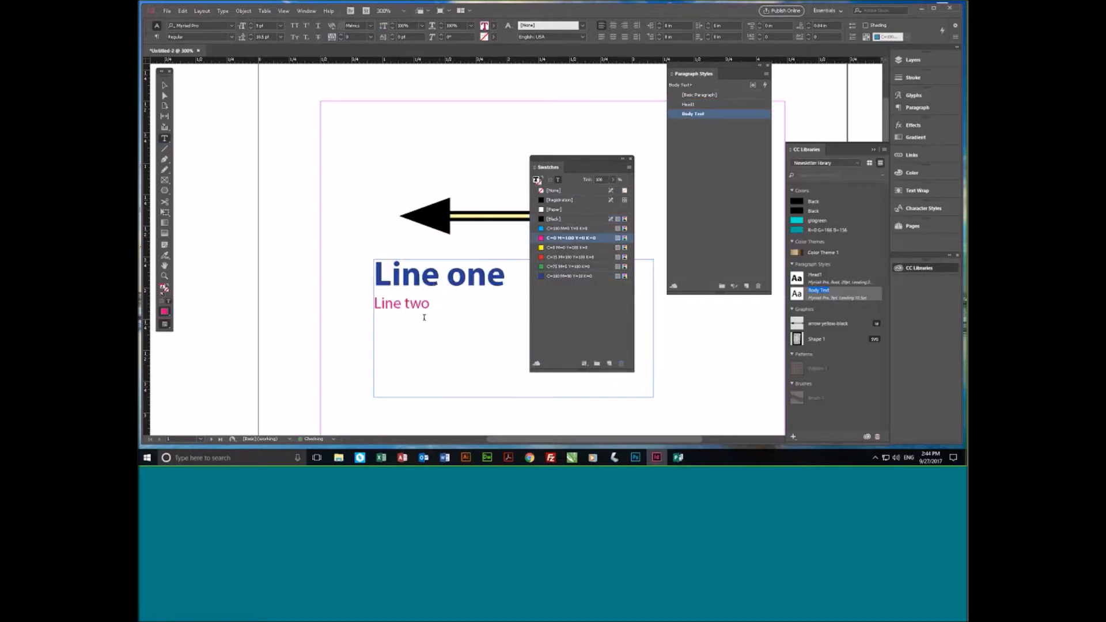
- Move the Swatches panel clear of the text and add the library colors glogreen and R=0 G=166 B=156 to the swatches
{"action": "left_click_drag", "start_coordinate": [575, 159], "coordinate": [596, 91]}
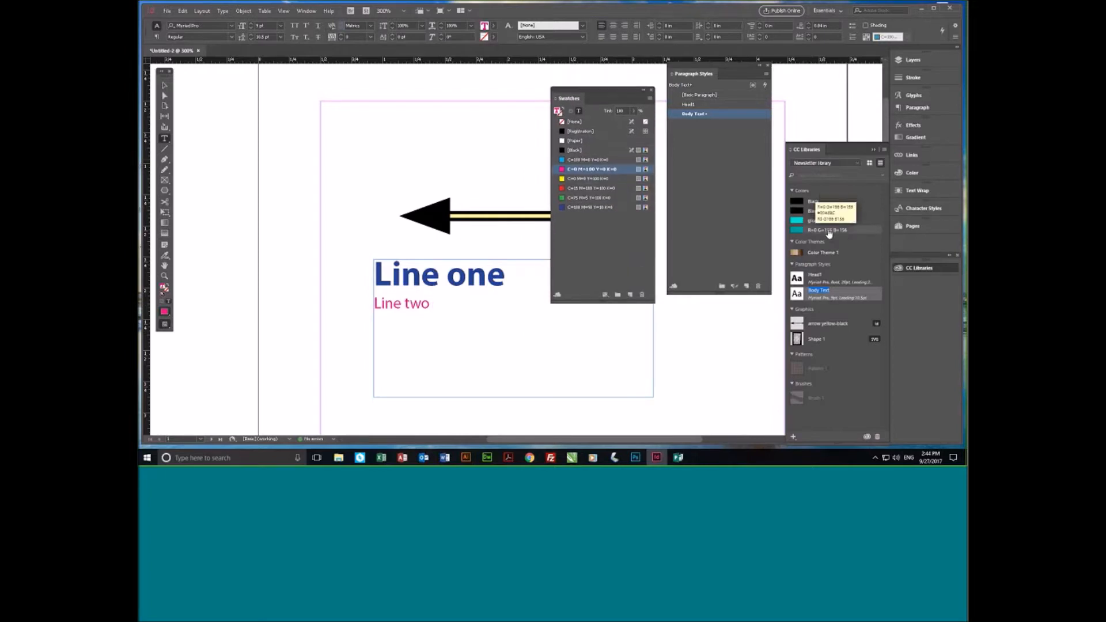
{"action": "mouse_move", "coordinate": [822, 223]}
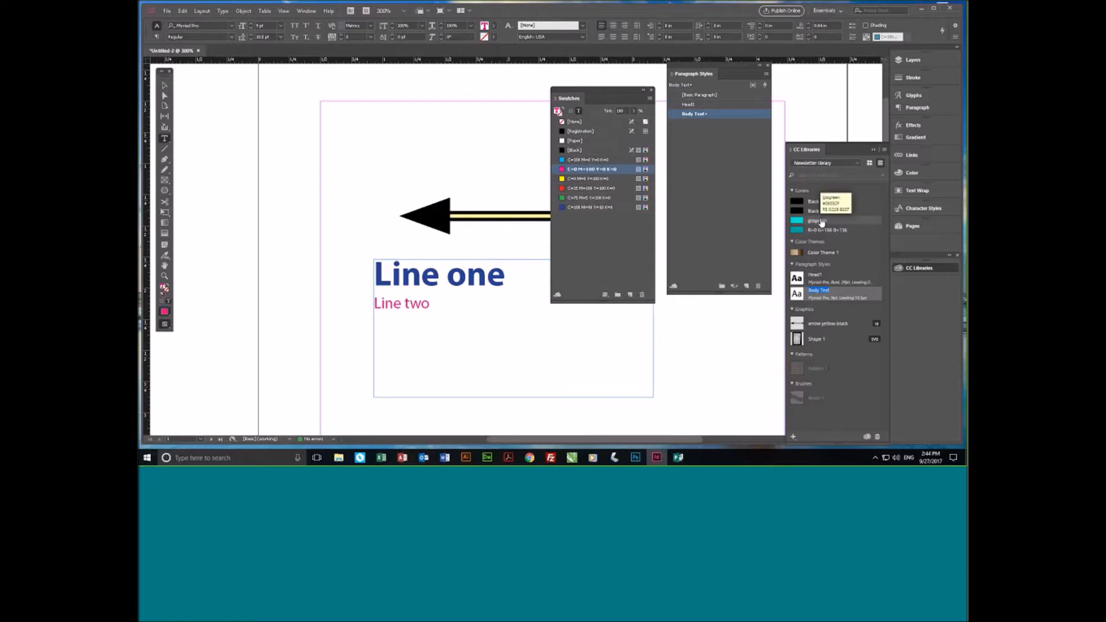
{"action": "left_click", "coordinate": [822, 224]}
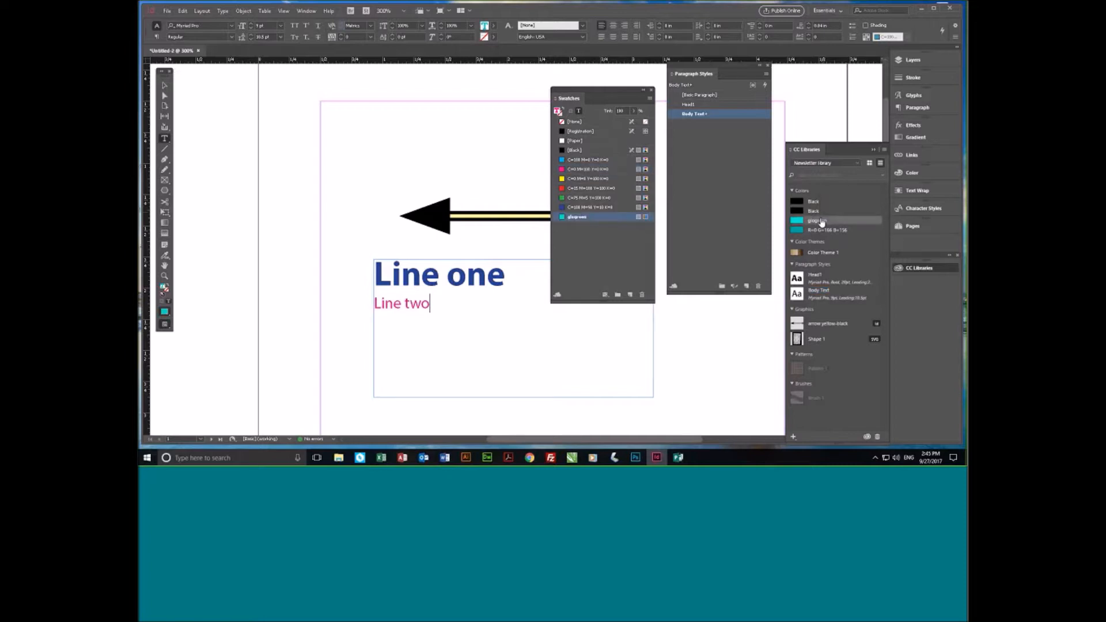
{"action": "left_click", "coordinate": [829, 231]}
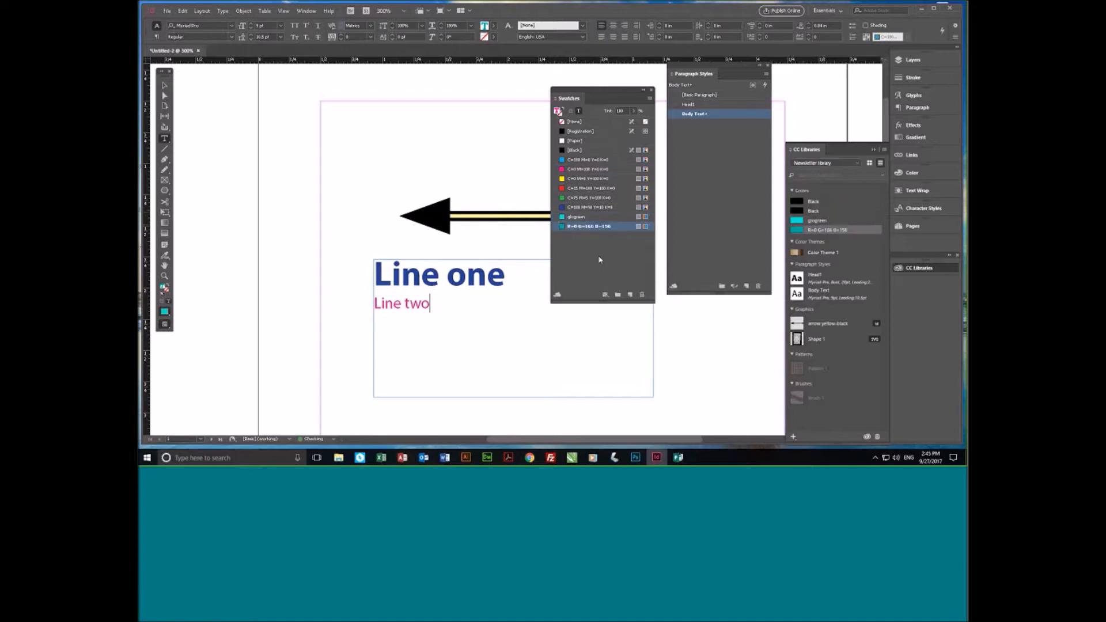
- Recolor "Line two" with the glogreen swatch and "Line one" with the R=0 G=166 B=156 swatch
{"action": "left_click", "coordinate": [455, 309]}
{"action": "triple_click", "coordinate": [455, 310]}
{"action": "left_click", "coordinate": [582, 217]}
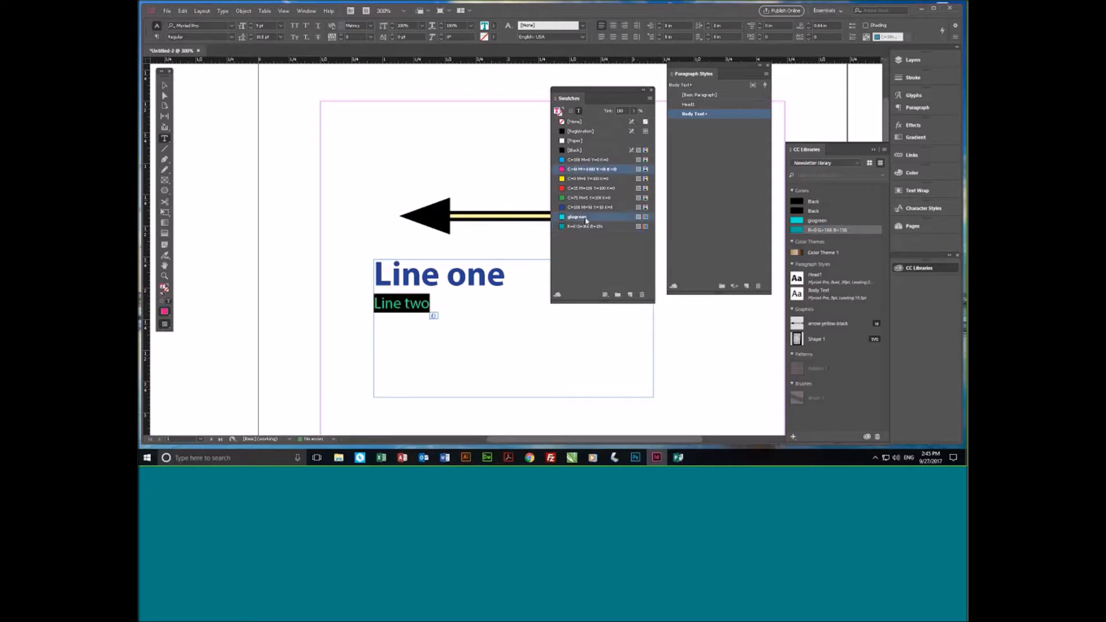
{"action": "key", "text": "Left"}
{"action": "key", "text": "shift+Home"}
{"action": "left_click", "coordinate": [585, 226]}
- Shrink the text frame around its two lines to about 1.19 in wide and 0.6 in high
{"action": "left_click", "coordinate": [476, 328]}
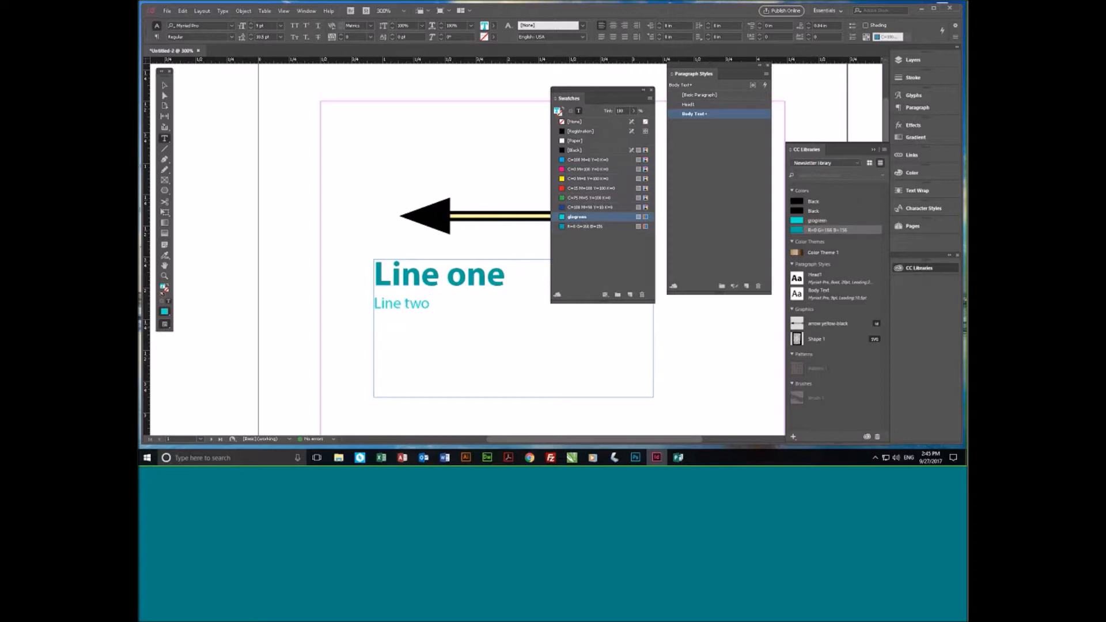
{"action": "key", "text": "Escape"}
{"action": "left_click_drag", "start_coordinate": [653, 397], "coordinate": [522, 334]}
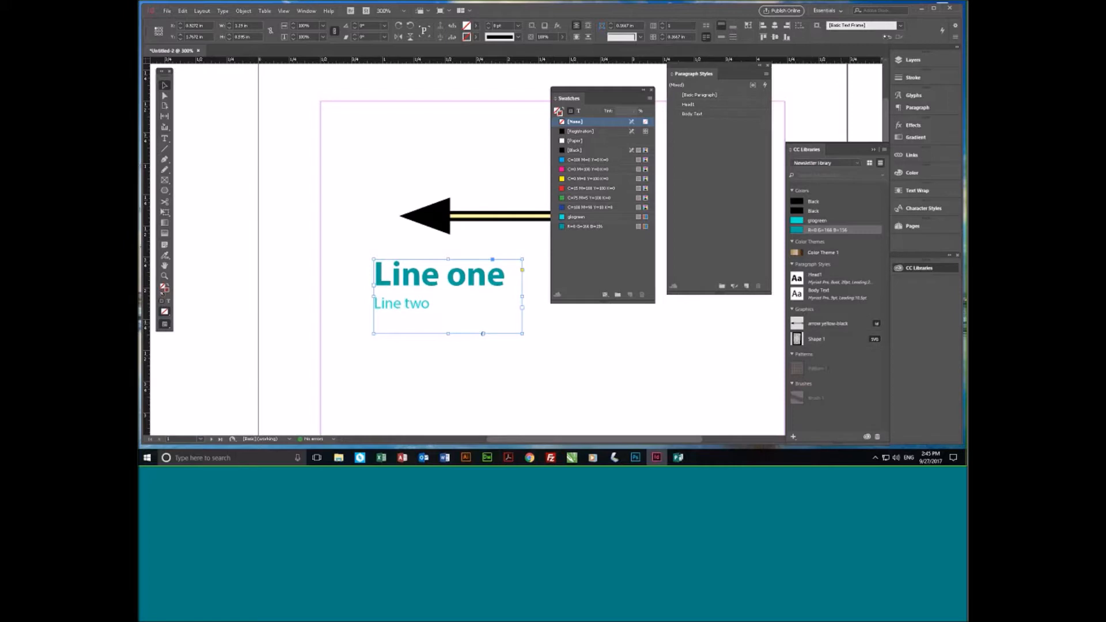
- Look through the contents of the Stock Templates library and both libraries named My Library
{"action": "left_click", "coordinate": [858, 166]}
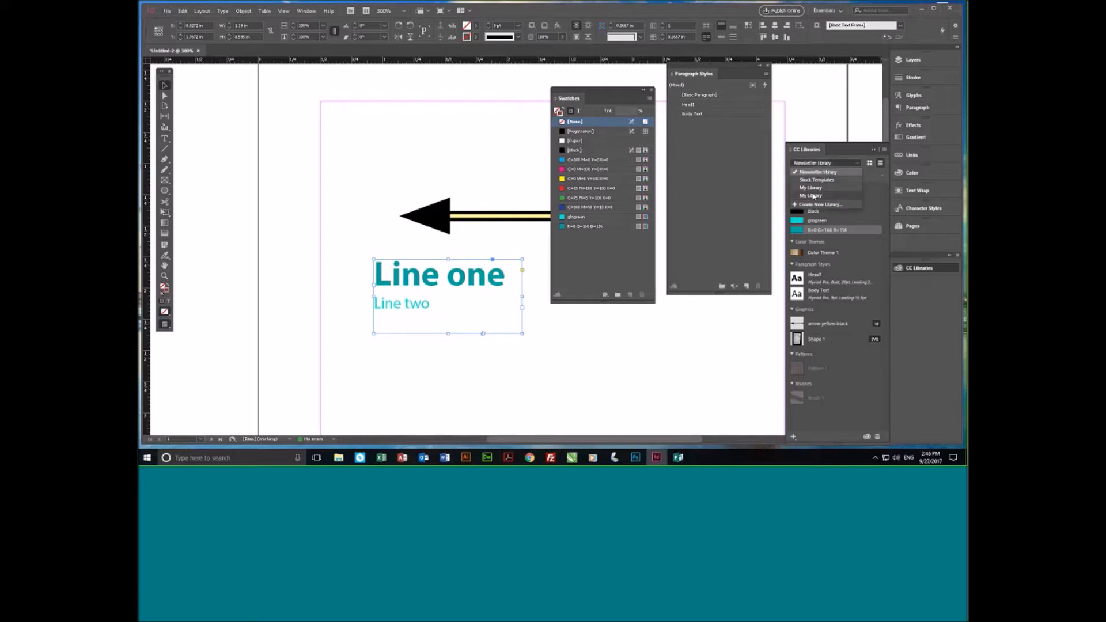
{"action": "left_click", "coordinate": [817, 180]}
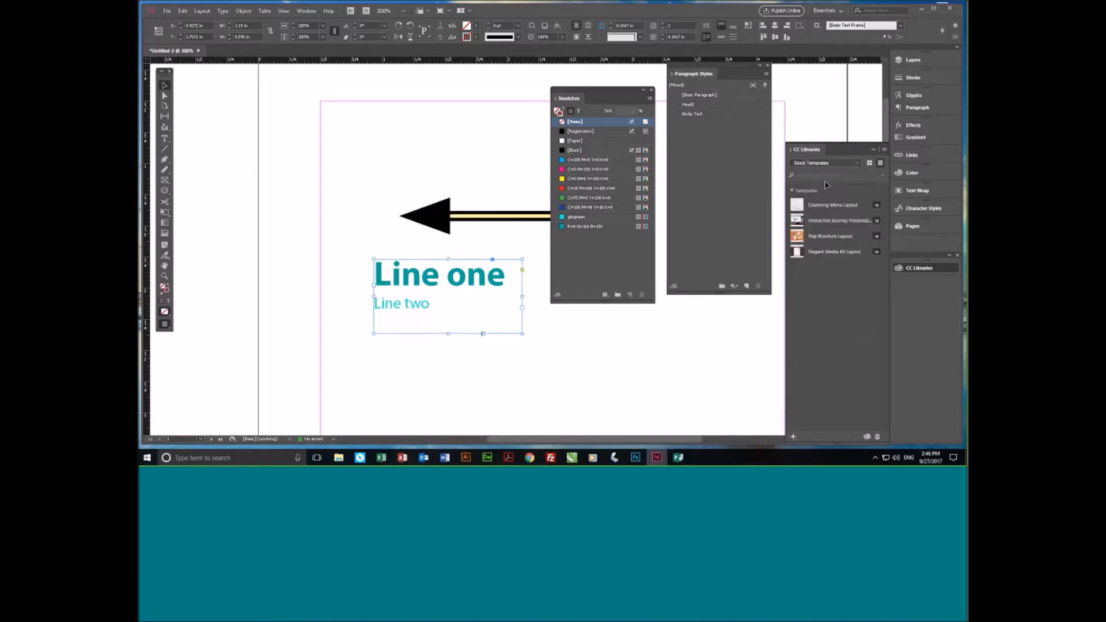
{"action": "left_click", "coordinate": [858, 163]}
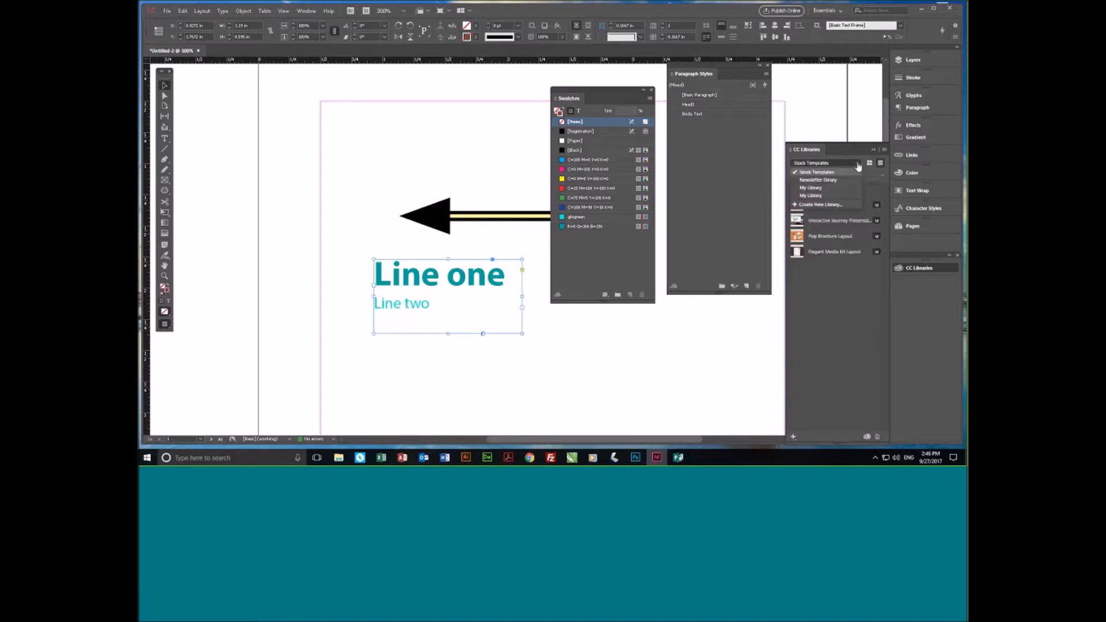
{"action": "left_click", "coordinate": [811, 188]}
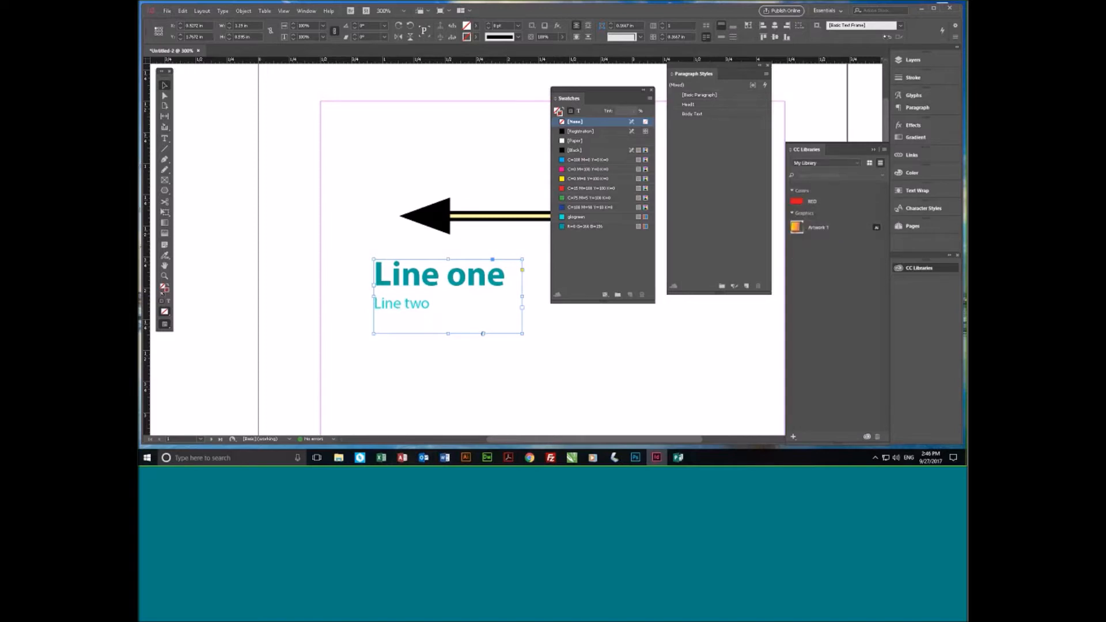
{"action": "left_click", "coordinate": [853, 163]}
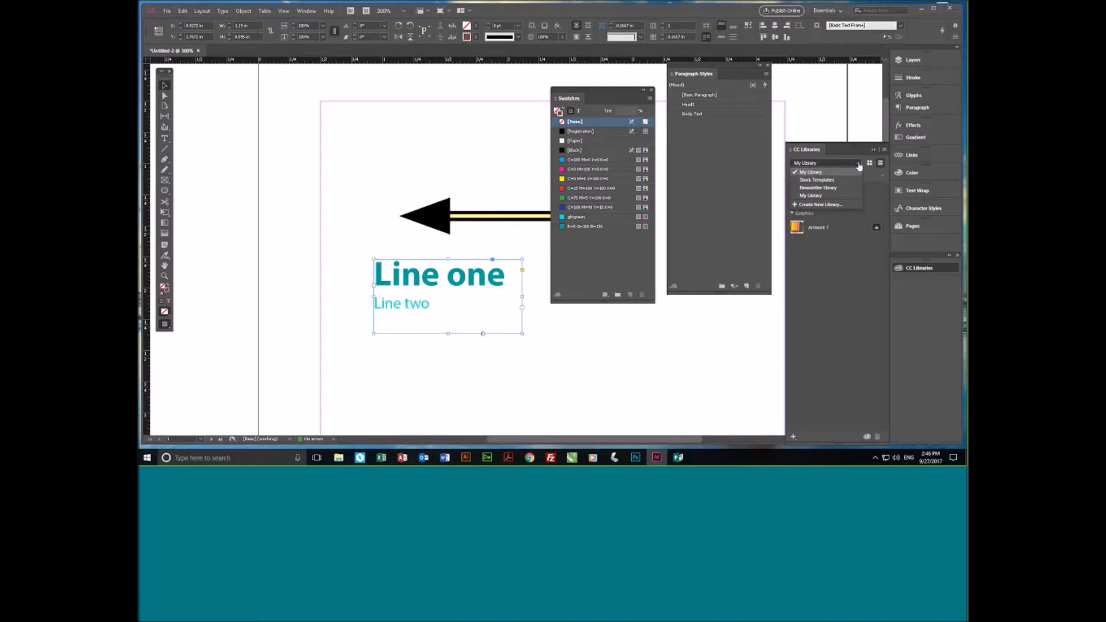
{"action": "left_click", "coordinate": [819, 196]}
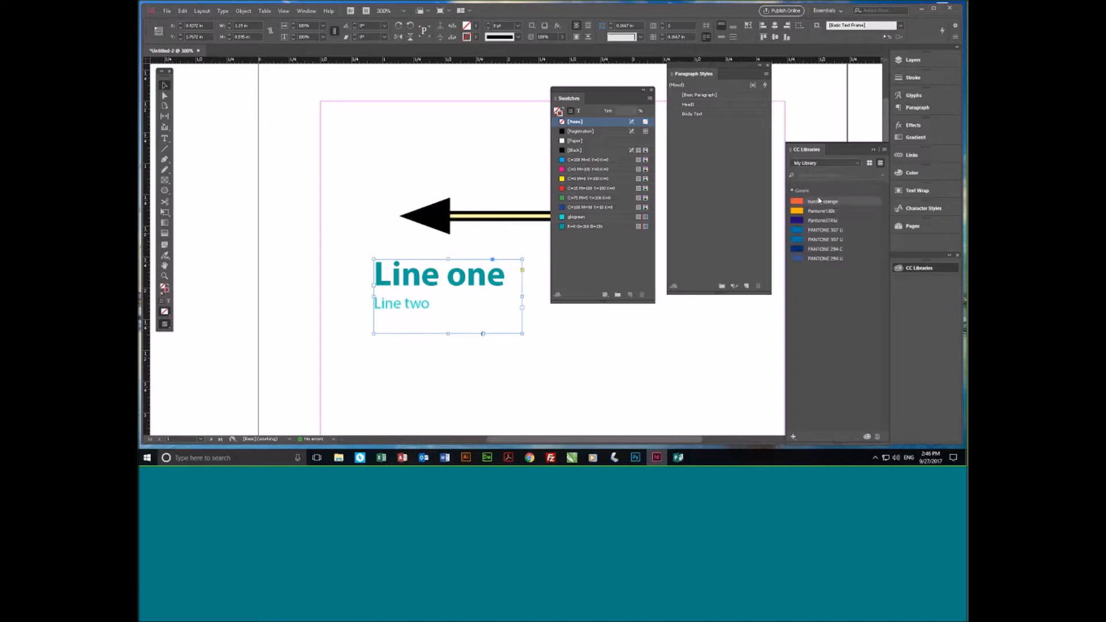
- Create a new CC library and name it with a person's first name
{"action": "left_click", "coordinate": [859, 164]}
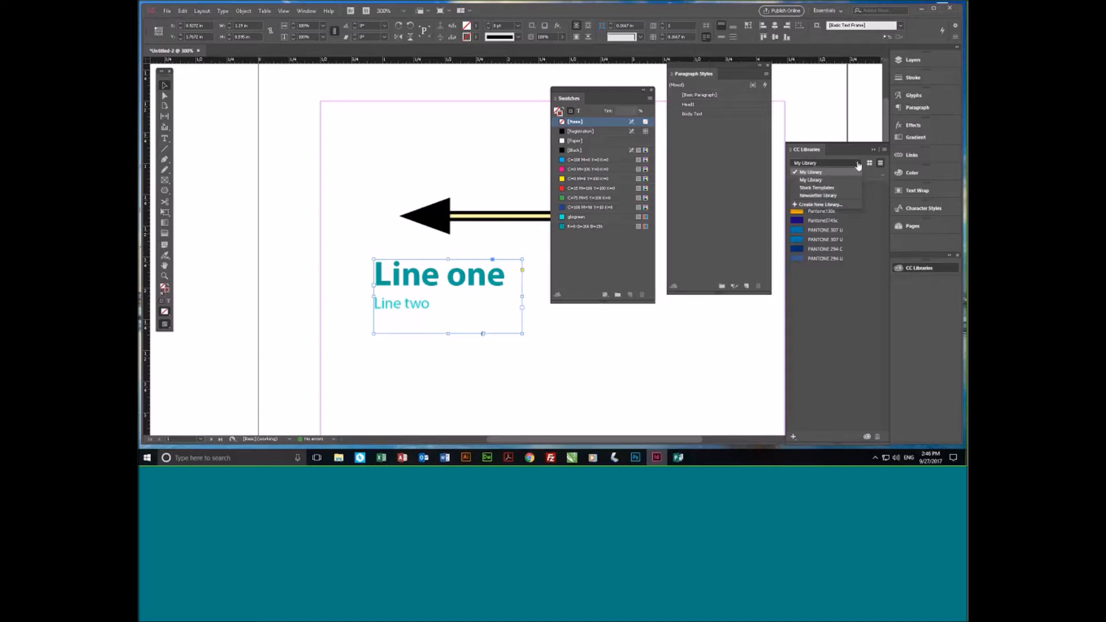
{"action": "left_click", "coordinate": [818, 204]}
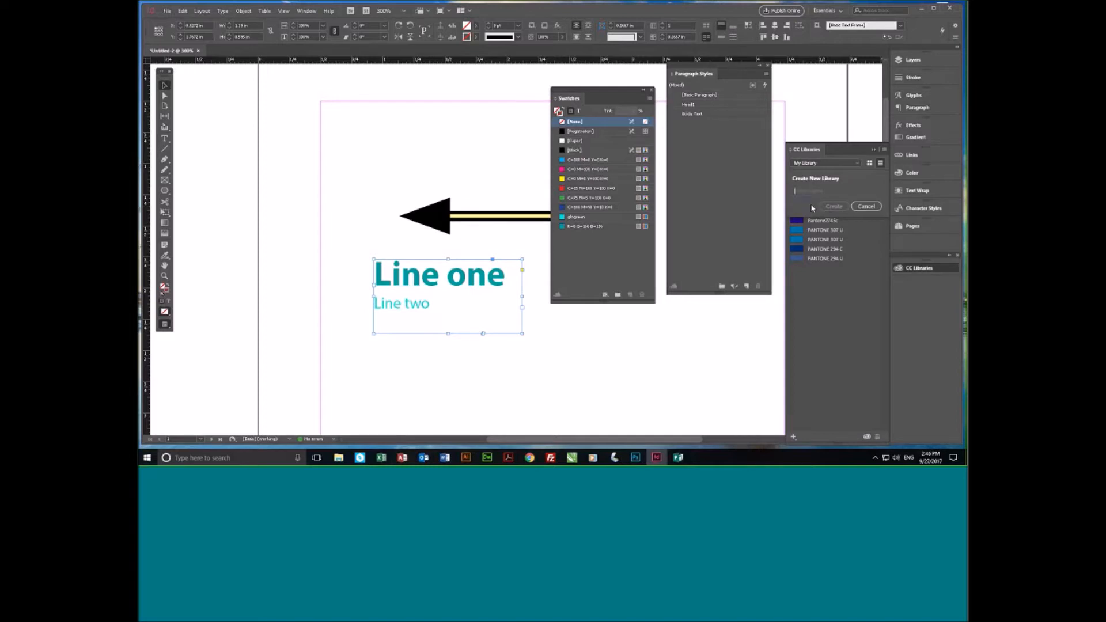
{"action": "type", "text": "Bell"}
{"action": "left_click", "coordinate": [832, 207]}
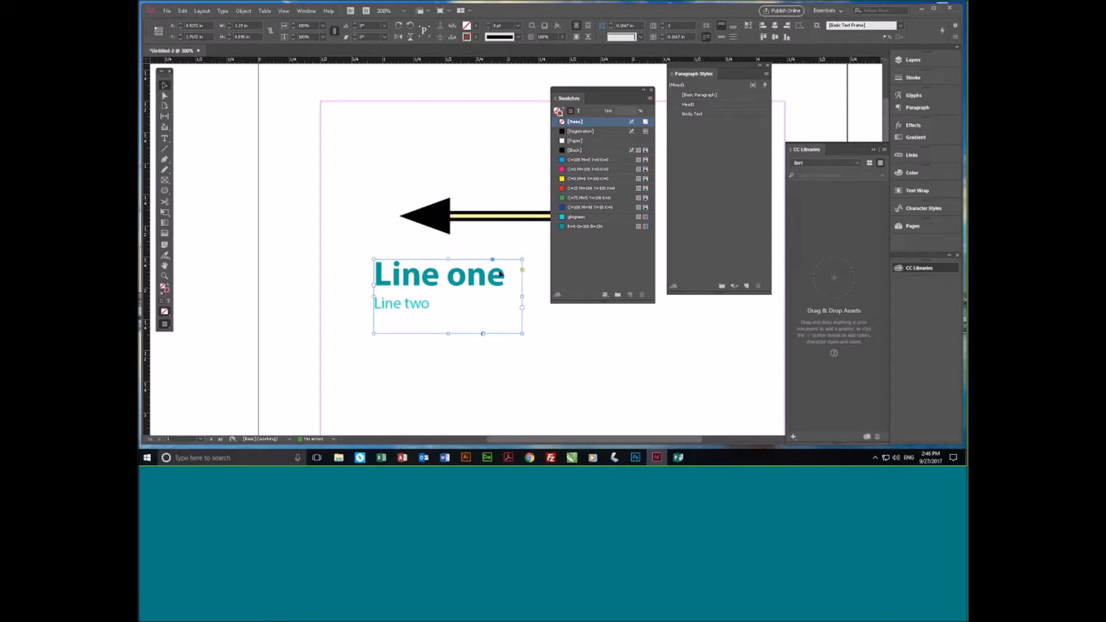
- Apply the Head1 paragraph style to the whole text frame and add the paragraph style to the new library
{"action": "left_click", "coordinate": [715, 106]}
{"action": "left_click", "coordinate": [716, 106]}
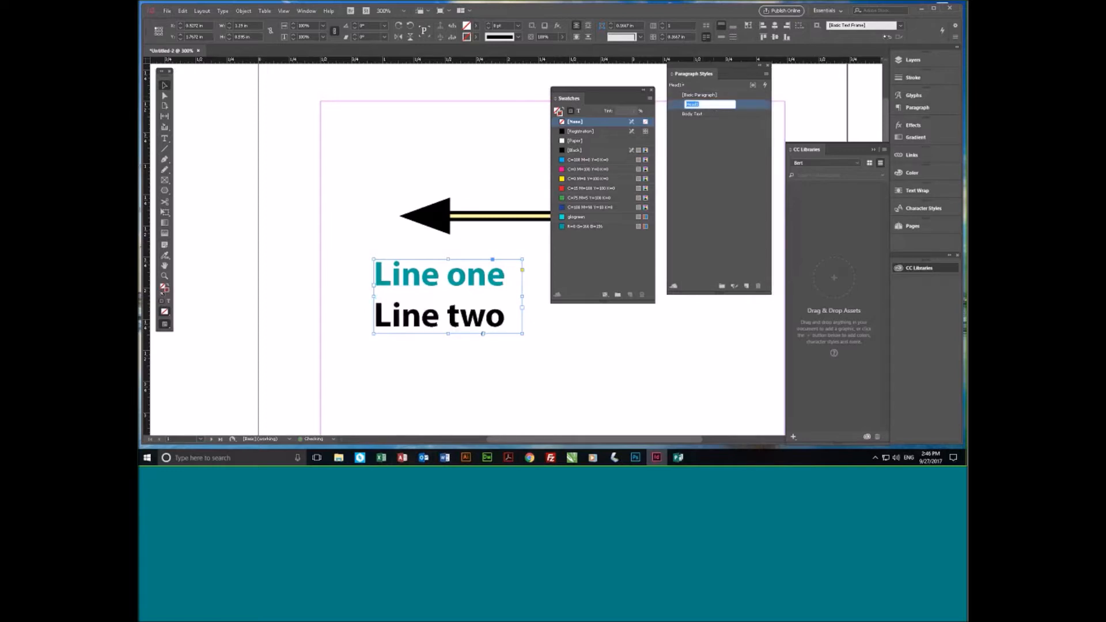
{"action": "left_click", "coordinate": [676, 107]}
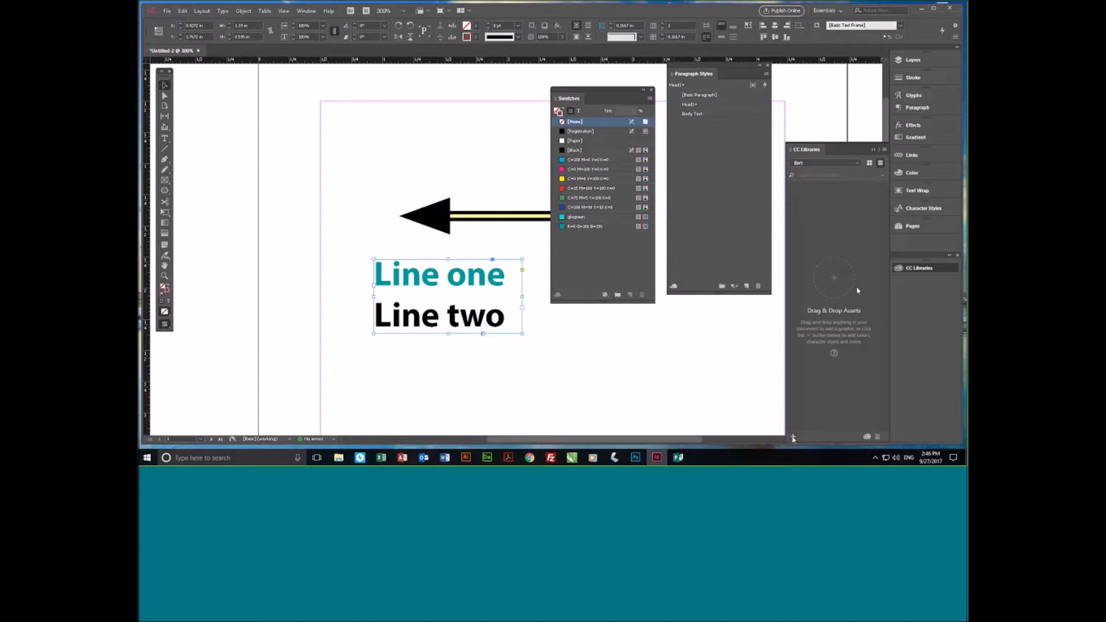
{"action": "left_click", "coordinate": [747, 107]}
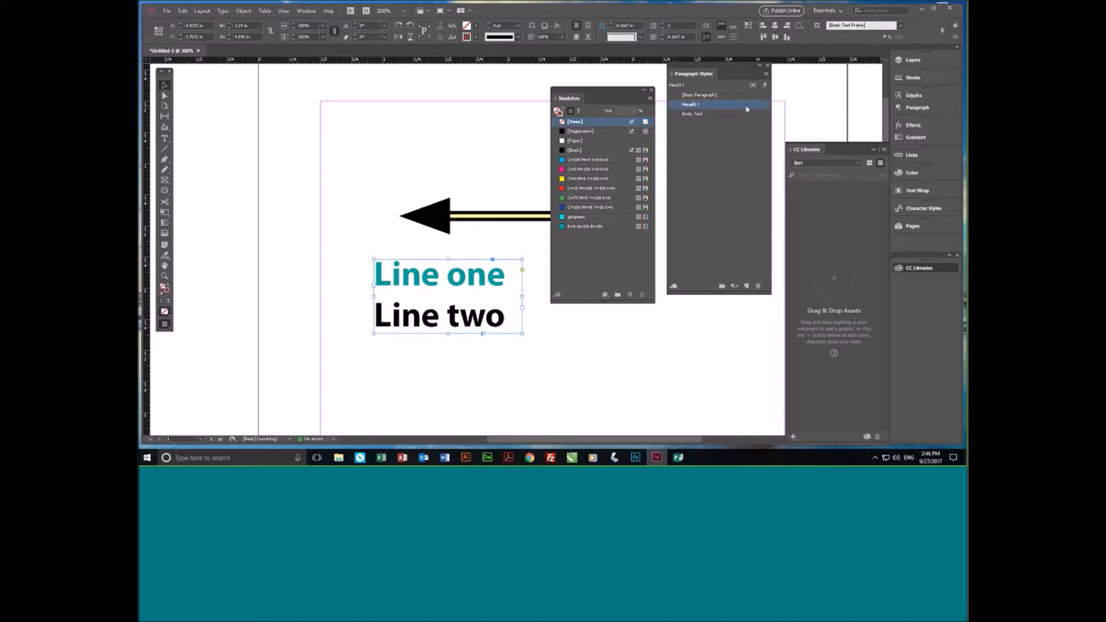
{"action": "left_click", "coordinate": [794, 436]}
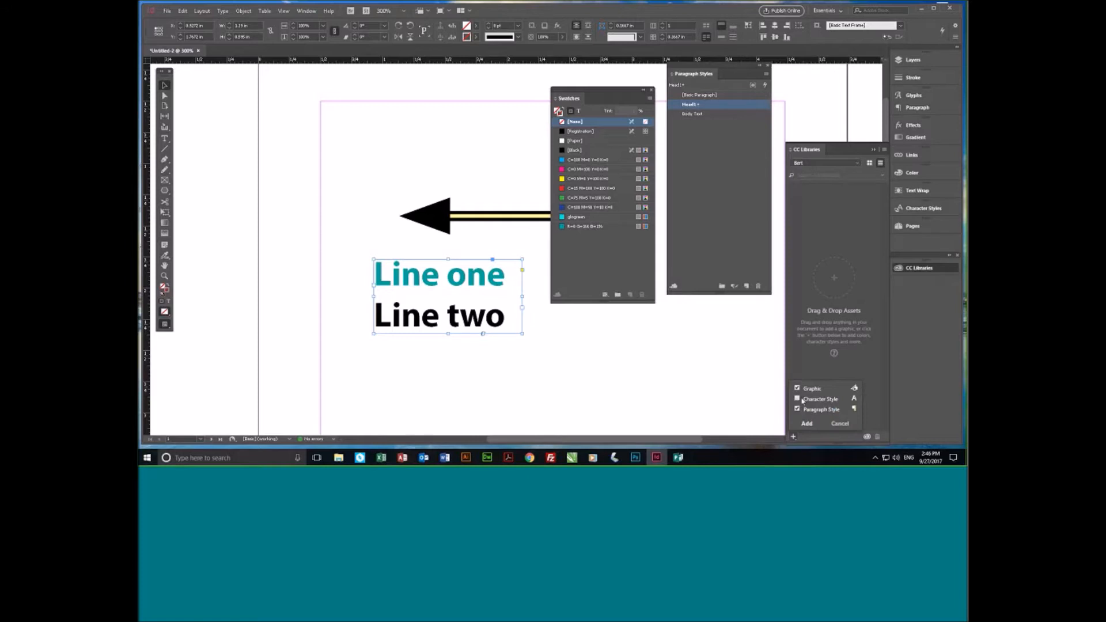
{"action": "left_click", "coordinate": [808, 424]}
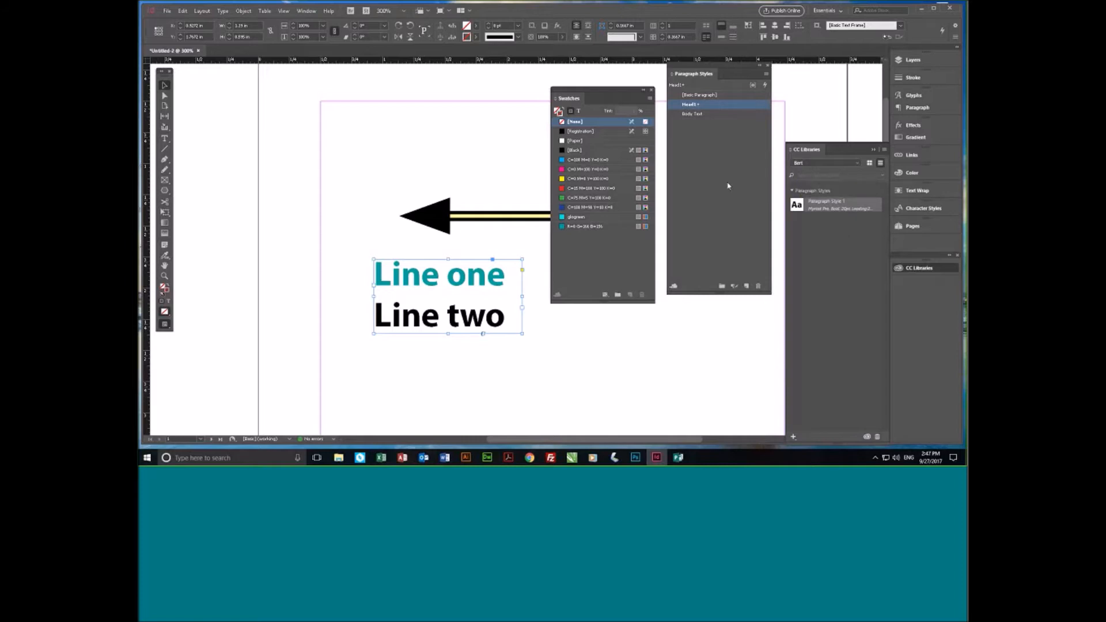
- Give the text frame a glogreen stroke, add that stroke color to the new library, and close the Paragraph Styles and Swatches panels
{"action": "left_click", "coordinate": [768, 66]}
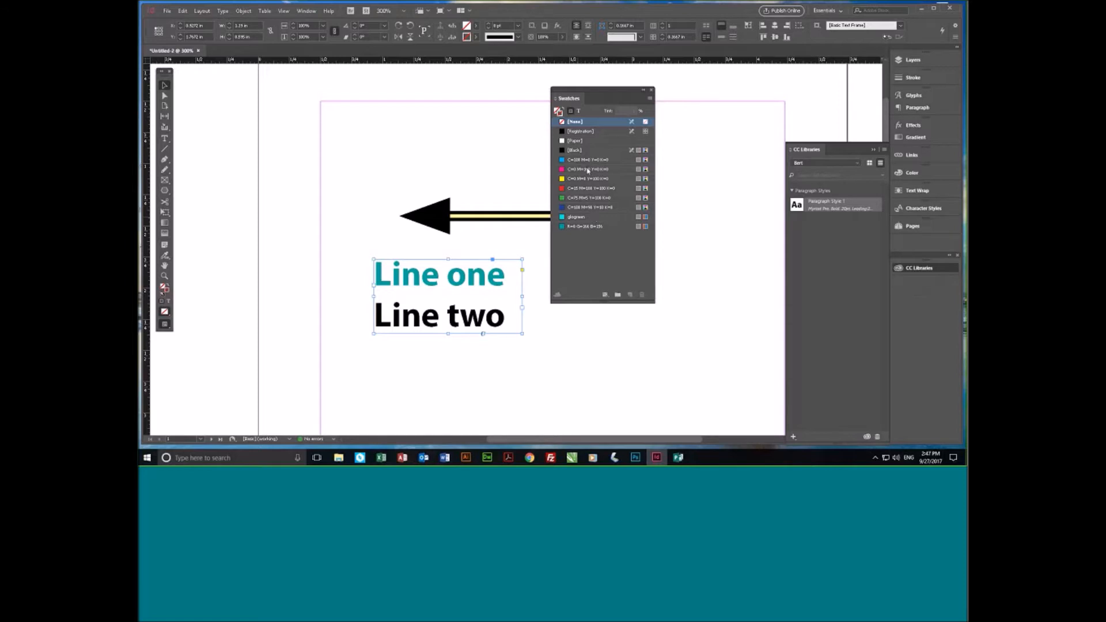
{"action": "left_click", "coordinate": [578, 217]}
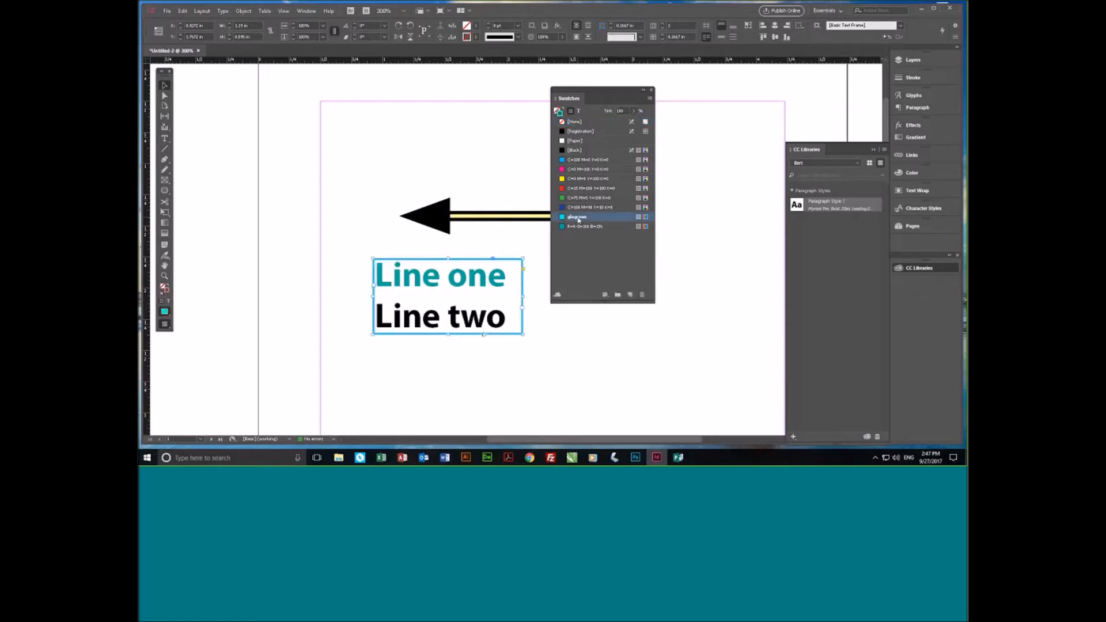
{"action": "left_click_drag", "start_coordinate": [890, 444], "coordinate": [888, 343]}
{"action": "left_click", "coordinate": [793, 438]}
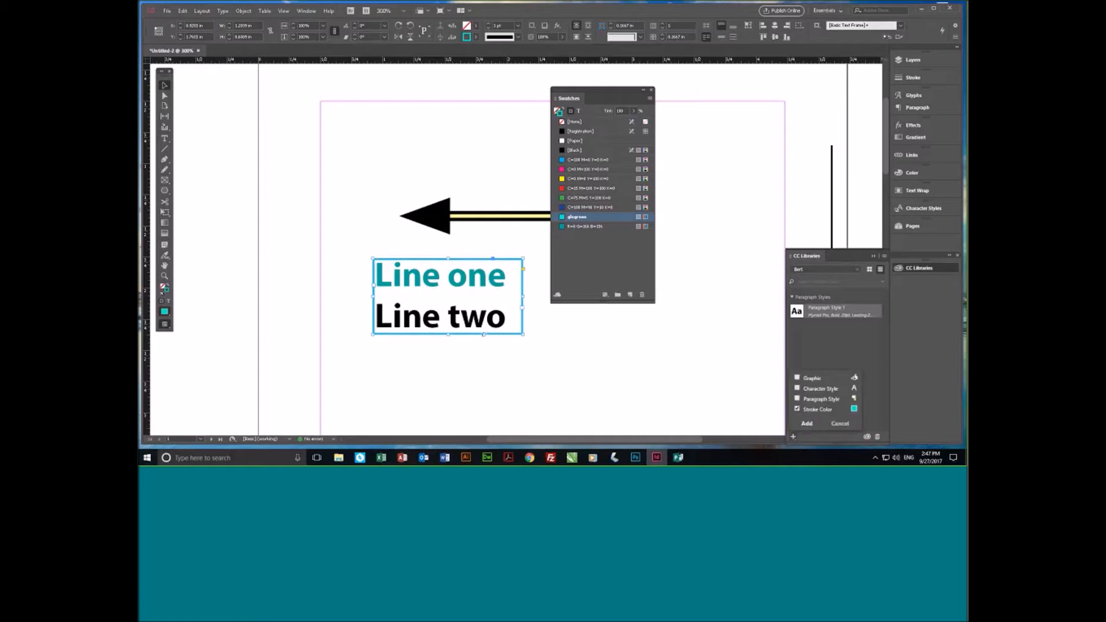
{"action": "left_click", "coordinate": [808, 424]}
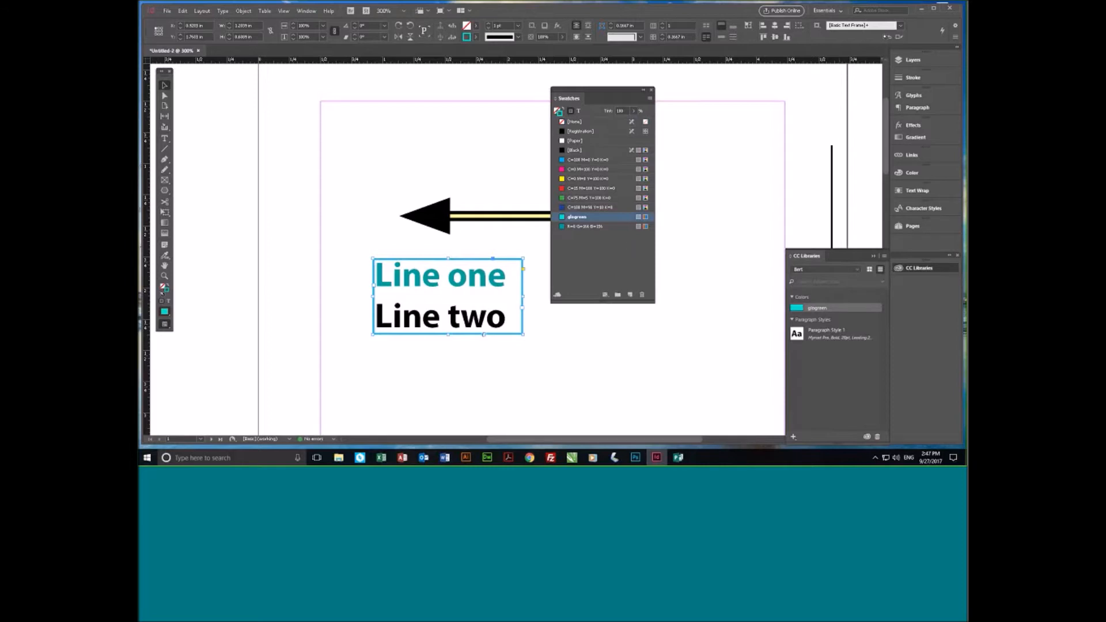
{"action": "left_click", "coordinate": [649, 90]}
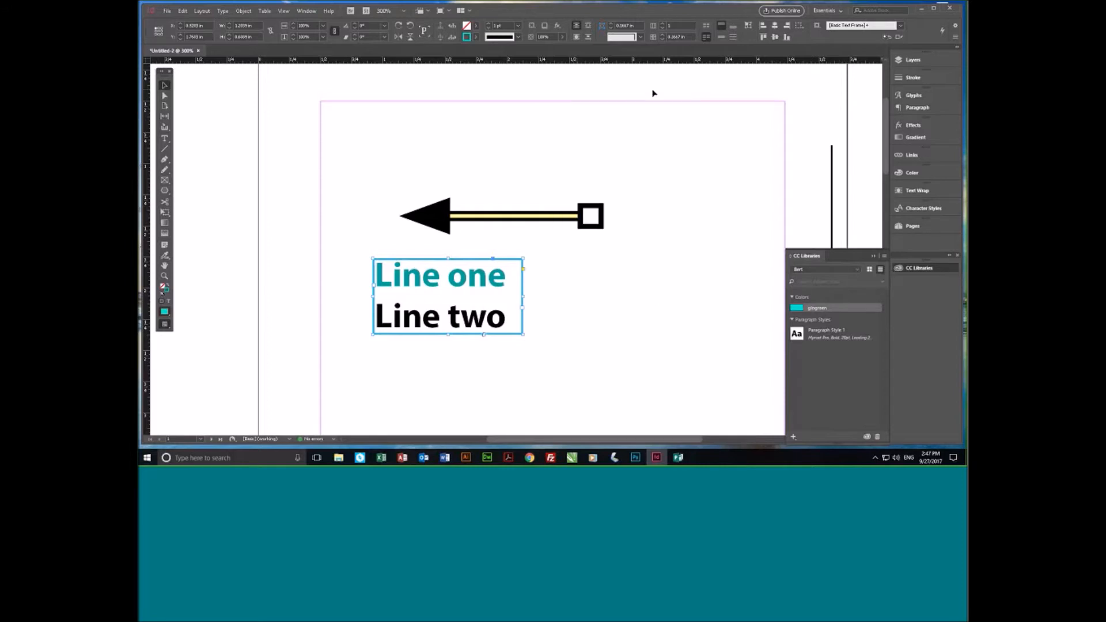
{"action": "left_click", "coordinate": [378, 179]}
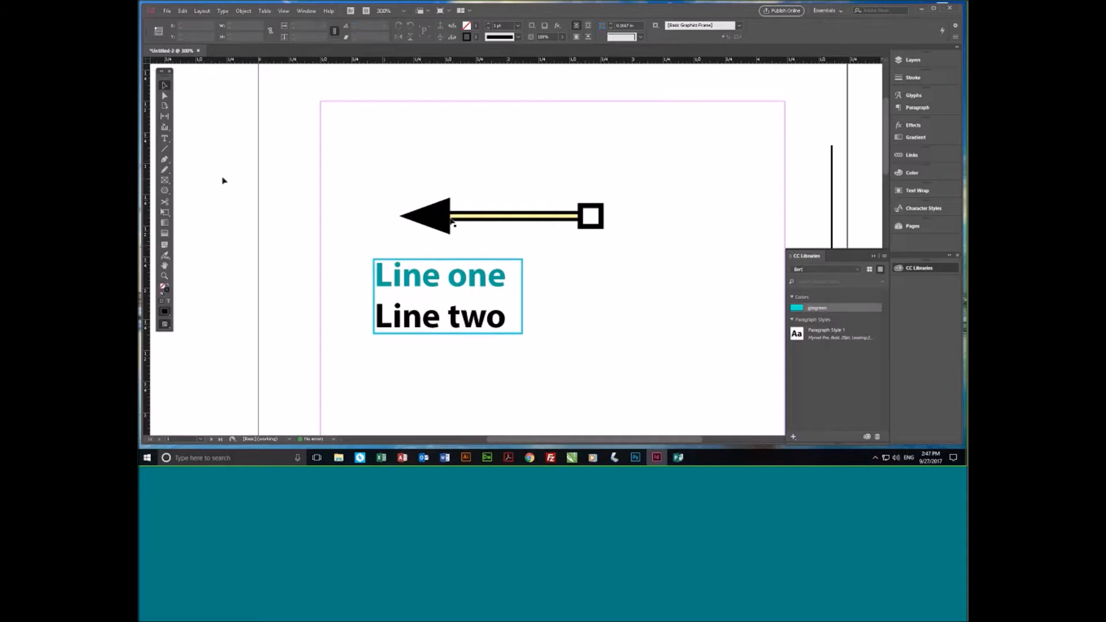
- Open the recent document FB17_HELMETS.indd and go to its CORSAIR-X spread
{"action": "left_click", "coordinate": [167, 12]}
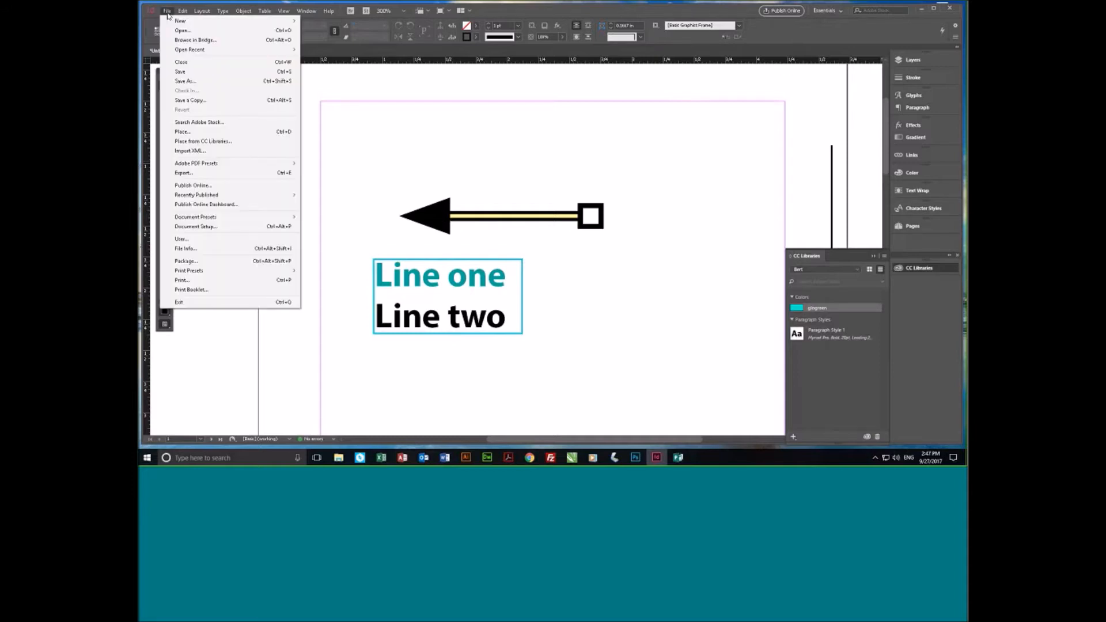
{"action": "mouse_move", "coordinate": [213, 53]}
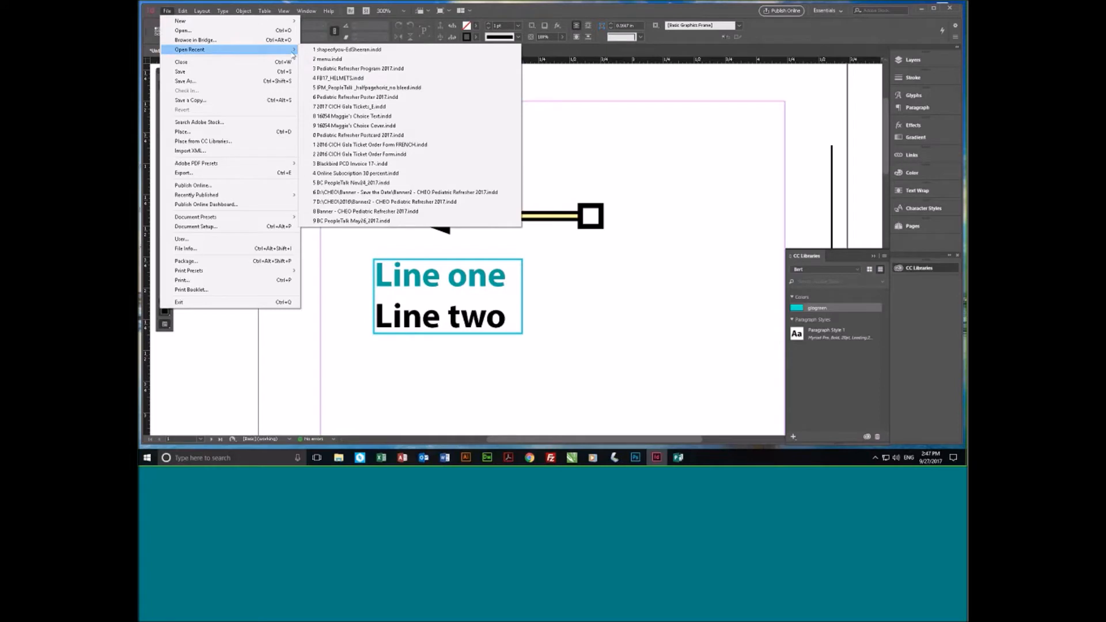
{"action": "left_click", "coordinate": [338, 79]}
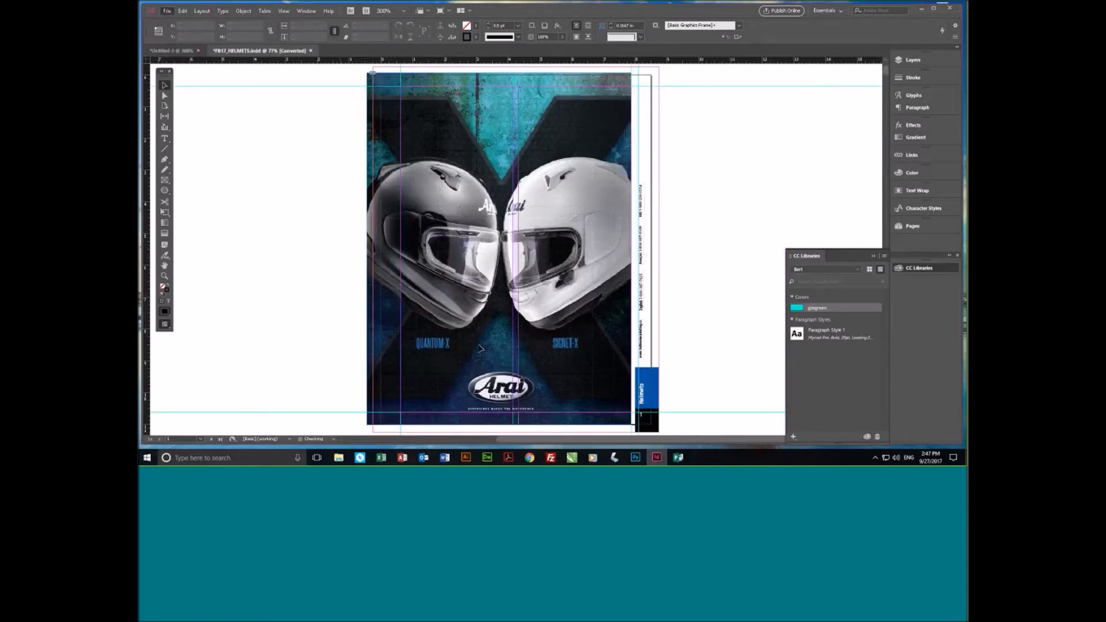
{"action": "scroll", "coordinate": [481, 347], "scroll_direction": "down", "scroll_amount": 5}
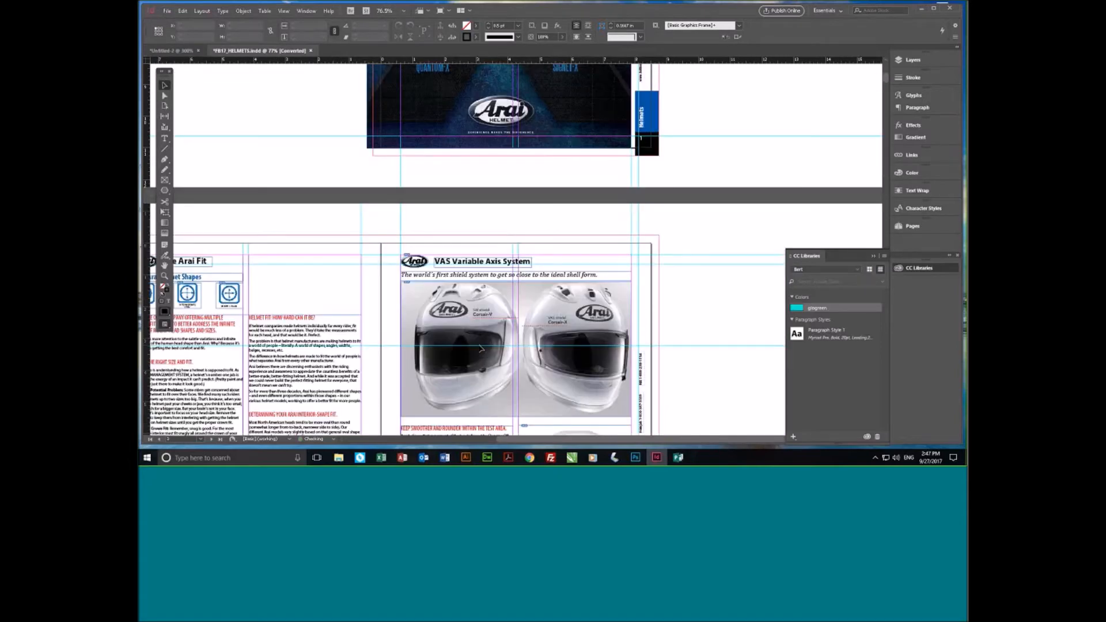
{"action": "scroll", "coordinate": [482, 348], "scroll_direction": "down", "scroll_amount": 3}
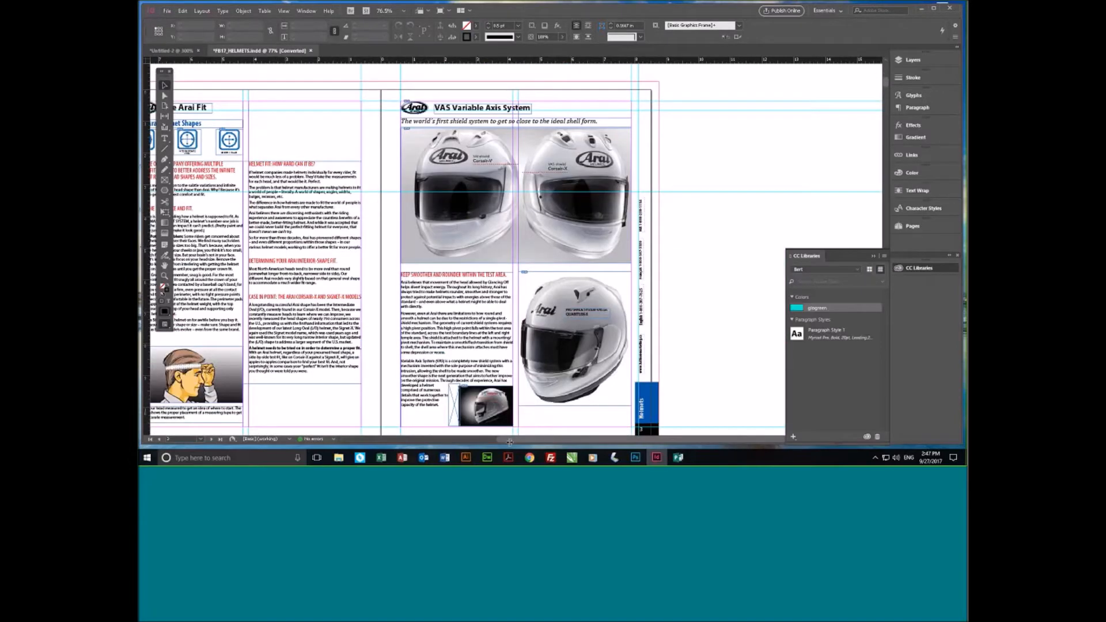
{"action": "scroll", "coordinate": [510, 441], "scroll_direction": "left", "scroll_amount": 3}
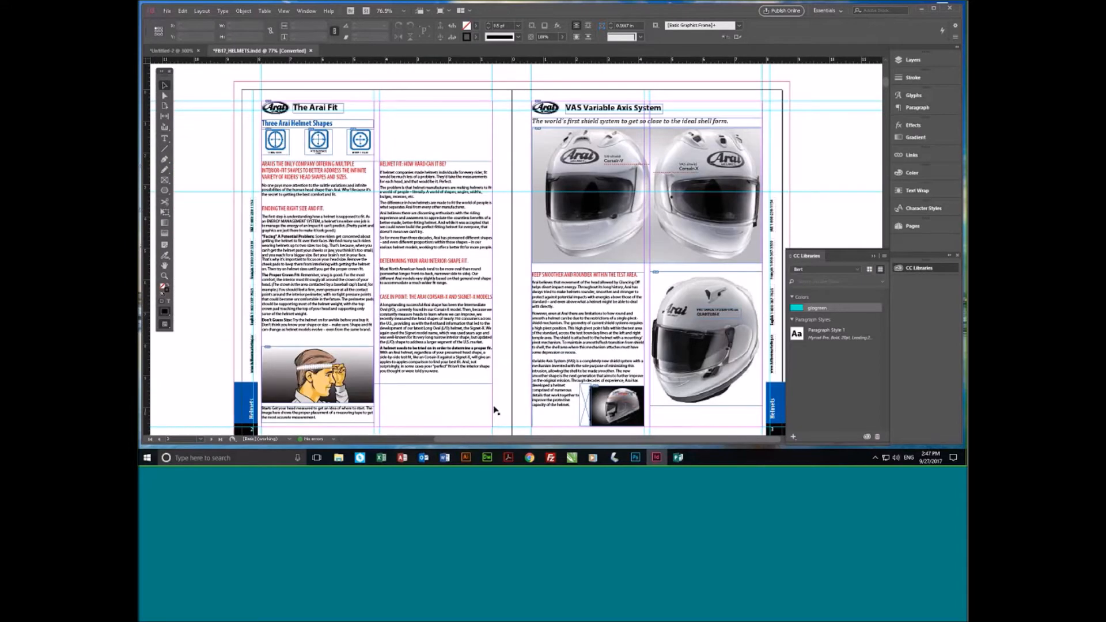
{"action": "scroll", "coordinate": [494, 410], "scroll_direction": "down", "scroll_amount": 8}
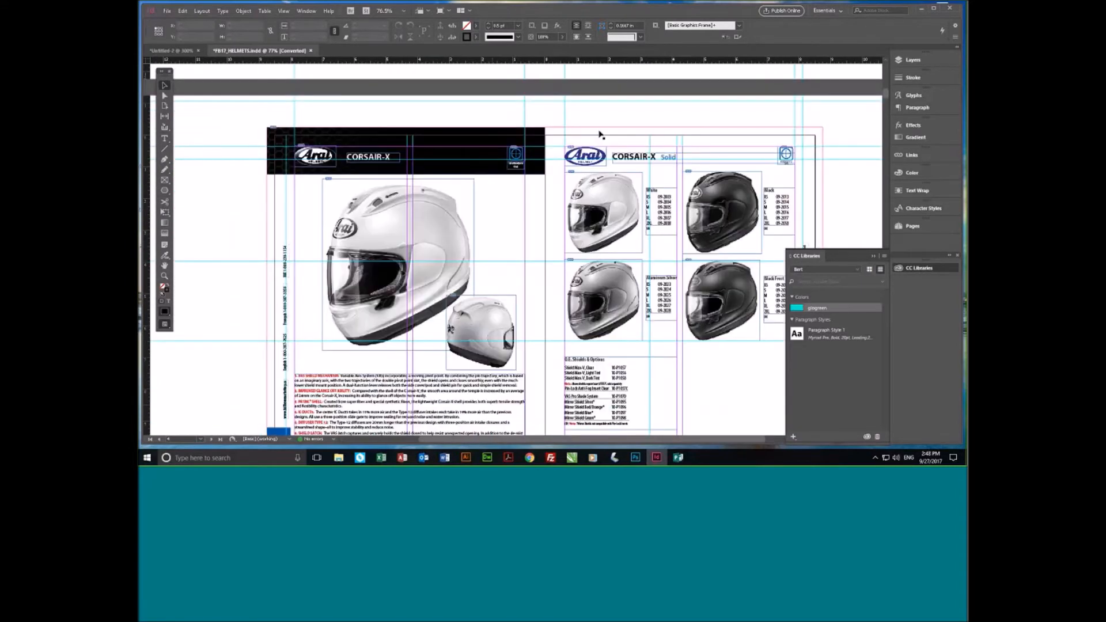
{"action": "scroll", "coordinate": [601, 136], "scroll_direction": "down", "scroll_amount": 1}
- Add the blue Arai logo beside the CORSAIR-X Solid heading to the library and rename the graphic "arai logo"
{"action": "left_click", "coordinate": [601, 133]}
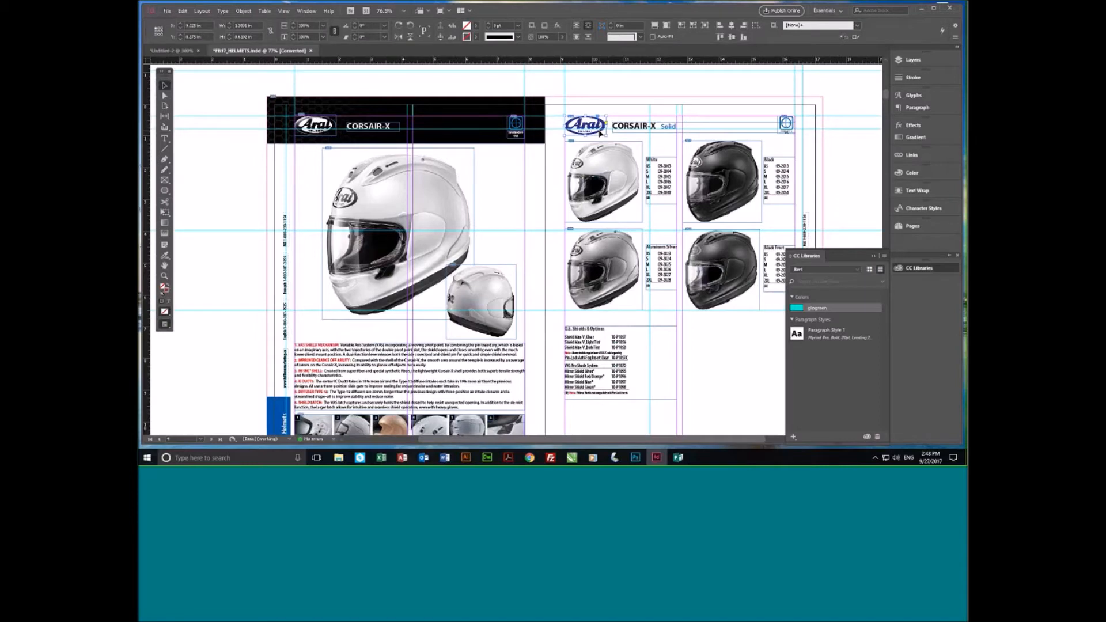
{"action": "left_click_drag", "start_coordinate": [600, 133], "coordinate": [836, 371]}
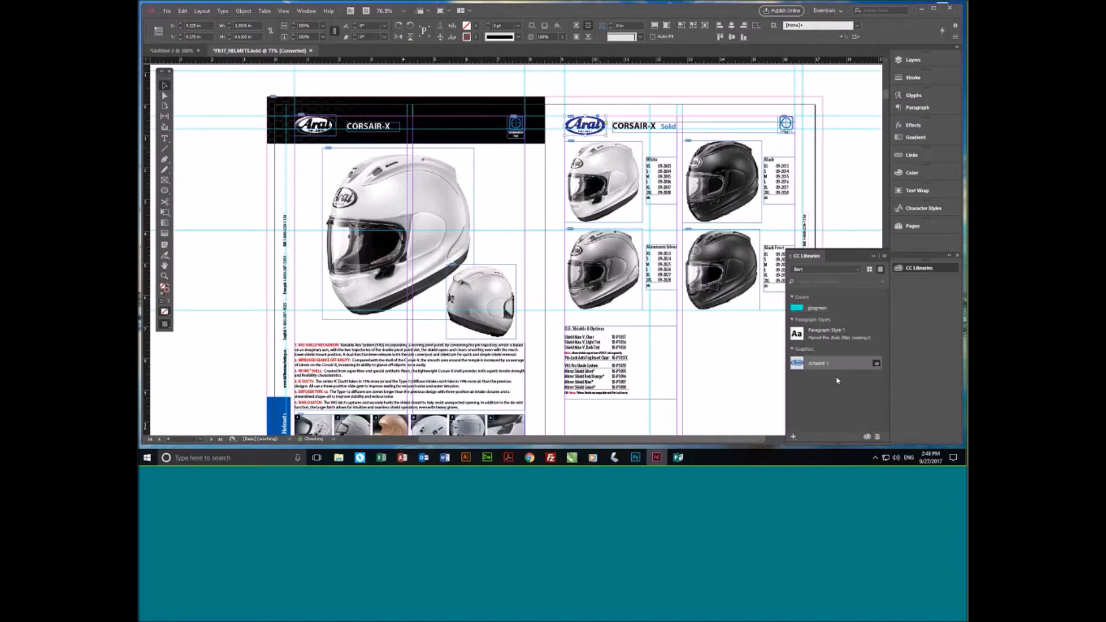
{"action": "double_click", "coordinate": [818, 367]}
{"action": "type", "text": "Arai logo"}
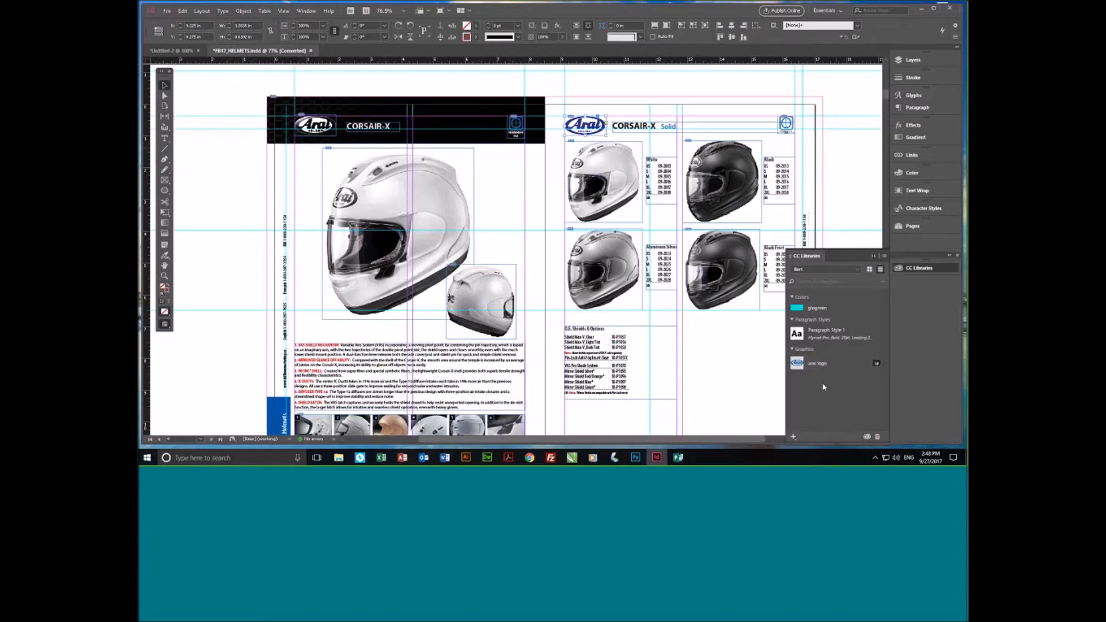
- Place the library's arai logo graphic in the Untitled-2 document and align it to the upper-left corner of the page margins
{"action": "left_click", "coordinate": [182, 53]}
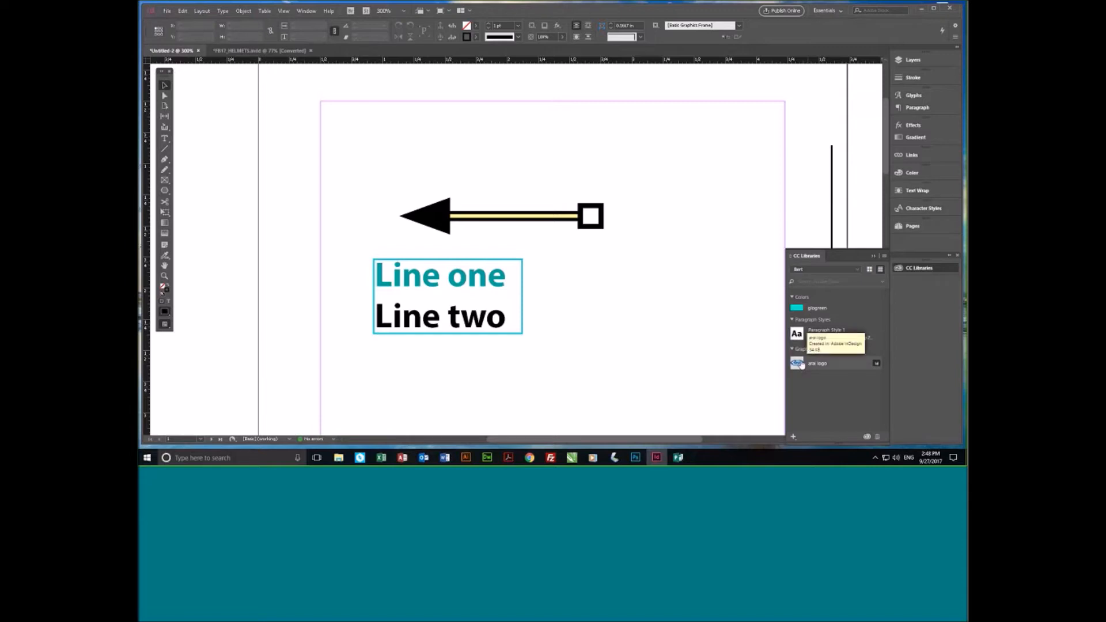
{"action": "left_click", "coordinate": [623, 325]}
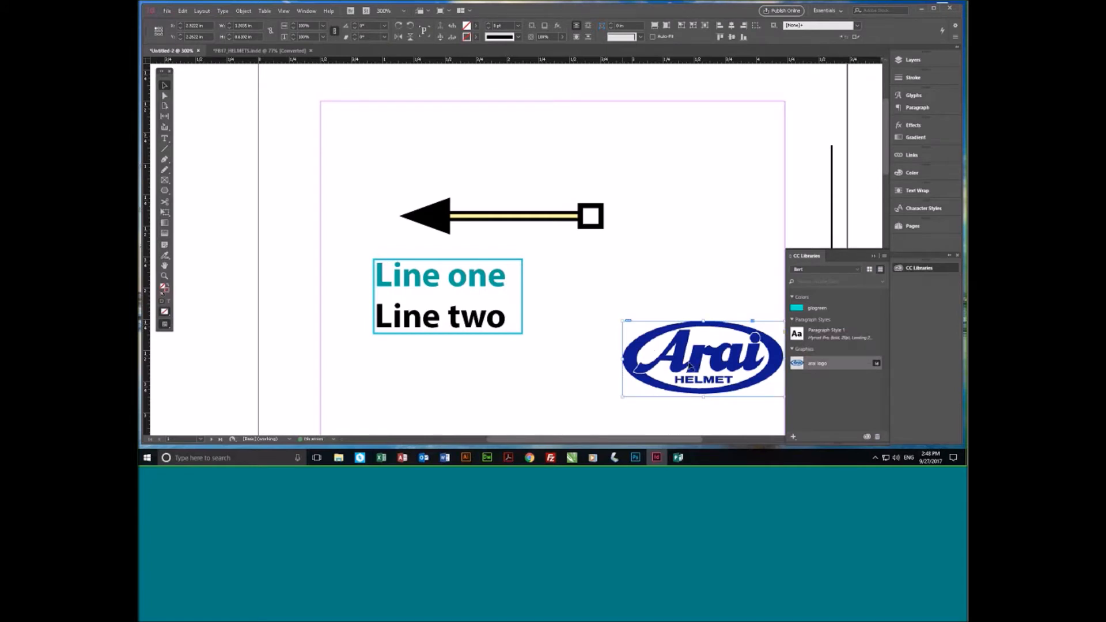
{"action": "left_click", "coordinate": [638, 306]}
{"action": "left_click_drag", "start_coordinate": [680, 336], "coordinate": [320, 101]}
{"action": "left_click", "coordinate": [510, 148]}
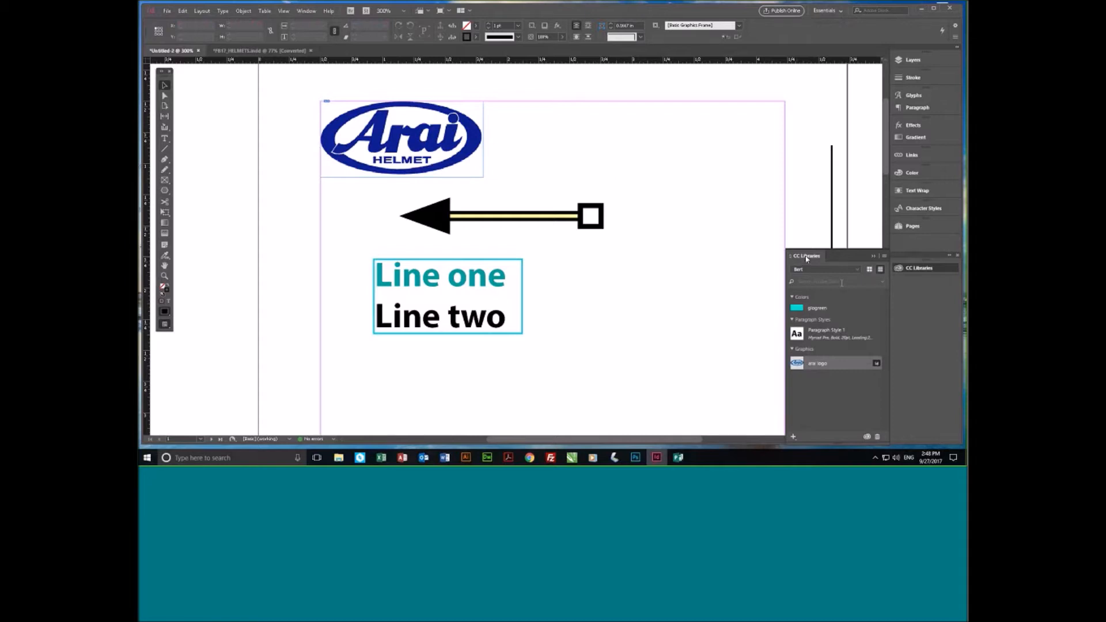
- Show the library items as icons and return them to the list view
{"action": "left_click", "coordinate": [870, 271]}
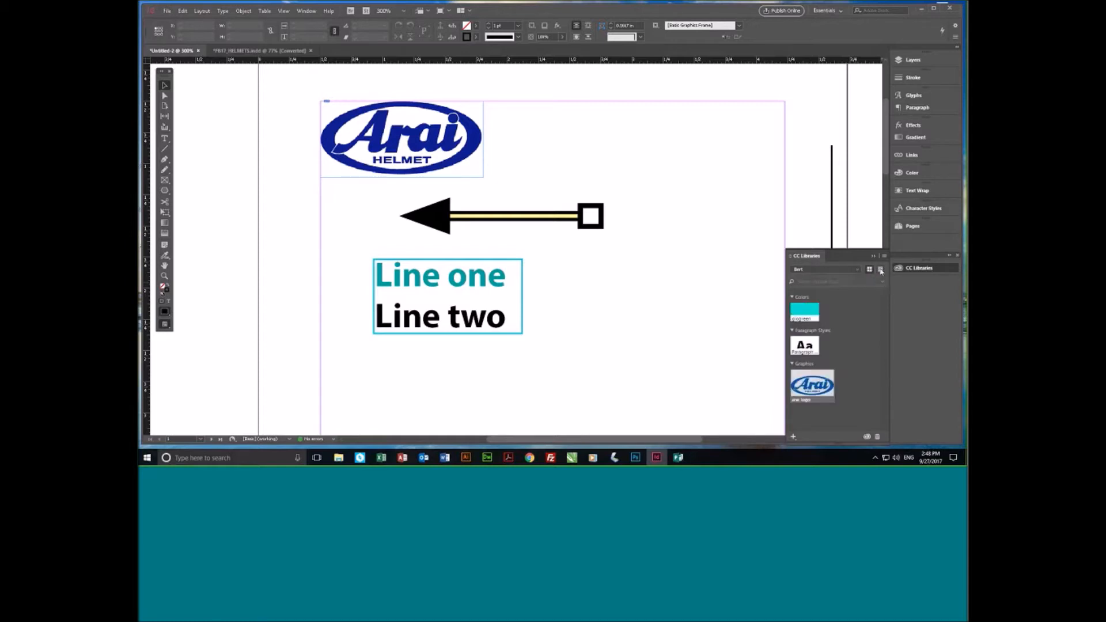
{"action": "left_click", "coordinate": [881, 270]}
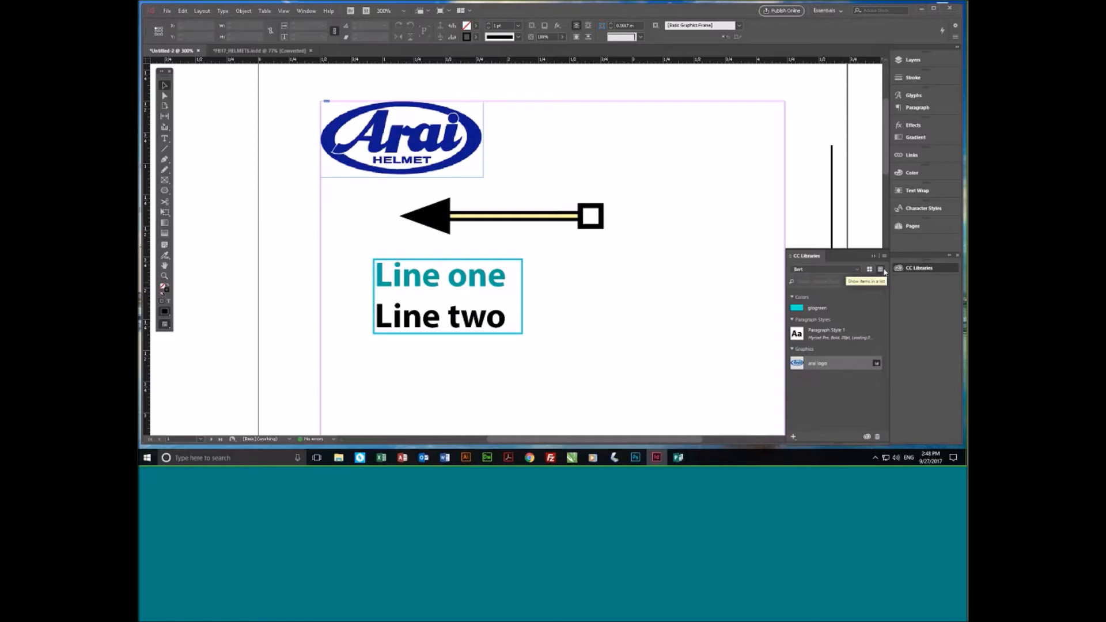
- Review the CC Libraries options for creating, sharing, sorting and viewing deleted items, and collapse the library panel
{"action": "left_click", "coordinate": [885, 257]}
{"action": "left_click", "coordinate": [886, 257]}
{"action": "left_click", "coordinate": [885, 257]}
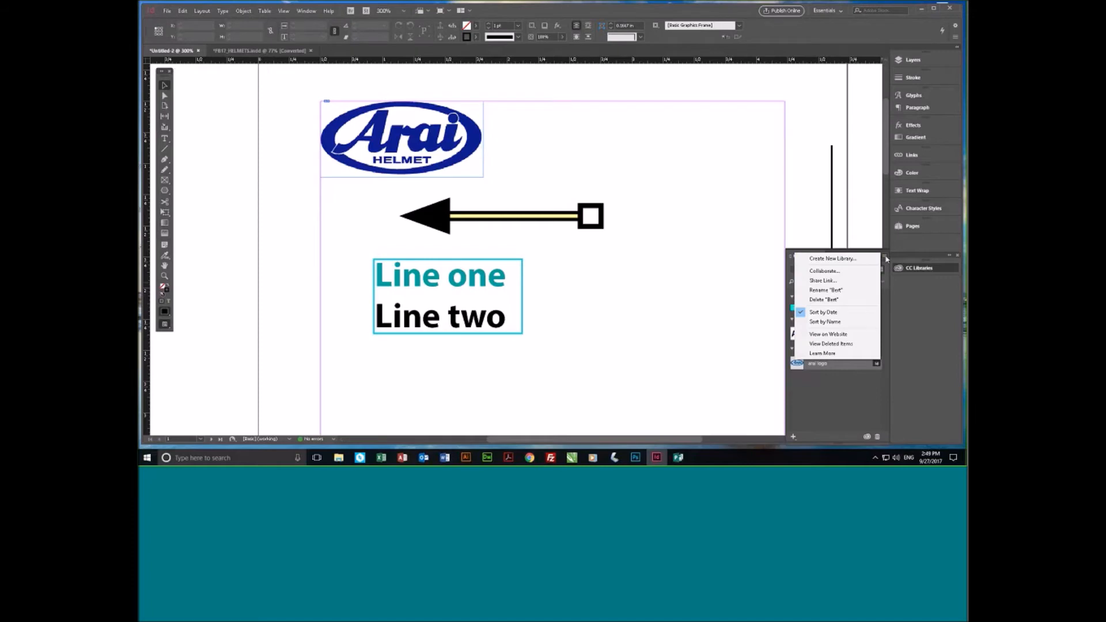
{"action": "left_click", "coordinate": [835, 258]}
{"action": "left_click", "coordinate": [850, 259]}
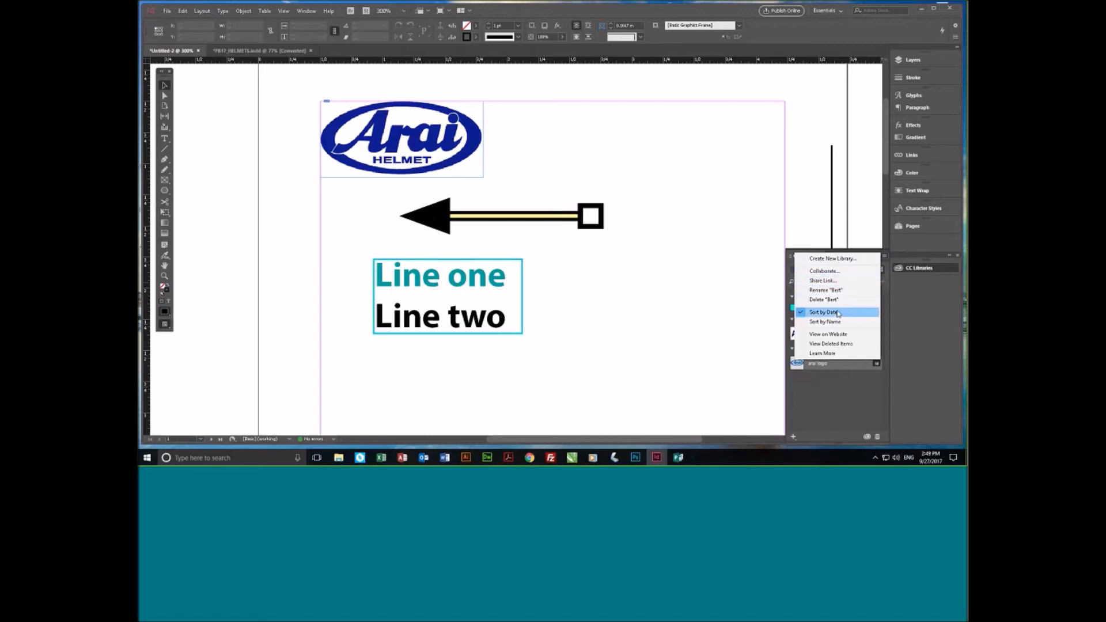
{"action": "left_click", "coordinate": [854, 344]}
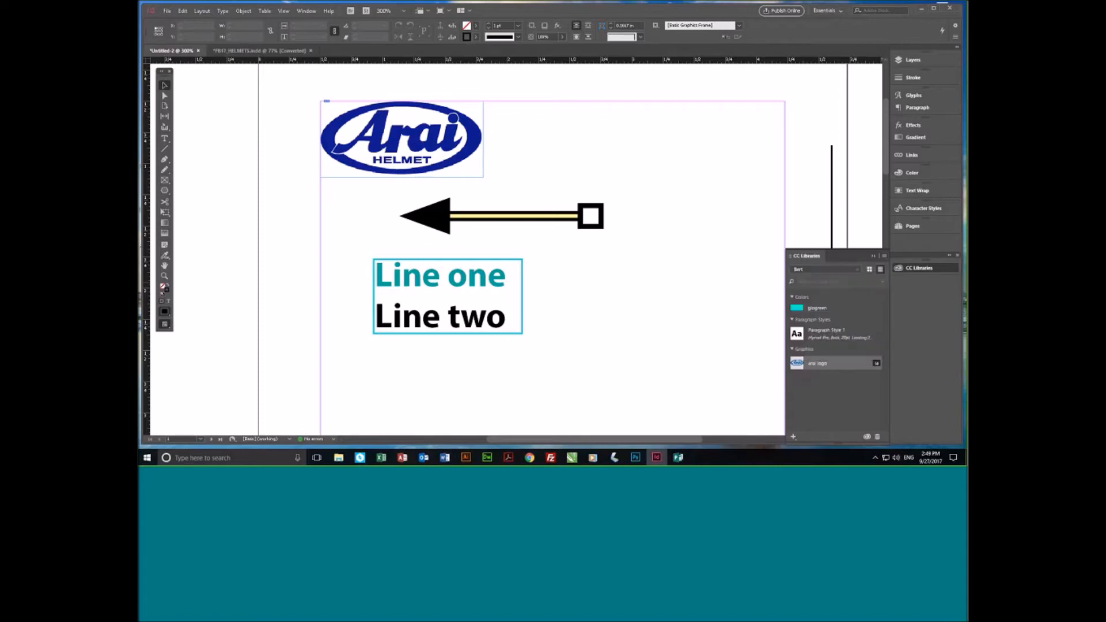
{"action": "left_click", "coordinate": [921, 270]}
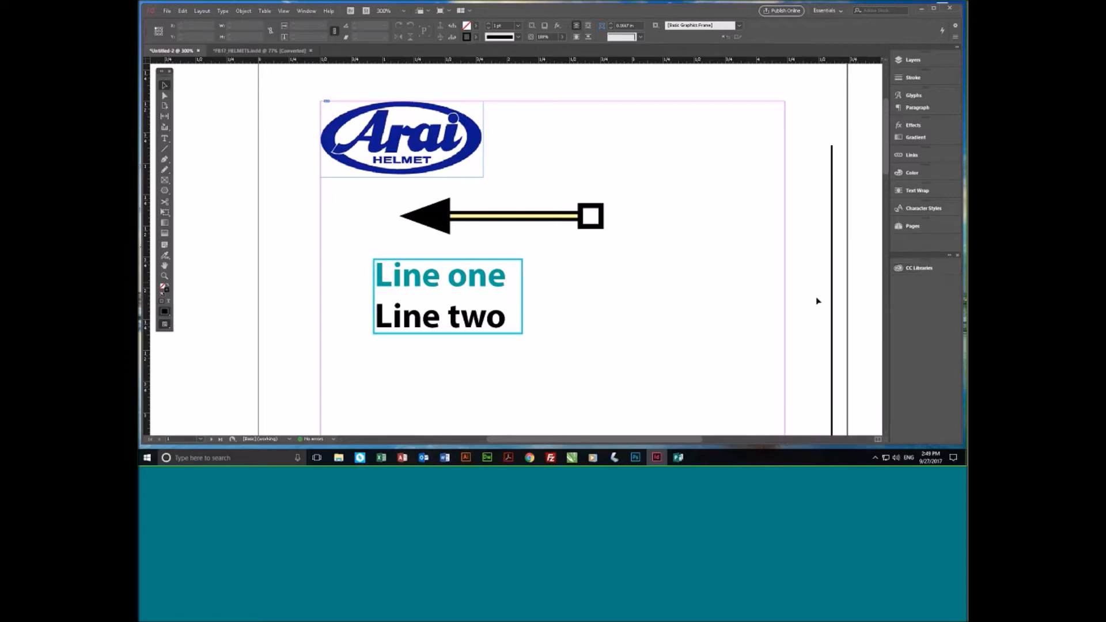
- Delete the black vertical line near the page's edge and close the Untitled-2 document without saving
{"action": "key", "text": "Delete"}
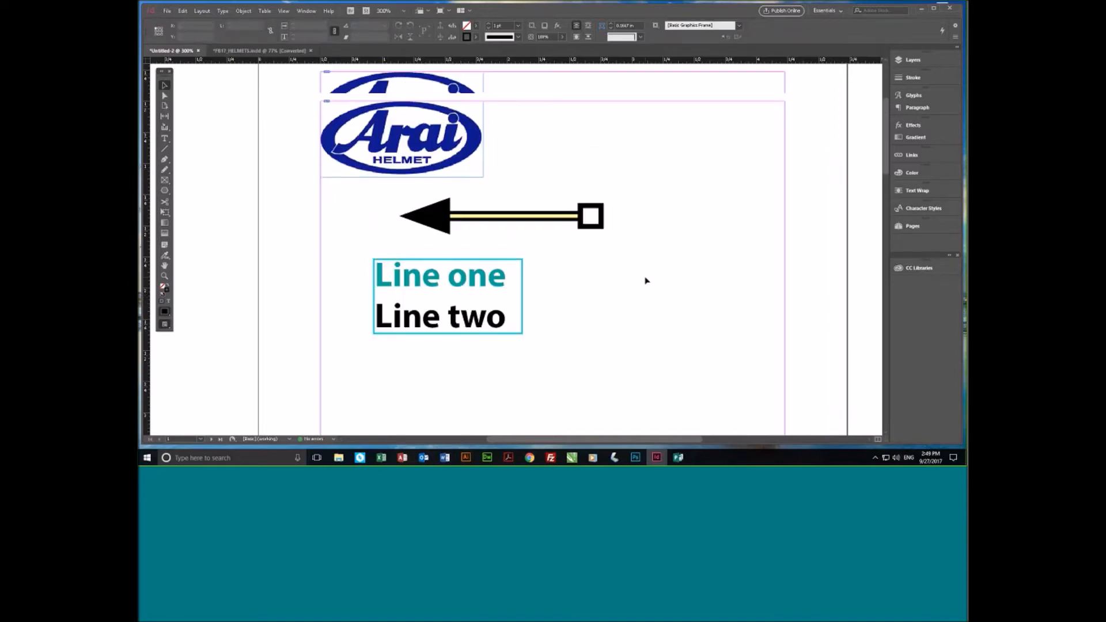
{"action": "scroll", "coordinate": [637, 274], "scroll_direction": "up", "scroll_amount": 2}
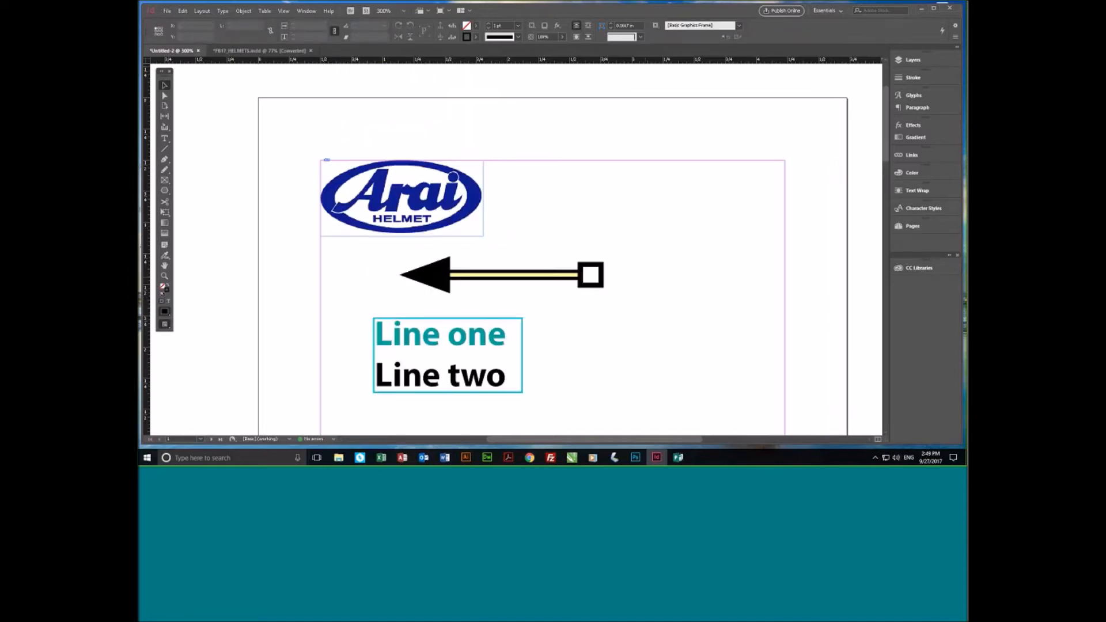
{"action": "left_click", "coordinate": [199, 51]}
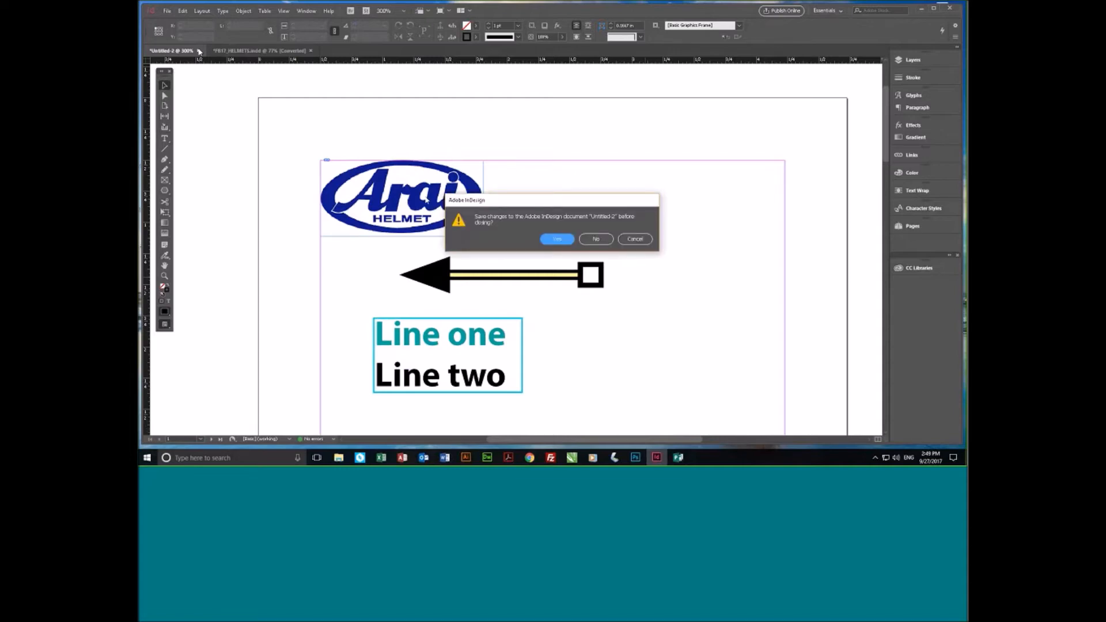
{"action": "left_click", "coordinate": [595, 239]}
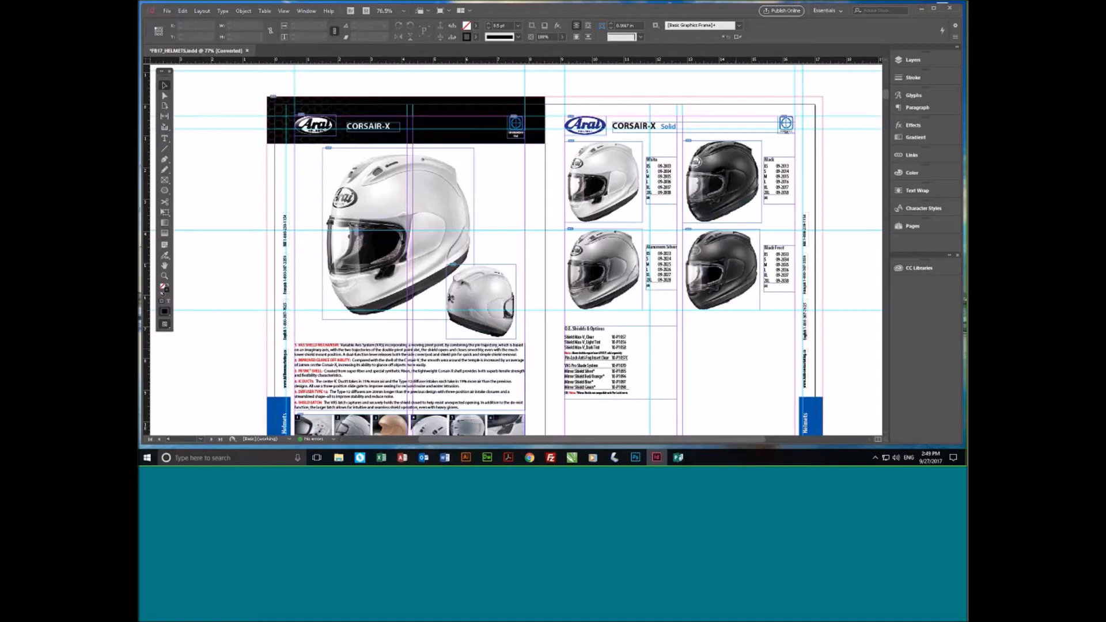
{"action": "scroll", "coordinate": [706, 412], "scroll_direction": "down", "scroll_amount": 1}
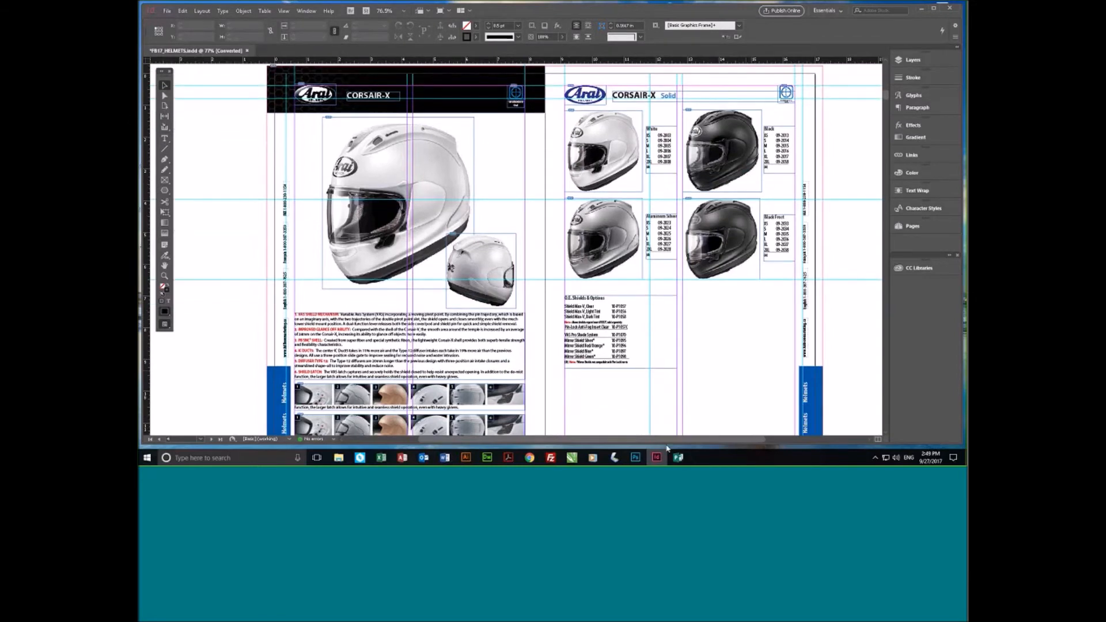
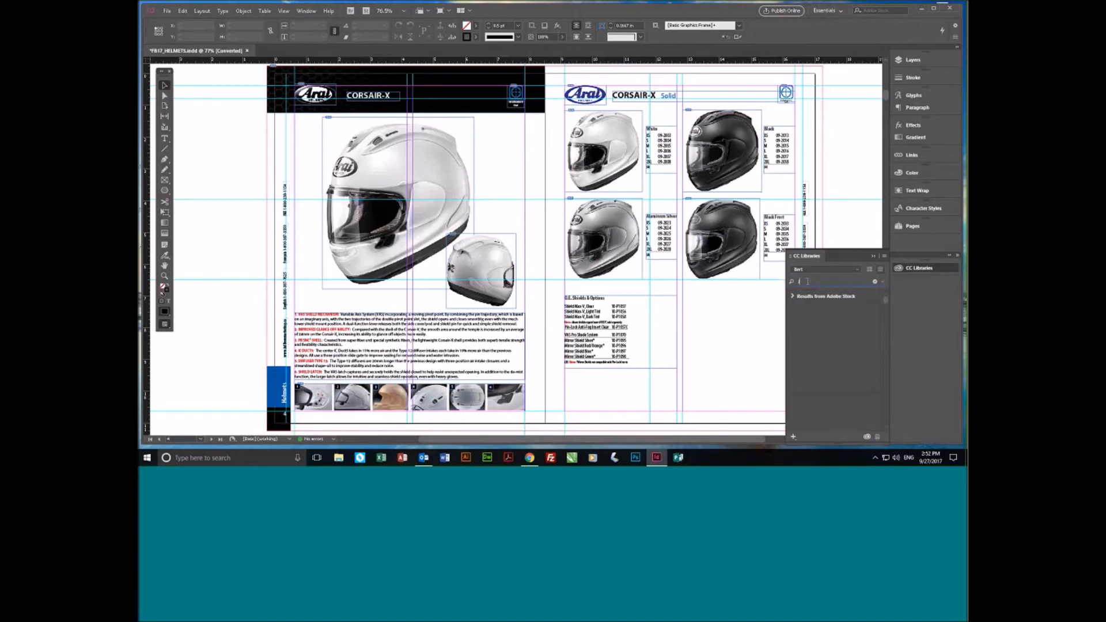
- Search Adobe Stock for "java icon" and float the CC Libraries panel higher up, enlarged to show more results
{"action": "type", "text": "ava icon"}
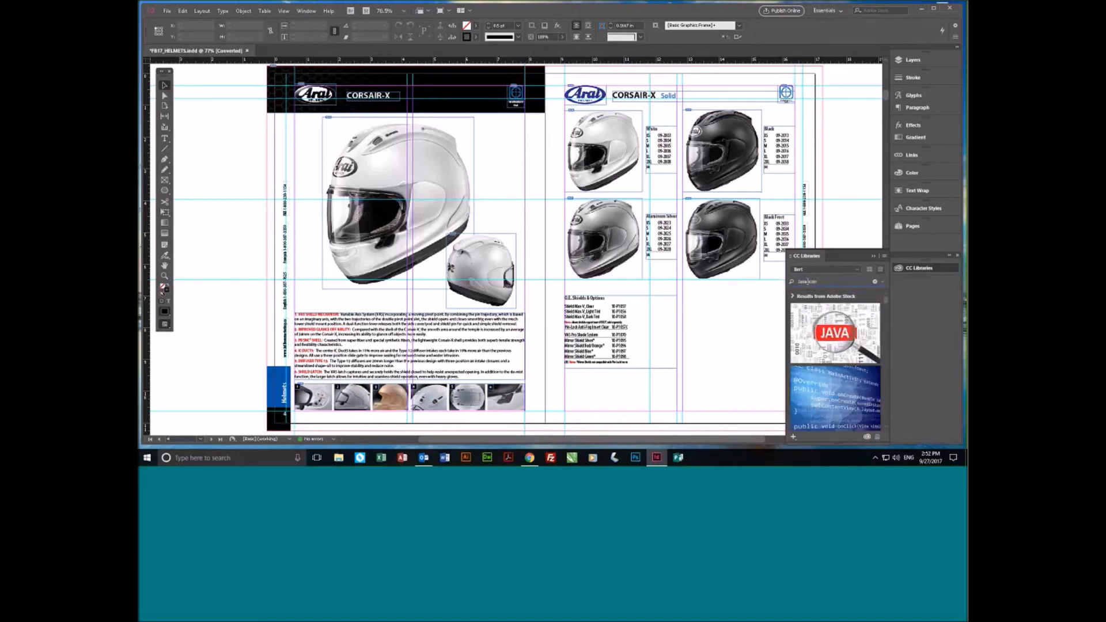
{"action": "mouse_move", "coordinate": [860, 328]}
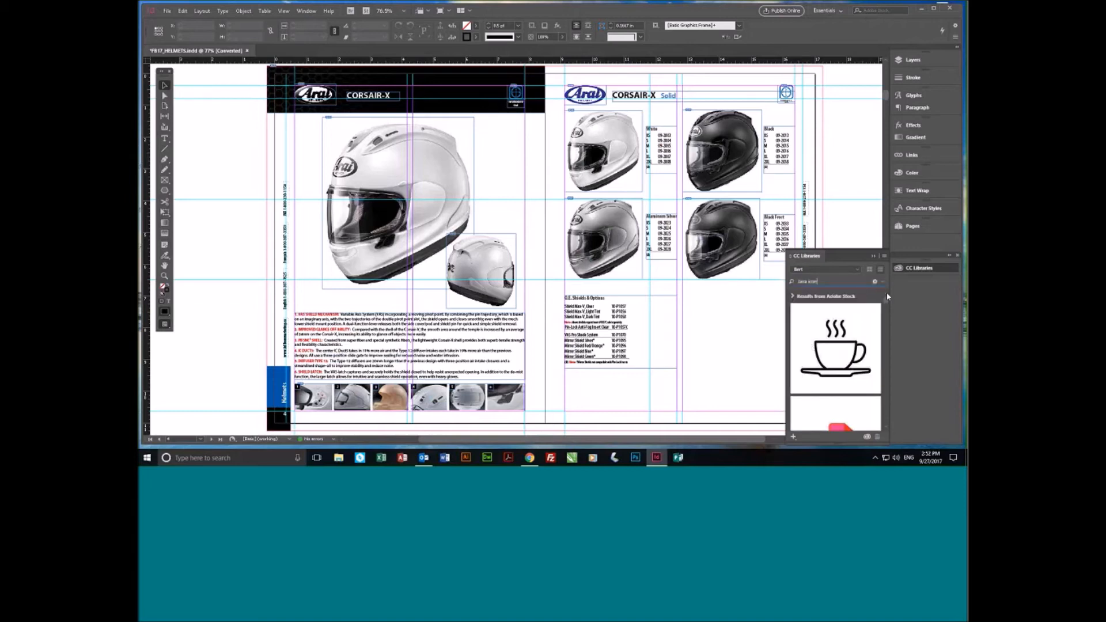
{"action": "left_click_drag", "start_coordinate": [818, 255], "coordinate": [766, 100]}
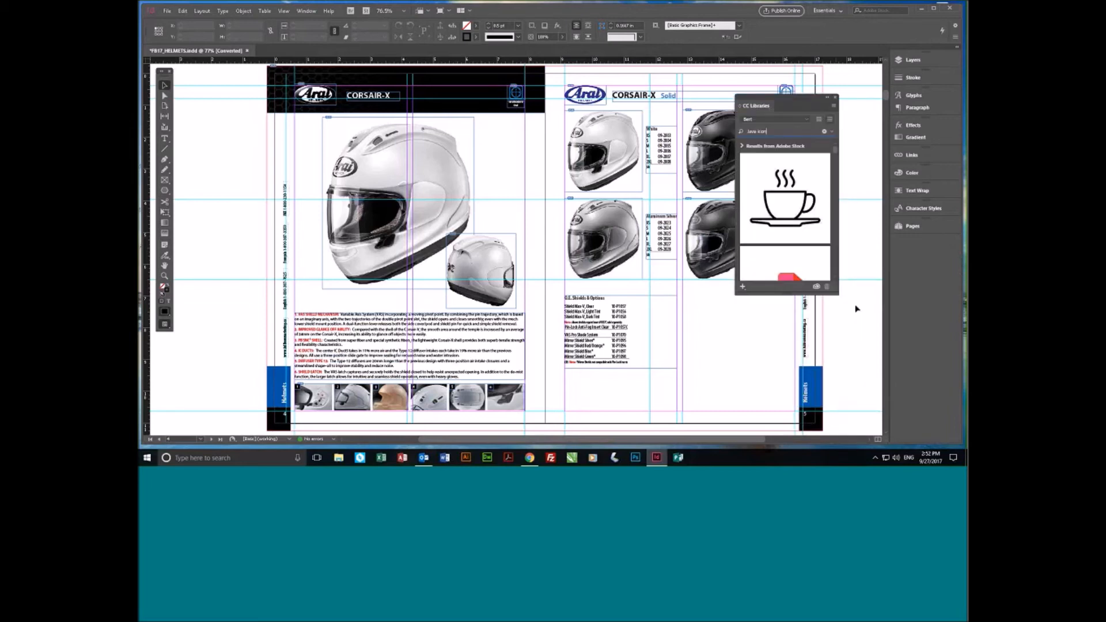
{"action": "left_click_drag", "start_coordinate": [839, 295], "coordinate": [870, 424]}
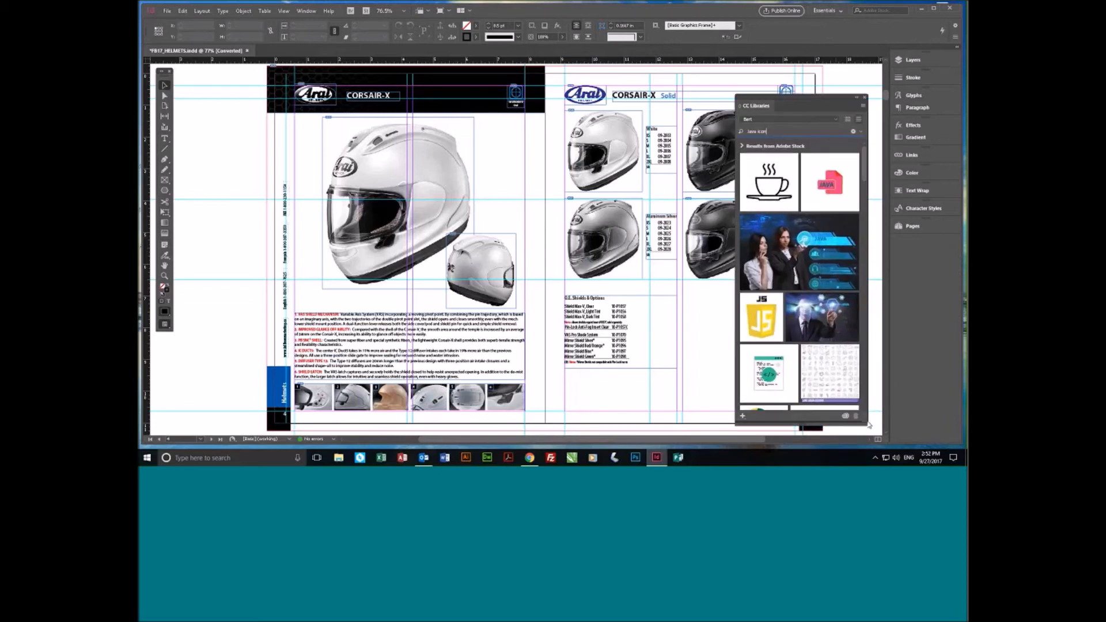
{"action": "mouse_move", "coordinate": [773, 183]}
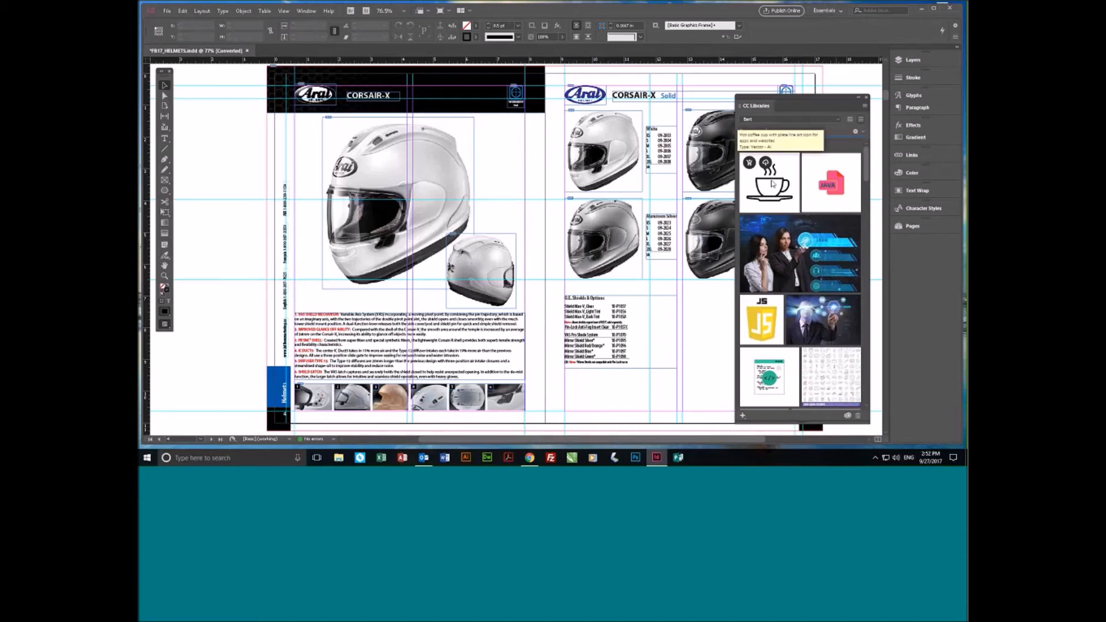
{"action": "mouse_move", "coordinate": [852, 184]}
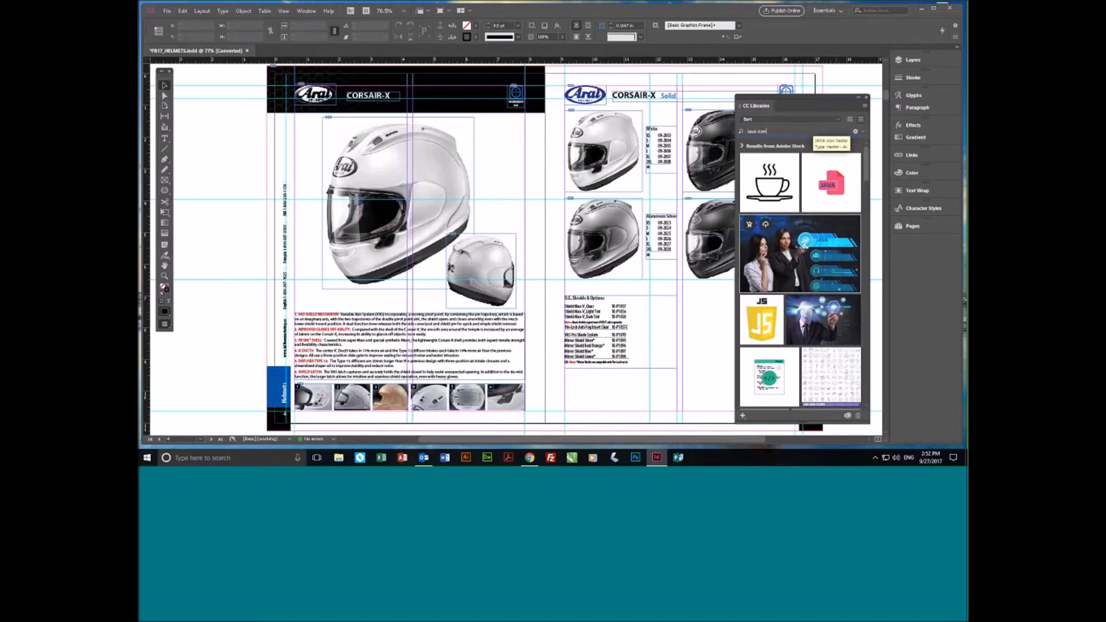
- Find the JAVA file icon with the blue label among the stock results and save its preview to the library
{"action": "scroll", "coordinate": [804, 361], "scroll_direction": "down", "scroll_amount": 3}
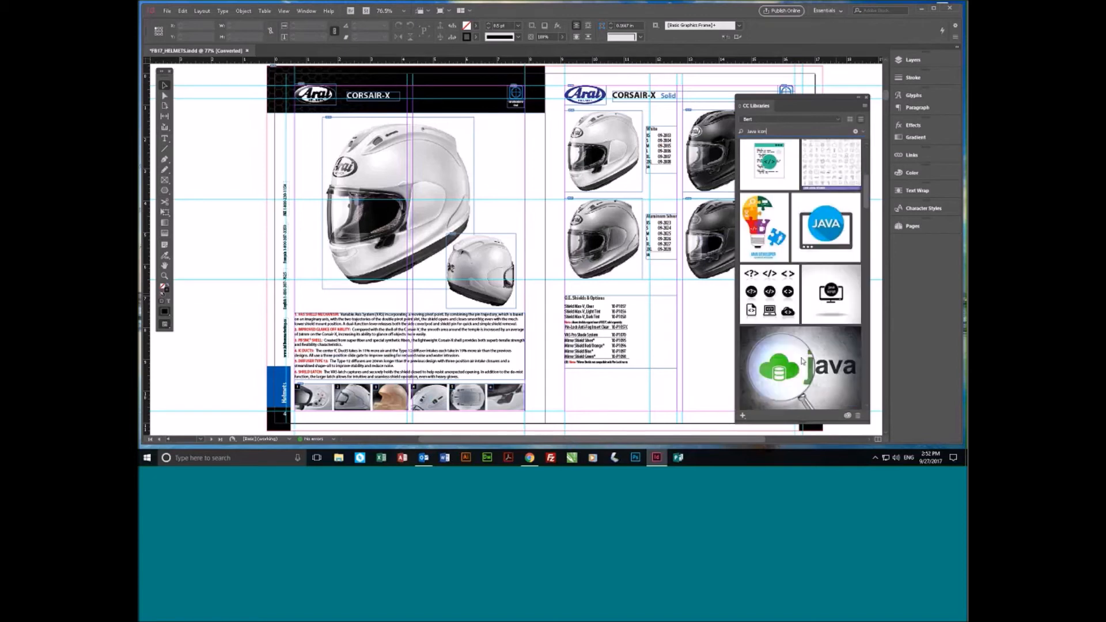
{"action": "scroll", "coordinate": [801, 362], "scroll_direction": "down", "scroll_amount": 3}
{"action": "scroll", "coordinate": [798, 357], "scroll_direction": "down", "scroll_amount": 3}
{"action": "scroll", "coordinate": [804, 340], "scroll_direction": "up", "scroll_amount": 3}
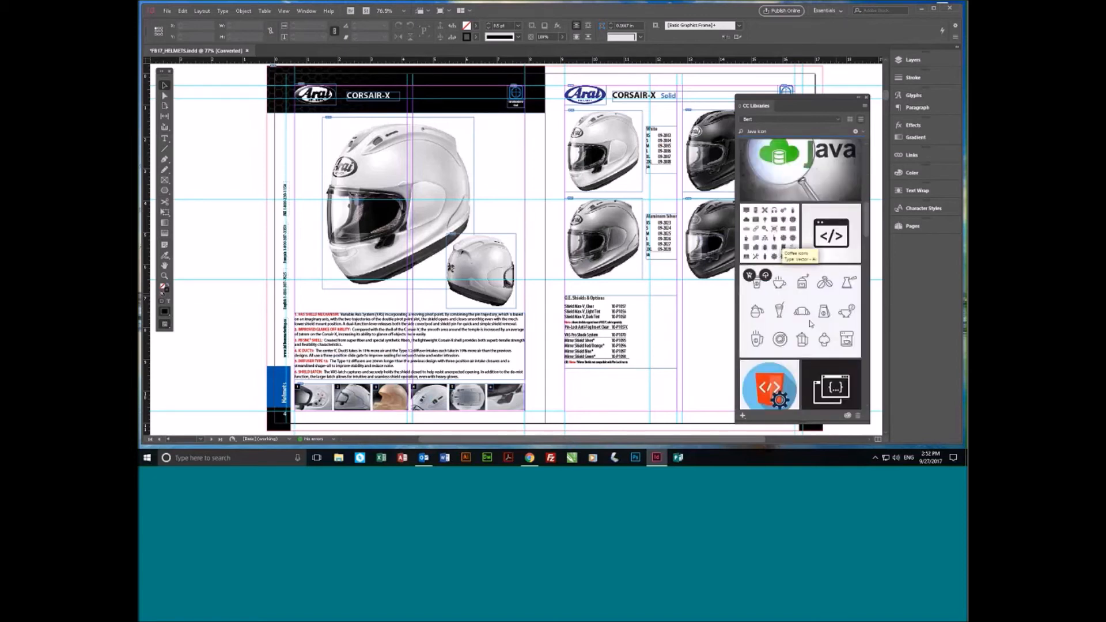
{"action": "scroll", "coordinate": [806, 311], "scroll_direction": "down", "scroll_amount": 8}
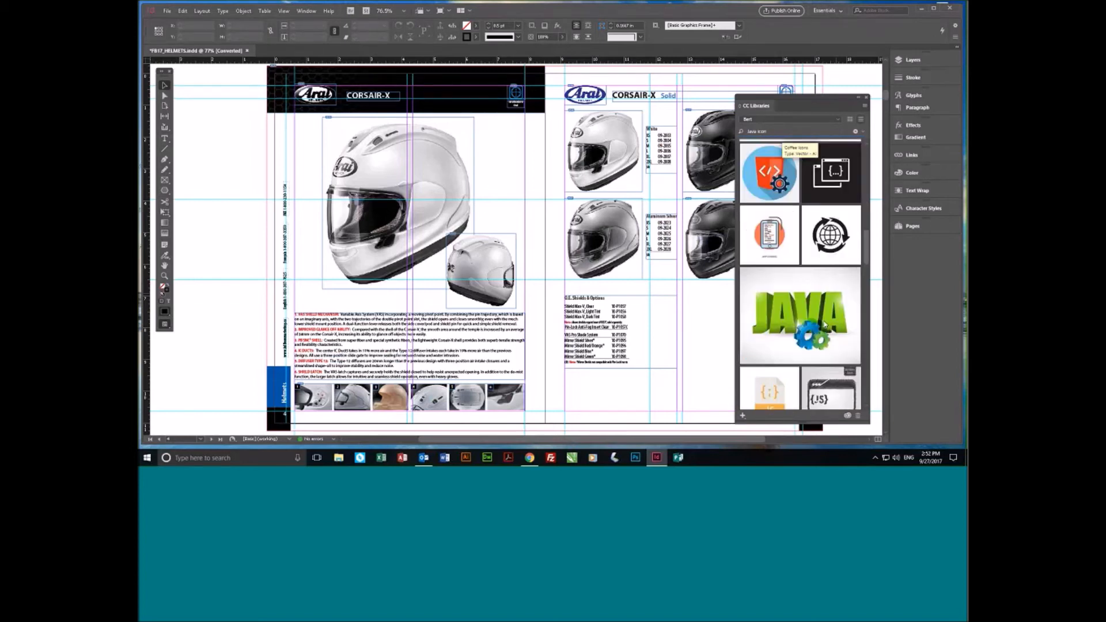
{"action": "scroll", "coordinate": [818, 340], "scroll_direction": "down", "scroll_amount": 10}
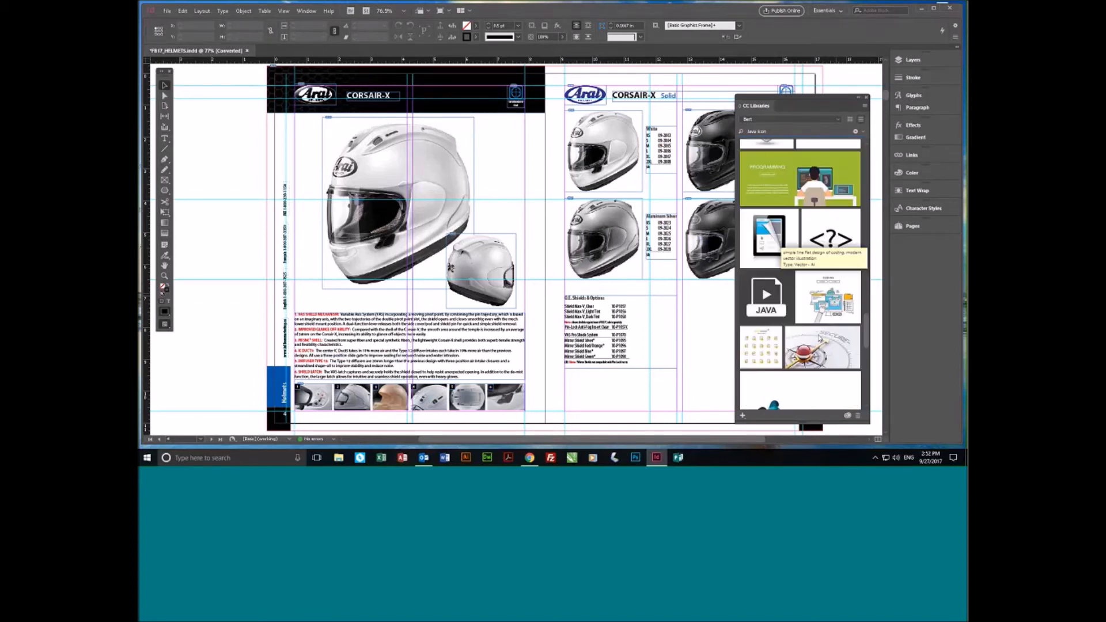
{"action": "scroll", "coordinate": [813, 355], "scroll_direction": "down", "scroll_amount": 5}
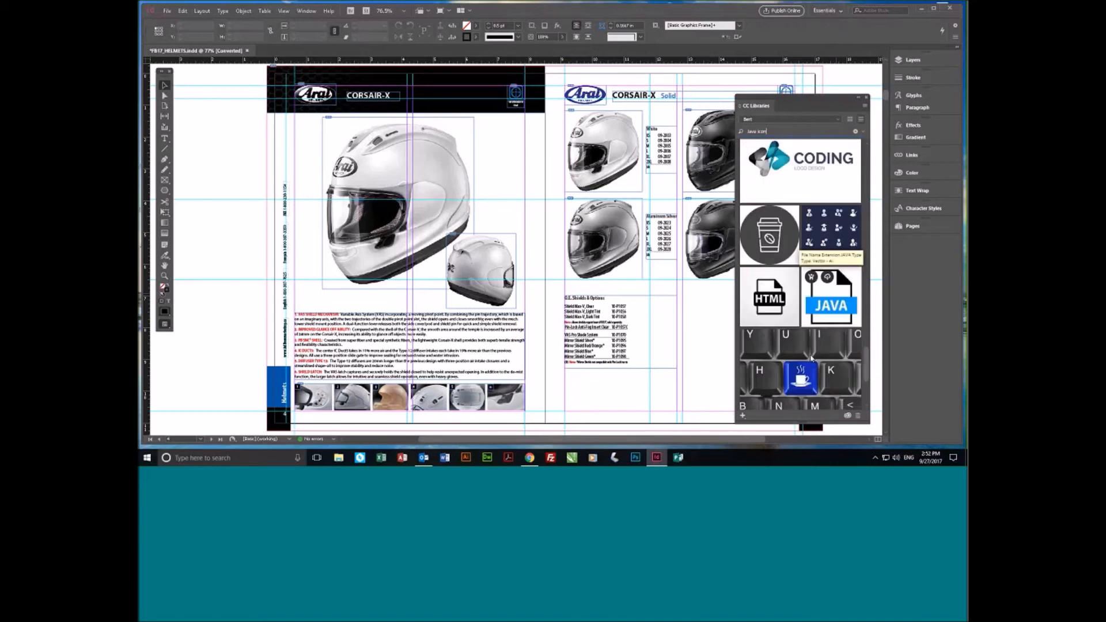
{"action": "scroll", "coordinate": [836, 334], "scroll_direction": "up", "scroll_amount": 6}
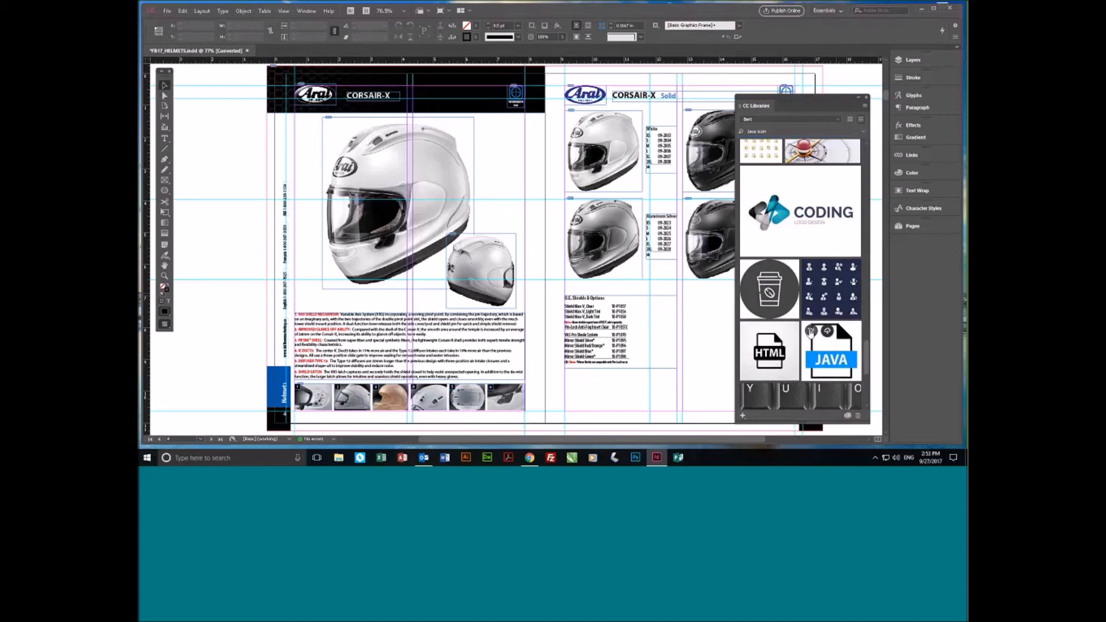
{"action": "left_click", "coordinate": [811, 333]}
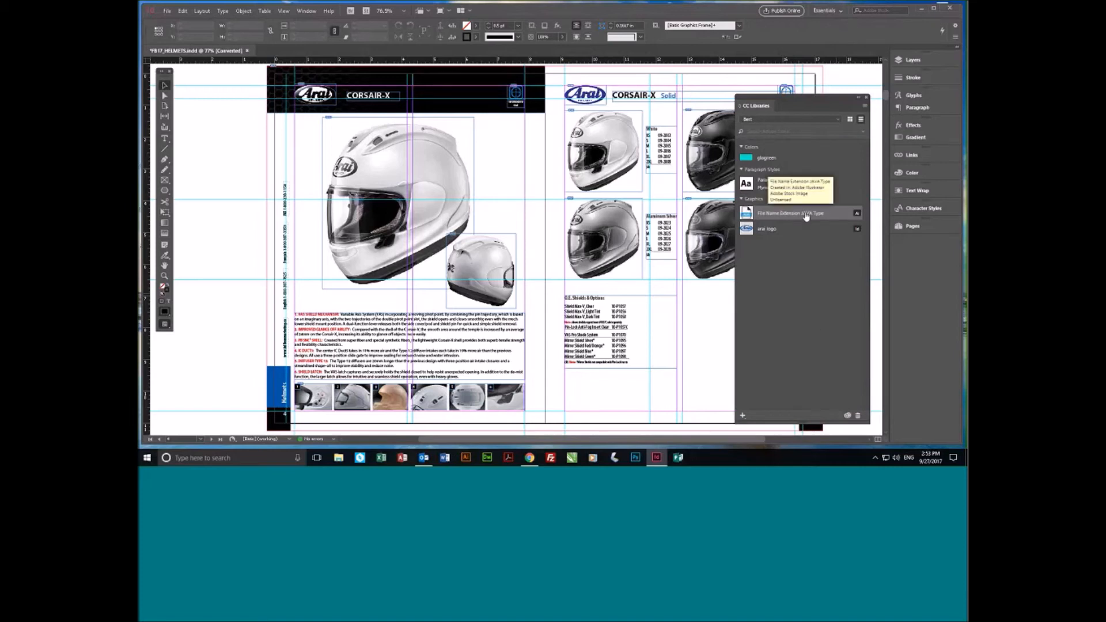
- Place the library's JAVA file icon over the large helmet on the left page and delete it from the page
{"action": "left_click_drag", "start_coordinate": [806, 216], "coordinate": [628, 394]}
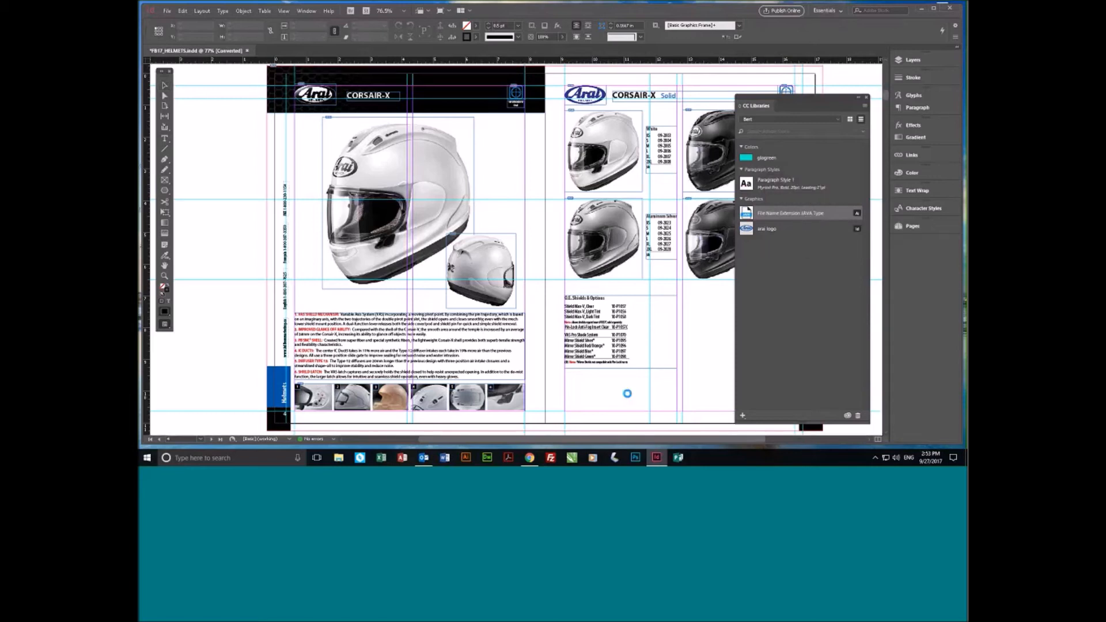
{"action": "left_click", "coordinate": [675, 410]}
{"action": "left_click_drag", "start_coordinate": [632, 371], "coordinate": [485, 375]}
{"action": "left_click_drag", "start_coordinate": [589, 416], "coordinate": [242, 122]}
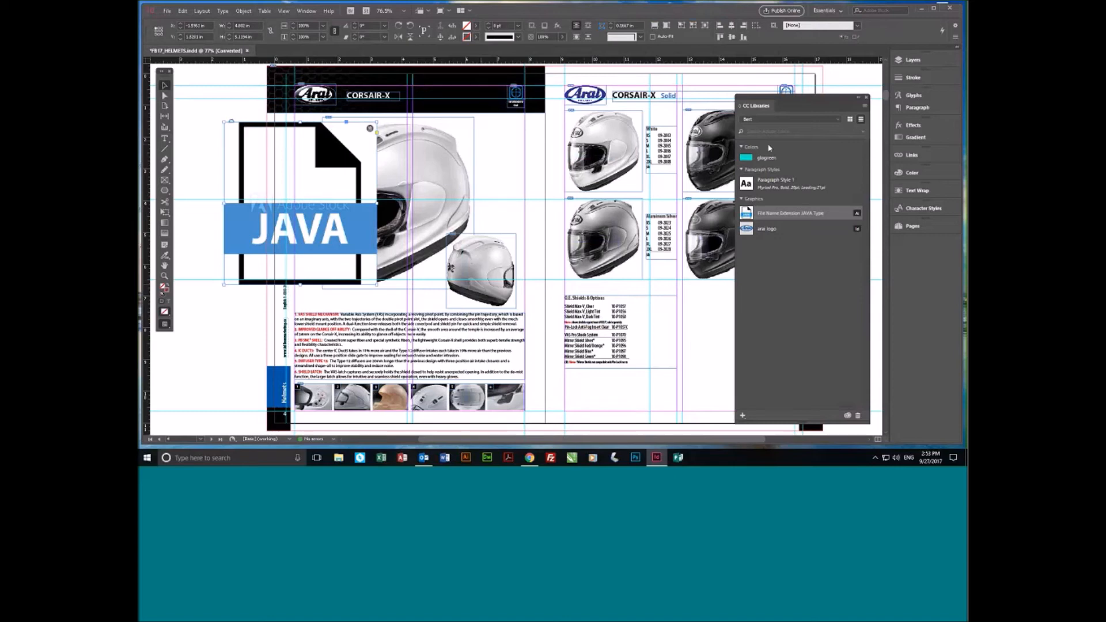
{"action": "key", "text": "Delete"}
- Search all libraries for "birthday" and repeat the same search in Adobe Stock
{"action": "left_click", "coordinate": [786, 131]}
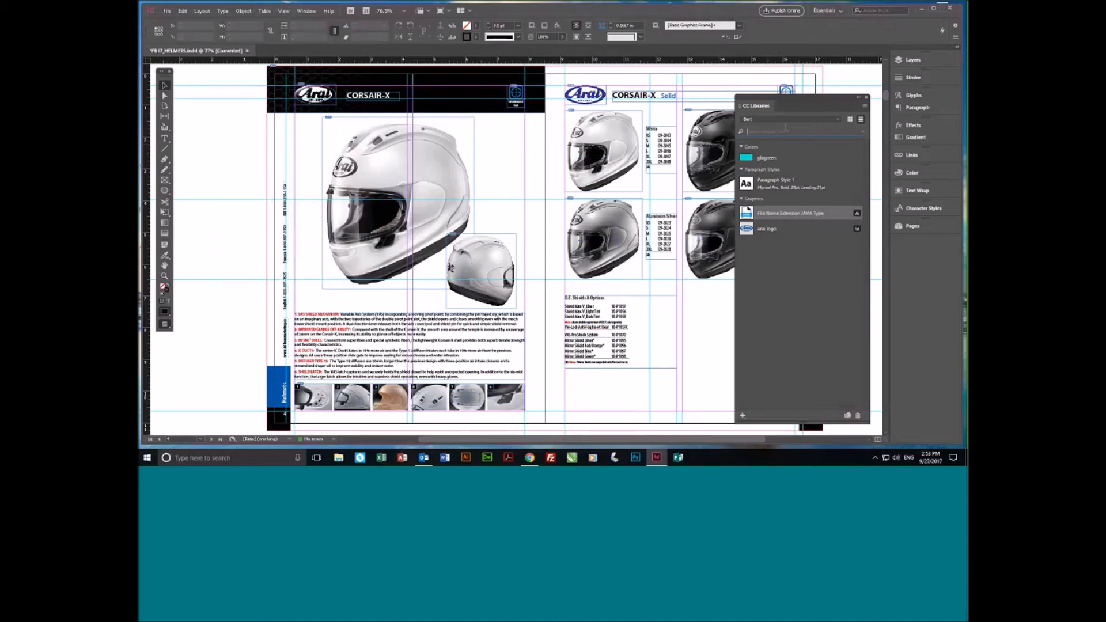
{"action": "left_click", "coordinate": [864, 132]}
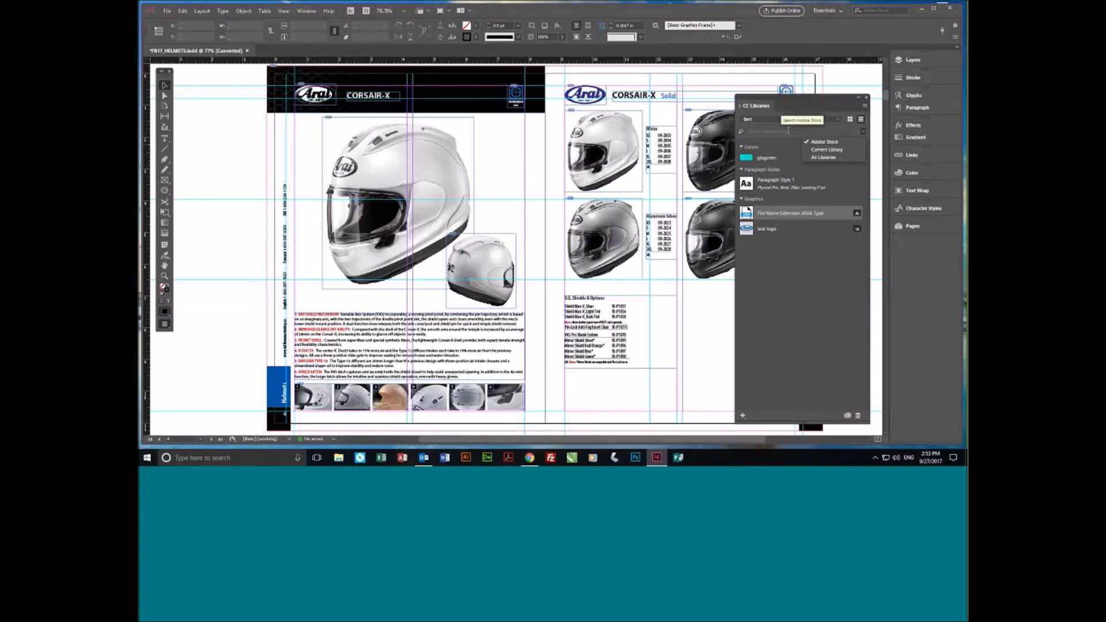
{"action": "left_click", "coordinate": [825, 157]}
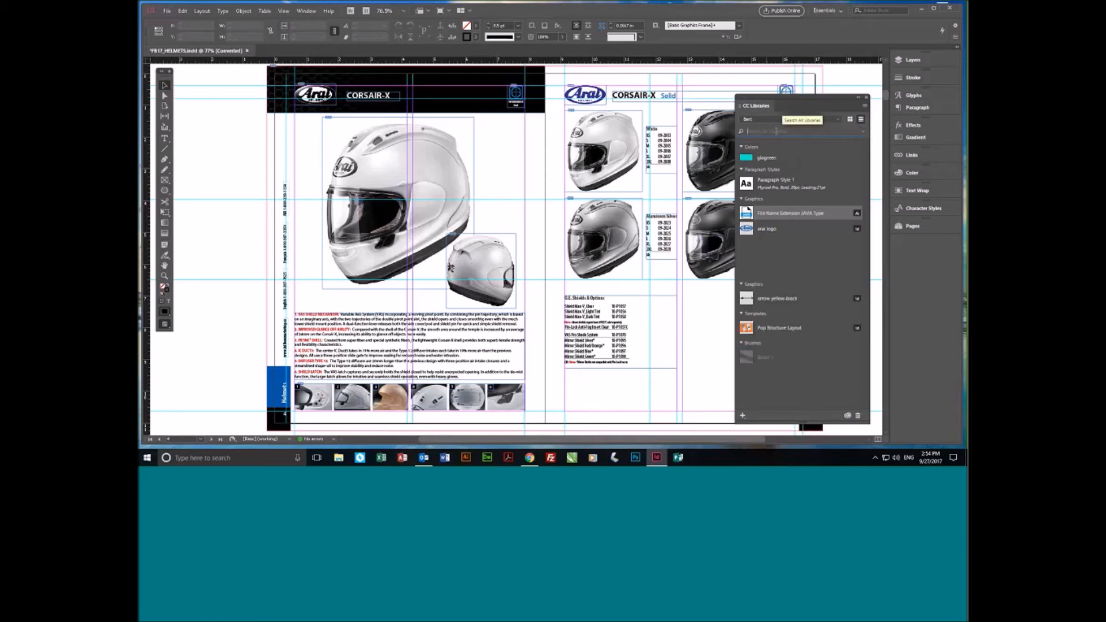
{"action": "type", "text": "birthday"}
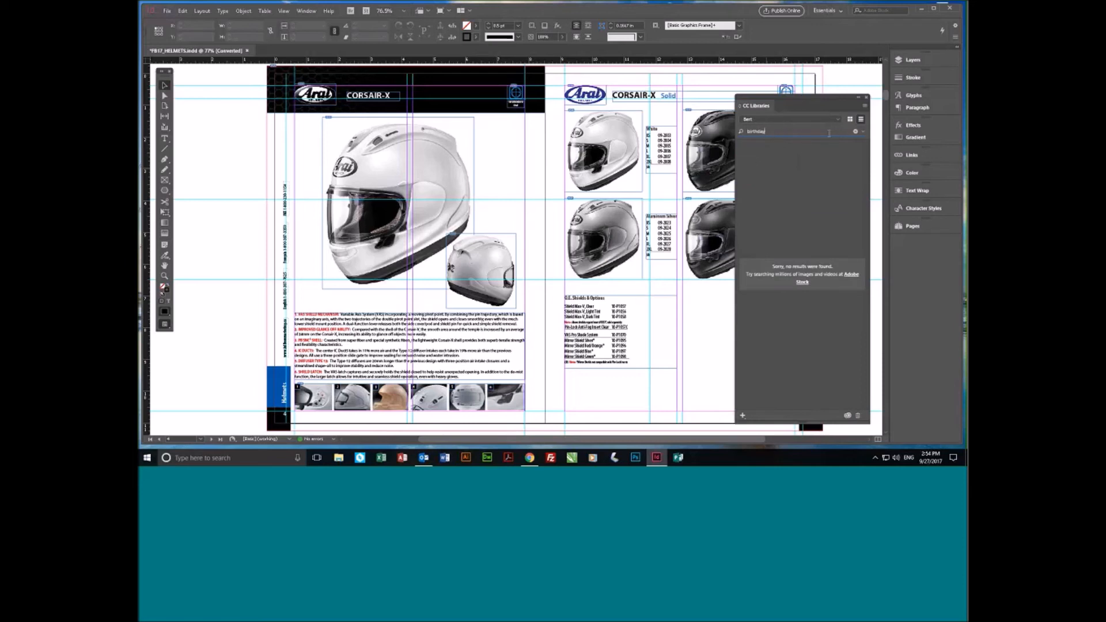
{"action": "left_click", "coordinate": [863, 132]}
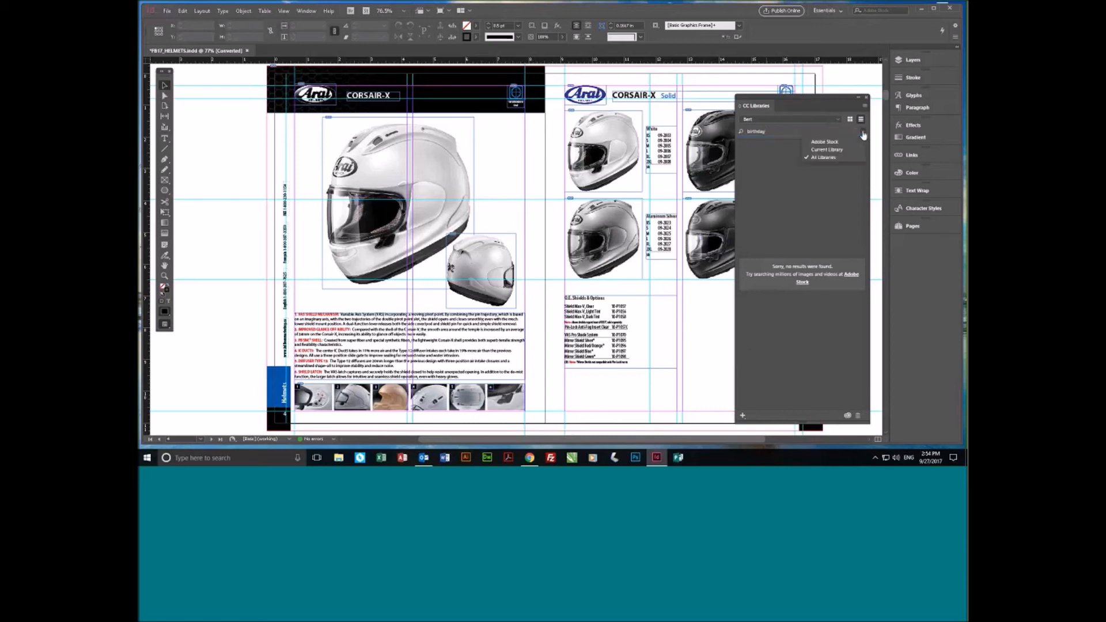
{"action": "left_click", "coordinate": [833, 144]}
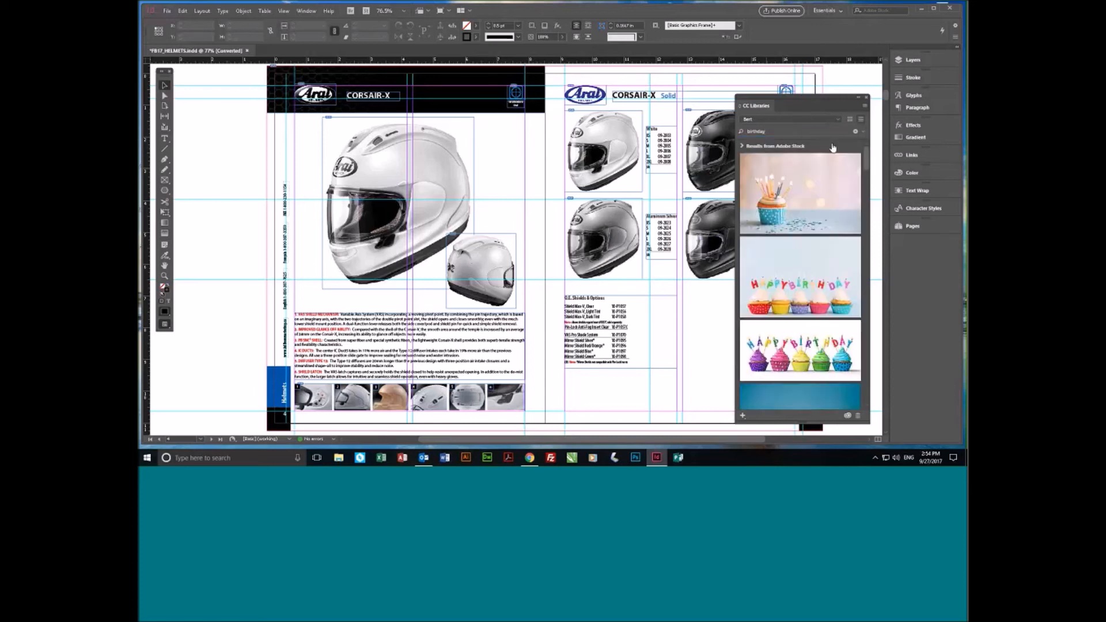
- Start licensing the stock image of the blue birthday cupcake with candles and cancel the purchase
{"action": "mouse_move", "coordinate": [816, 203]}
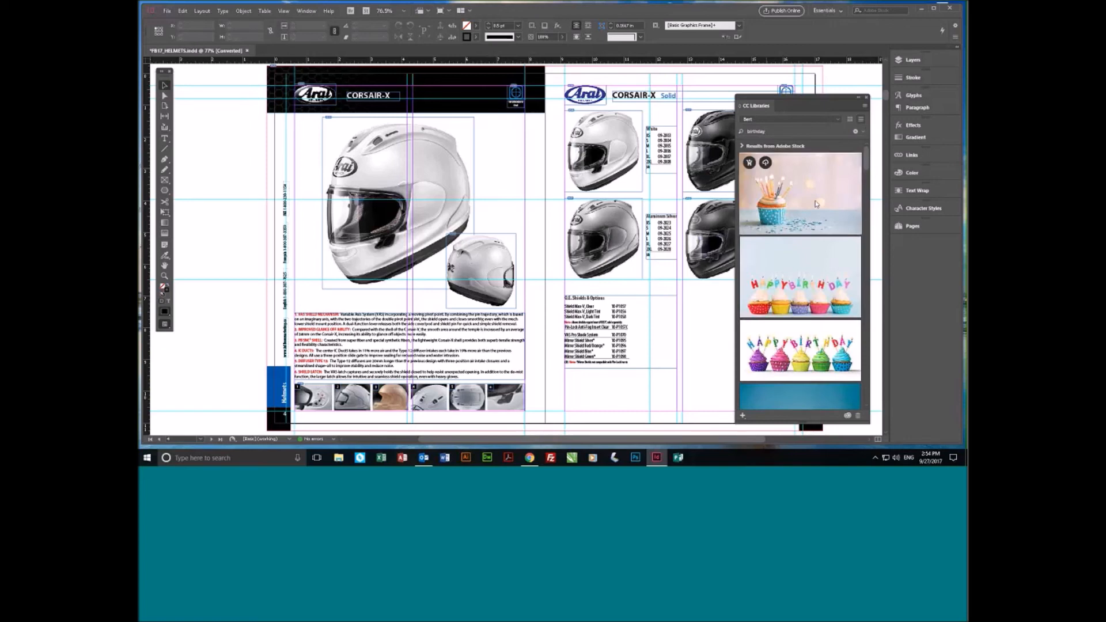
{"action": "left_click", "coordinate": [749, 163]}
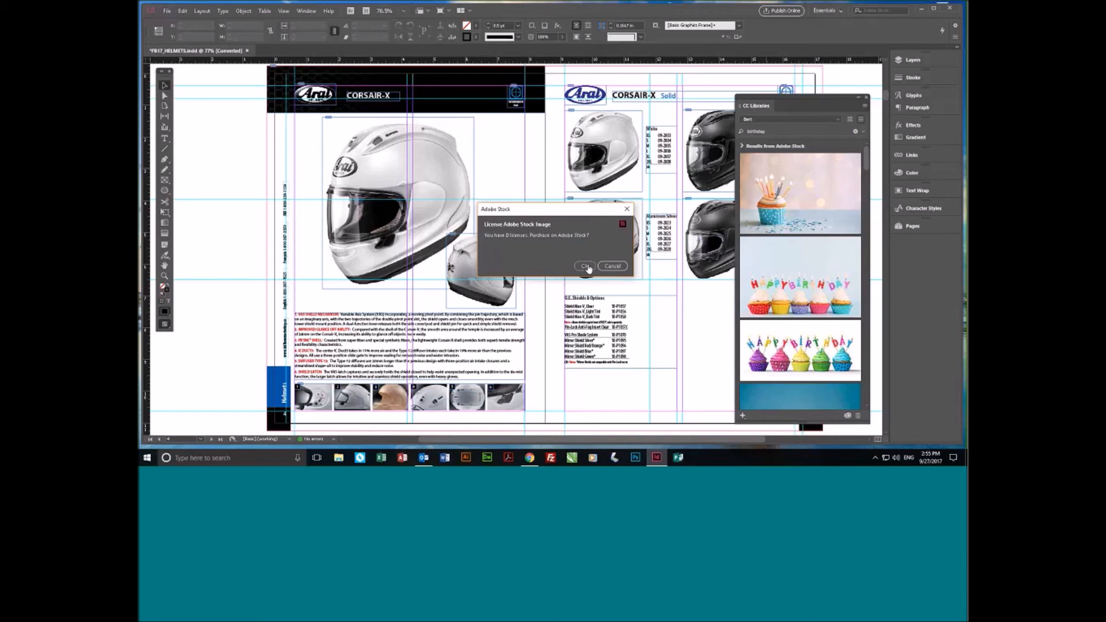
{"action": "left_click", "coordinate": [612, 266]}
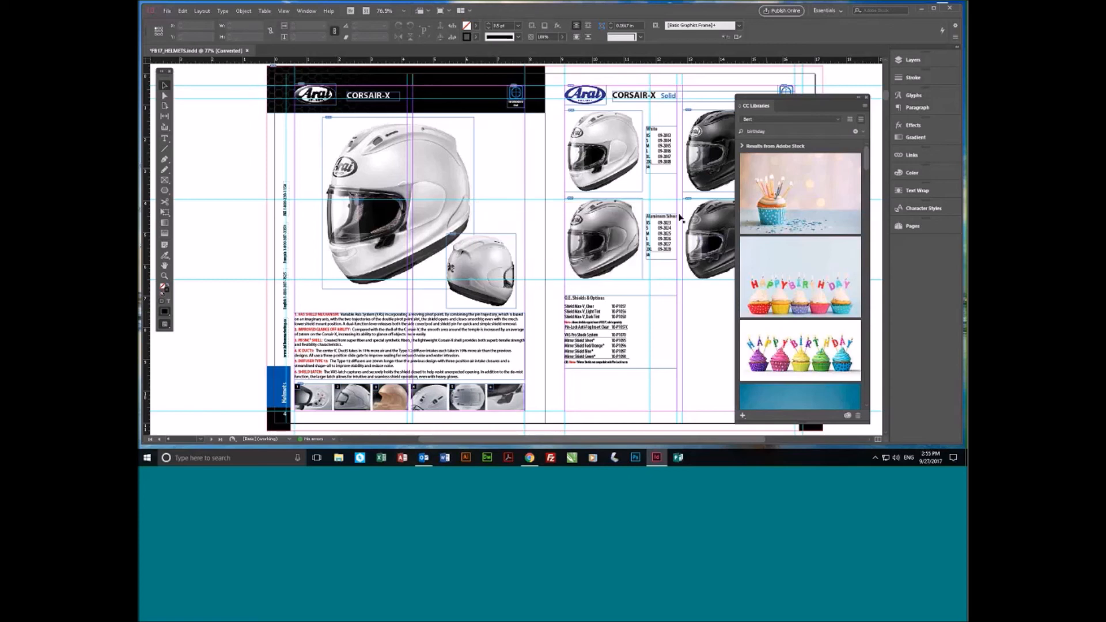
- Clear the birthday search and close the CC Libraries panel
{"action": "left_click", "coordinate": [856, 131]}
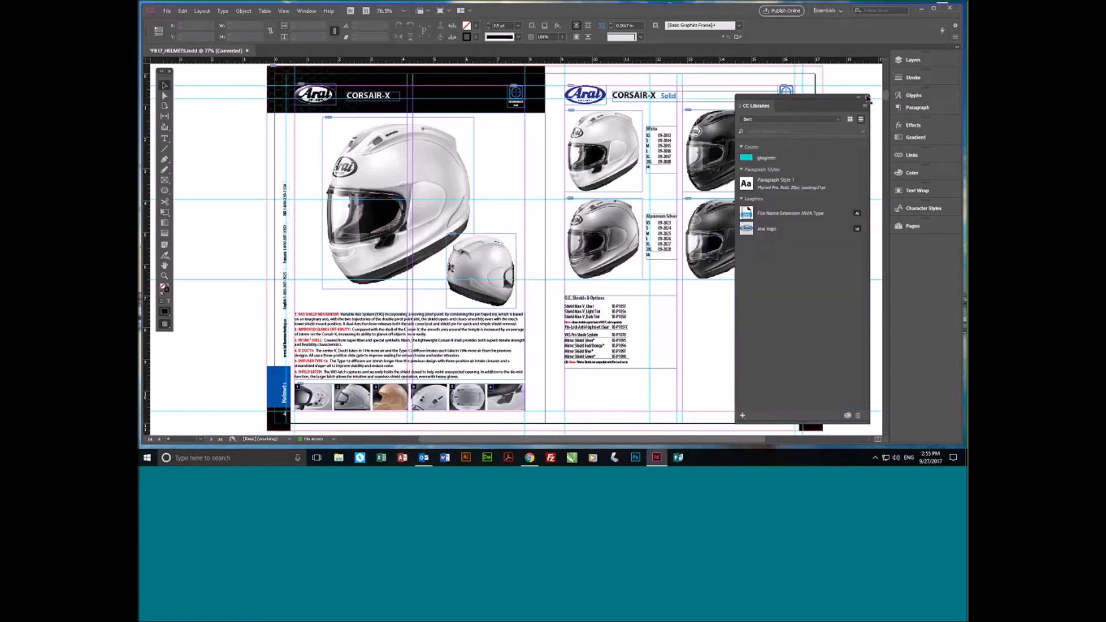
{"action": "left_click", "coordinate": [867, 98]}
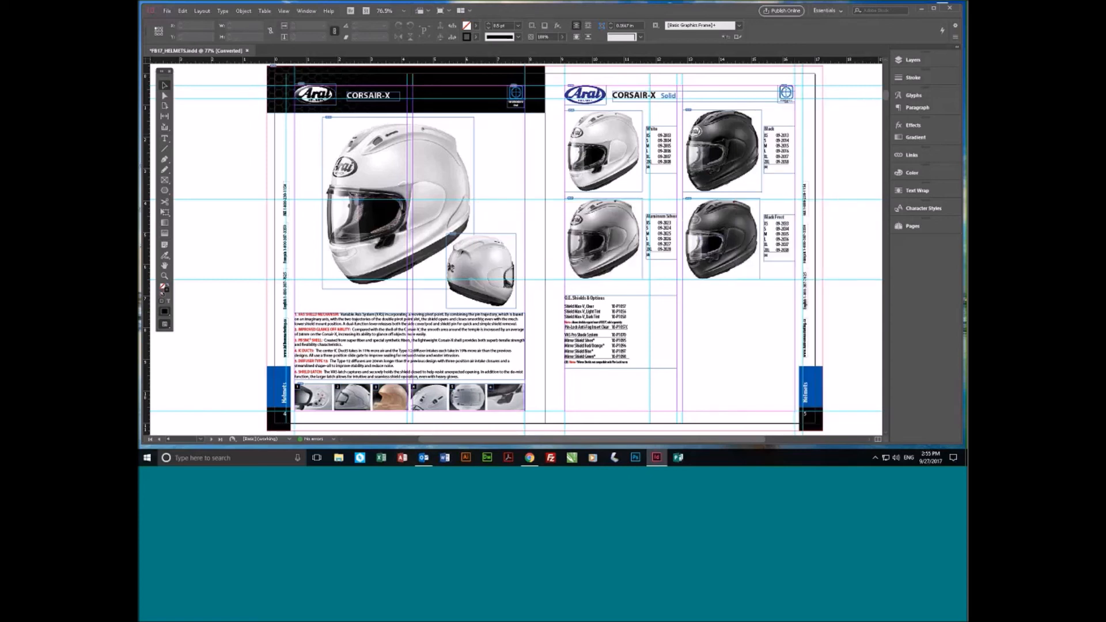